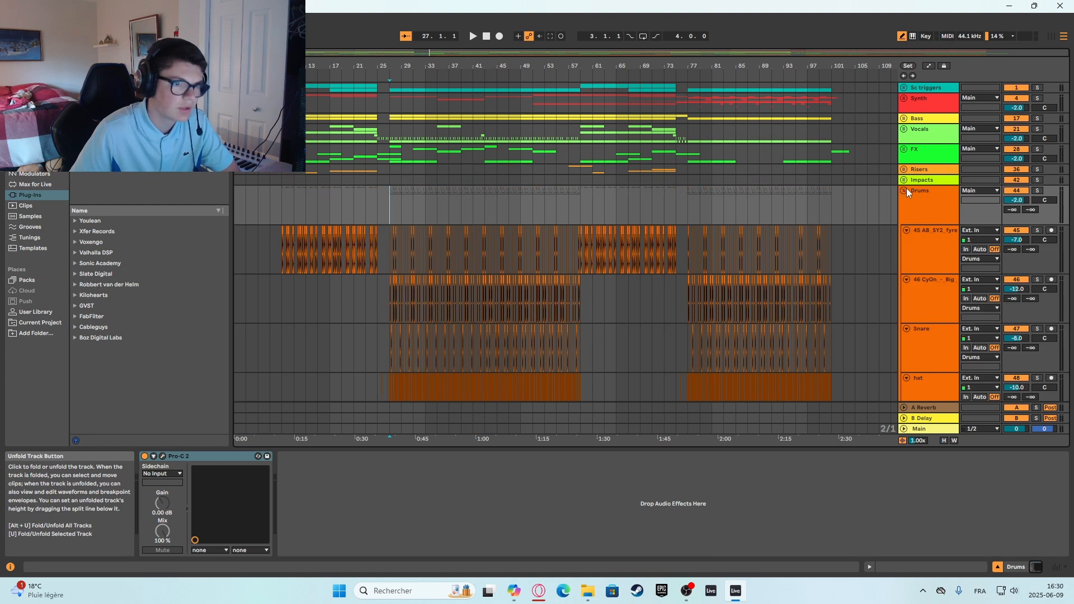
# Fold the Drums group and place the insert marker at the start of the arrangement on the Synth group.
pyautogui.click(902, 190)
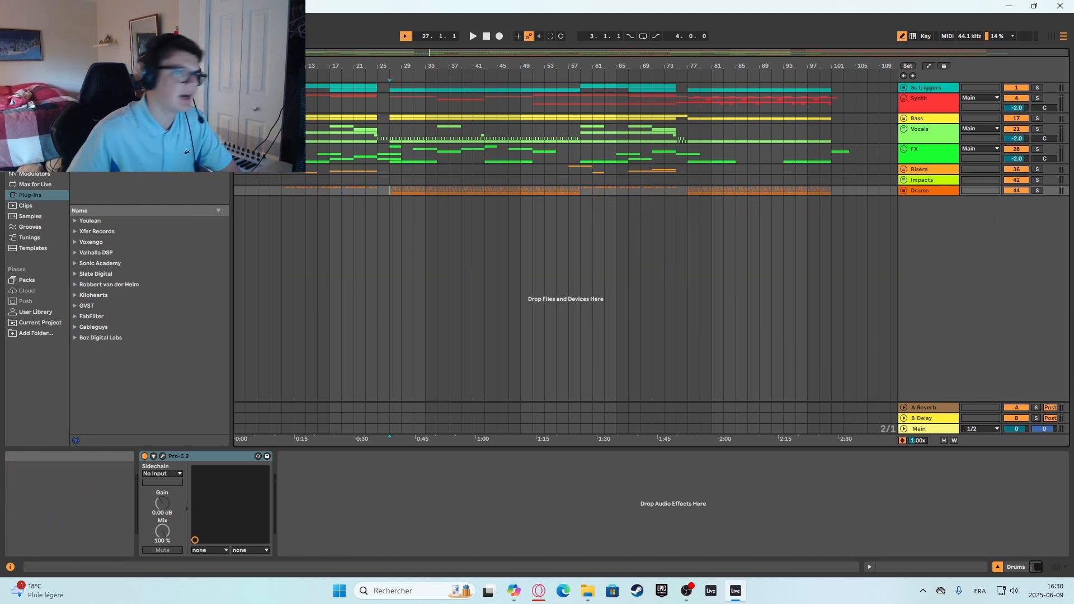
pyautogui.click(237, 103)
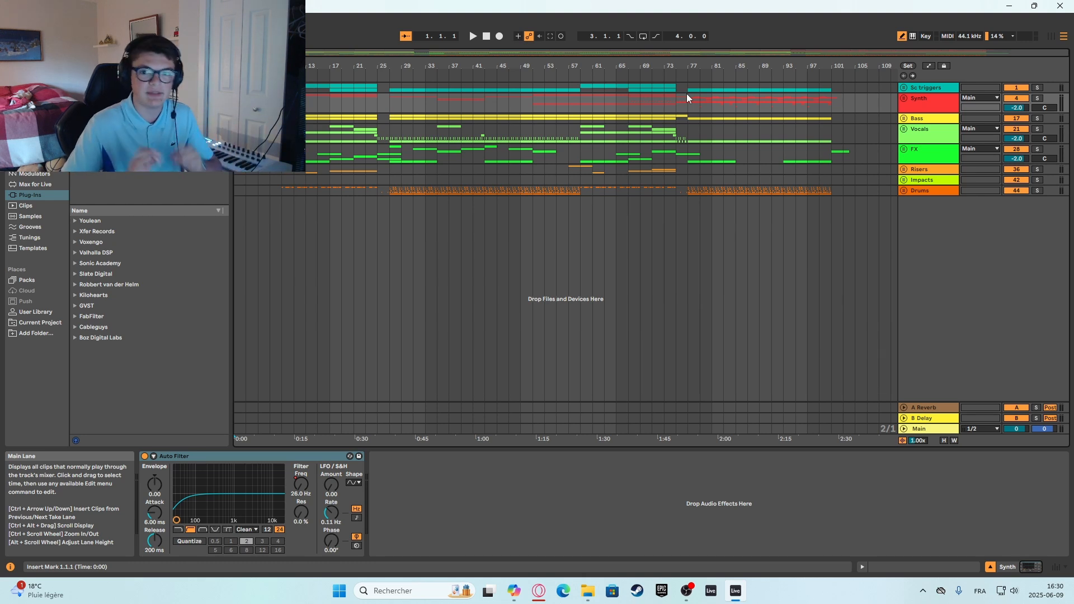
# Unfold the Synth group, look through its Serum 2 and Phase Plant tracks, and fold it again.
pyautogui.click(903, 98)
pyautogui.click(242, 187)
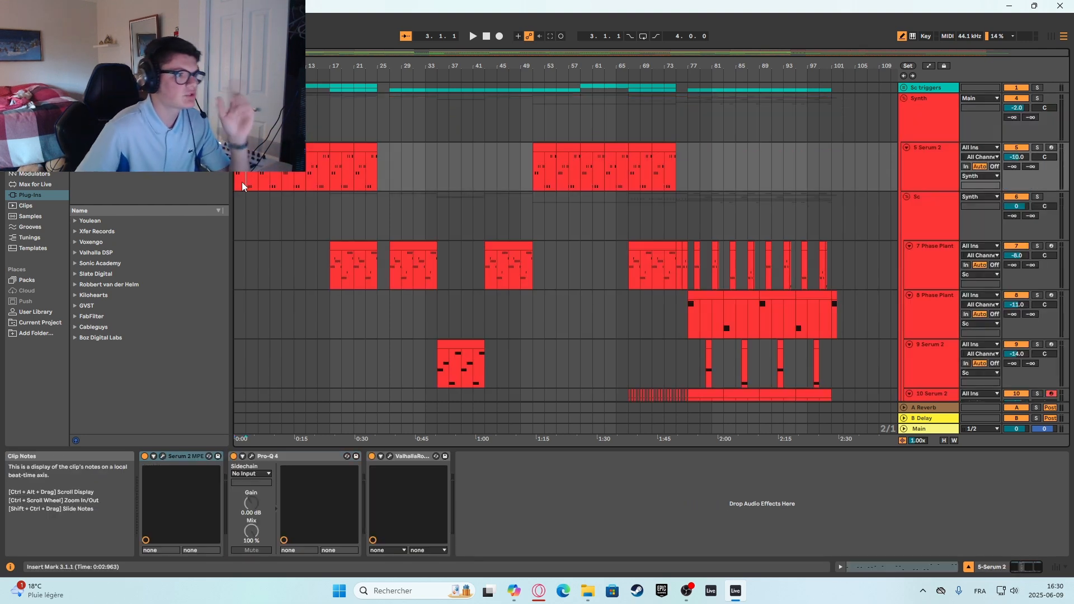
pyautogui.click(238, 186)
pyautogui.scroll(-2, 237, 186)
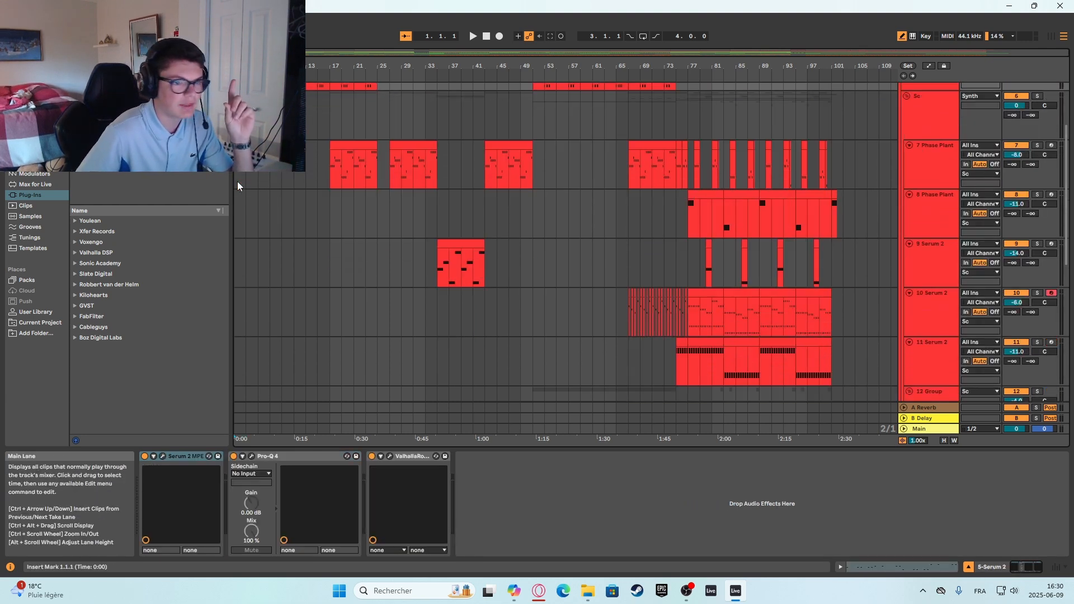
pyautogui.scroll(1, 522, 180)
pyautogui.scroll(1, 896, 143)
pyautogui.click(904, 98)
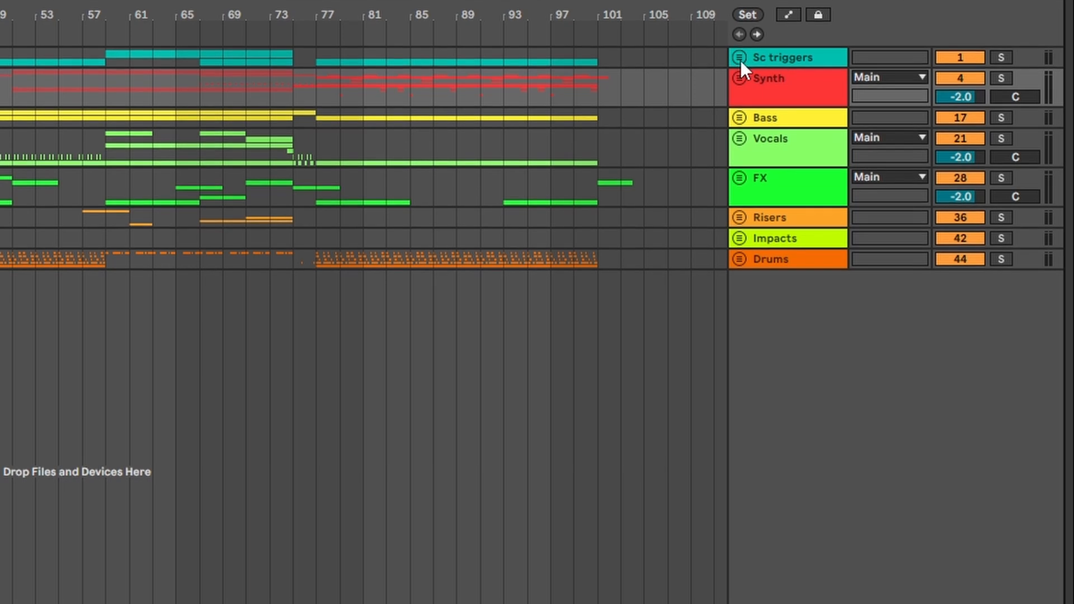
# Unfold the Sc triggers group and the Drums group in turn to view their tracks, folding each one again.
pyautogui.click(740, 59)
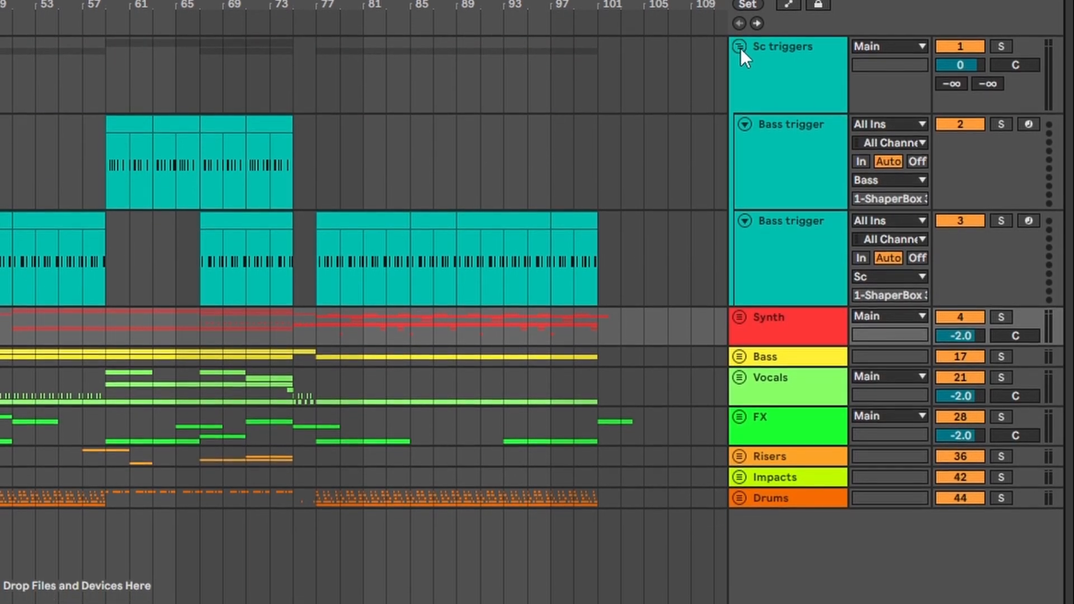
pyautogui.click(739, 49)
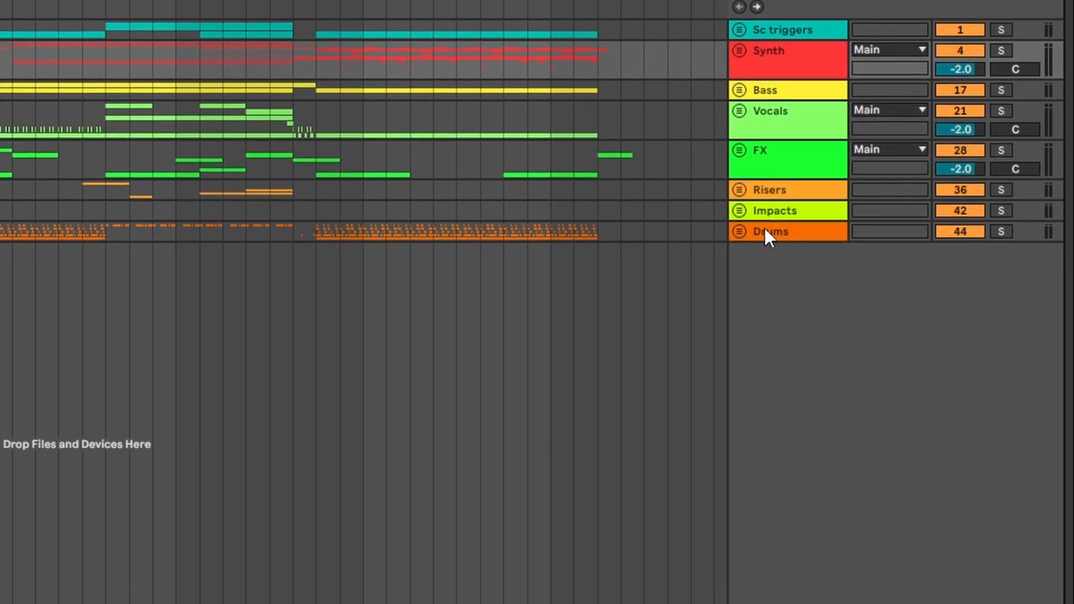
pyautogui.click(739, 233)
pyautogui.click(739, 230)
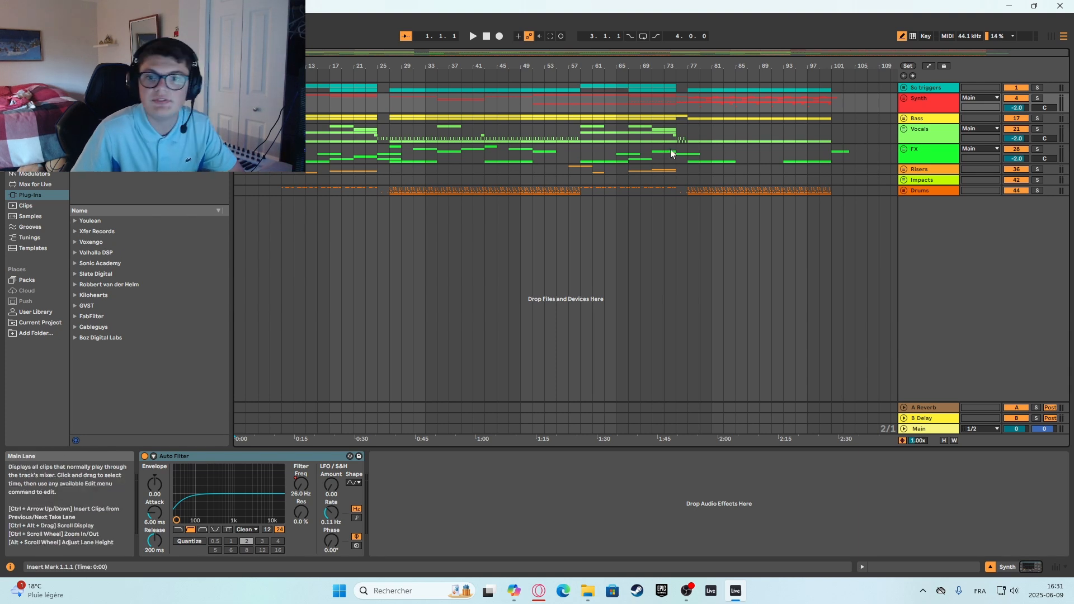
# Unfold the Impacts group and place the insert marker at bar 71 on its audio track.
pyautogui.click(903, 180)
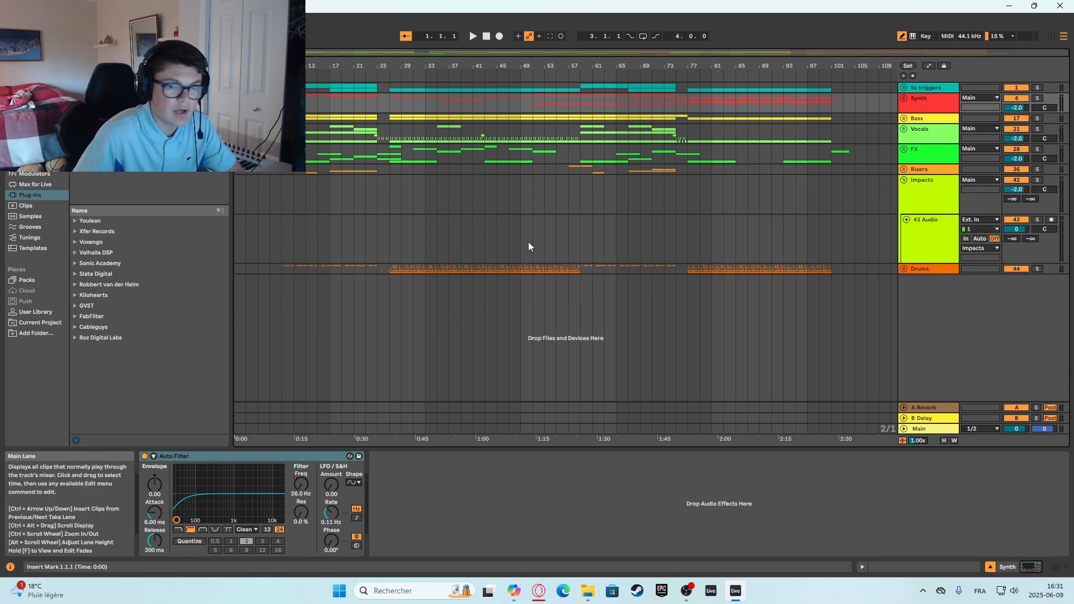
pyautogui.moveTo(270, 233); pyautogui.dragTo(849, 247)
pyautogui.click(652, 241)
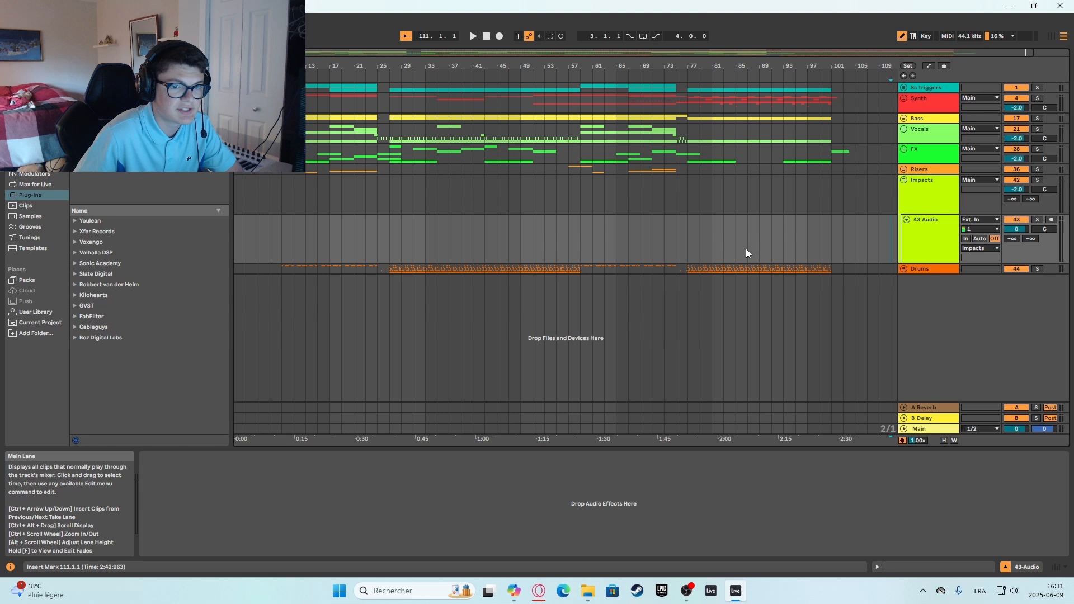
# Unfold the FX group to look through its tracks, and fold both the FX and Impacts groups.
pyautogui.click(904, 149)
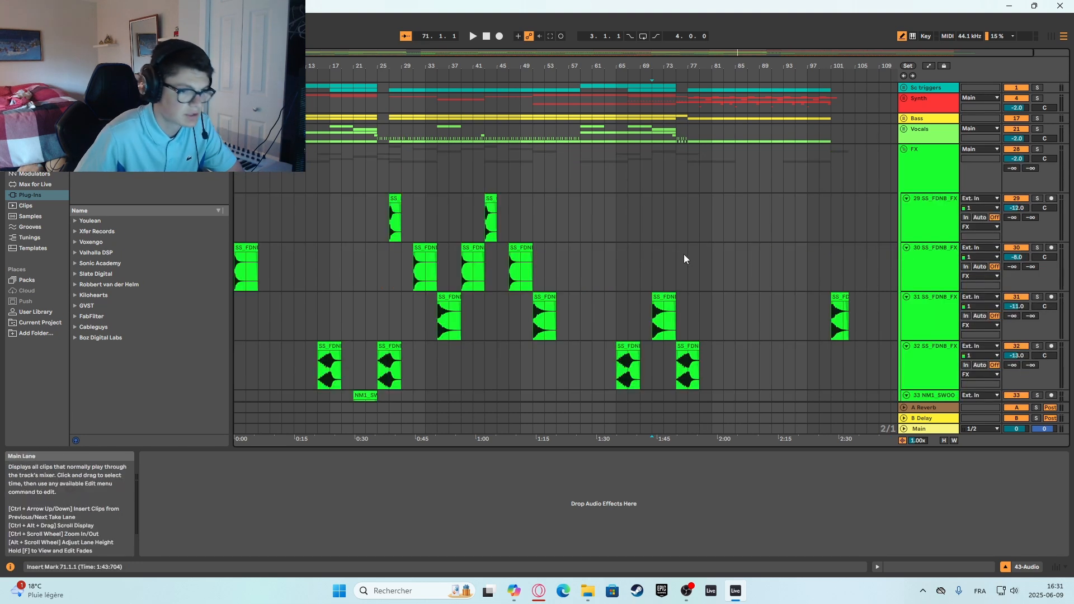
pyautogui.scroll(-2, 683, 254)
pyautogui.scroll(1, 811, 168)
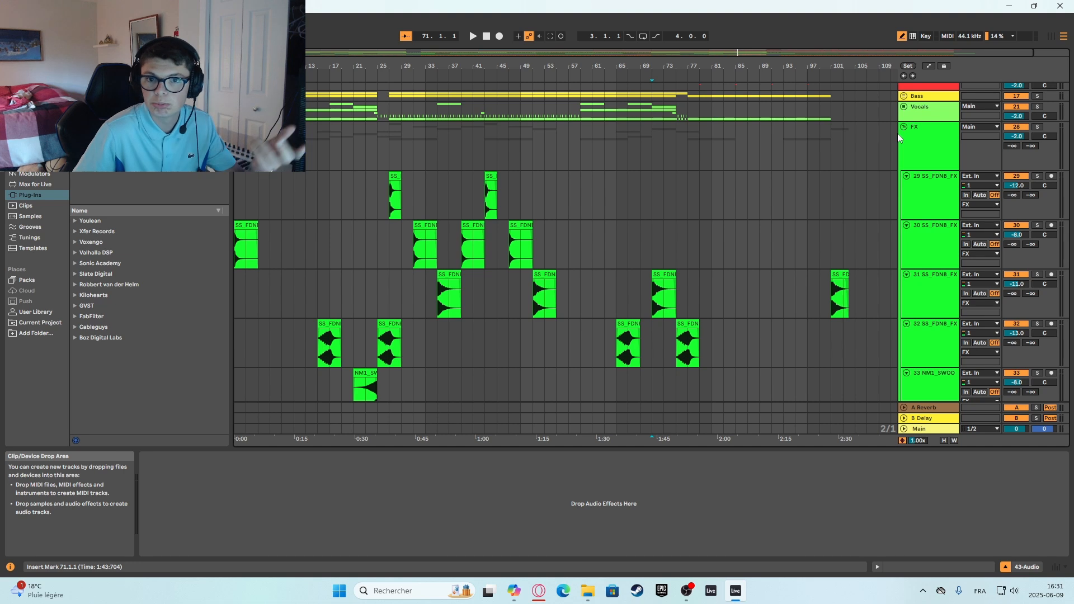
pyautogui.click(903, 128)
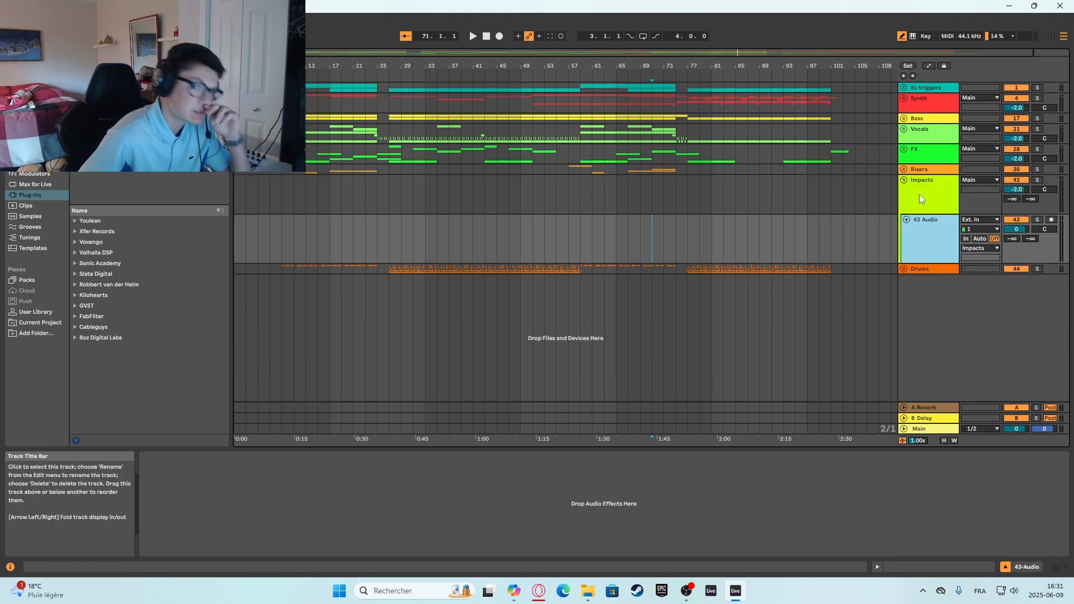
pyautogui.click(903, 180)
pyautogui.click(904, 181)
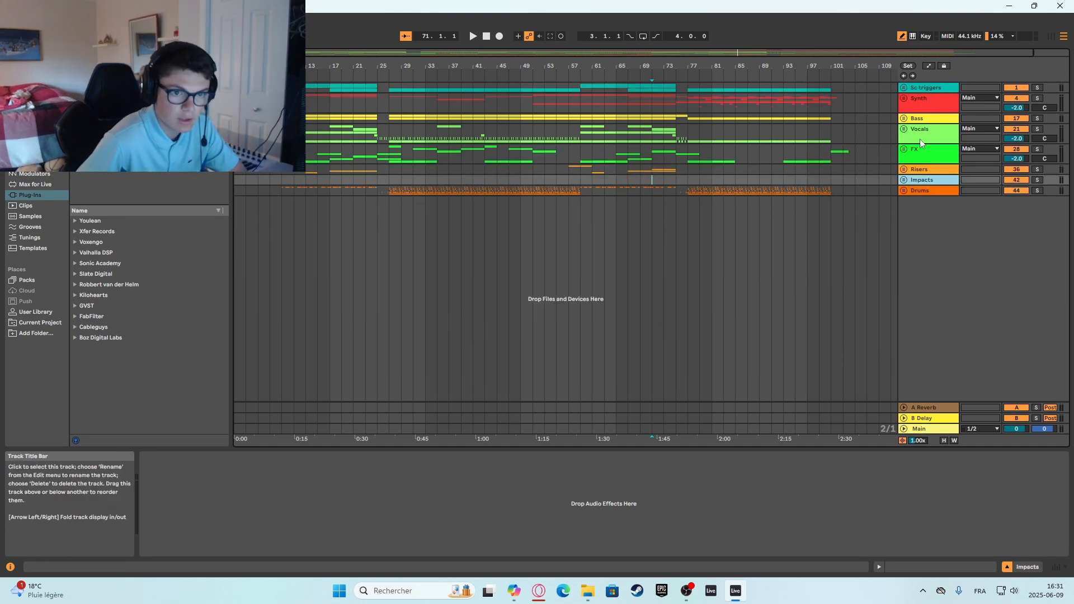
# Select the Vocals, FX and Risers groups in turn to view their device chains, briefly unfolding Risers.
pyautogui.click(920, 132)
pyautogui.click(927, 155)
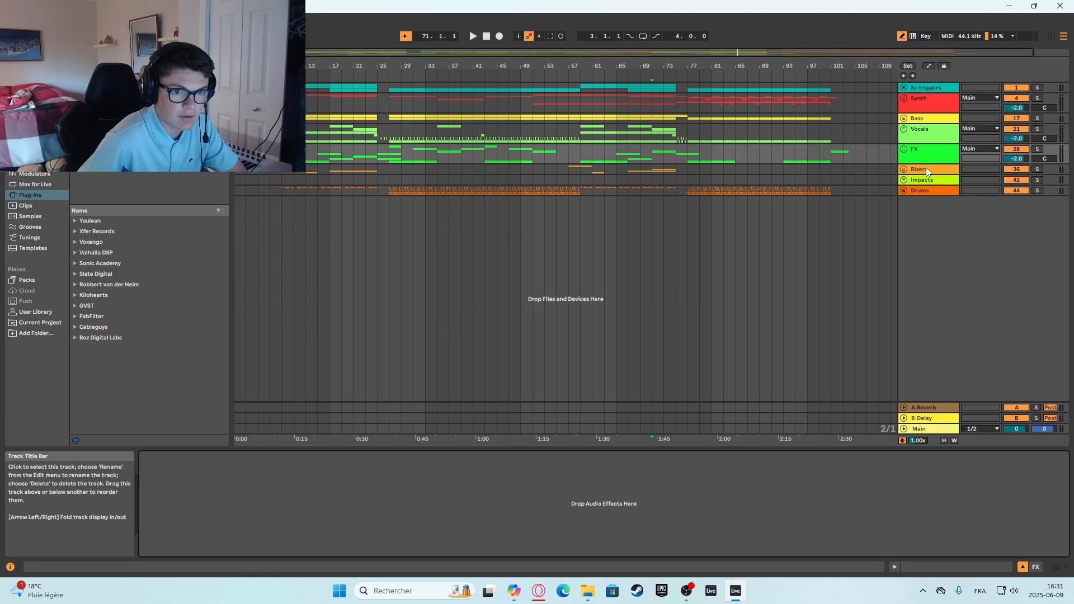
pyautogui.click(923, 171)
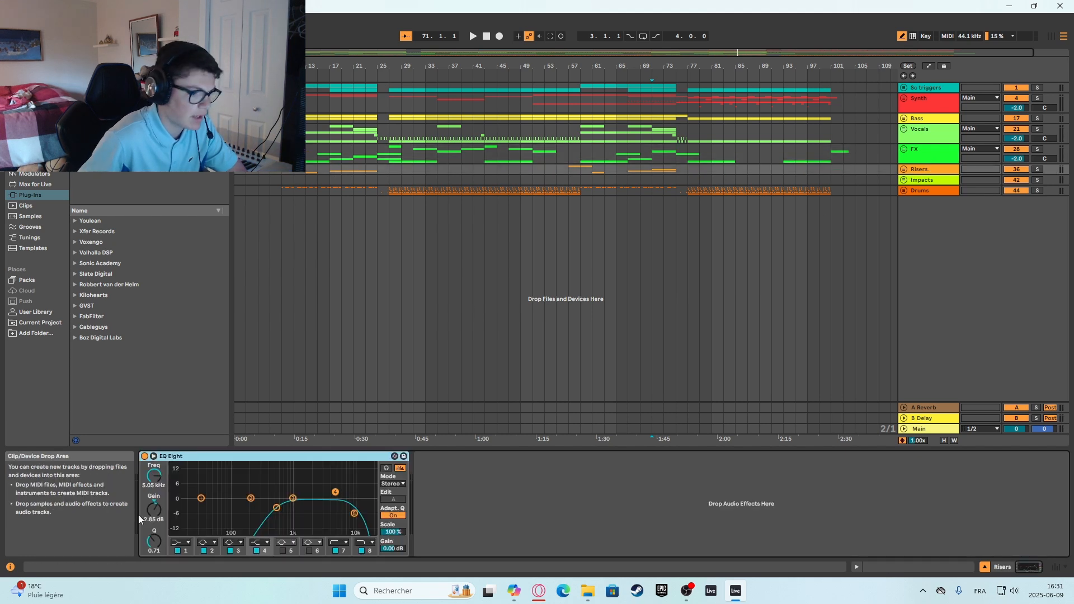
pyautogui.click(903, 169)
pyautogui.click(903, 169)
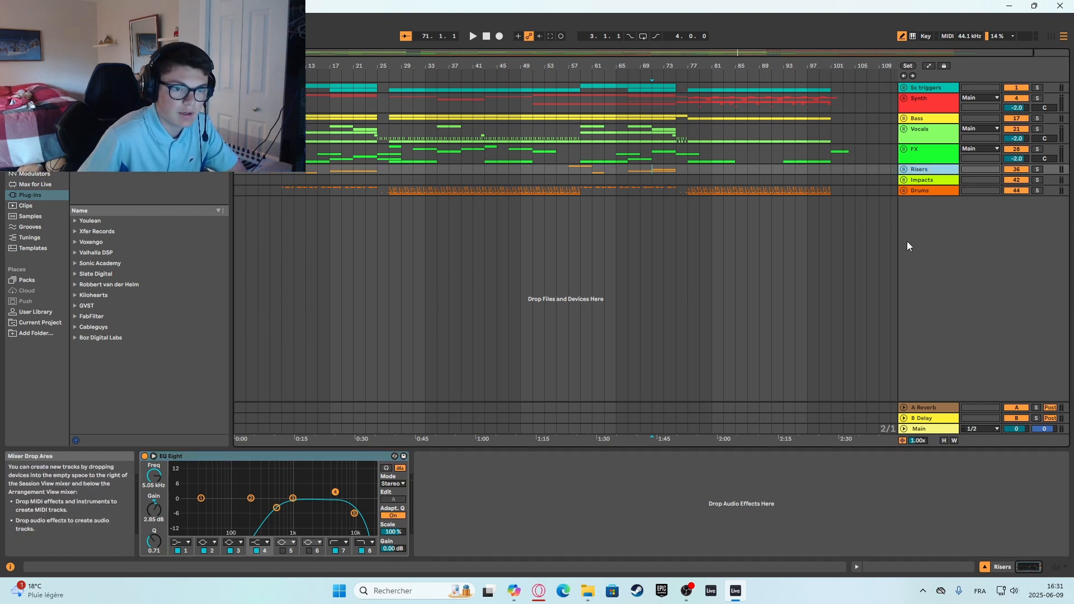
# Unfold the Synth group and look through all its tracks and the intro section of the groups below.
pyautogui.click(923, 104)
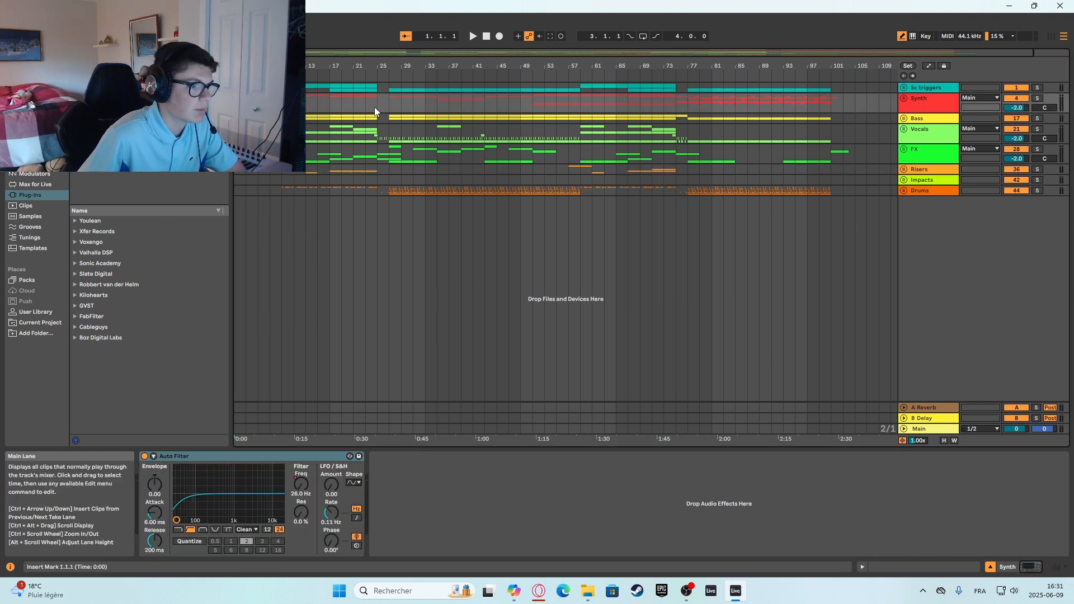
pyautogui.click(903, 98)
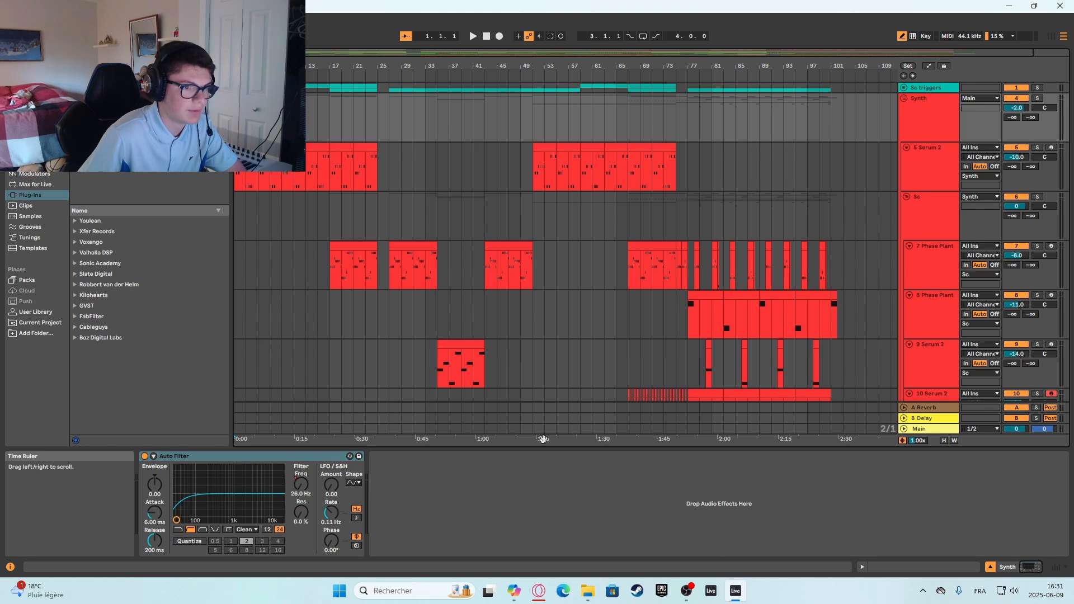
pyautogui.scroll(-10, 277, 192)
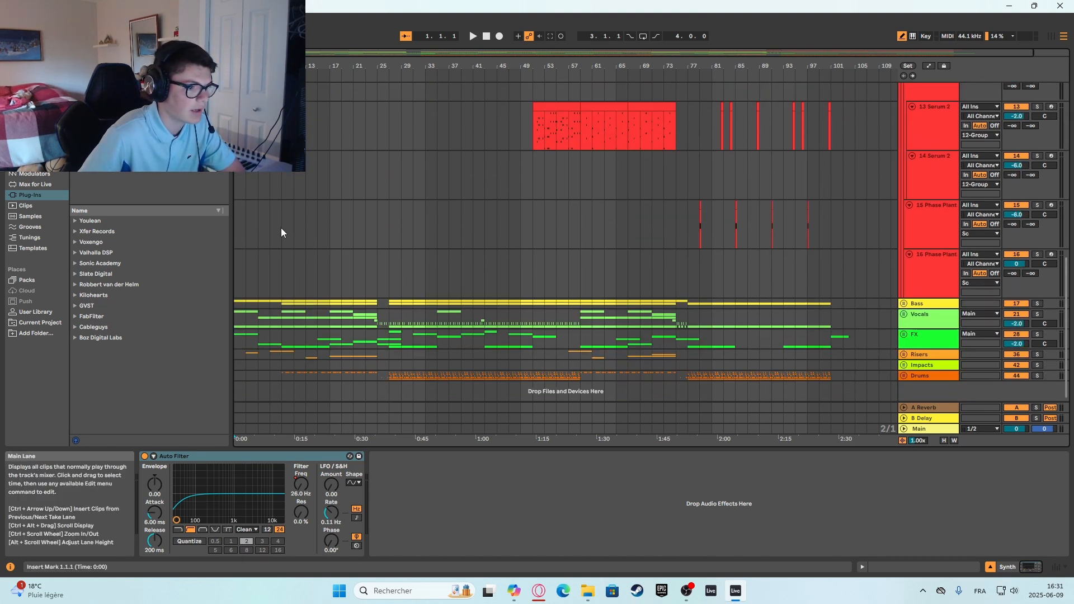
pyautogui.scroll(-1, 281, 228)
pyautogui.moveTo(244, 295); pyautogui.dragTo(377, 374)
pyautogui.click(377, 374)
pyautogui.scroll(10, 340, 318)
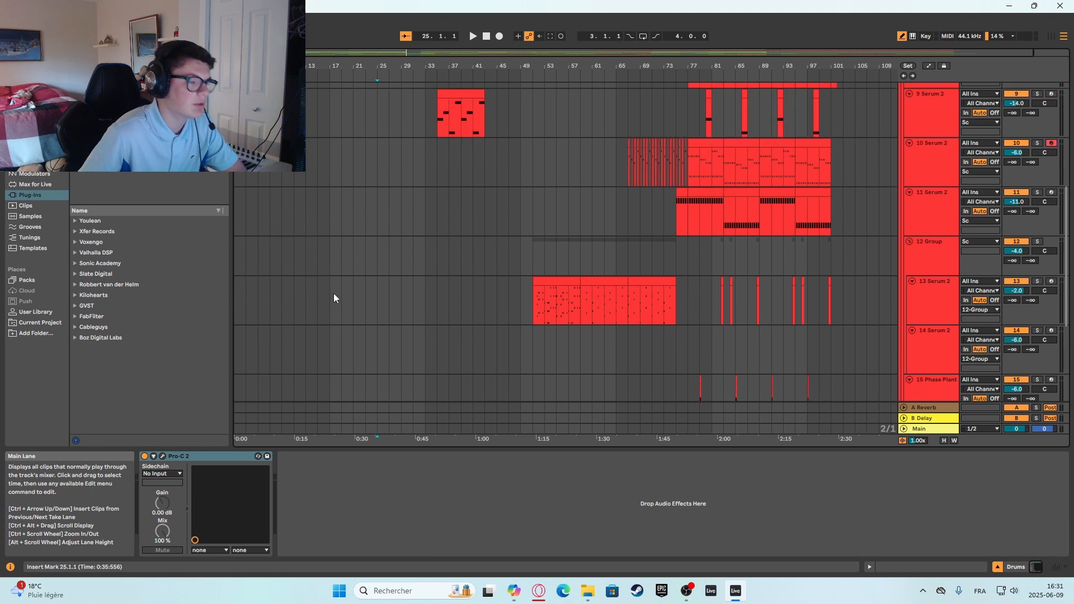
pyautogui.scroll(1, 303, 234)
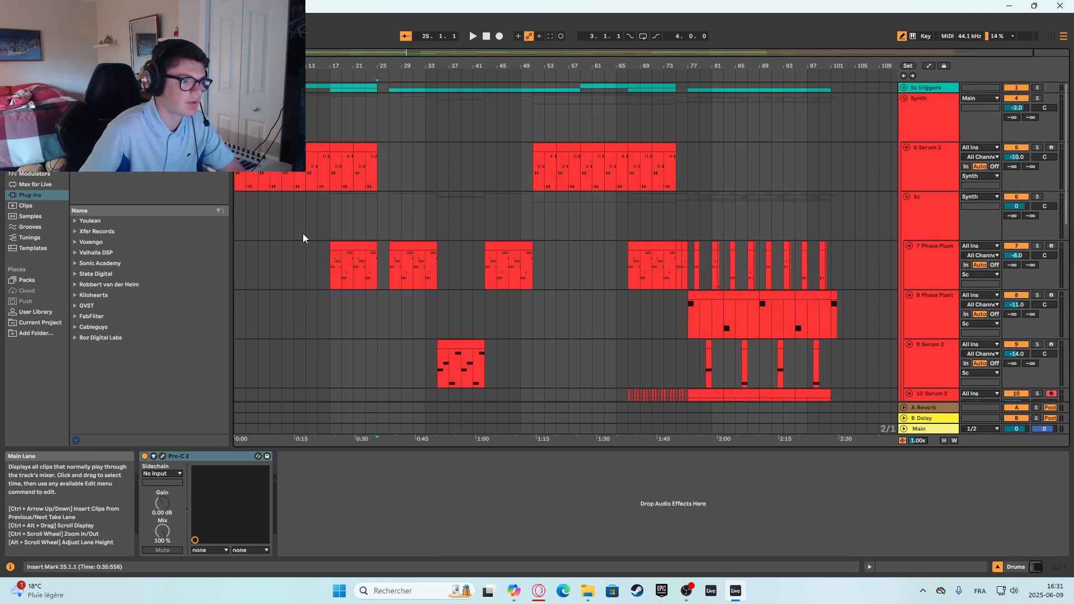
# Select the first Serum 2 track in the Synth group, open its Serum 2 instrument and dismiss the update notice.
pyautogui.click(236, 206)
pyautogui.click(926, 172)
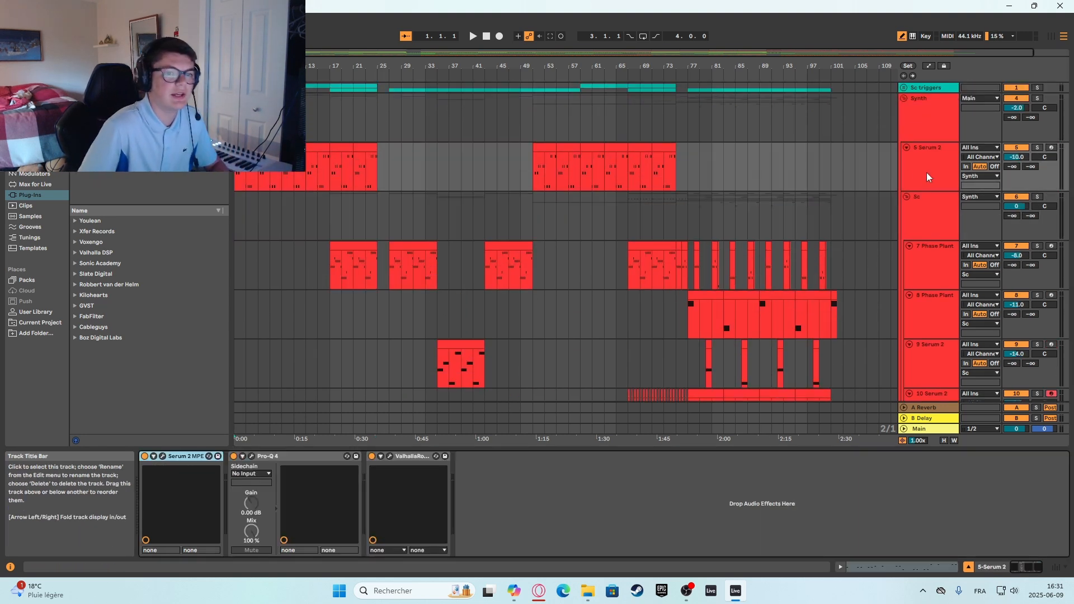
pyautogui.click(208, 456)
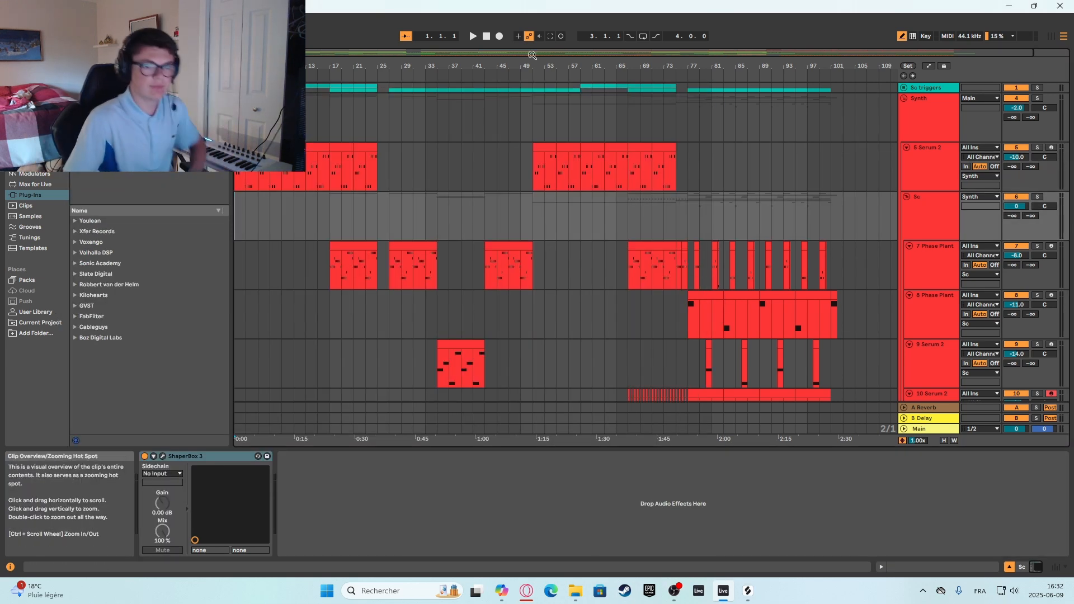
pyautogui.click(930, 162)
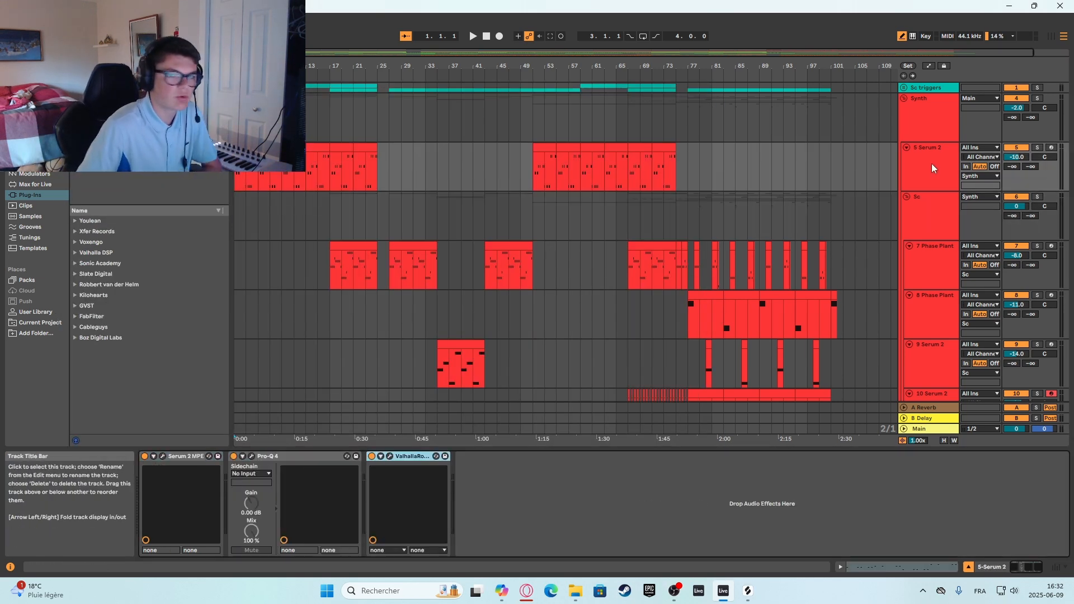
pyautogui.click(162, 456)
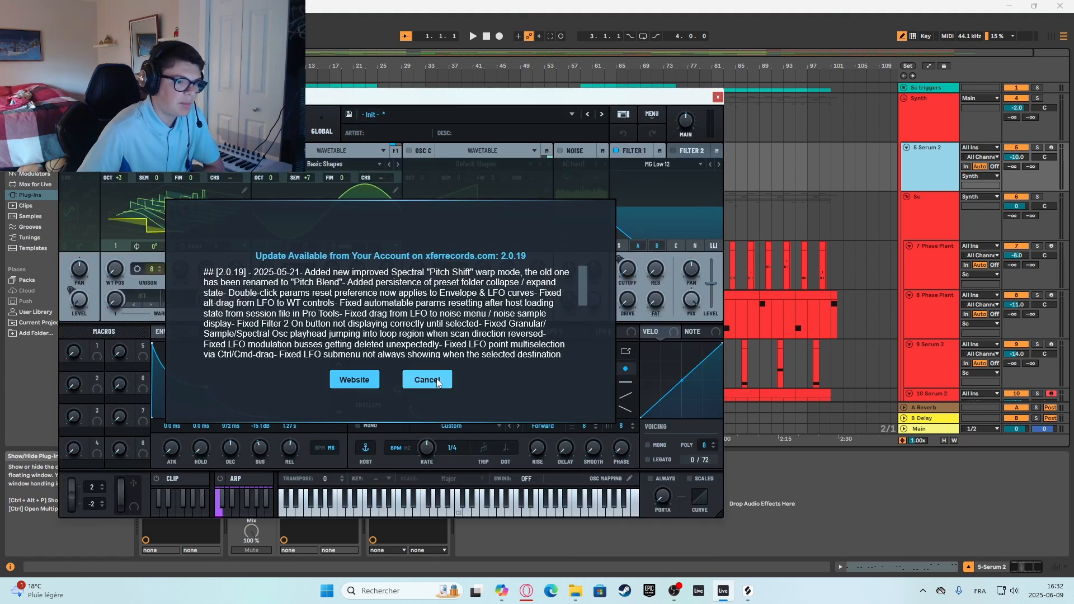
pyautogui.click(425, 385)
# View the LFO 2, LFO 3, LFO 1 and Env 1 modulators of the Serum 2 patch.
pyautogui.click(420, 332)
pyautogui.click(458, 331)
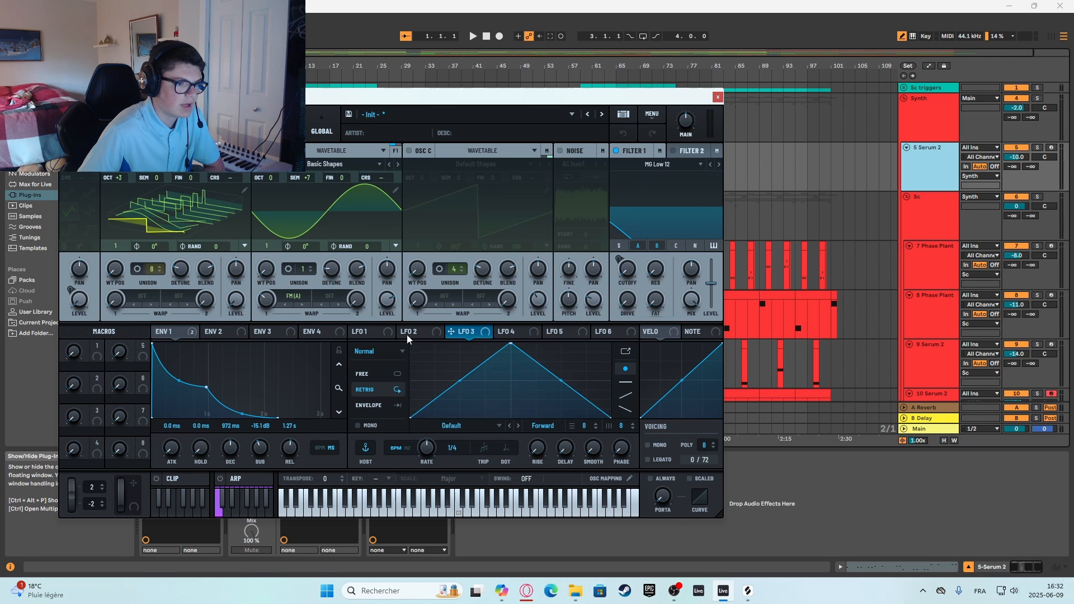
pyautogui.click(384, 334)
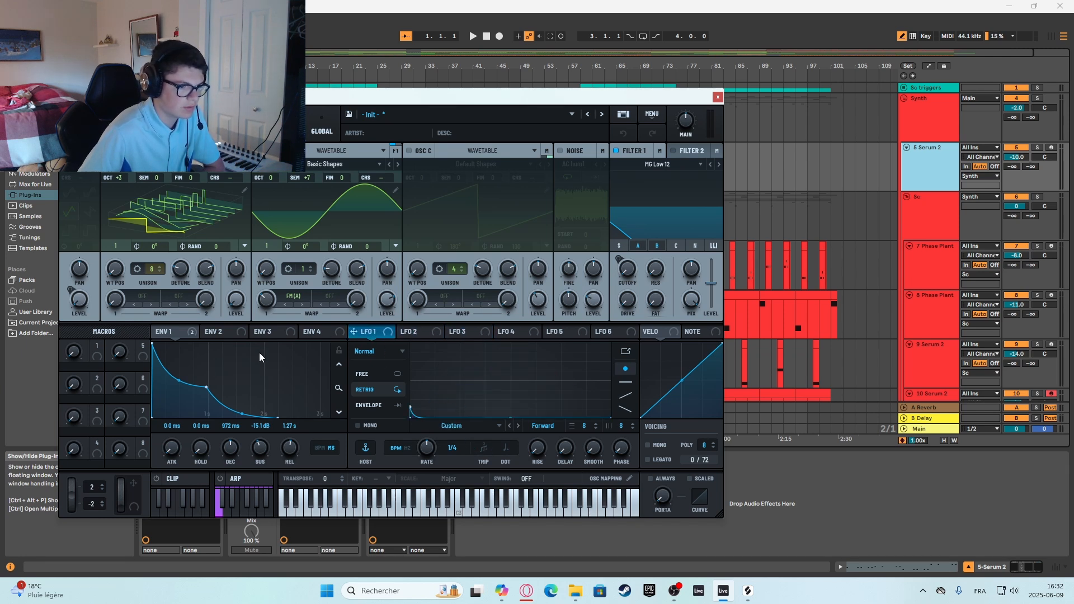
pyautogui.click(184, 333)
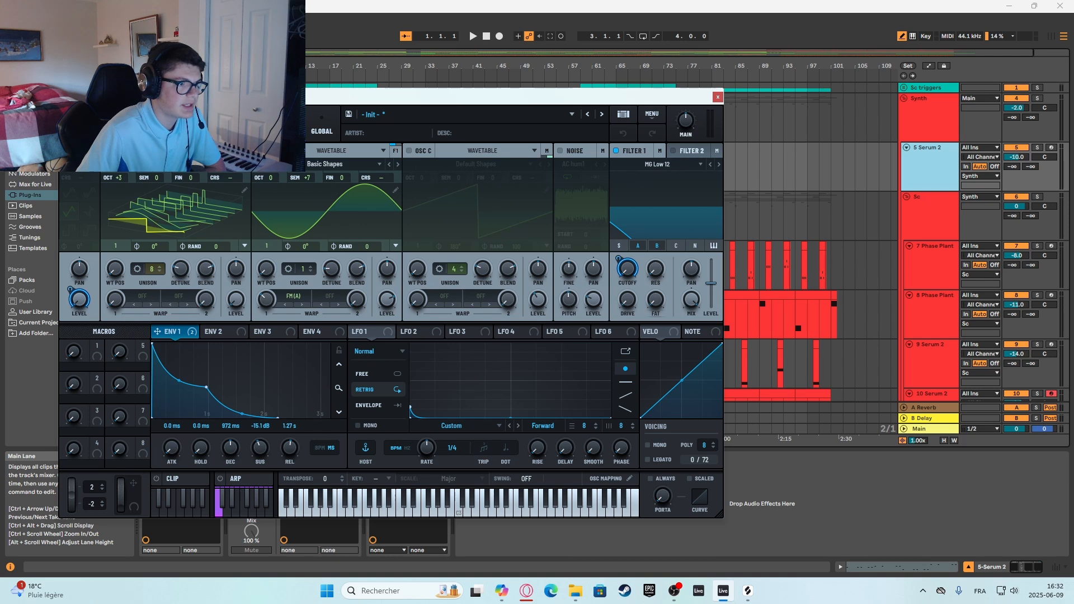
# View Serum 2's mixer and the main effects rack, and check the effects on Bus 1 and Bus 2.
pyautogui.click(208, 126)
pyautogui.click(247, 125)
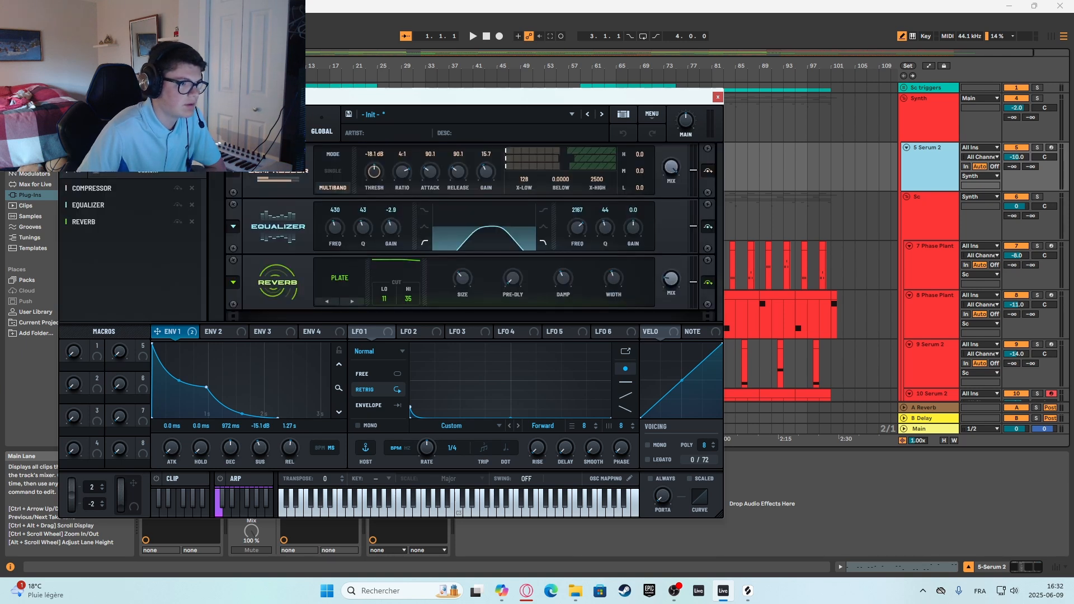
pyautogui.click(133, 152)
pyautogui.click(181, 152)
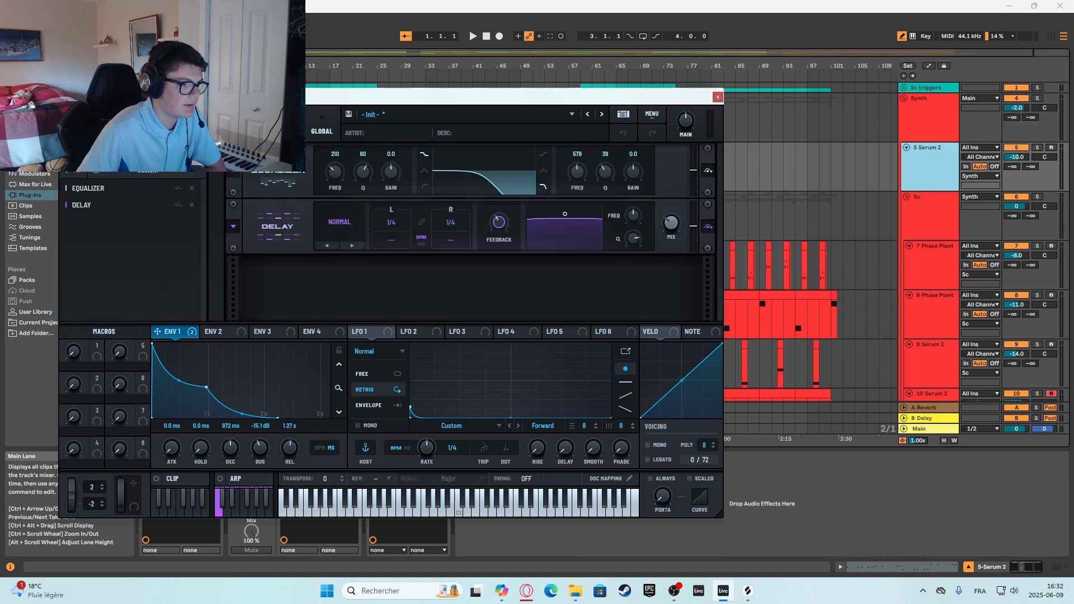
pyautogui.click(133, 153)
pyautogui.click(182, 152)
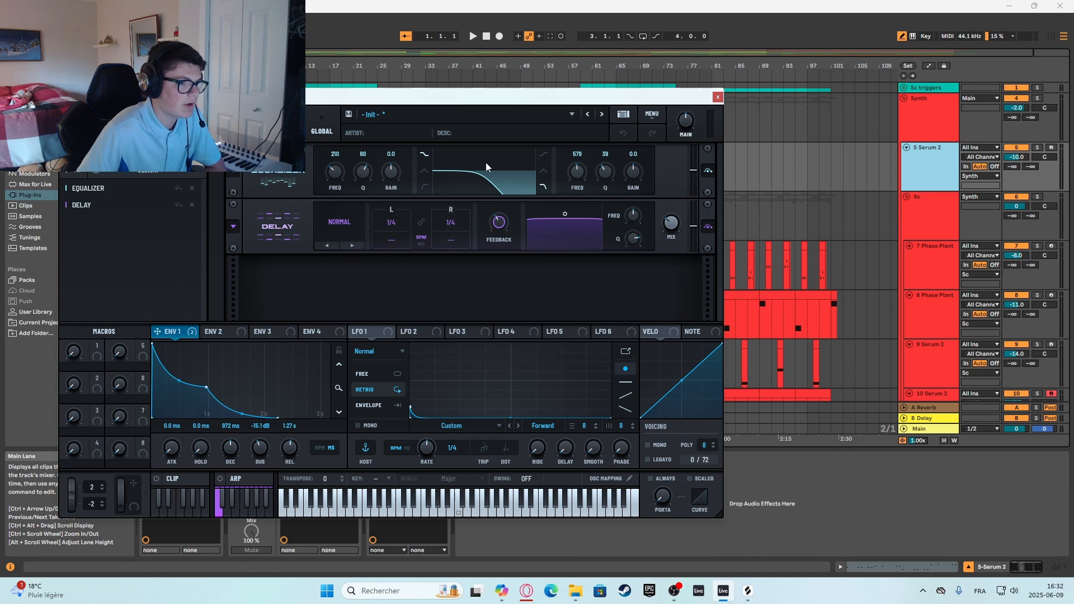
# Recheck the mixer's bus routing and return through the bus effects to the main effects rack.
pyautogui.click(209, 125)
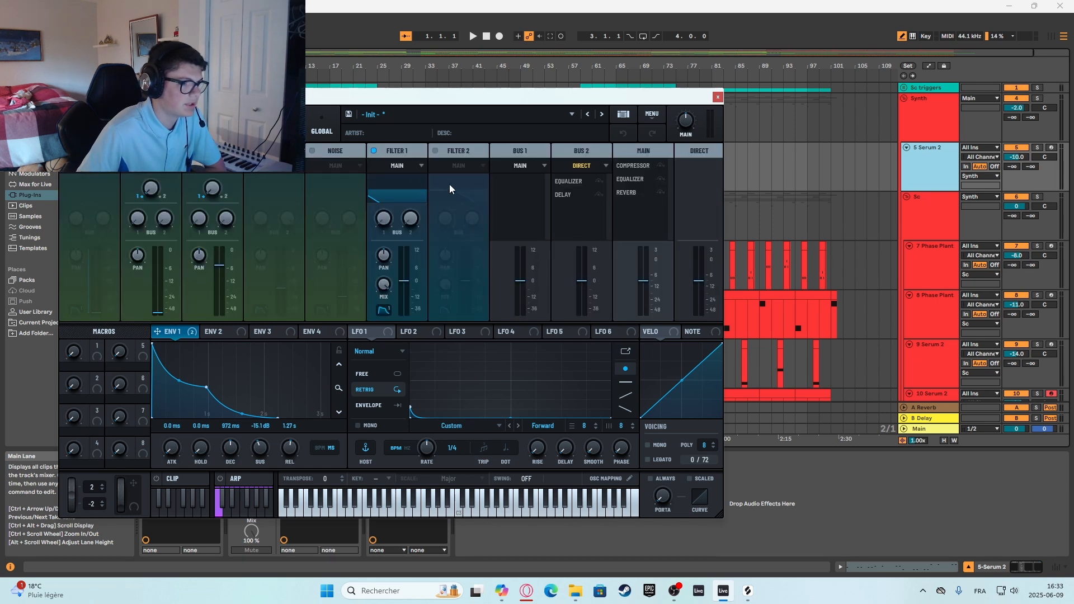
pyautogui.click(247, 125)
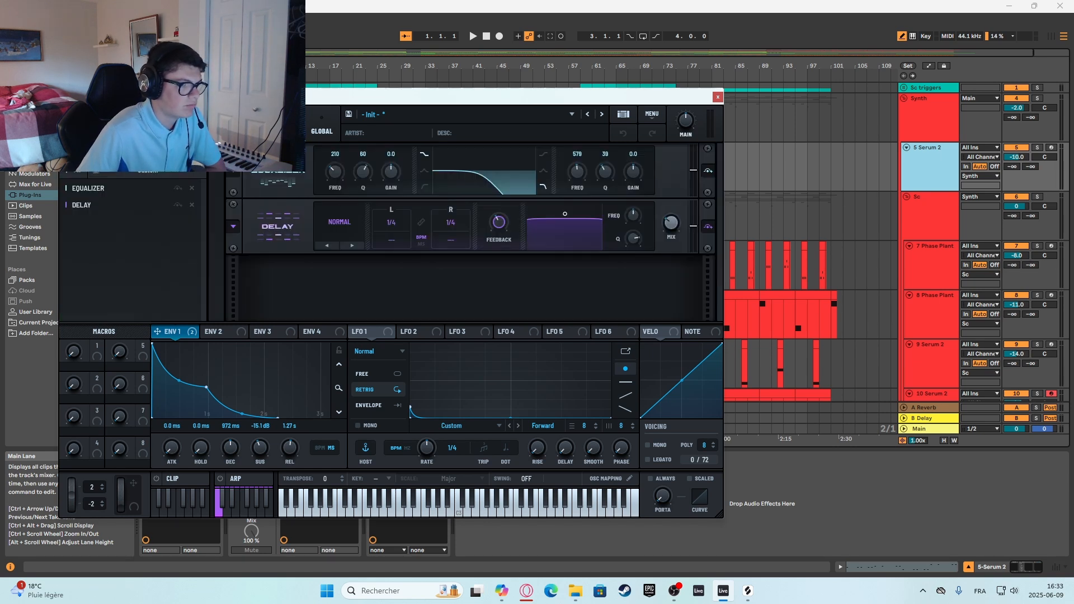
pyautogui.click(133, 152)
pyautogui.click(84, 152)
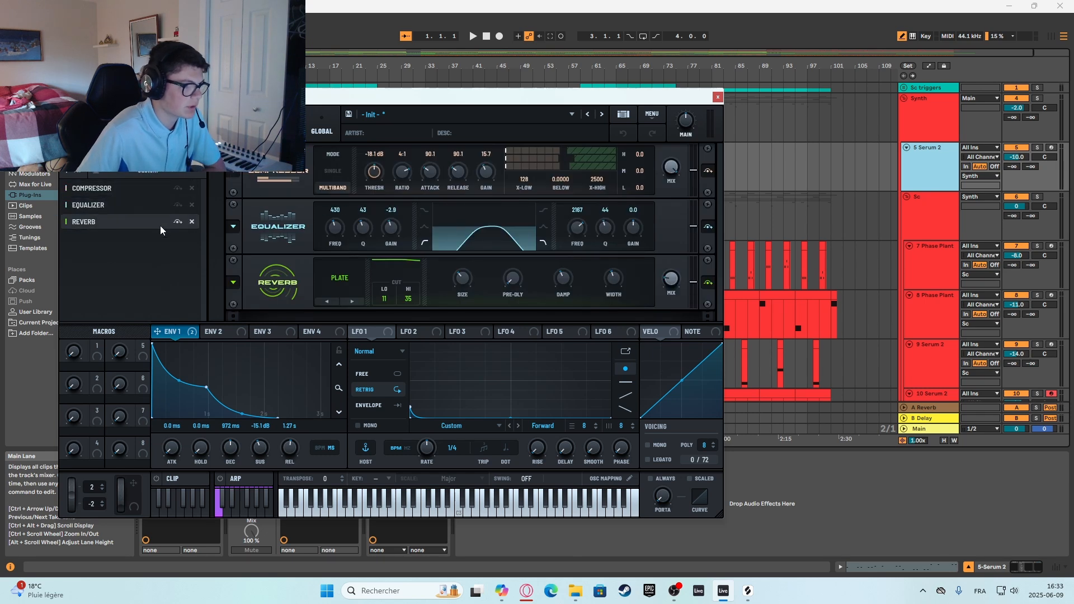
# Audition several notes on Serum 2's on-screen keyboard to hear the patch with its current effects.
pyautogui.click(390, 508)
pyautogui.click(387, 507)
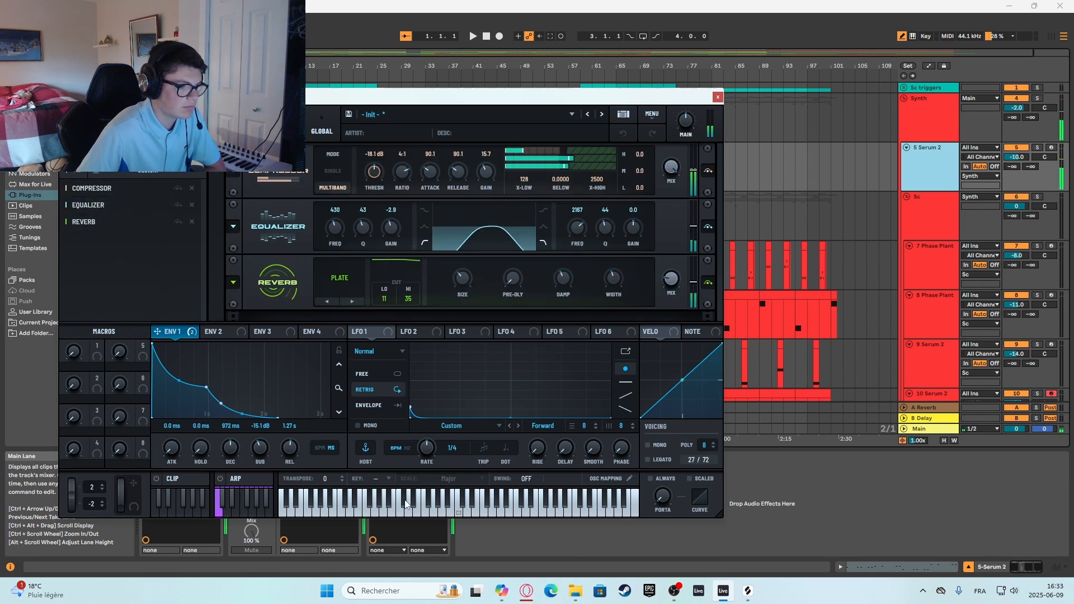
pyautogui.click(383, 505)
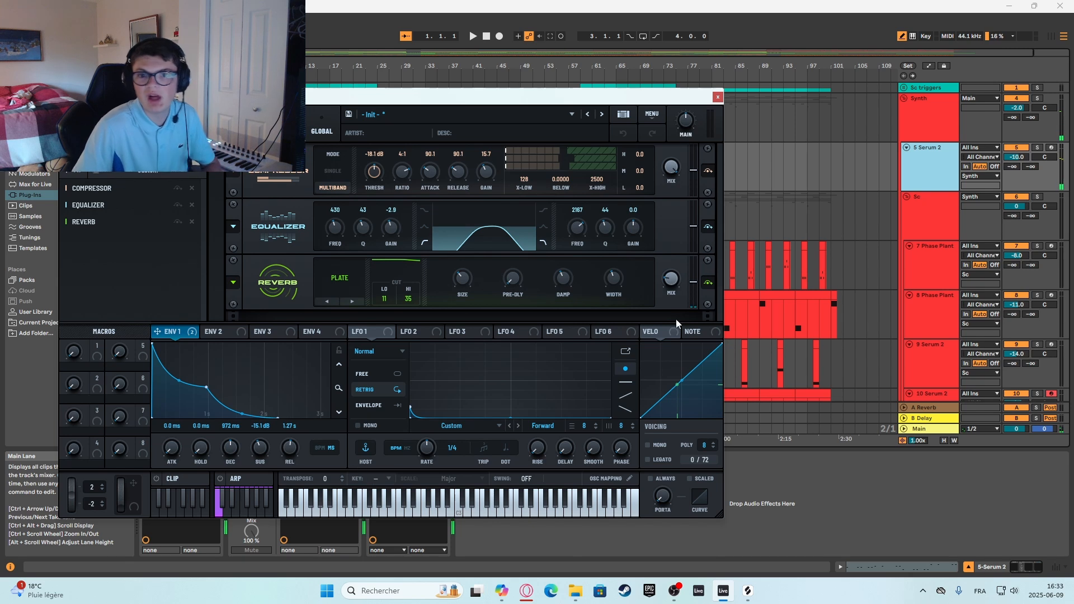
pyautogui.click(322, 499)
pyautogui.click(321, 499)
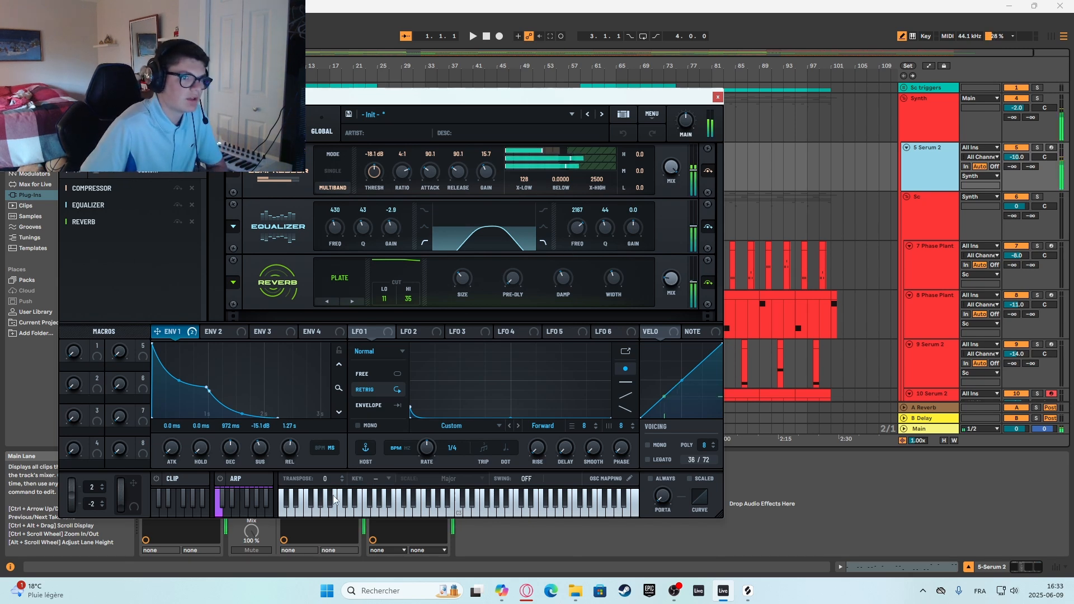
pyautogui.click(322, 499)
pyautogui.click(321, 499)
pyautogui.click(317, 501)
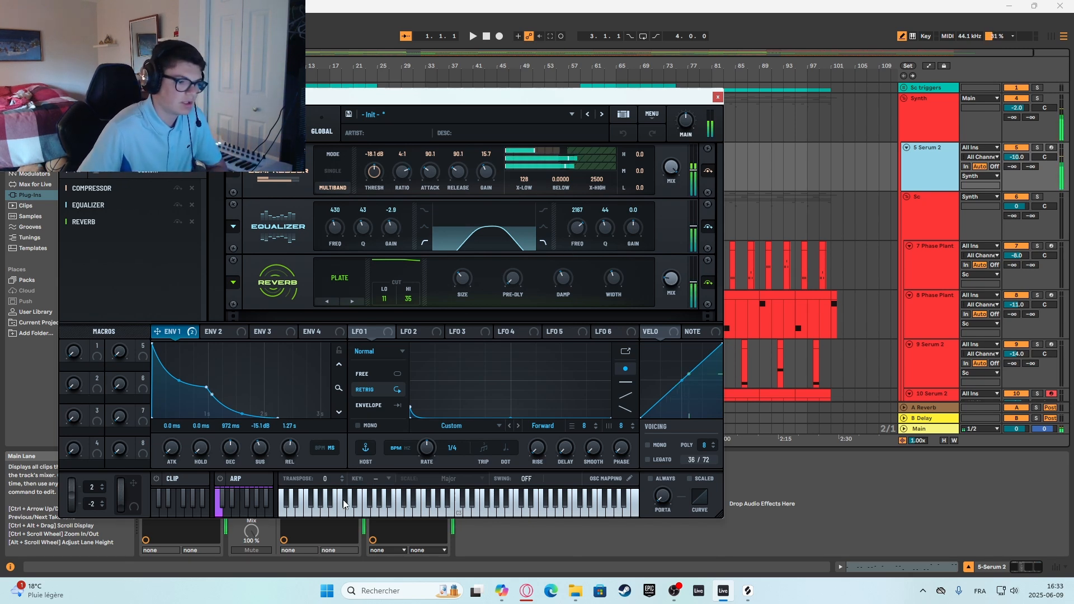
pyautogui.click(317, 501)
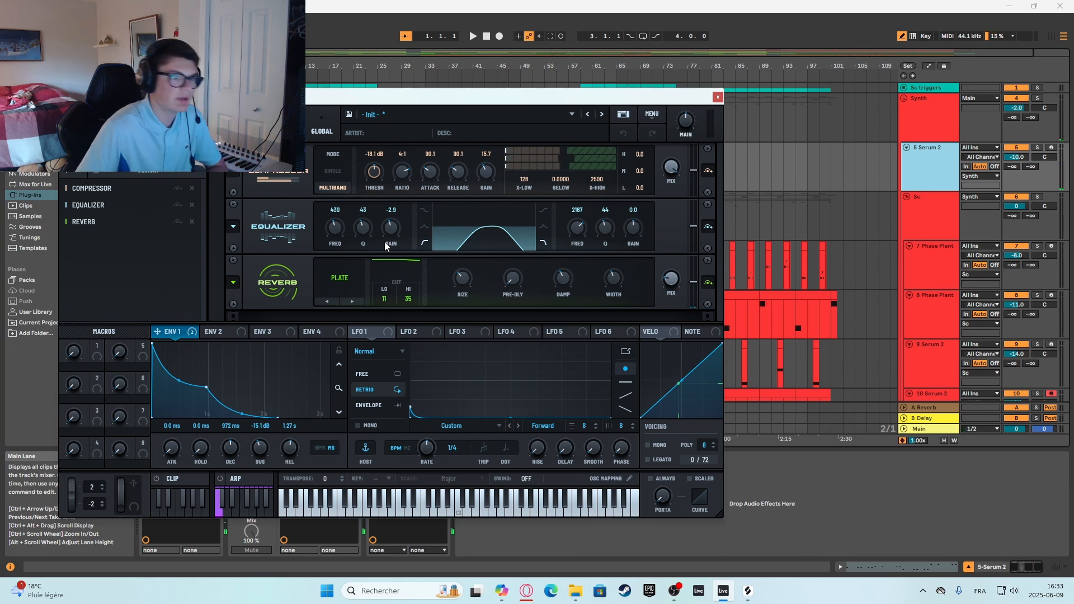
# Try a wider Serum 2 equalizer band, with a much lower low frequency and the high frequency at 20000 Hz, and audition it.
pyautogui.moveTo(335, 225); pyautogui.dragTo(329, 255)
pyautogui.click(332, 510)
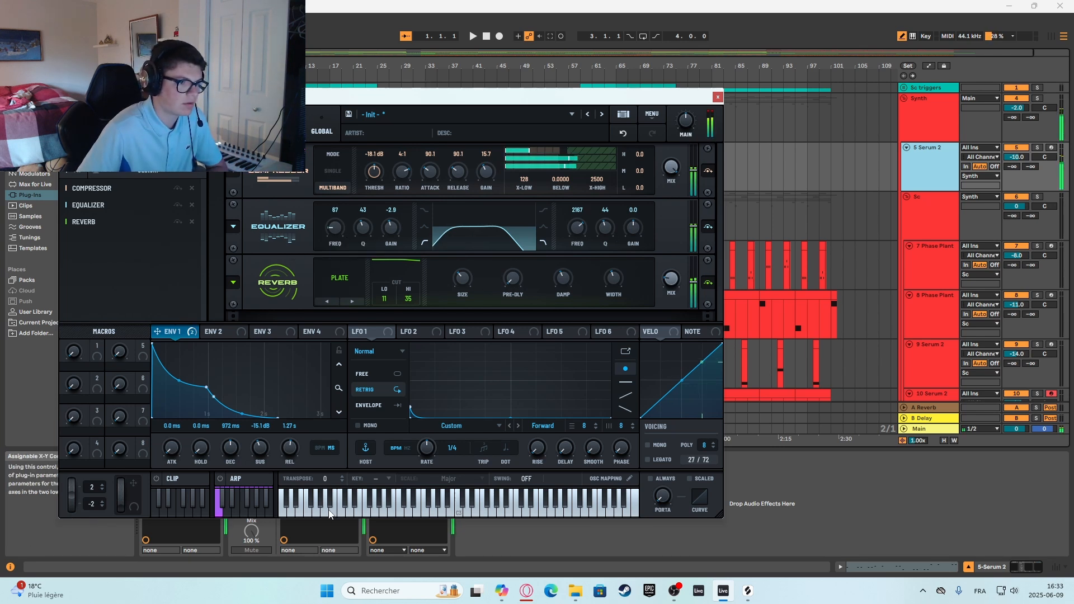
pyautogui.moveTo(577, 227); pyautogui.dragTo(584, 191)
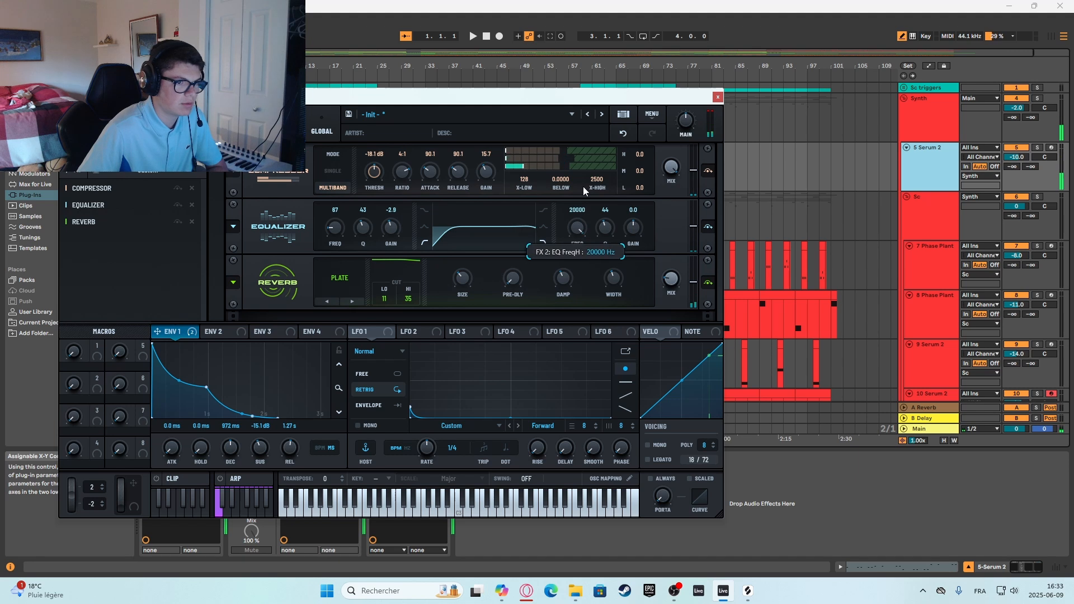
pyautogui.click(315, 510)
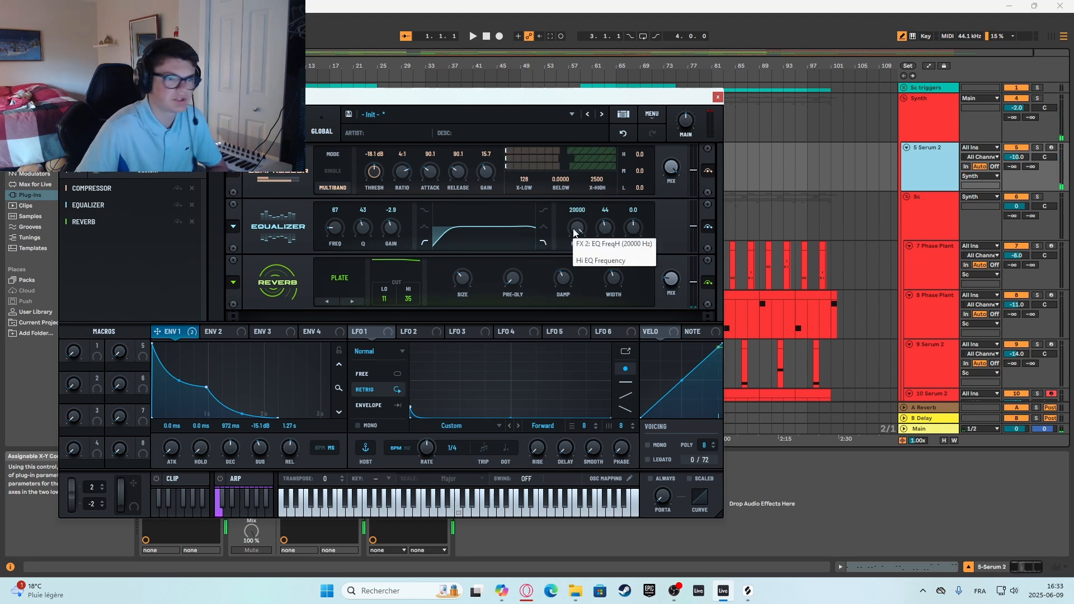
# Narrow the Serum 2 equalizer band to a low frequency of 197 Hz and a high frequency of 3027 Hz, auditioning the sound.
pyautogui.moveTo(574, 233); pyautogui.dragTo(563, 277)
pyautogui.moveTo(341, 232); pyautogui.dragTo(344, 213)
pyautogui.moveTo(587, 235); pyautogui.dragTo(589, 224)
pyautogui.click(439, 514)
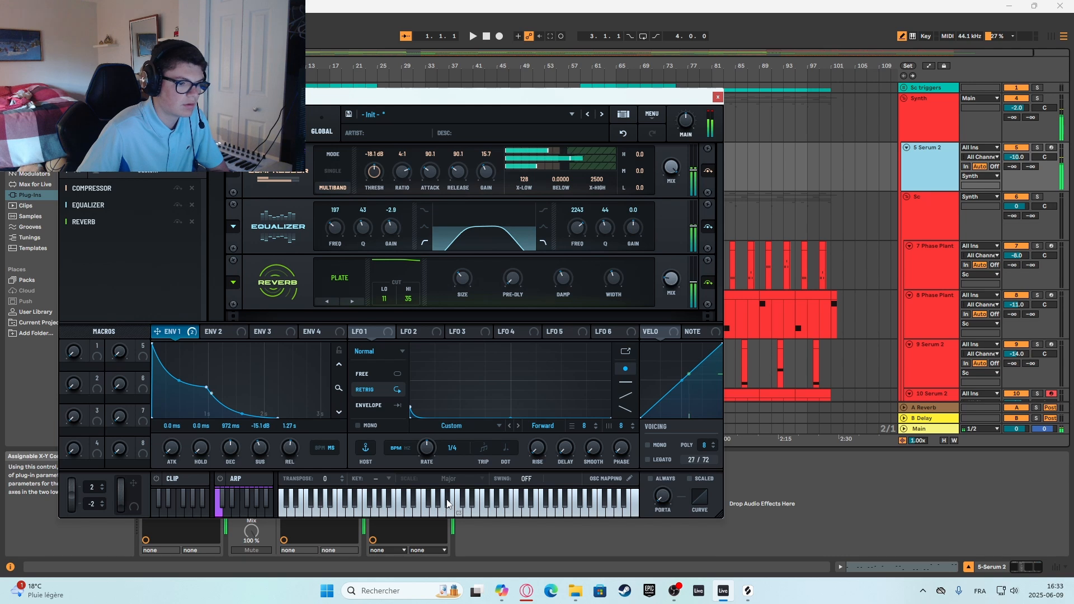
pyautogui.press('space')
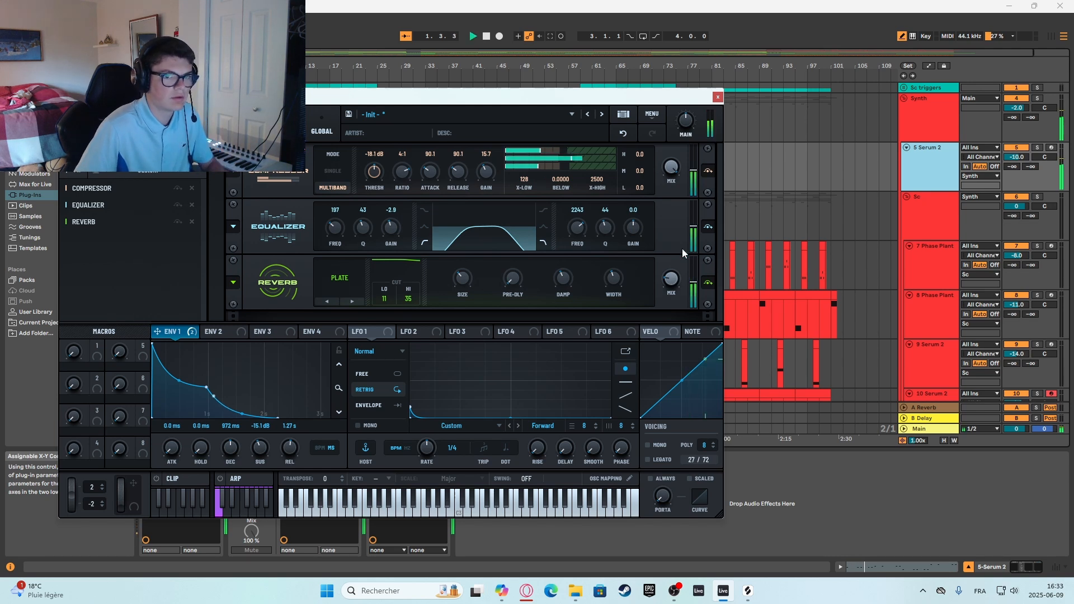
pyautogui.moveTo(585, 234); pyautogui.dragTo(585, 227)
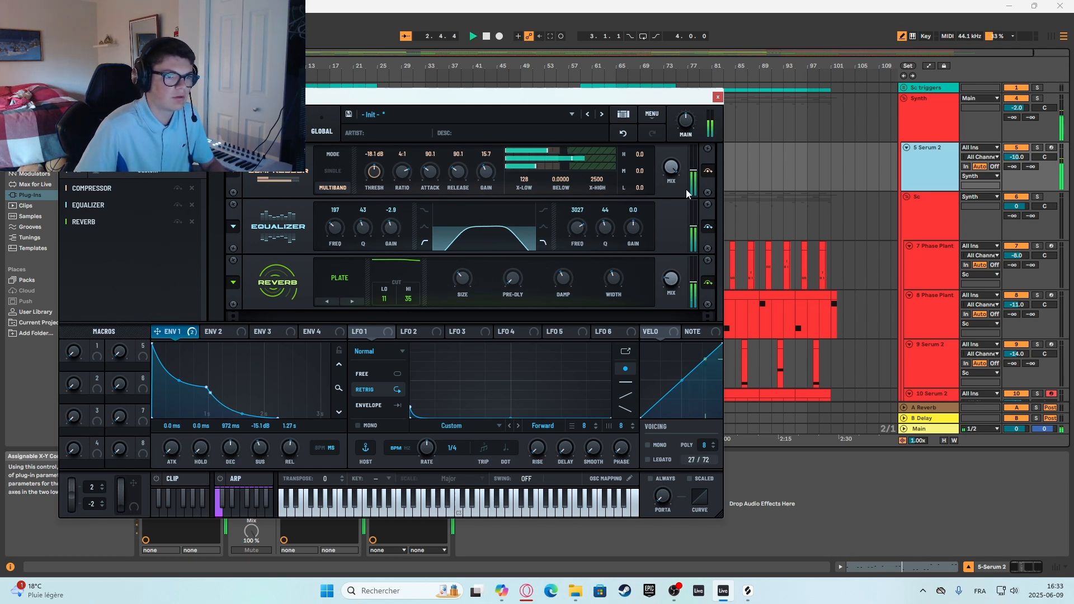
# Close Serum 2, stop playback and view the first MIDI clip of the 5 Serum 2 track in an enlarged note editor.
pyautogui.click(717, 97)
pyautogui.doubleClick(246, 147)
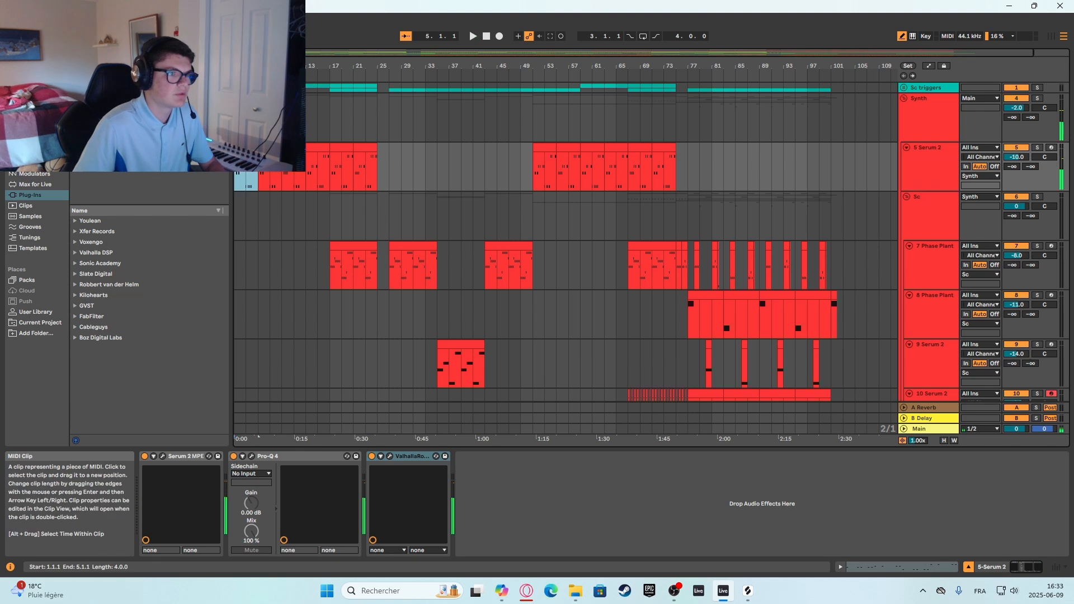
pyautogui.press('space')
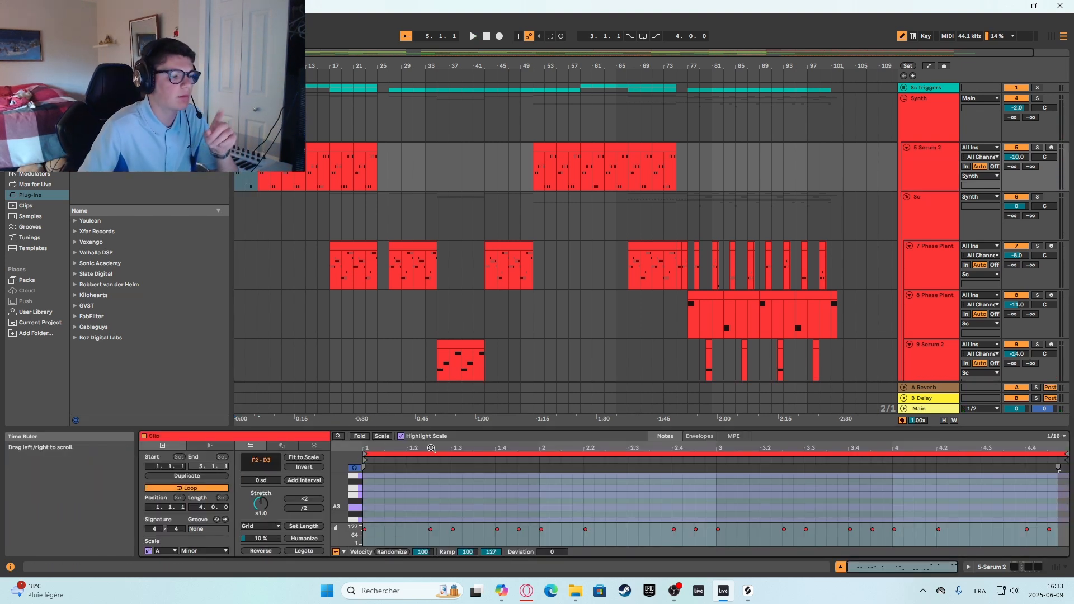
pyautogui.moveTo(478, 429); pyautogui.dragTo(479, 244)
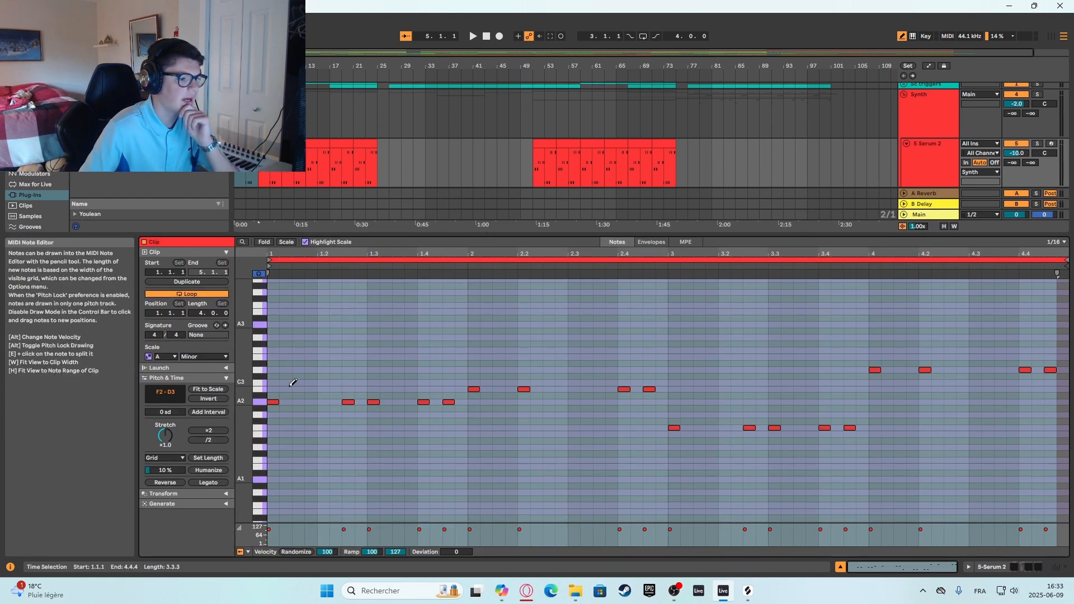
# Turn off Draw Mode and review the clip's chord roots against the highlighted scale by selecting all A2 notes, and all D3 notes.
pyautogui.press('b')
pyautogui.click(310, 365)
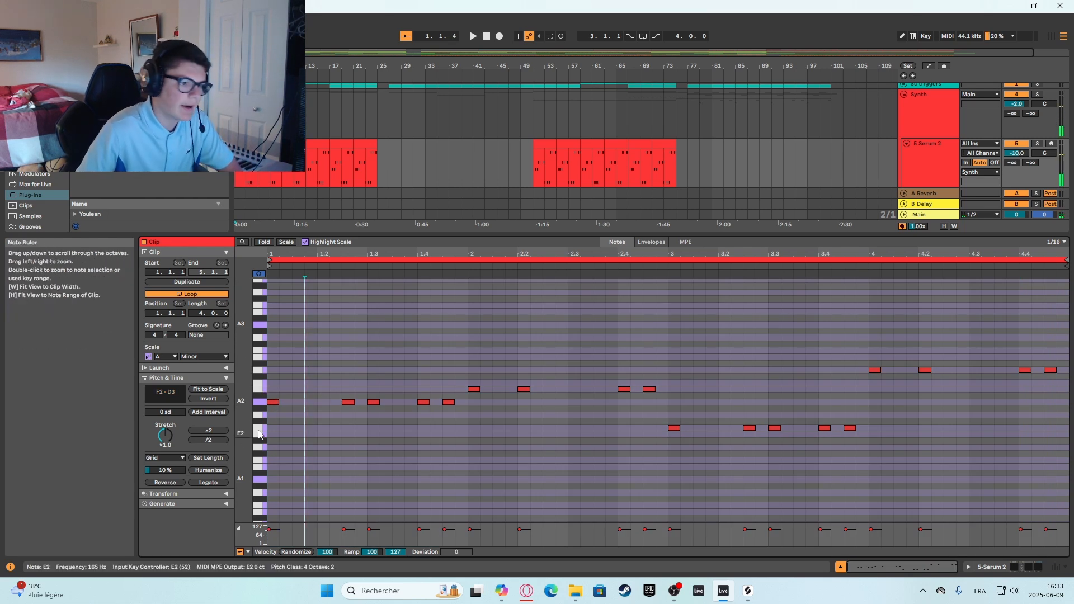
pyautogui.click(262, 403)
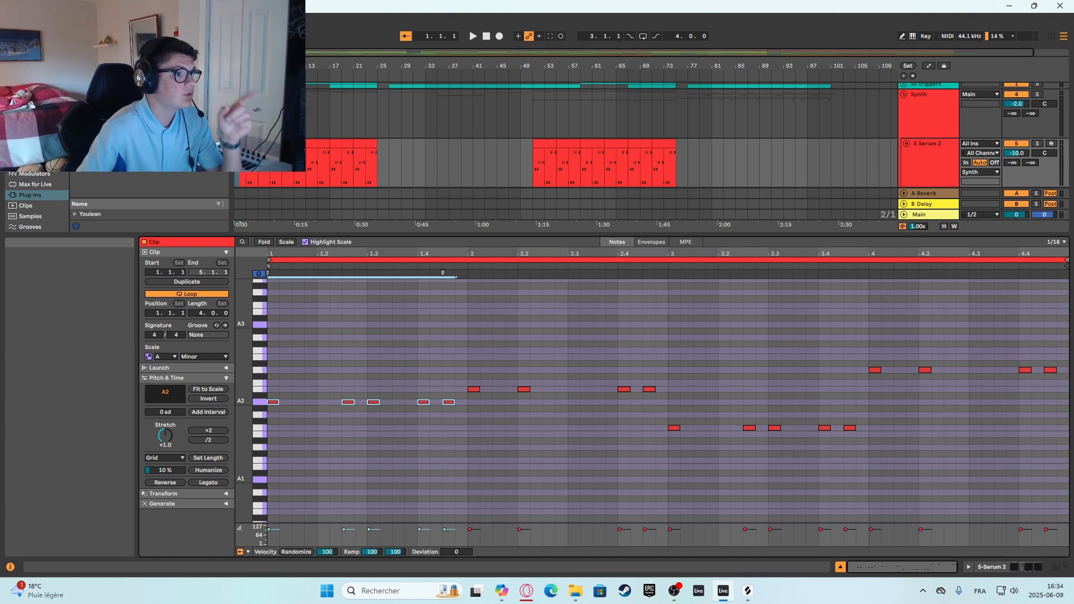
pyautogui.click(305, 243)
pyautogui.click(305, 243)
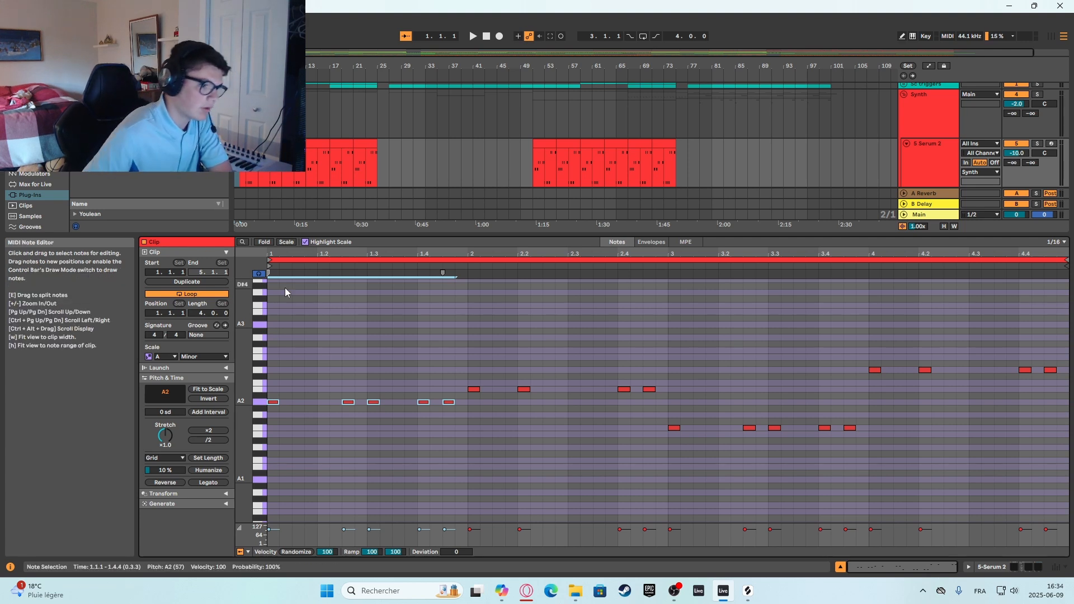
pyautogui.click(258, 369)
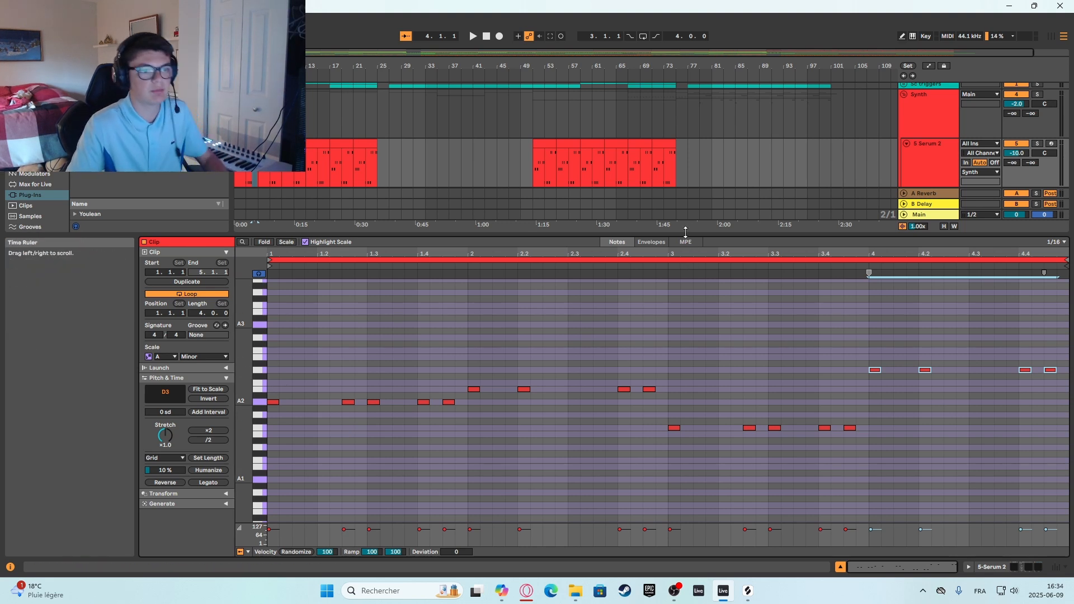
# Shrink the note editor, play the project briefly and look through the Synth tracks down to the 18 Serum 2 track in the Bass group.
pyautogui.moveTo(686, 235); pyautogui.dragTo(685, 429)
pyautogui.press('space')
pyautogui.scroll(-1, 924, 235)
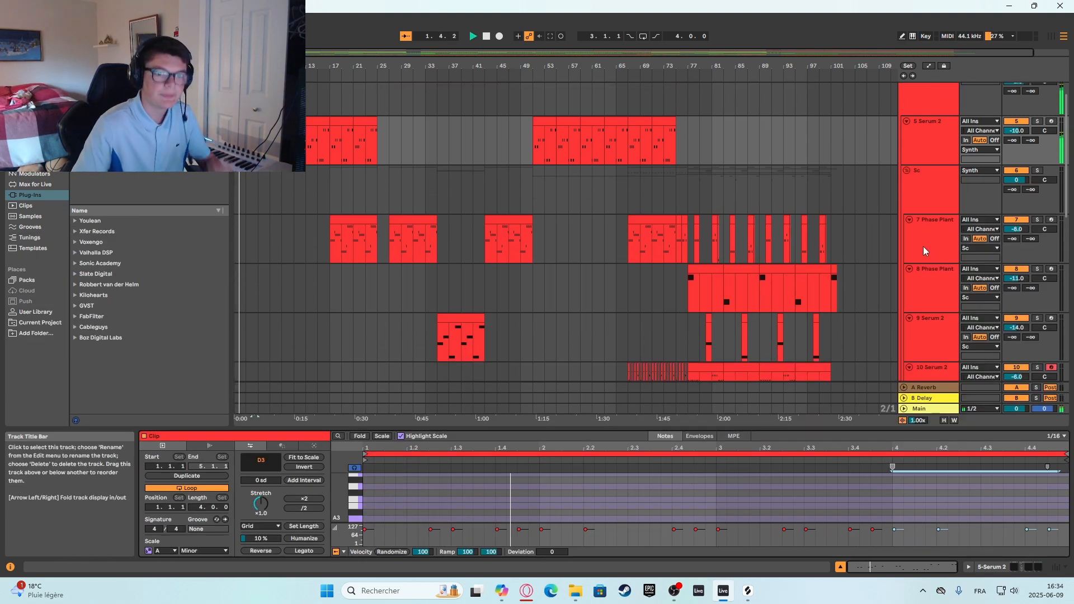
pyautogui.scroll(-3, 895, 235)
pyautogui.scroll(2, 931, 176)
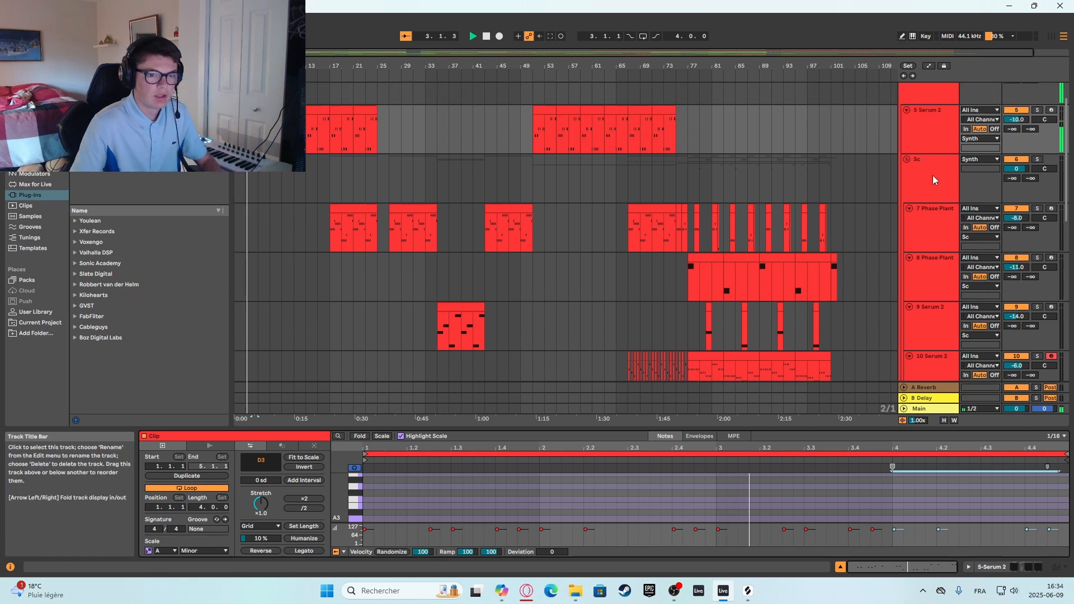
pyautogui.scroll(-1, 839, 179)
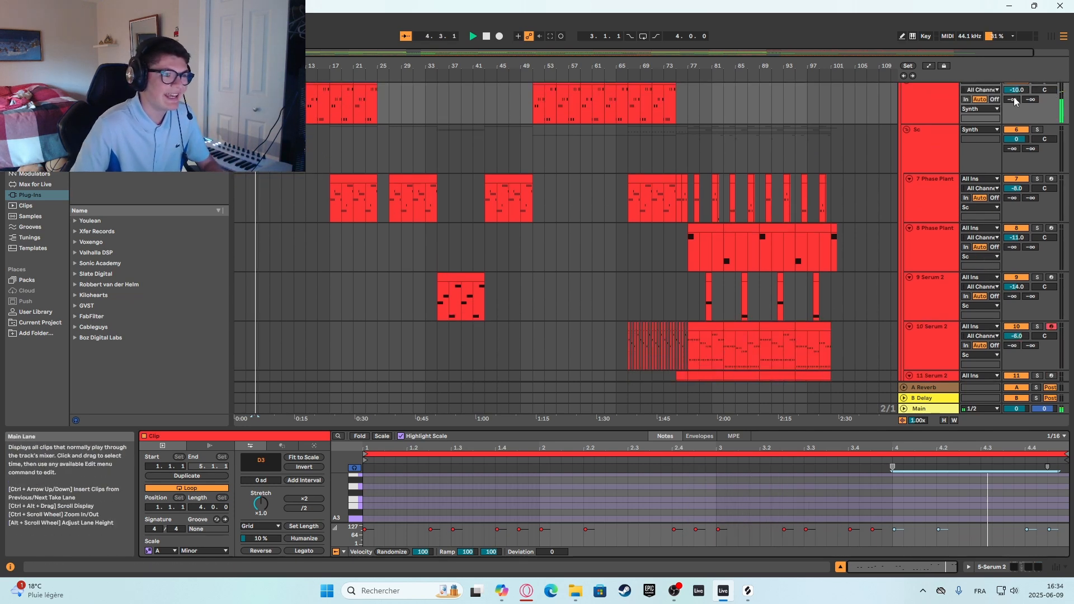
pyautogui.scroll(-7, 921, 261)
pyautogui.scroll(-8, 920, 261)
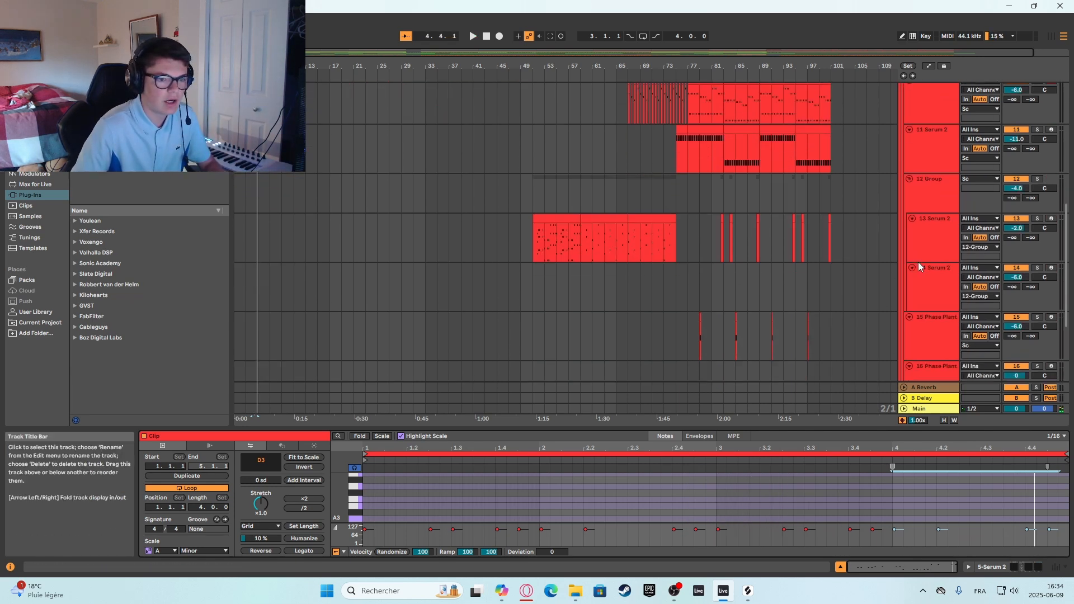
pyautogui.scroll(-3, 569, 355)
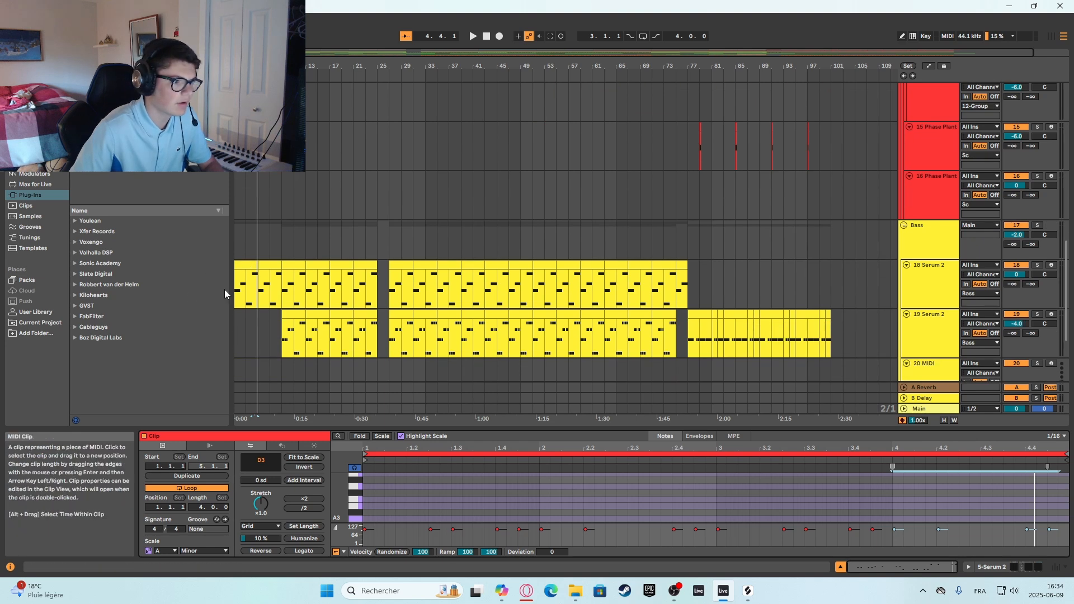
pyautogui.click(926, 289)
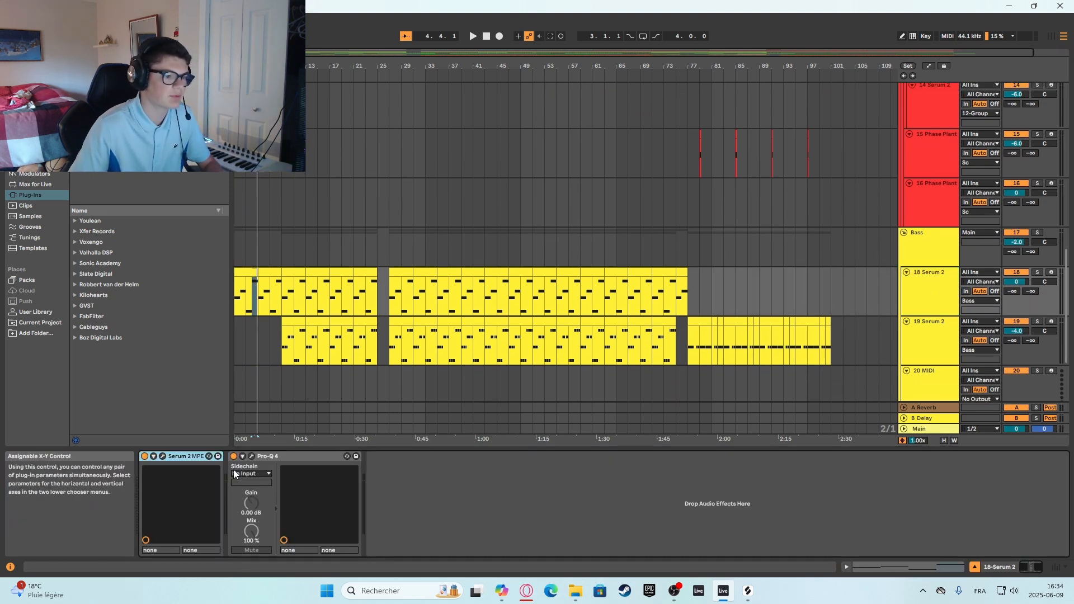
# Return to the 5 Serum 2 track and inspect its Pro-Q 4 low cut and its ValhallaRoom reverb settings.
pyautogui.scroll(2, 979, 193)
pyautogui.scroll(10, 978, 193)
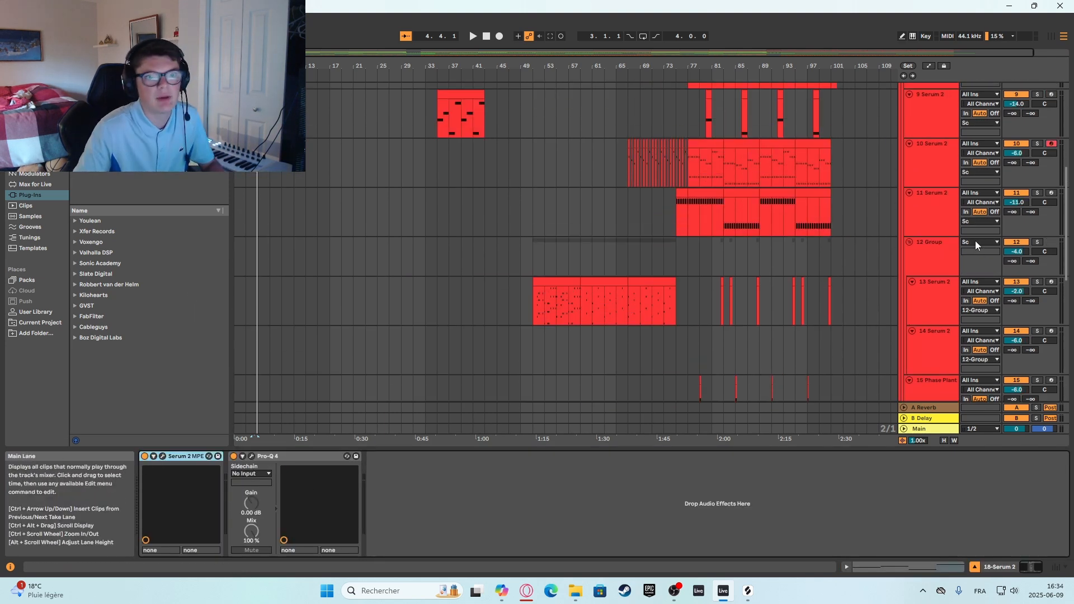
pyautogui.click(924, 153)
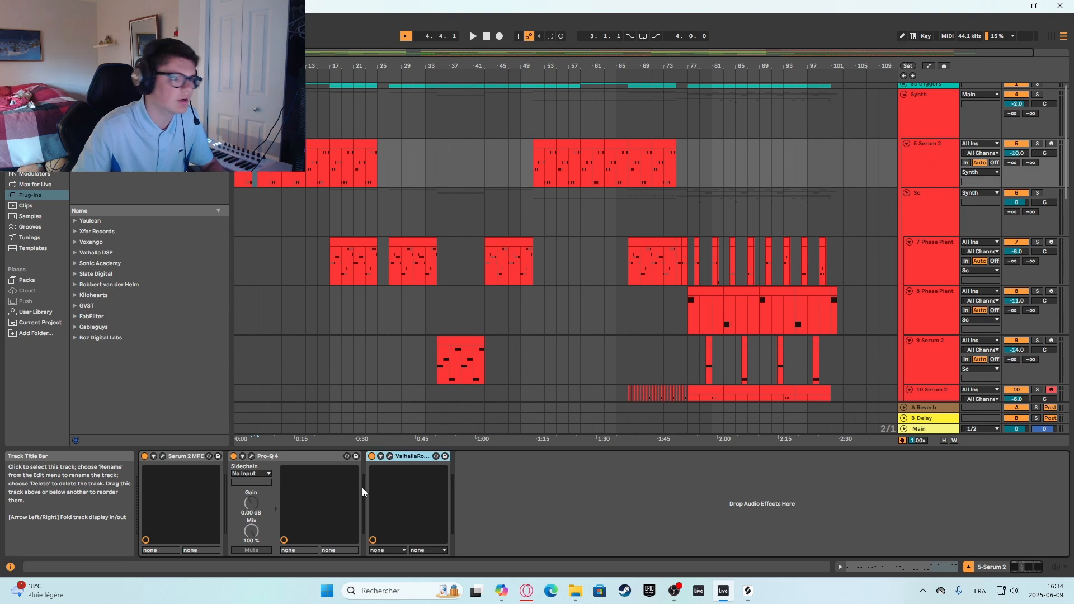
pyautogui.click(251, 457)
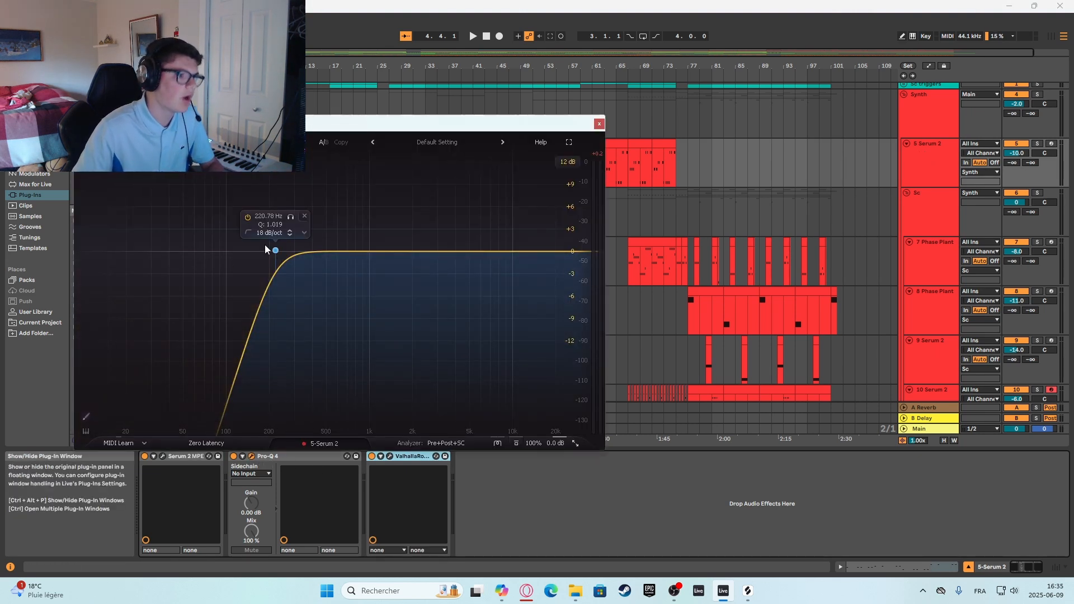
pyautogui.click(599, 125)
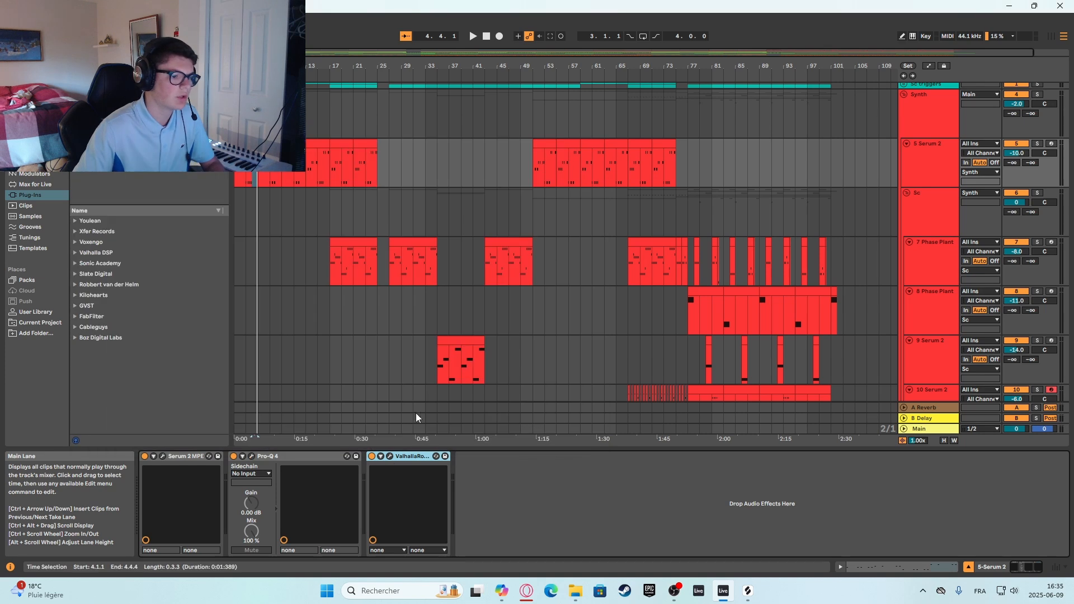
pyautogui.click(389, 456)
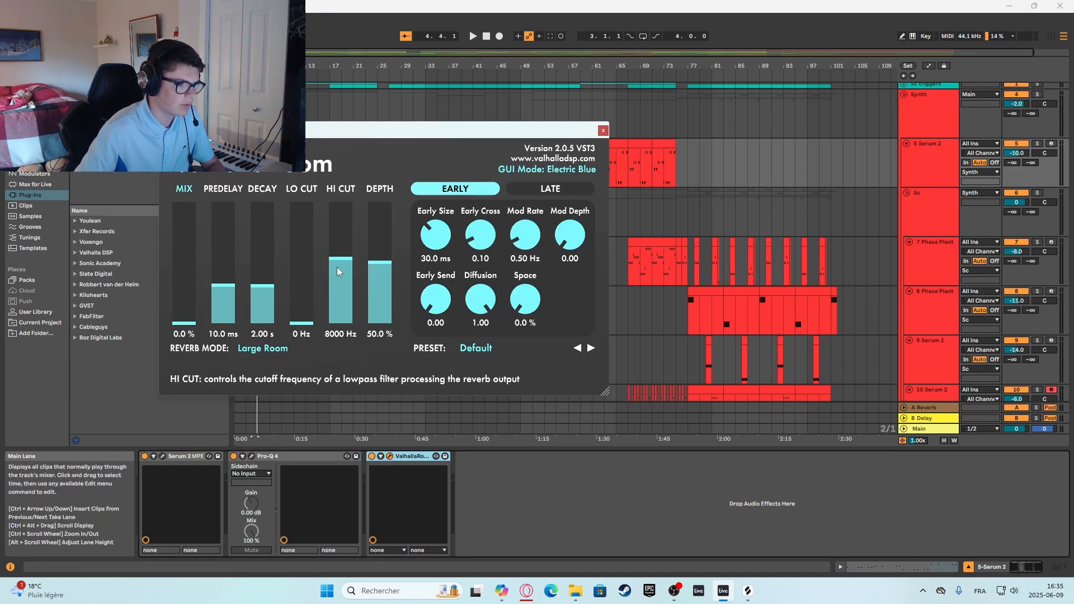
pyautogui.click(602, 131)
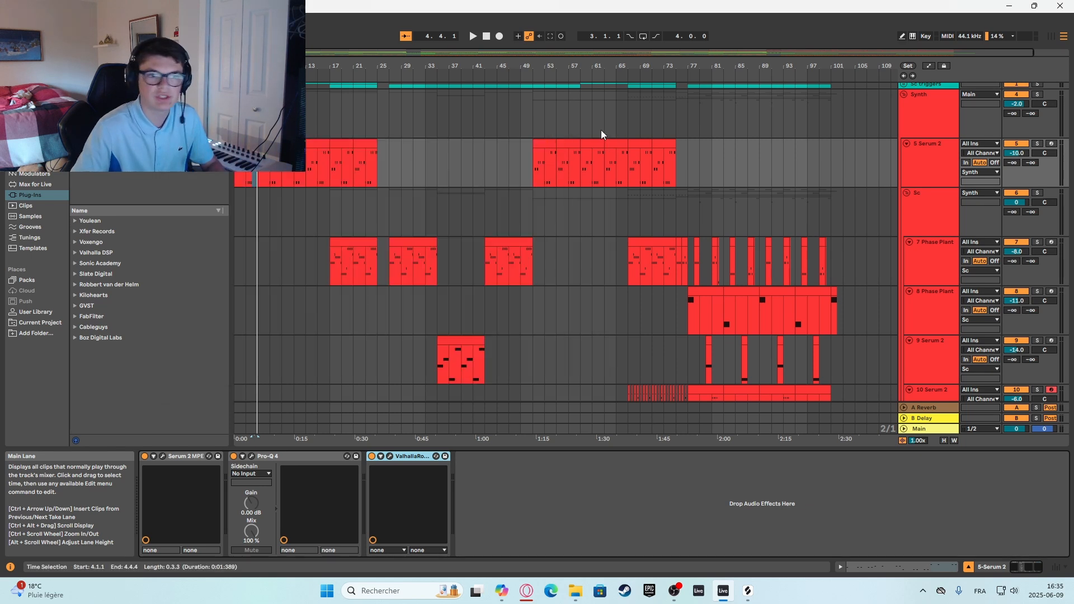
# Check the tracks' automation lanes, hide them again and recheck the ValhallaRoom settings on the 5 Serum 2 track.
pyautogui.click(929, 66)
pyautogui.moveTo(706, 458); pyautogui.dragTo(631, 455)
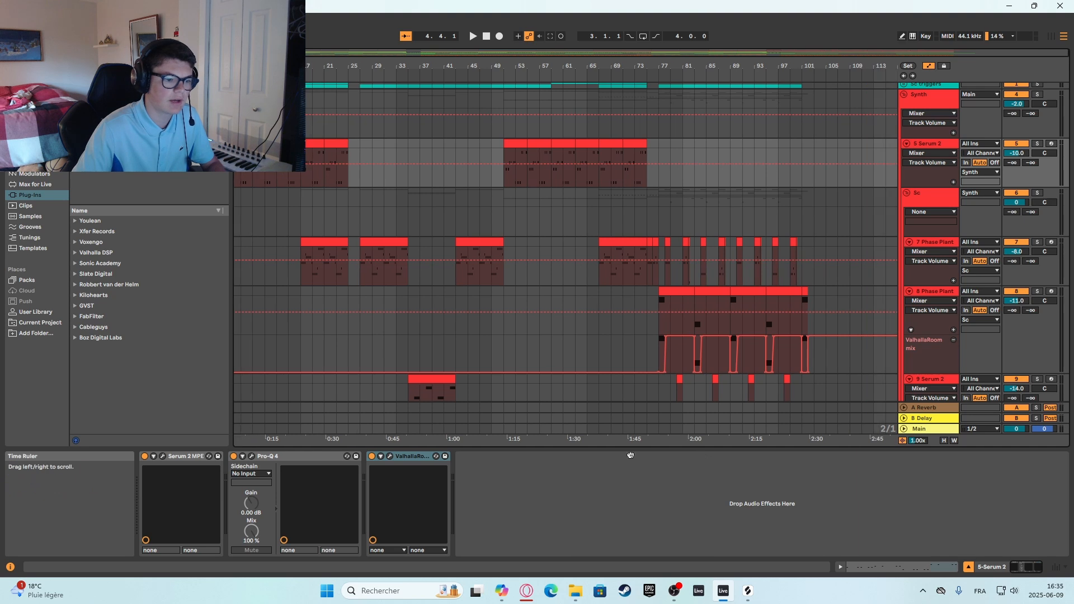
pyautogui.moveTo(487, 494); pyautogui.dragTo(520, 487)
pyautogui.click(928, 66)
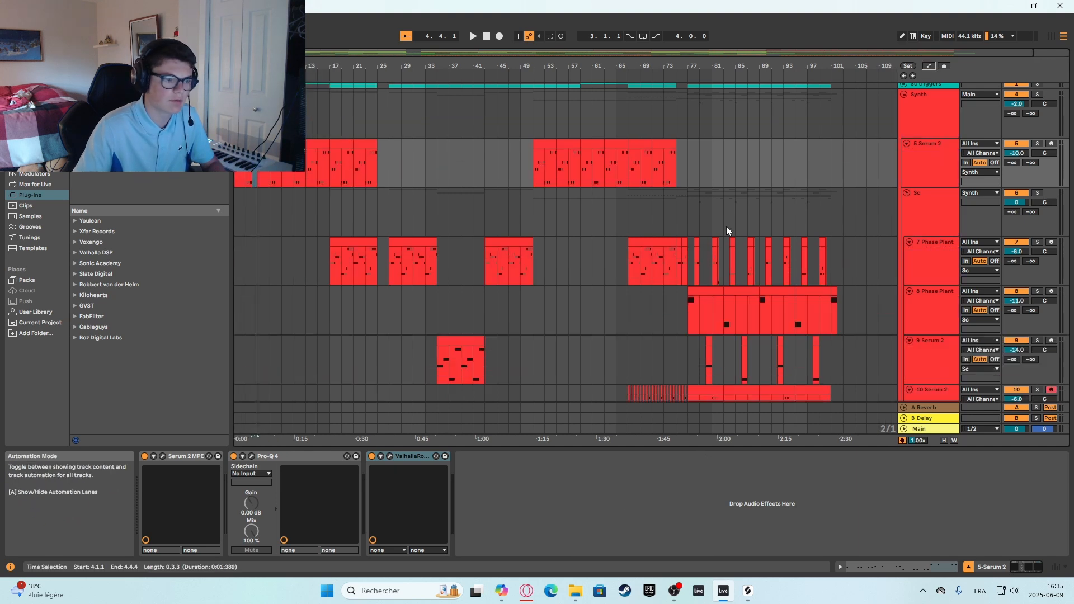
pyautogui.click(390, 456)
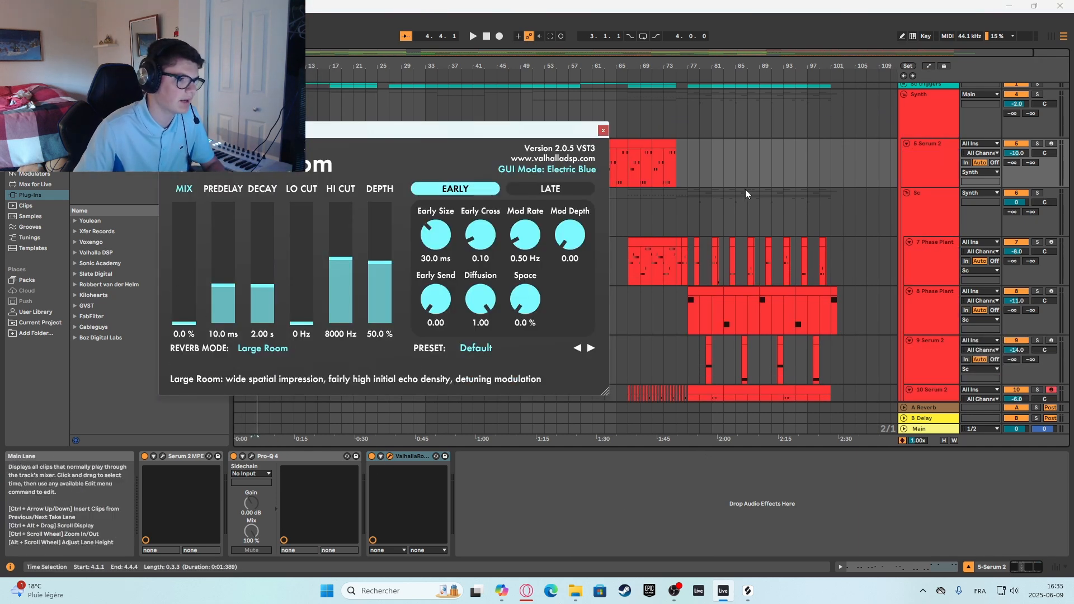
pyautogui.click(603, 130)
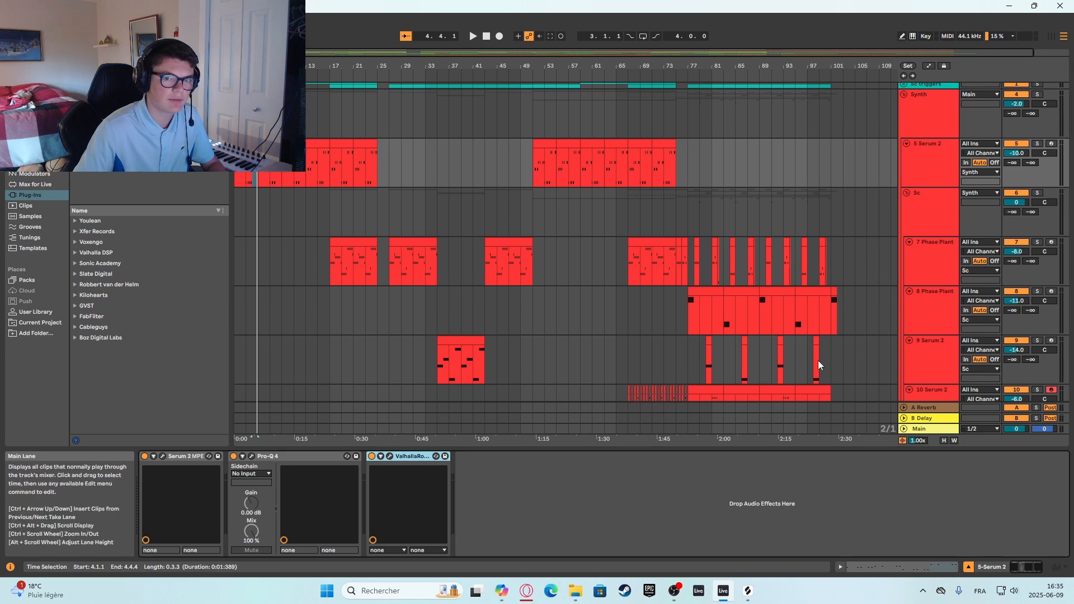
# Go down to the Bass group, look at its two Serum 2 tracks and open the synth on the 18 Serum 2 track.
pyautogui.scroll(-5, 817, 360)
pyautogui.scroll(-10, 753, 343)
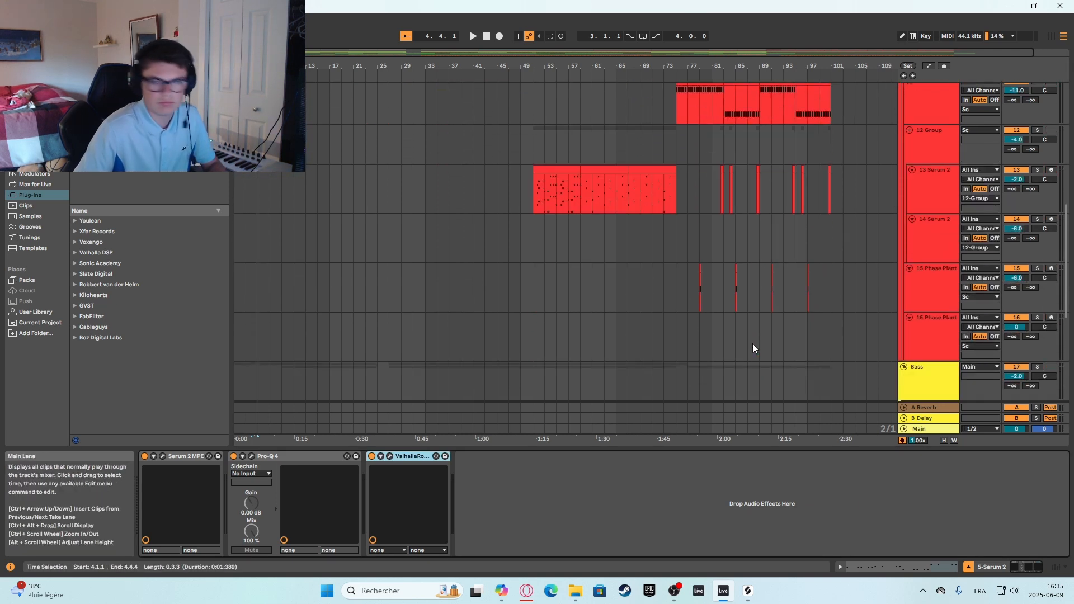
pyautogui.scroll(-5, 771, 322)
pyautogui.click(936, 218)
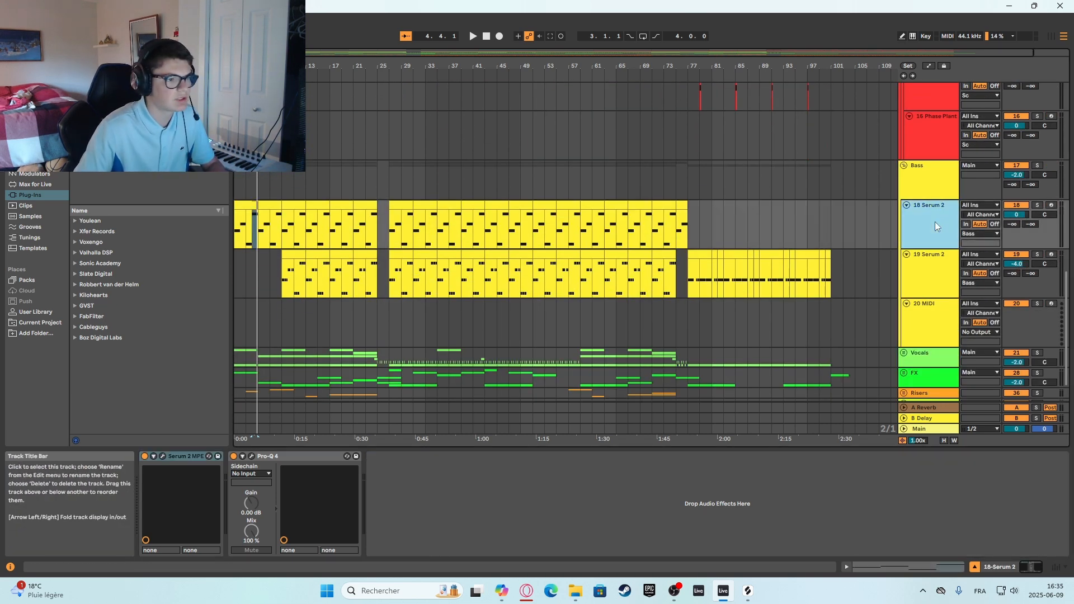
pyautogui.click(236, 258)
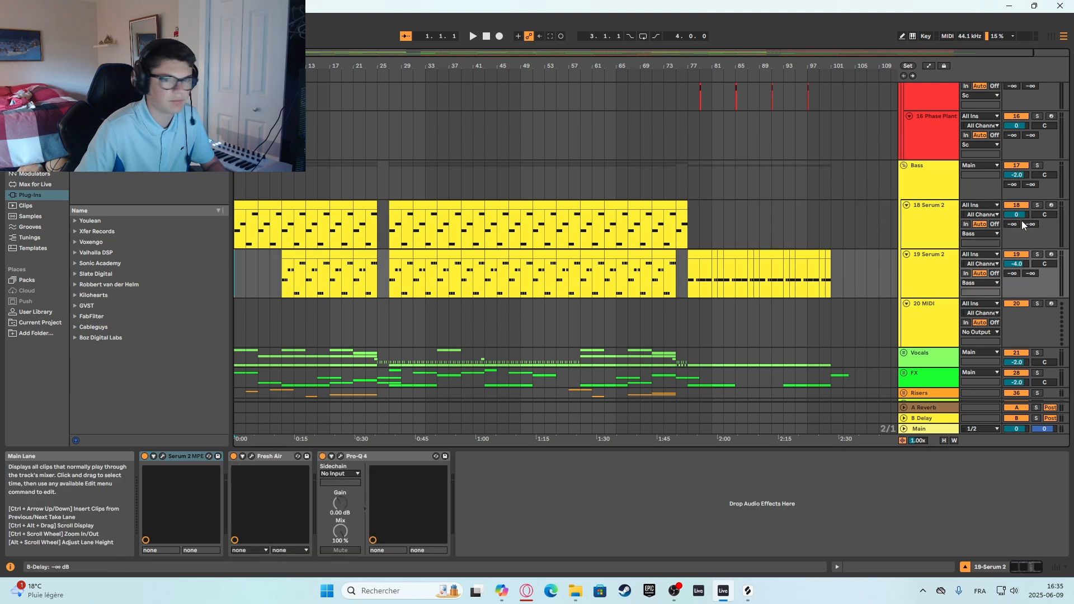
pyautogui.click(939, 229)
pyautogui.click(160, 456)
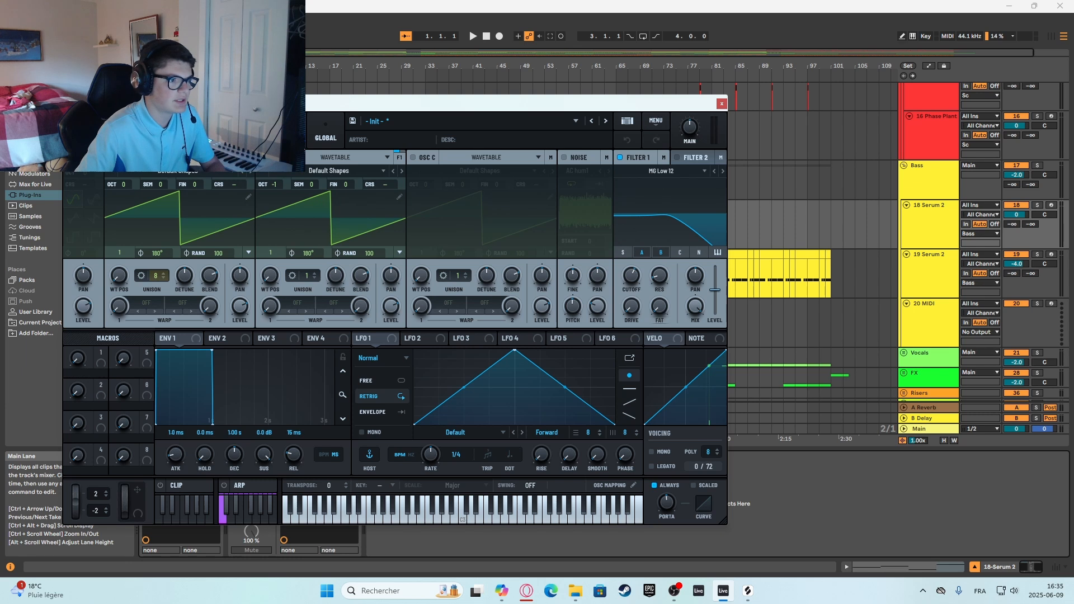
# Audition the bass patch briefly with oscillator B switched off and switch the oscillator back on.
pyautogui.click(262, 157)
pyautogui.press('space')
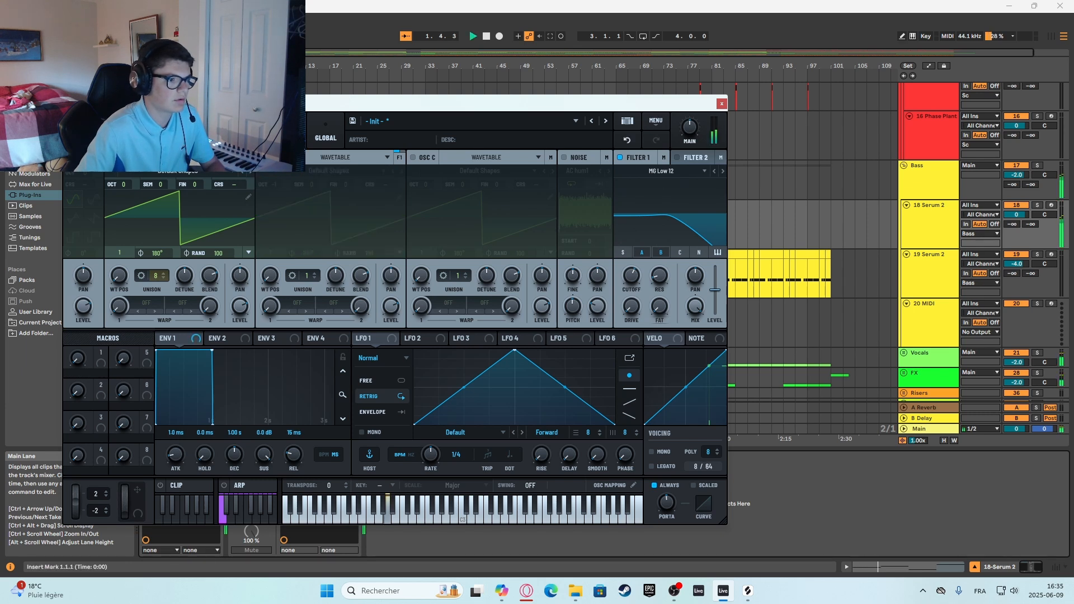
pyautogui.click(262, 157)
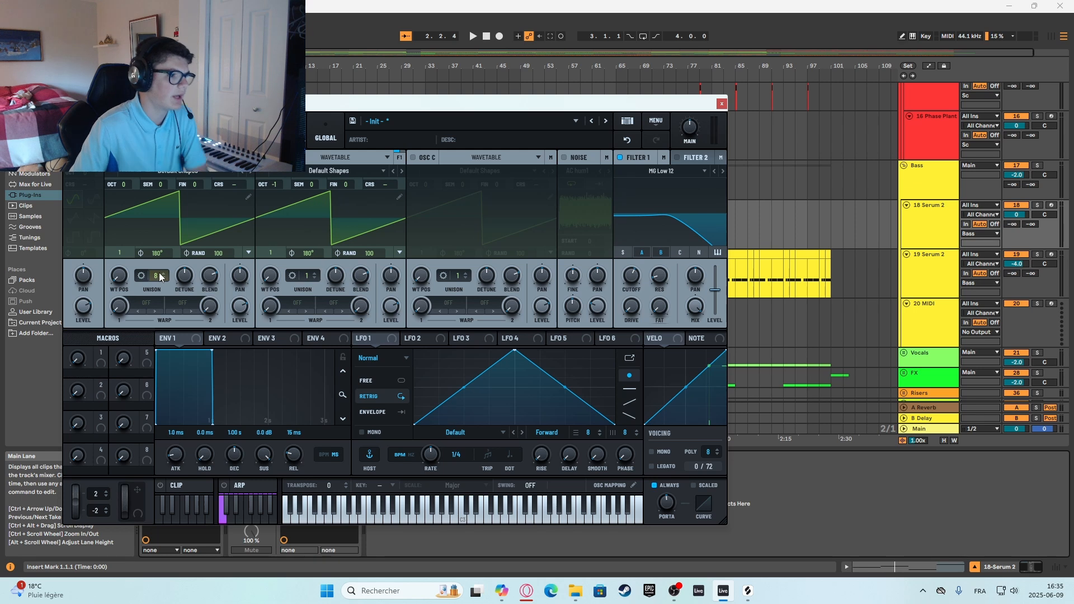
# Inspect the bass patch's unison, detune and octave settings, check its mixer and effects pages and return to the oscillators.
pyautogui.moveTo(188, 276)
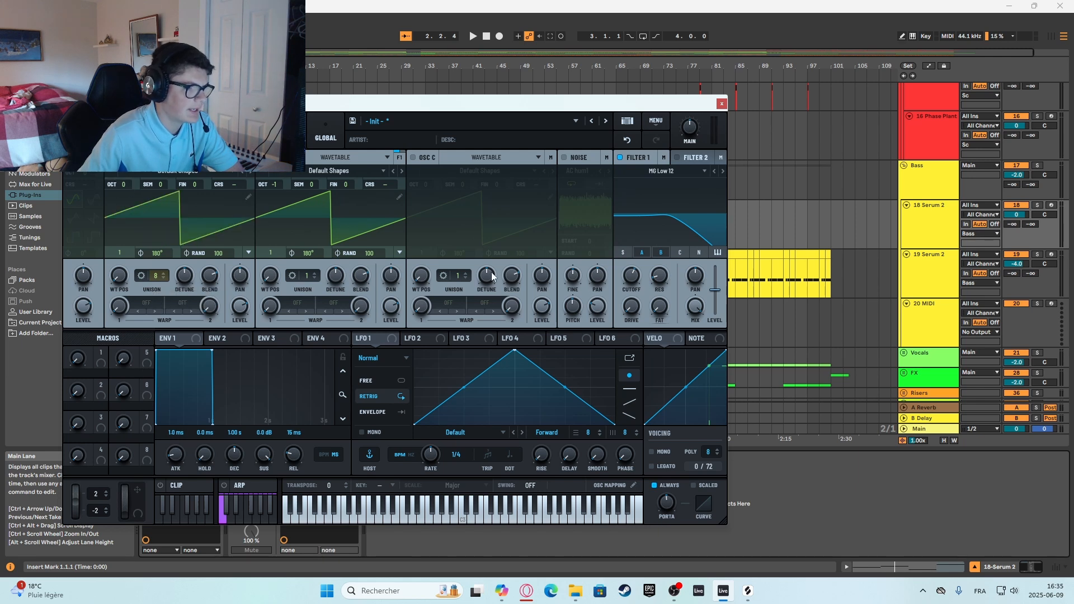
pyautogui.moveTo(280, 183)
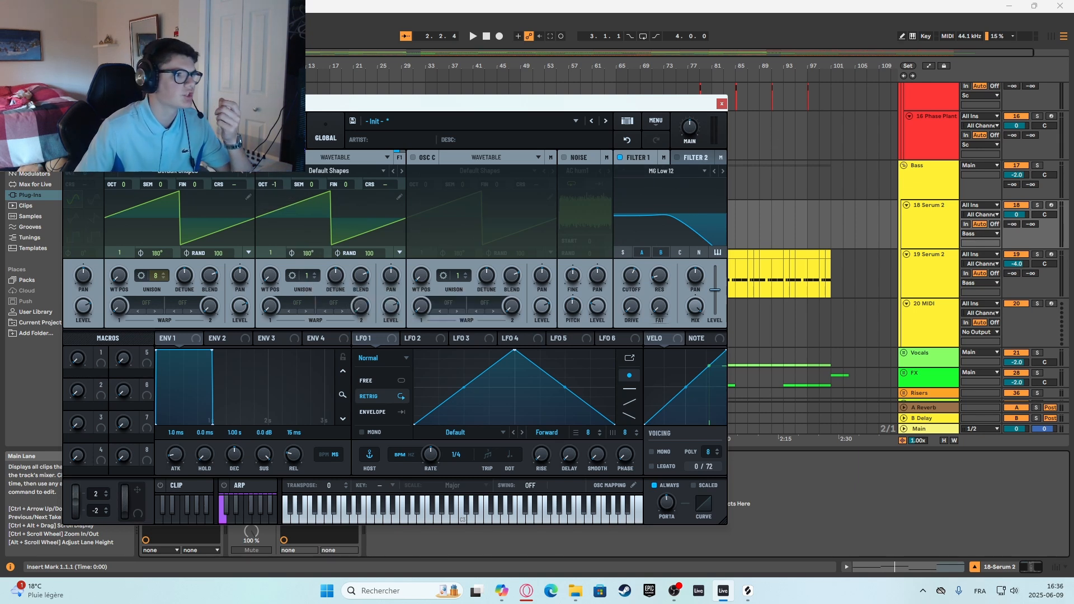
pyautogui.click(213, 132)
pyautogui.click(251, 132)
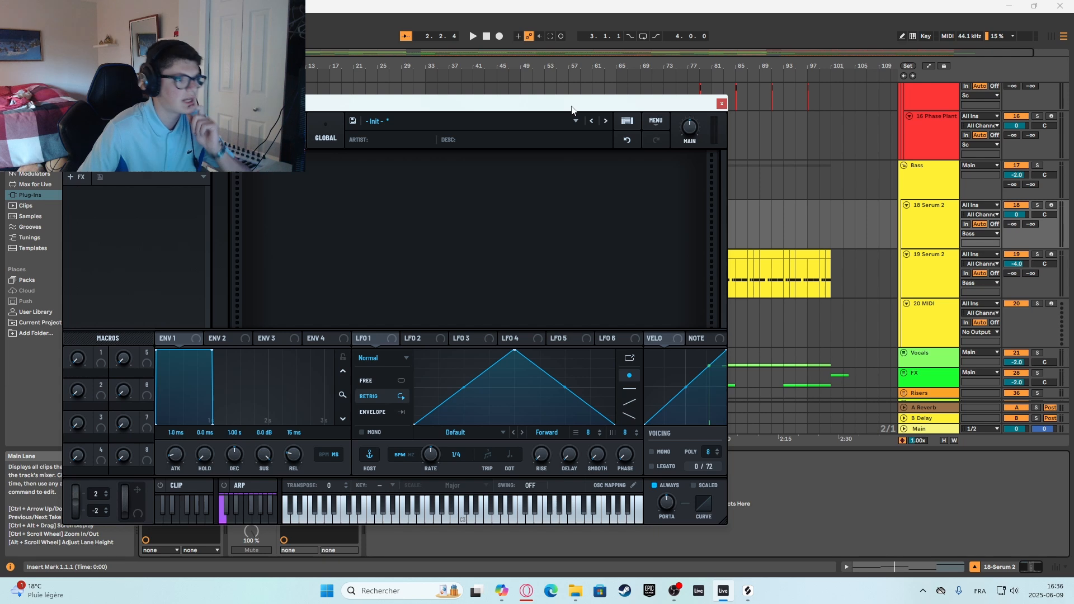
pyautogui.click(177, 132)
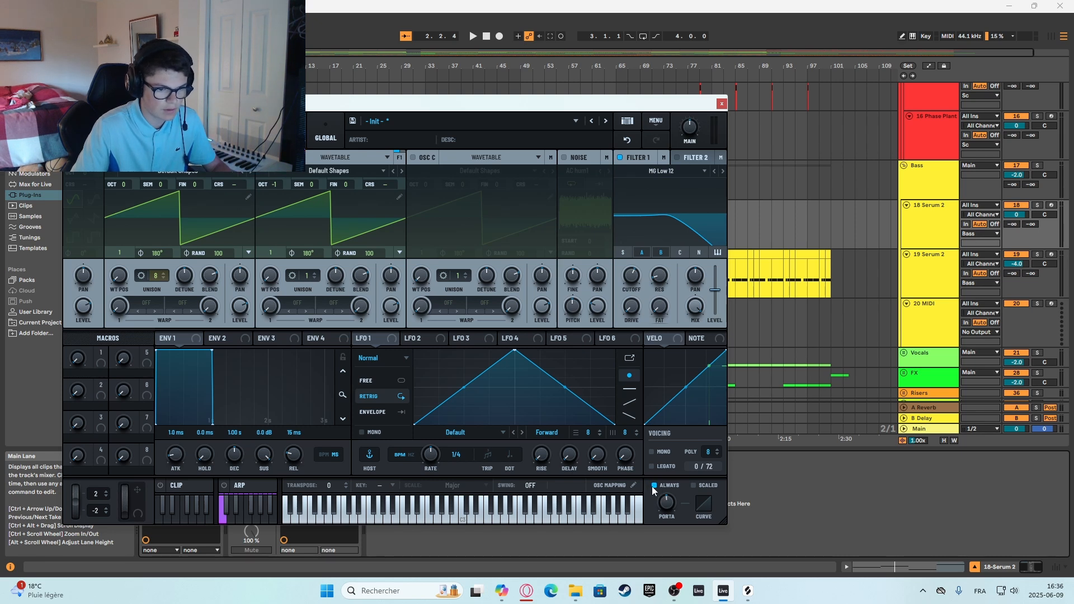
# Inspect the bass patch's portamento time and close the synth.
pyautogui.doubleClick(665, 505)
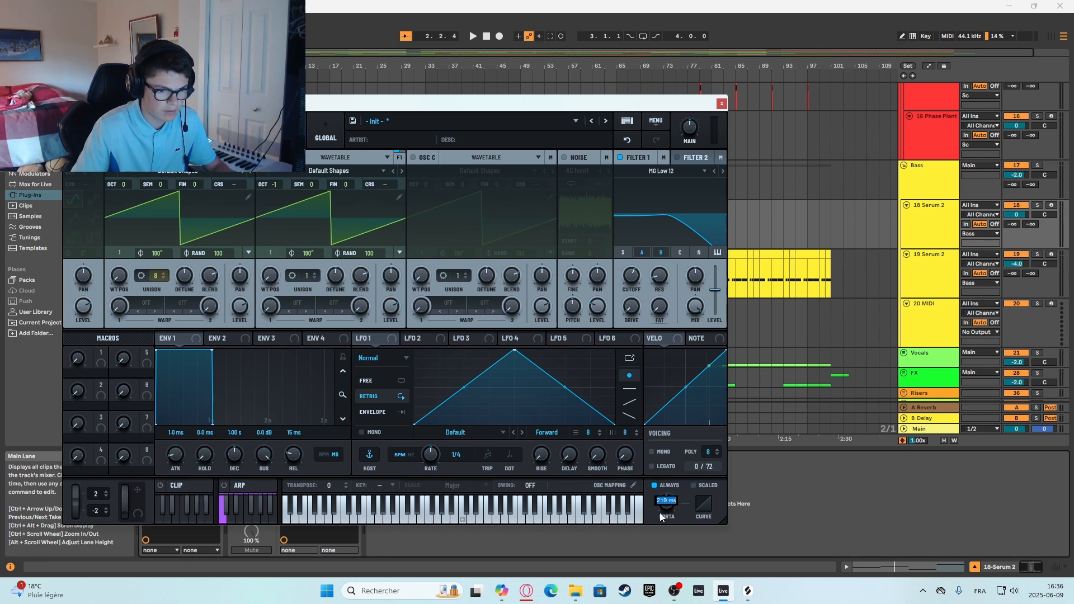
pyautogui.click(652, 515)
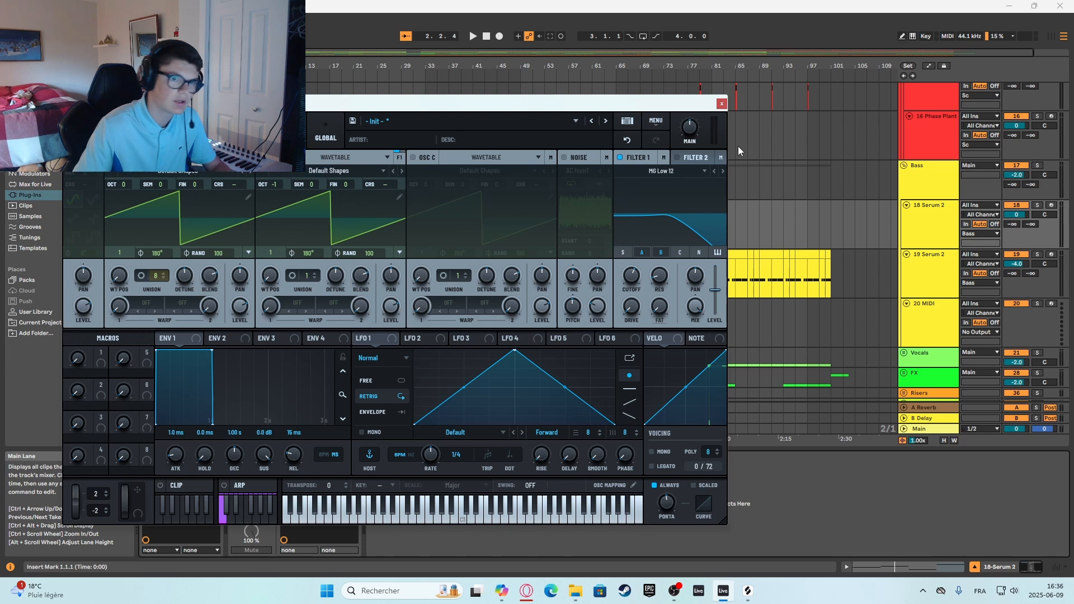
pyautogui.click(721, 102)
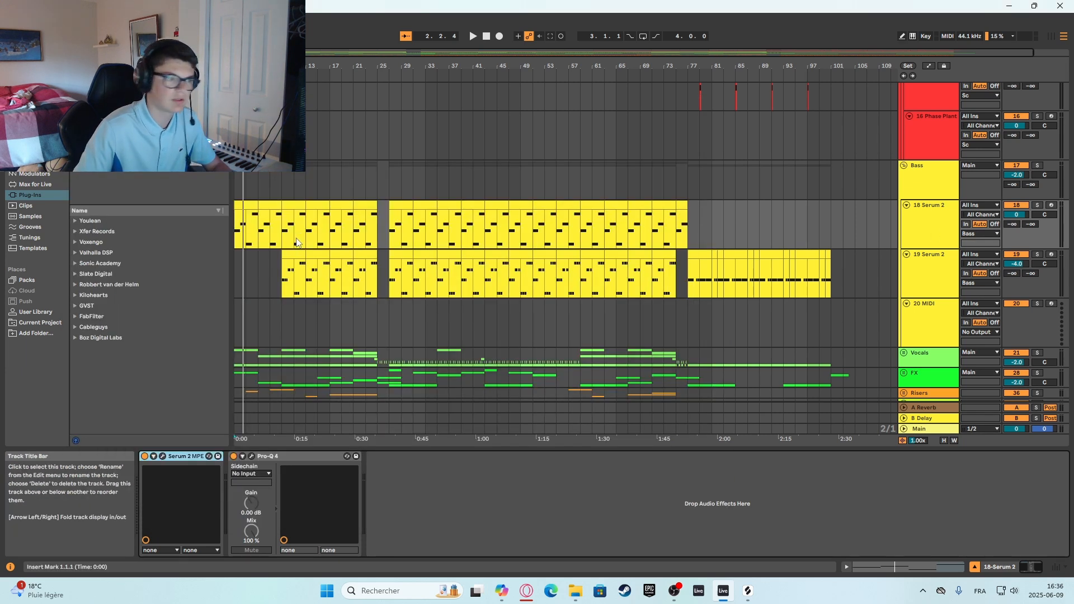
# Open the first clip on the 18 Serum 2 track, enlarge the note editor to review its bass notes and shrink it again.
pyautogui.doubleClick(250, 204)
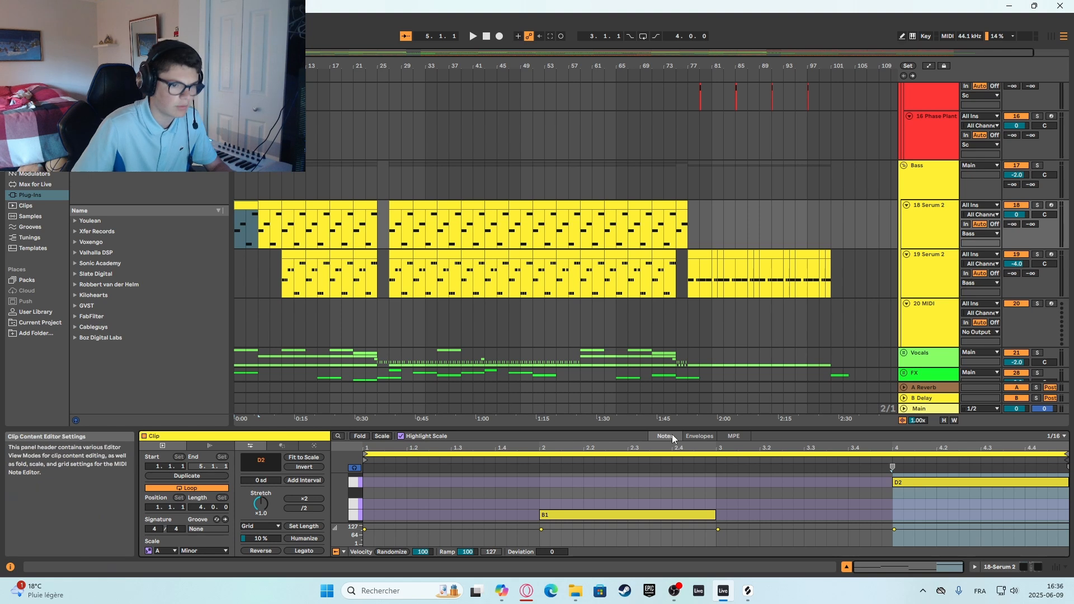
pyautogui.moveTo(666, 427); pyautogui.dragTo(666, 290)
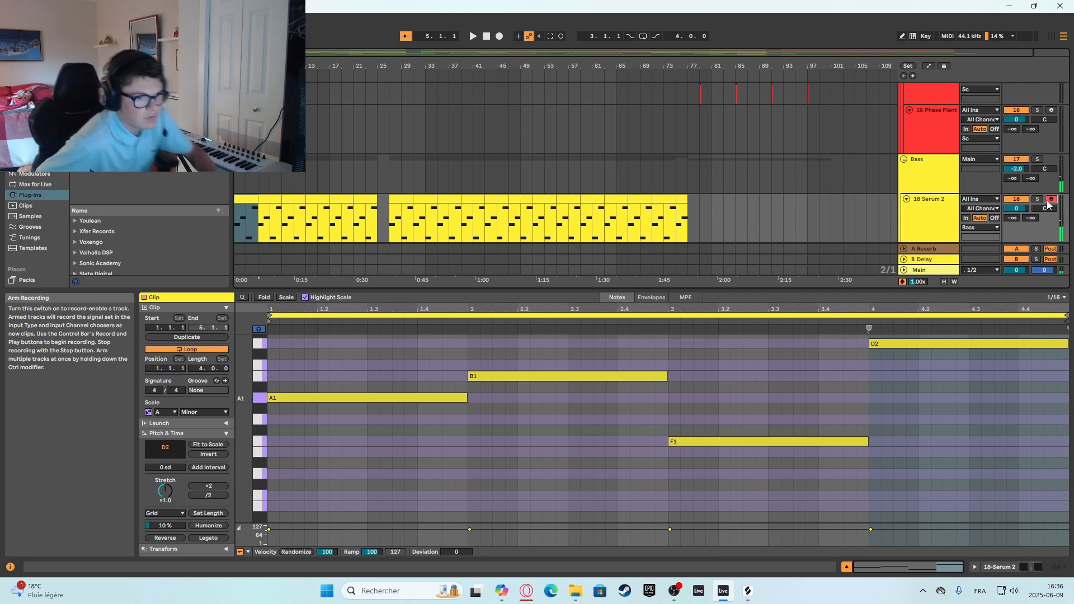
pyautogui.moveTo(808, 292); pyautogui.dragTo(808, 430)
# Look over the Bass group's tracks, select the 19 Serum 2 track and play the project from bar 9.
pyautogui.click(236, 255)
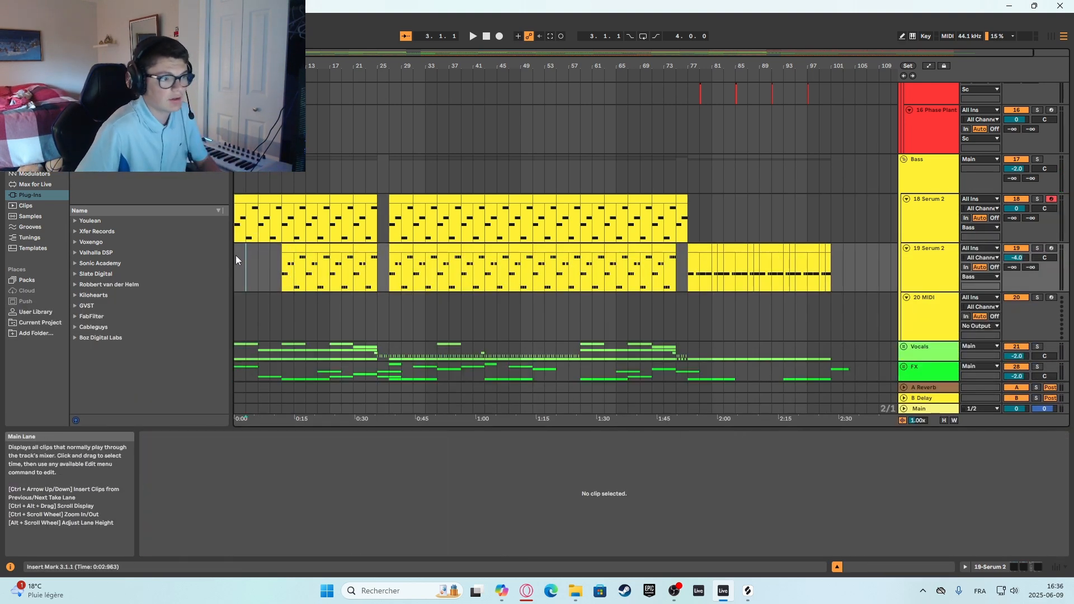
pyautogui.click(938, 210)
pyautogui.scroll(-2, 923, 240)
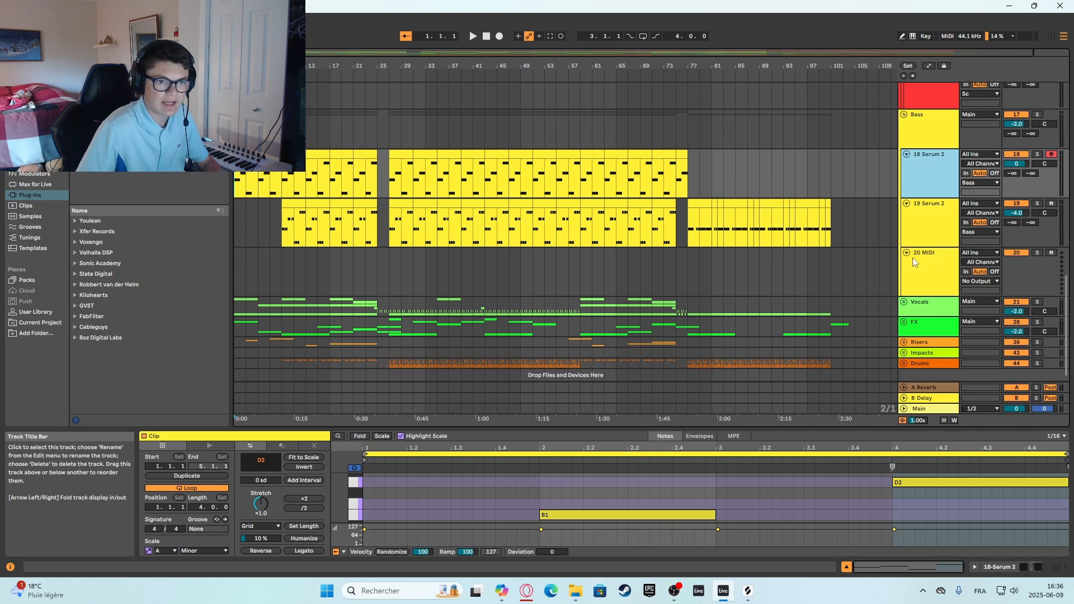
pyautogui.click(867, 259)
pyautogui.scroll(3, 914, 253)
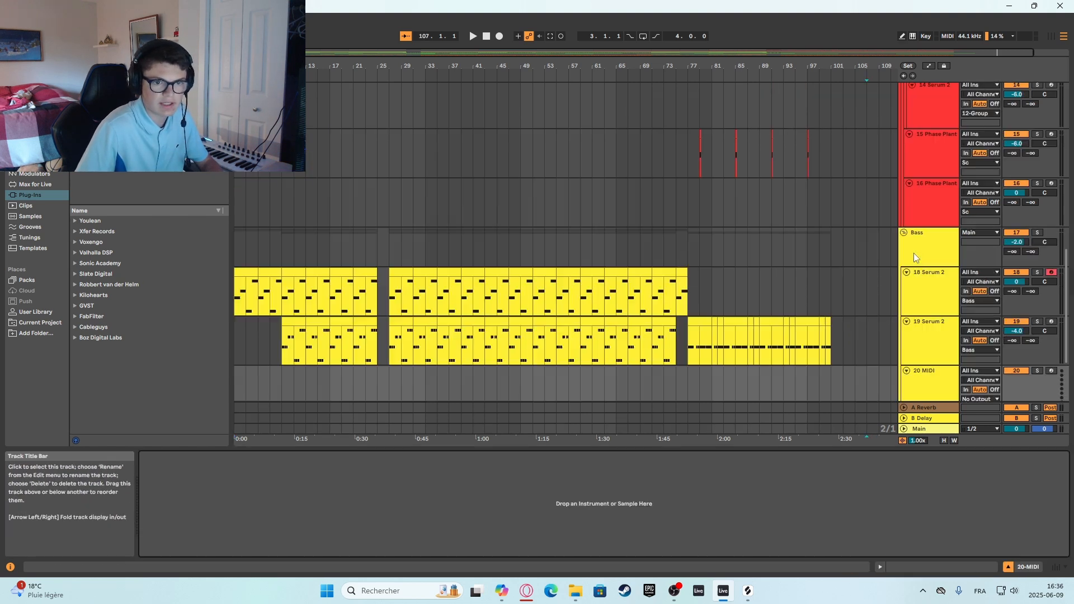
pyautogui.scroll(-1, 923, 279)
pyautogui.click(933, 330)
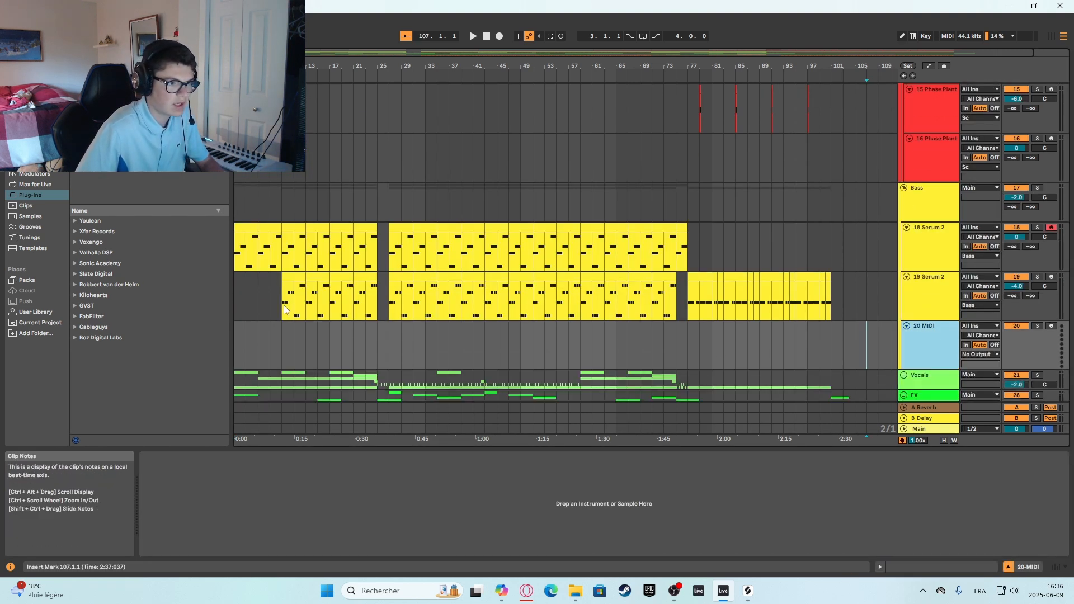
pyautogui.click(940, 295)
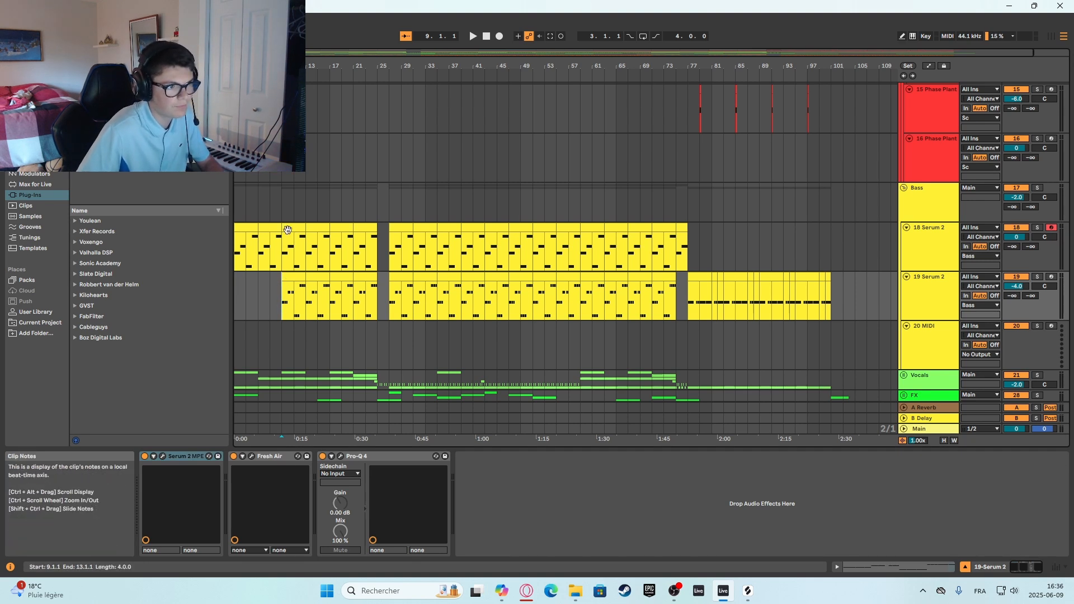
pyautogui.press('space')
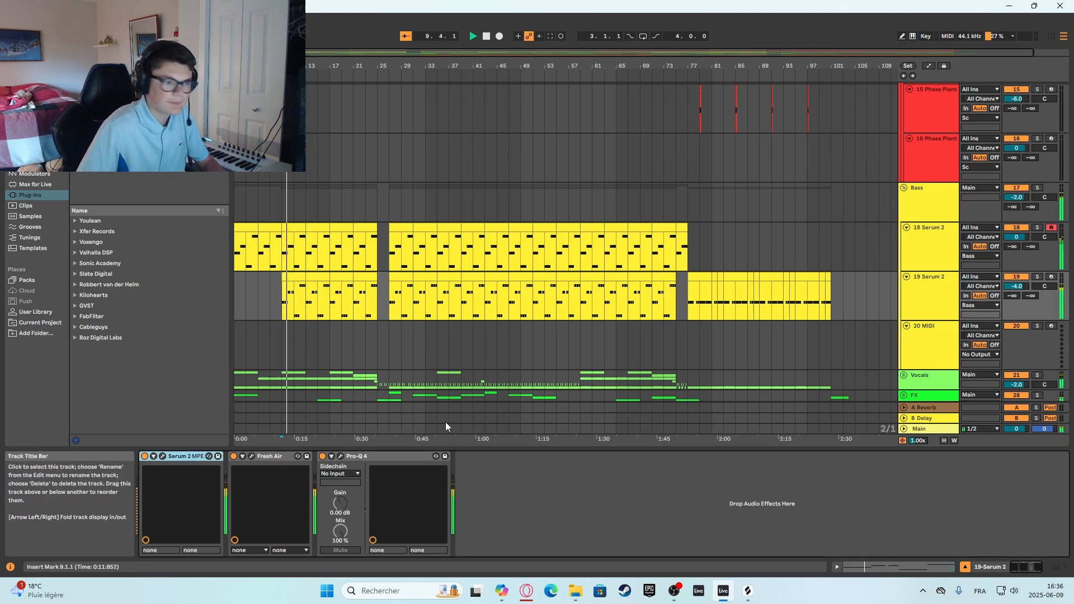
# Open the synth on the 19 Serum 2 track and inspect its oscillators, mixer and distortion, equalizer and reverb effects.
pyautogui.click(179, 456)
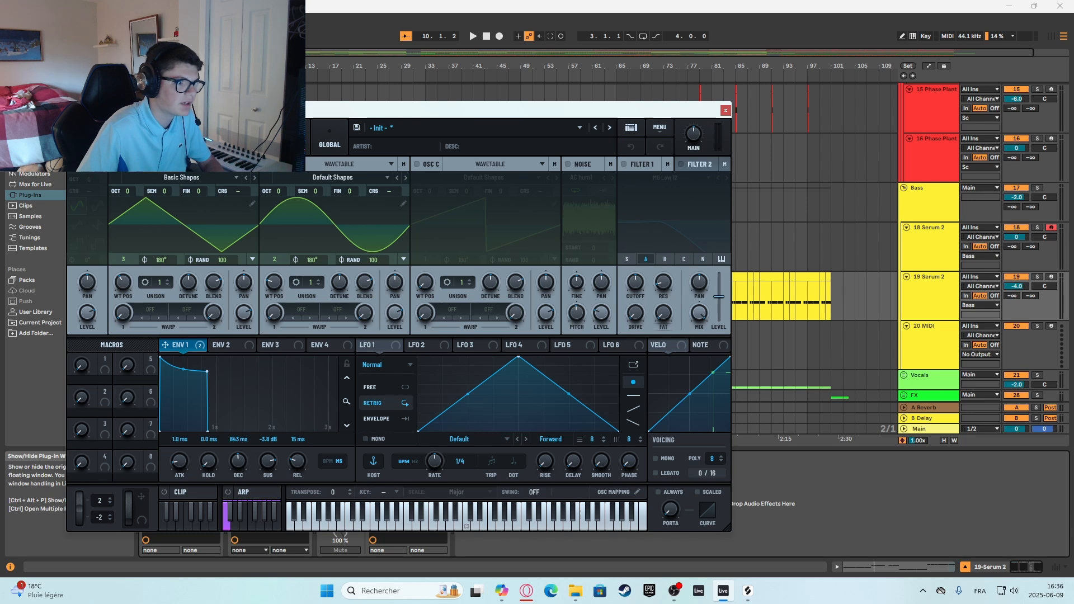
pyautogui.click(217, 137)
pyautogui.click(254, 137)
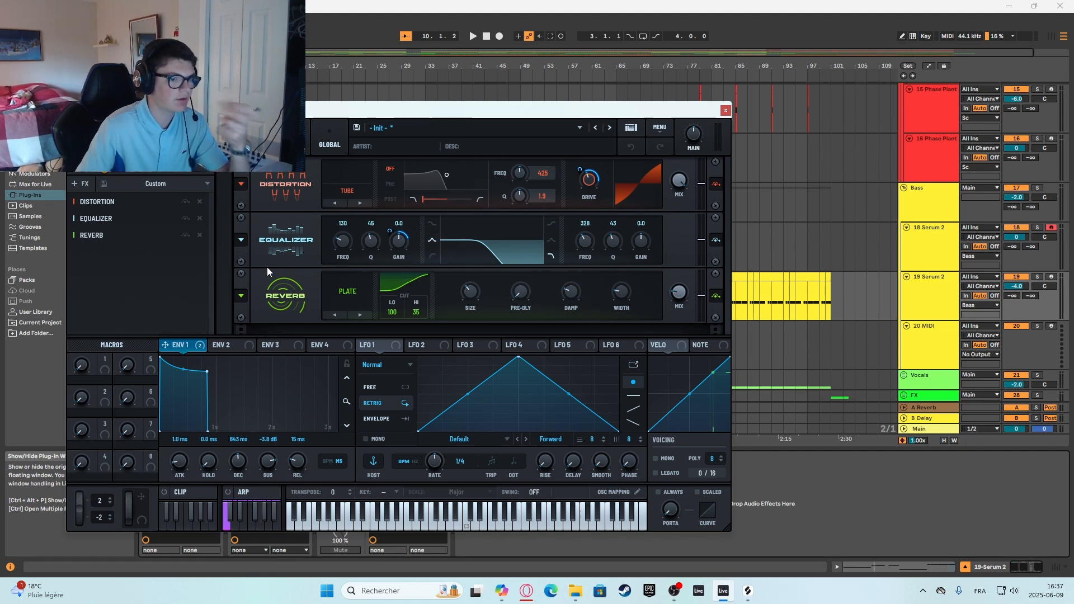
# Arm the 19 Serum 2 track, try a low shelf on the synth equalizer's first band, restore the peak shape and close the synth.
pyautogui.click(1052, 277)
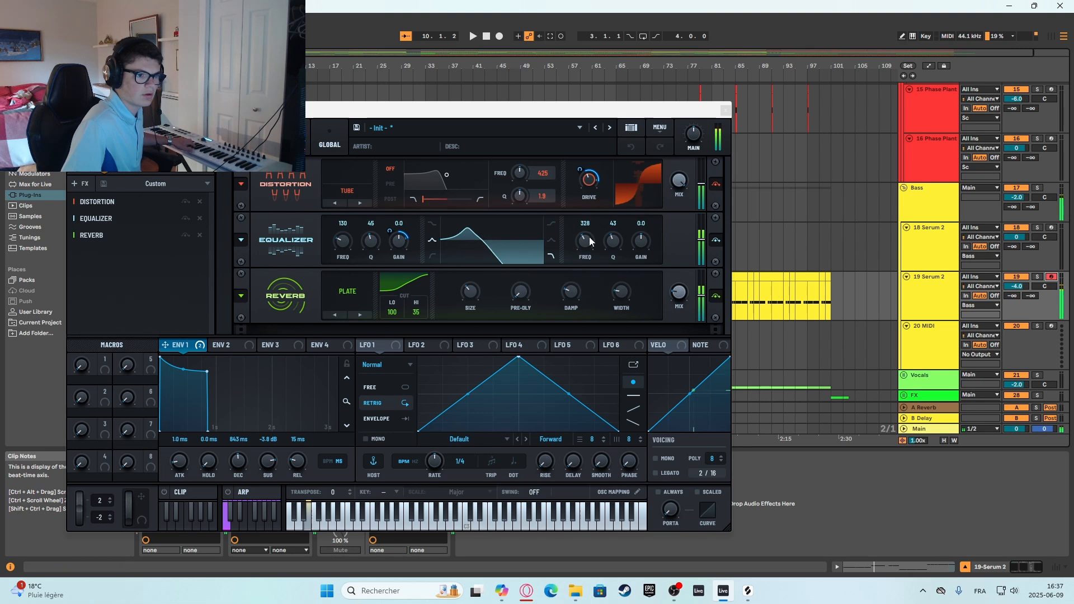
pyautogui.click(432, 226)
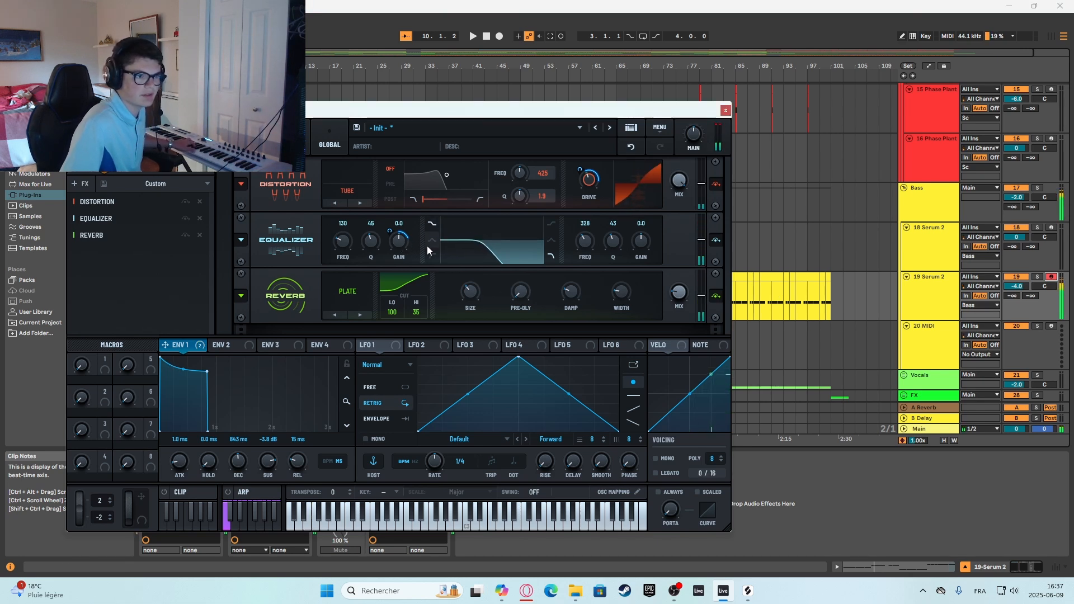
pyautogui.click(428, 241)
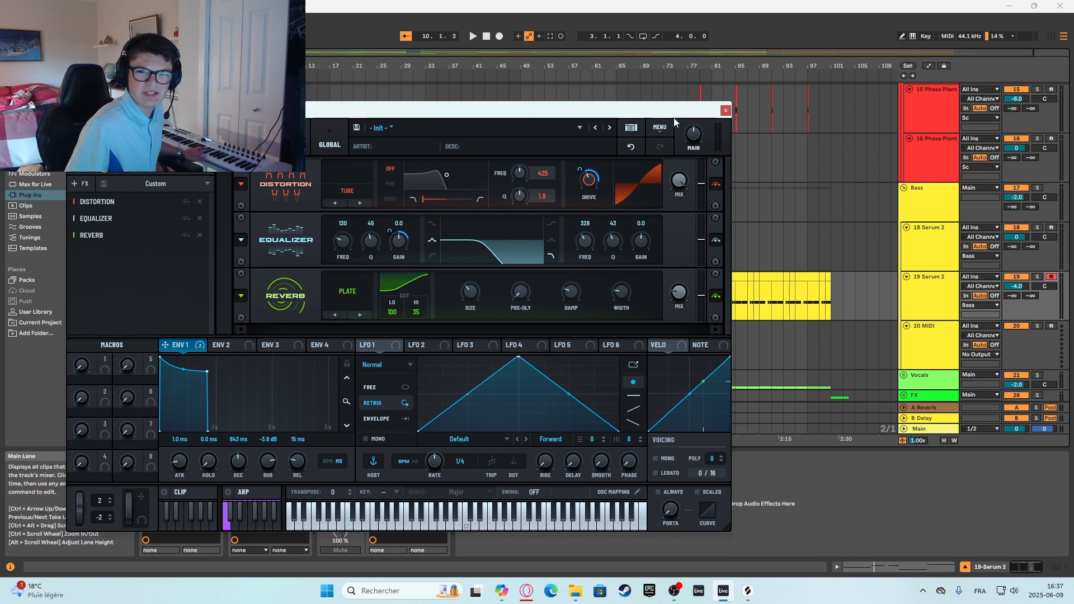
pyautogui.click(726, 111)
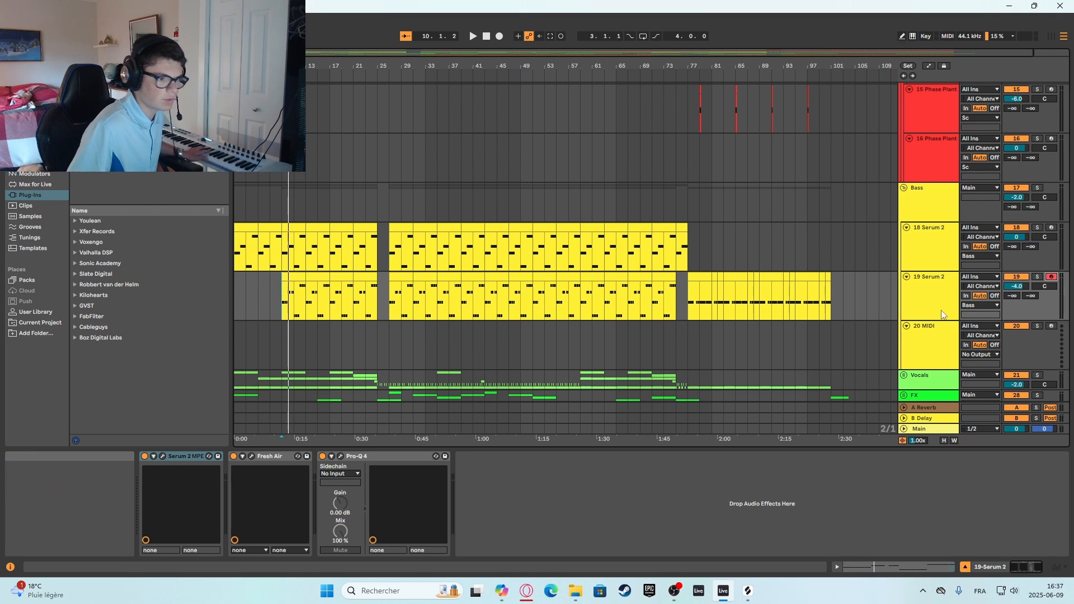
# Set the linked Mid Air and High Air amounts of Fresh Air to 73 on the 19 Serum 2 track and close the plug-in.
pyautogui.doubleClick(936, 284)
pyautogui.click(252, 456)
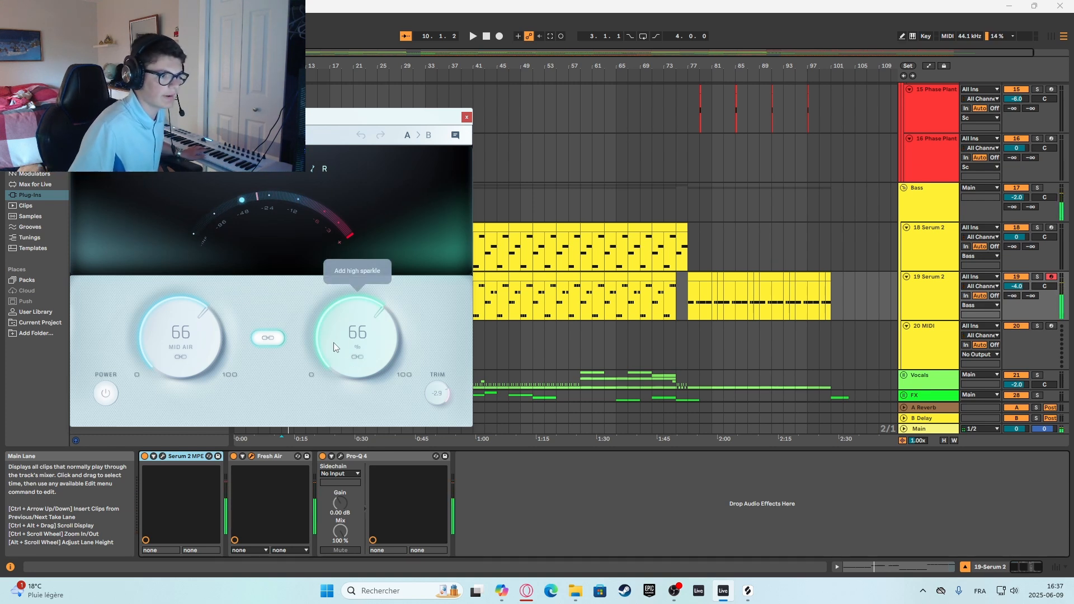
pyautogui.moveTo(334, 347); pyautogui.dragTo(207, 203)
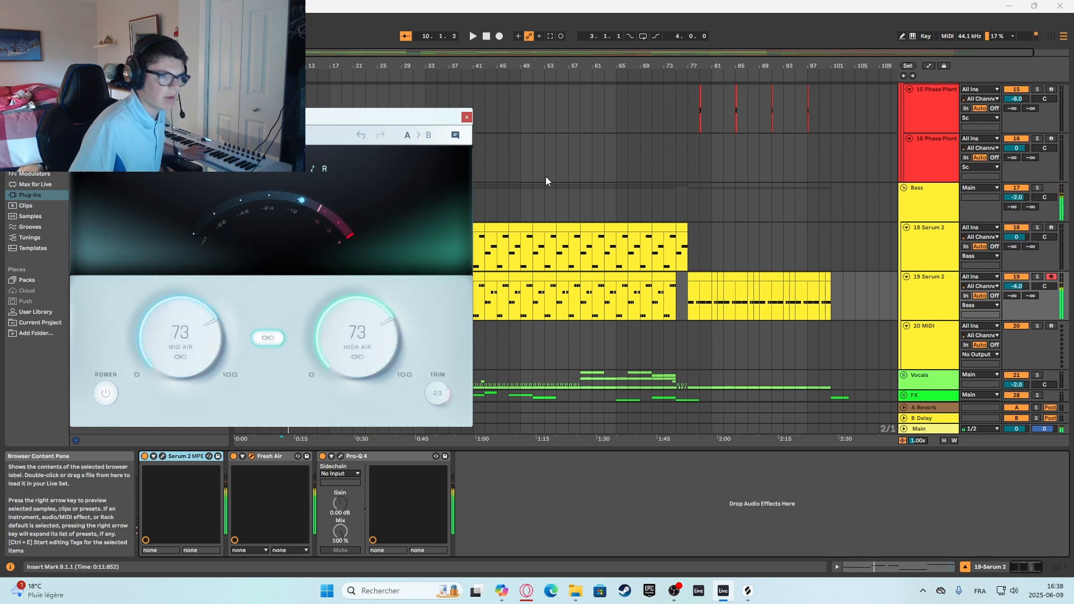
pyautogui.click(466, 118)
# Move the Pro-Q 4 high cut on the 19 Serum 2 track to about 386 Hz with Q 0.66 and close the equalizer.
pyautogui.click(924, 288)
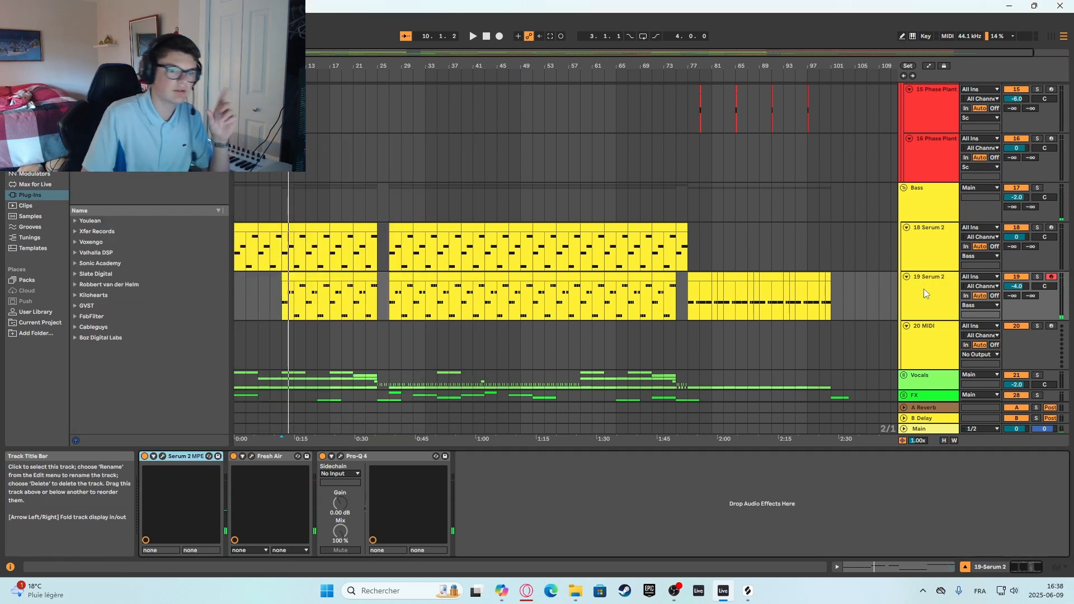
pyautogui.click(341, 456)
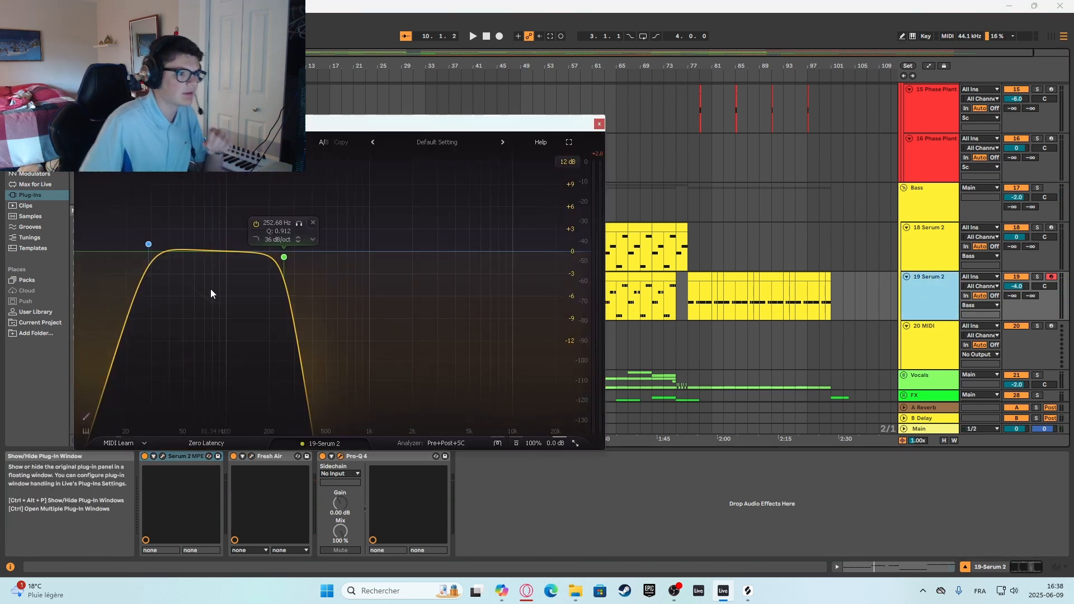
pyautogui.moveTo(284, 257); pyautogui.dragTo(311, 277)
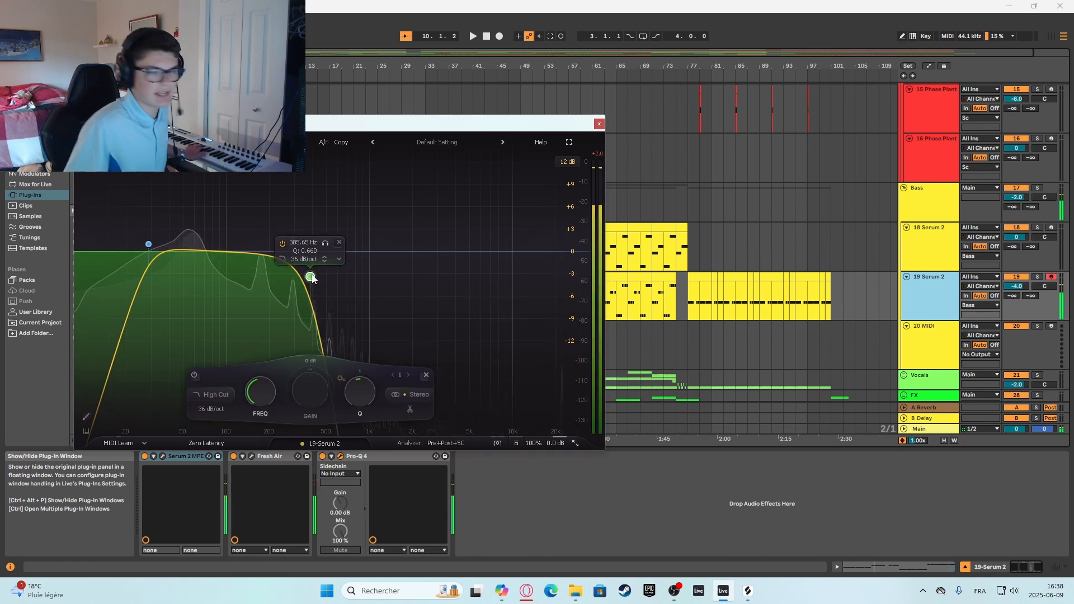
pyautogui.click(599, 124)
# Return to the 18 Serum 2 track, look down to the Vocals and Drums groups and place the insert mark at bar 1 on 20 MIDI.
pyautogui.doubleClick(934, 290)
pyautogui.click(931, 253)
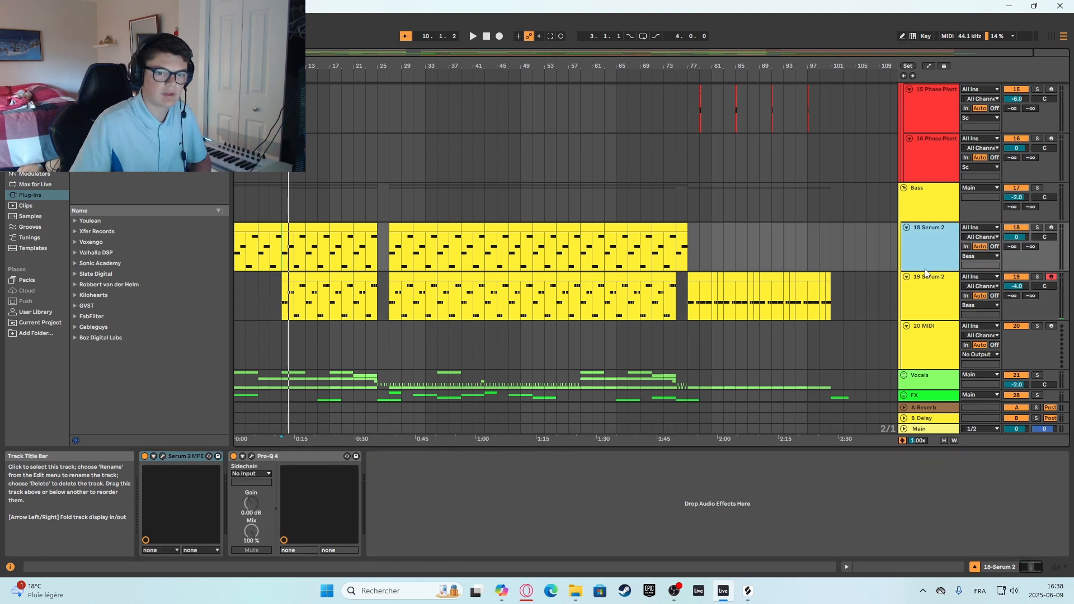
pyautogui.scroll(-2, 285, 302)
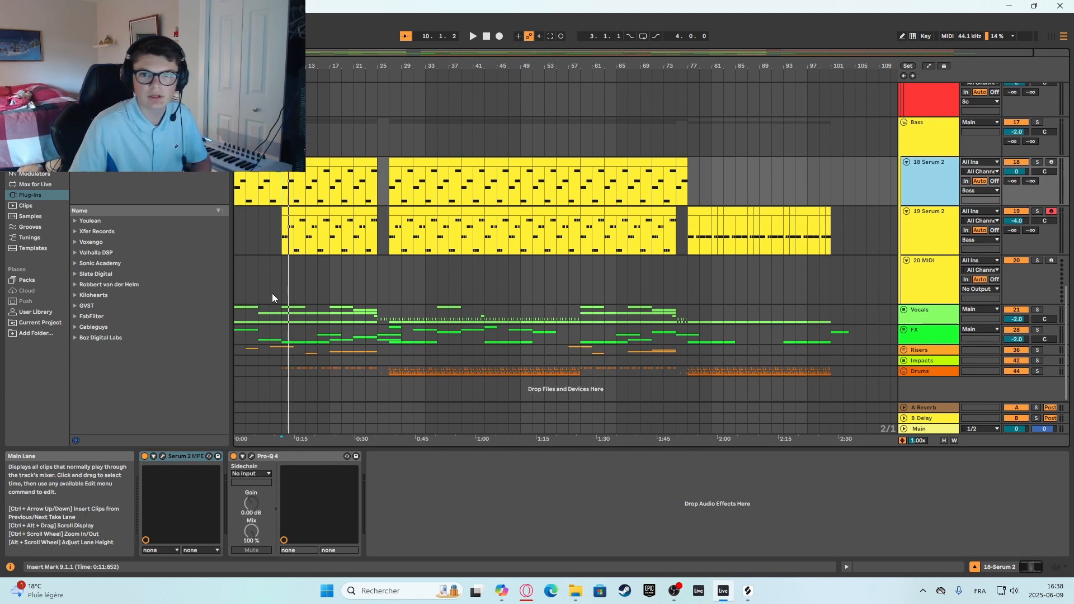
pyautogui.click(241, 288)
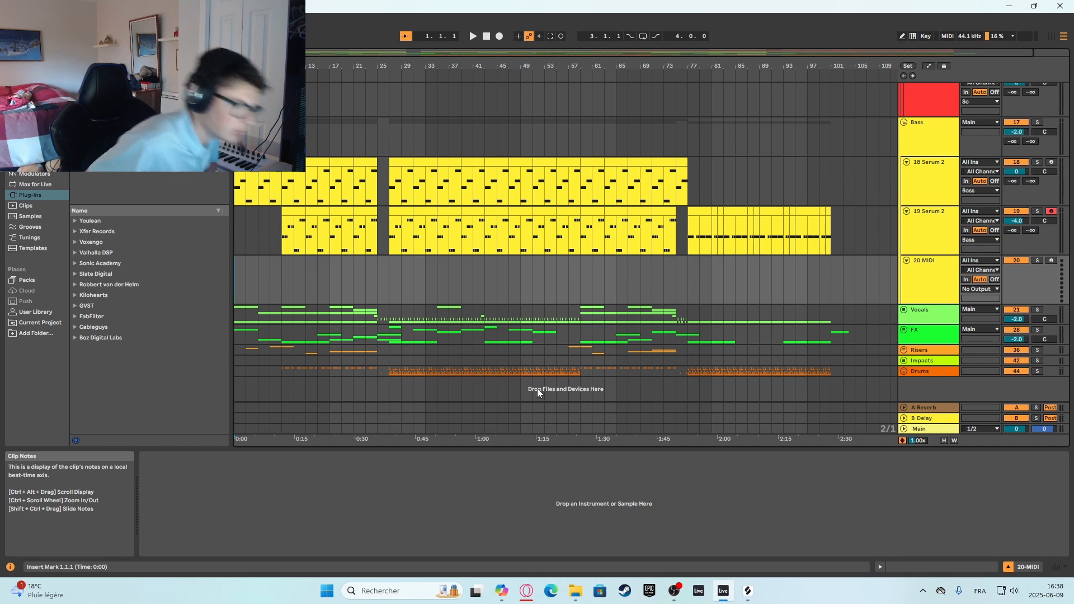
# Unfold the Vocals group, look through its vocal tracks and select the 27 VOX_CEDM track to show its devices.
pyautogui.click(904, 316)
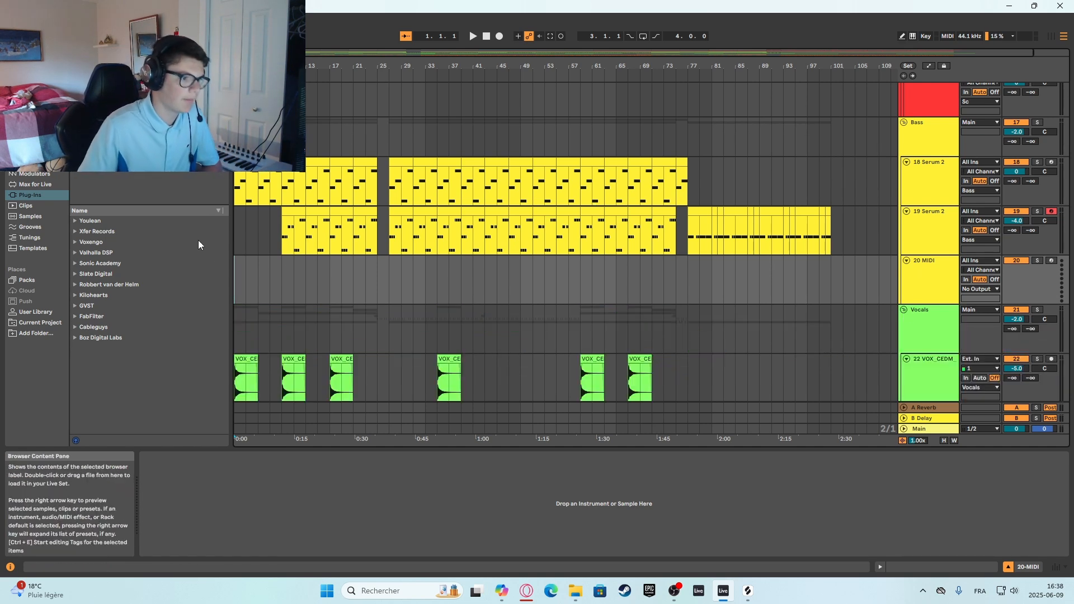
pyautogui.scroll(-5, 244, 305)
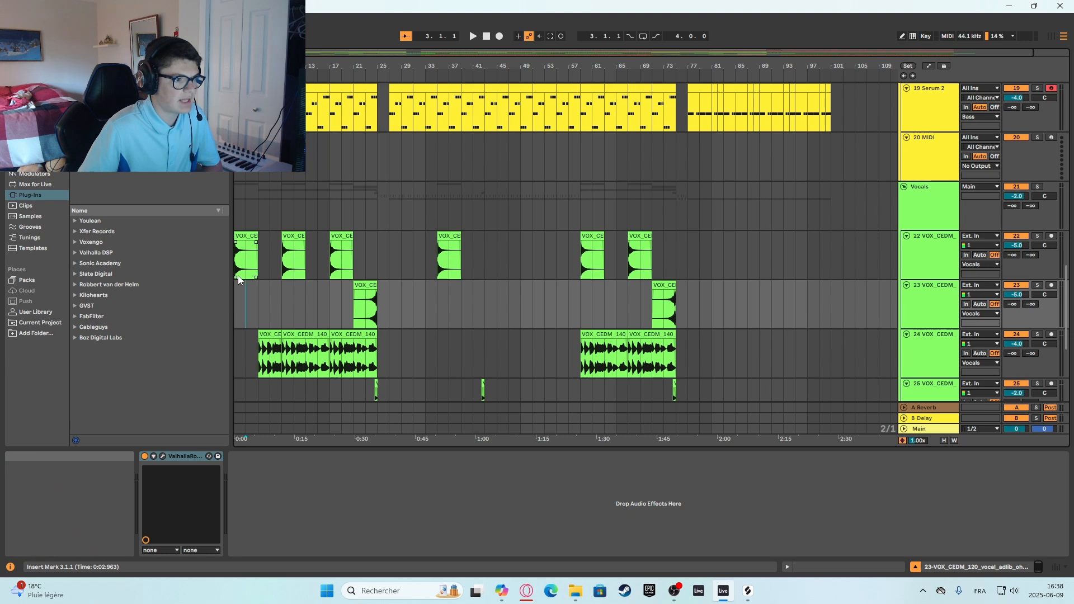
pyautogui.click(243, 213)
pyautogui.scroll(-6, 249, 190)
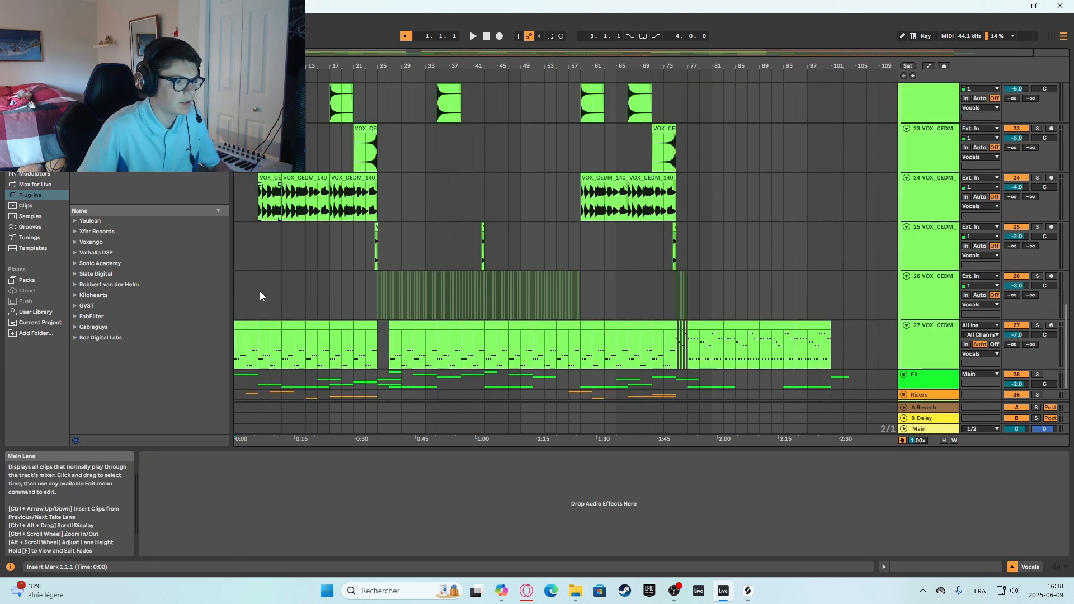
pyautogui.scroll(-2, 260, 291)
pyautogui.click(930, 305)
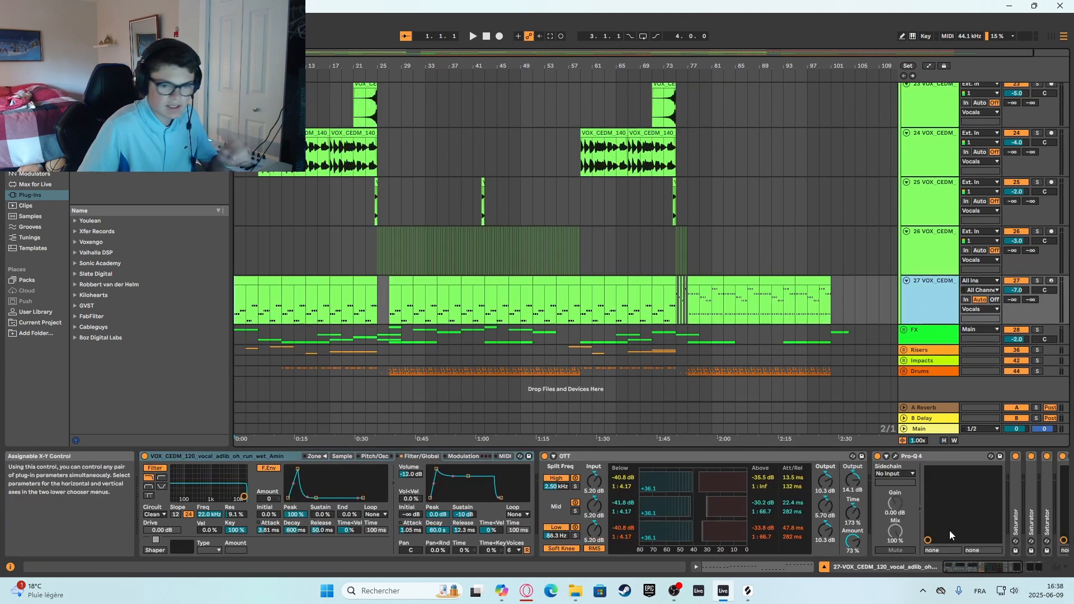
# Arm the 27 VOX_CEDM track and deactivate all its effects from OTT through ValhallaRoom.
pyautogui.moveTo(965, 565); pyautogui.dragTo(894, 541)
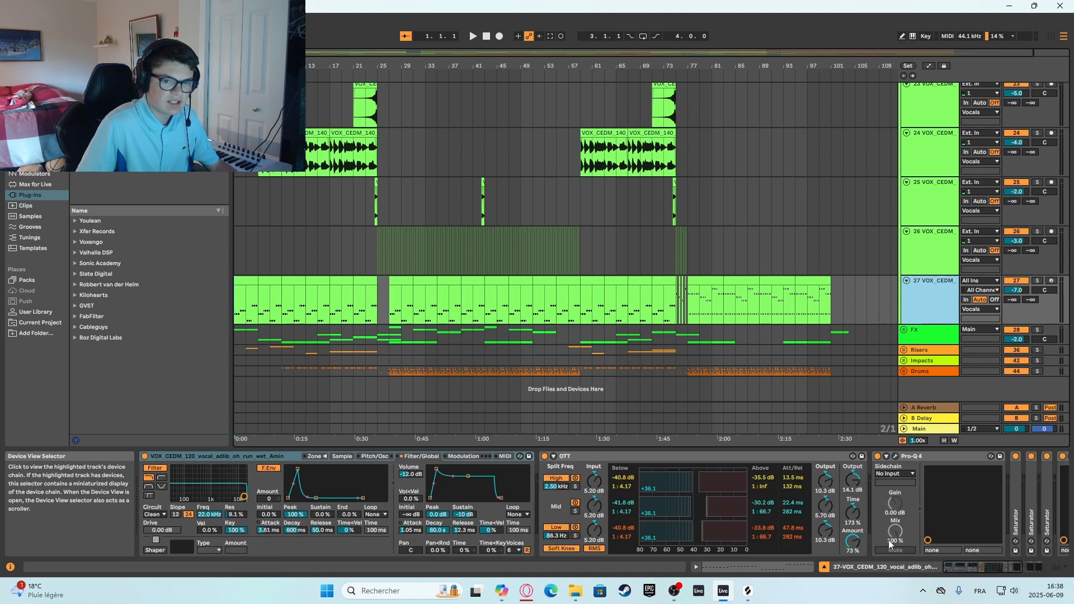
pyautogui.click(1051, 281)
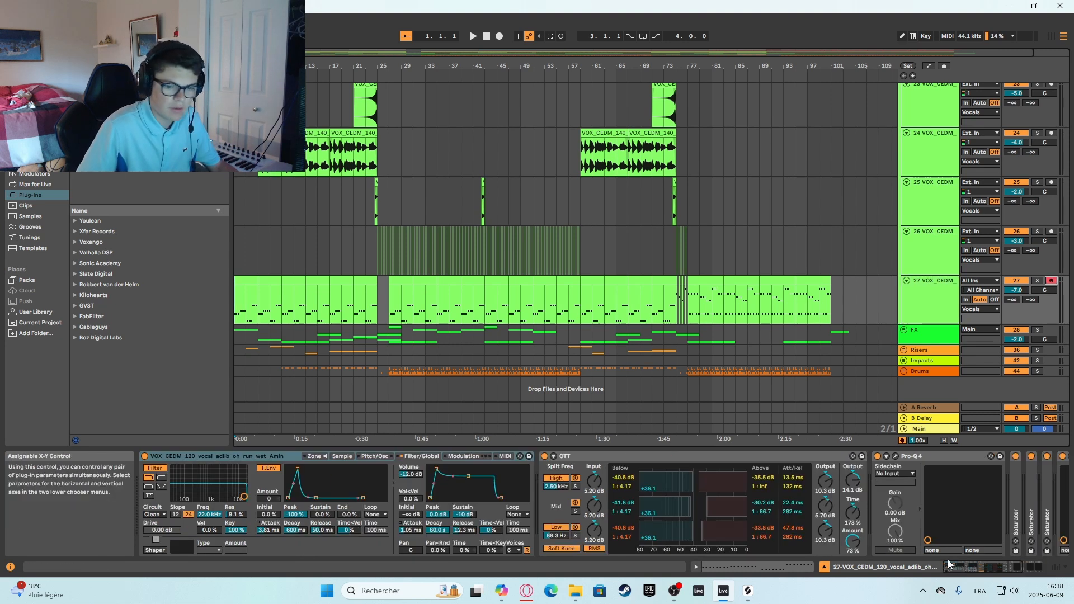
pyautogui.click(643, 462)
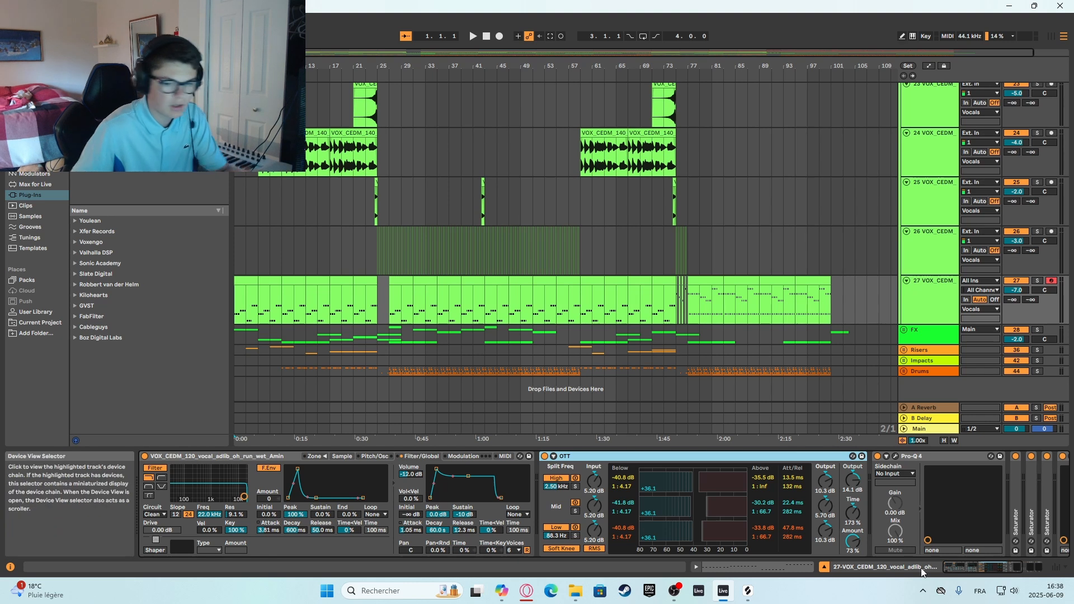
pyautogui.moveTo(986, 568); pyautogui.dragTo(1024, 566)
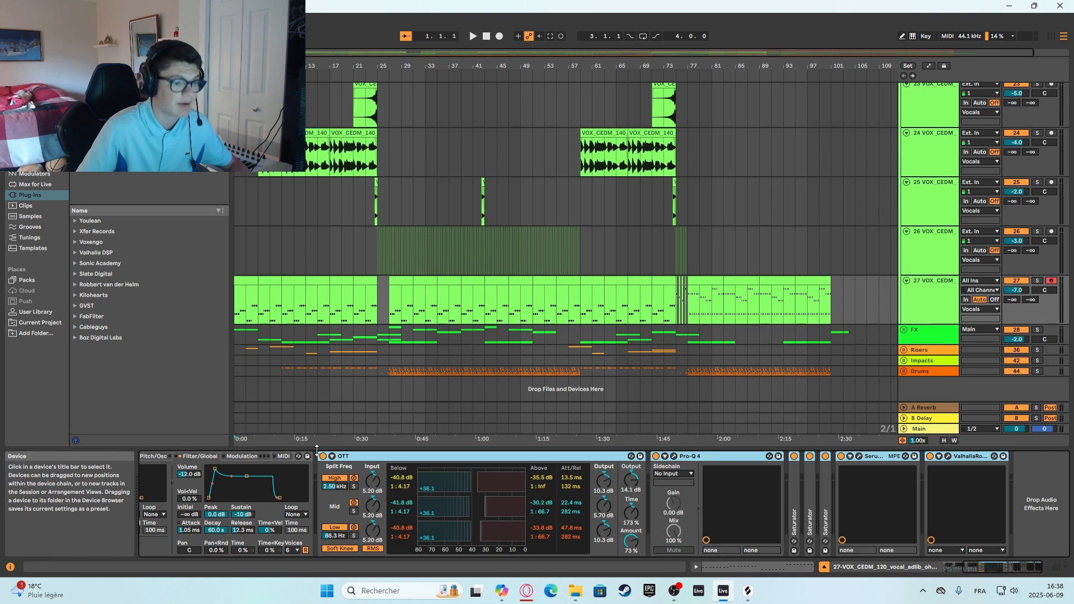
pyautogui.click(323, 456)
pyautogui.moveTo(1005, 567); pyautogui.dragTo(976, 566)
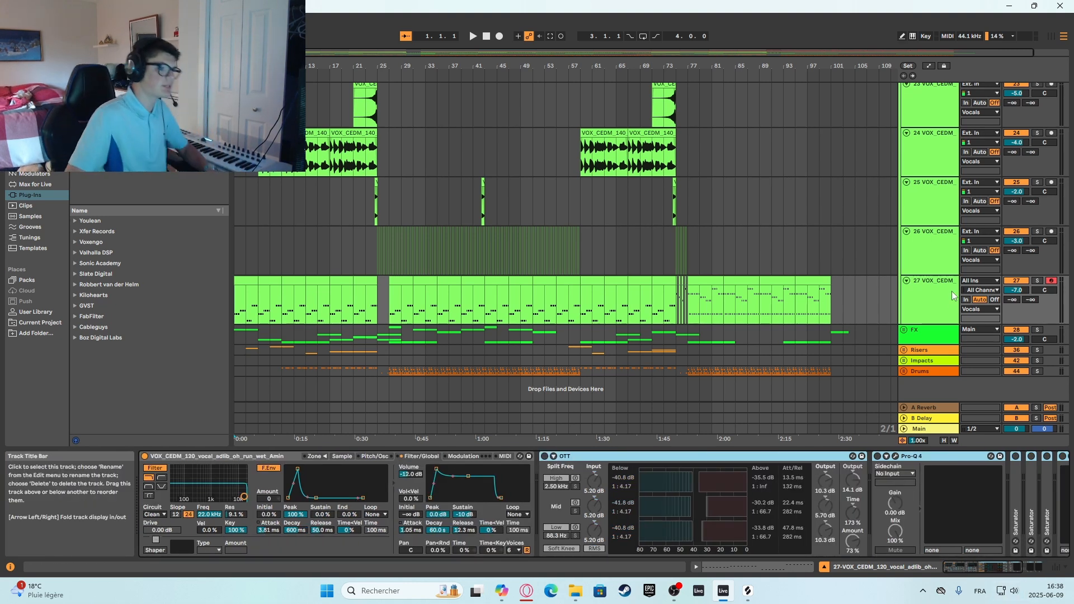
# Solo the 27 VOX_CEDM track and play it from bar 1 with its effects off.
pyautogui.click(240, 268)
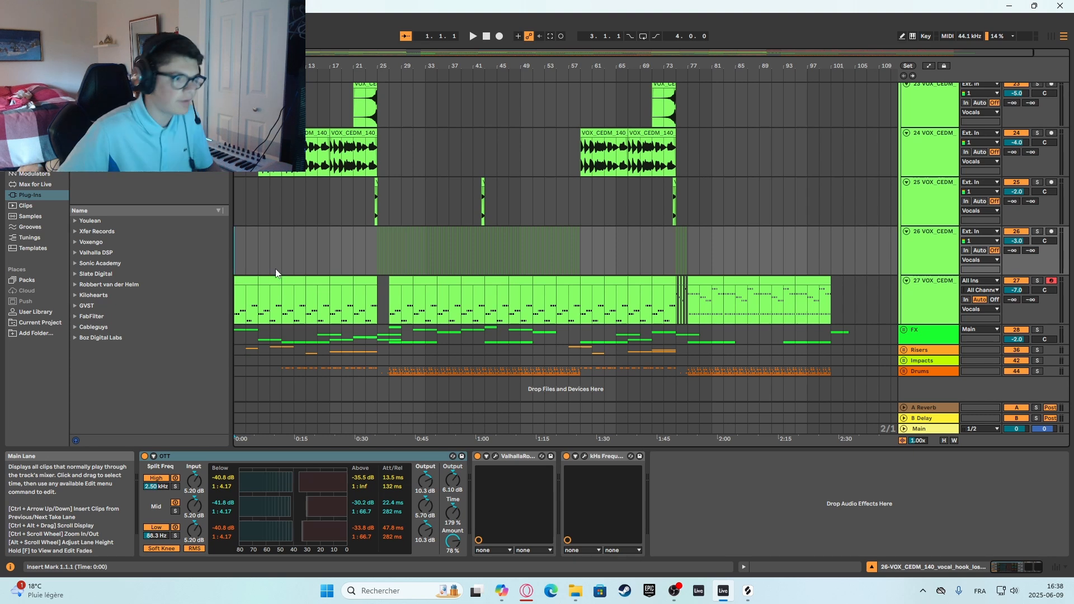
pyautogui.click(586, 321)
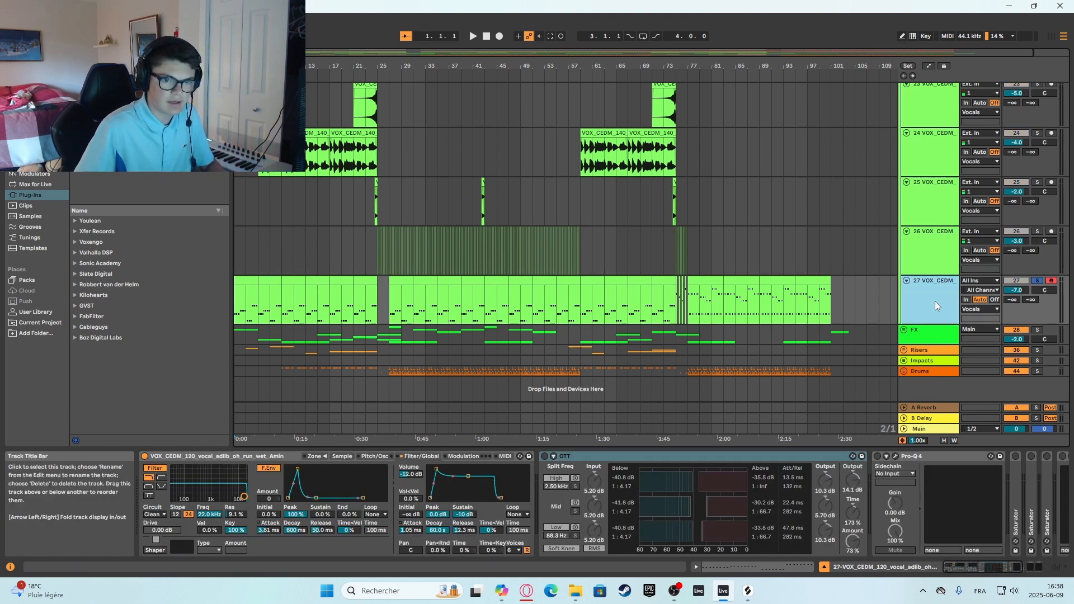
pyautogui.click(235, 260)
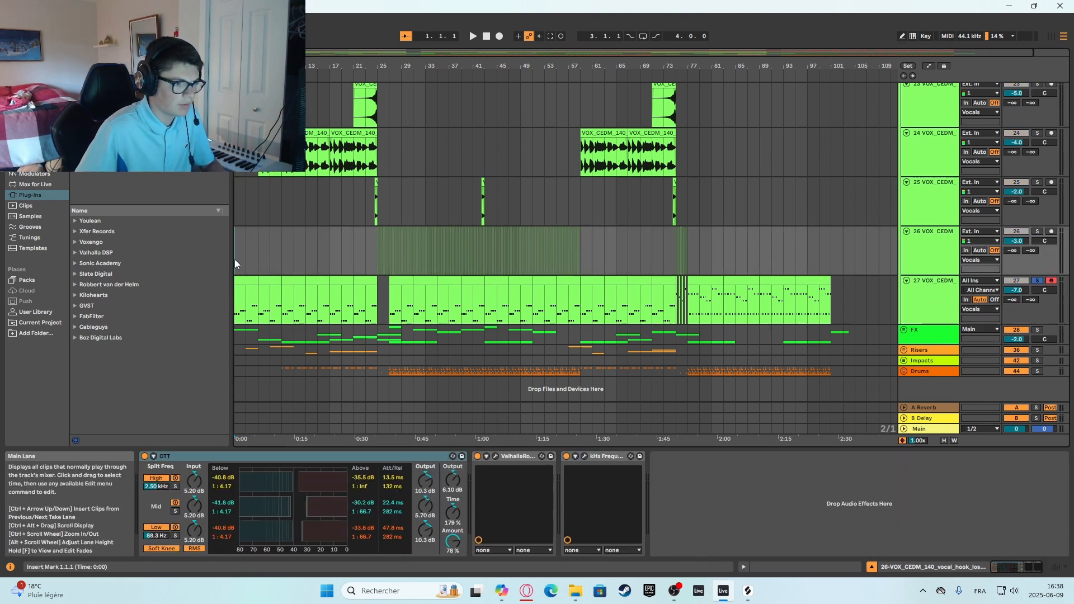
pyautogui.press('space')
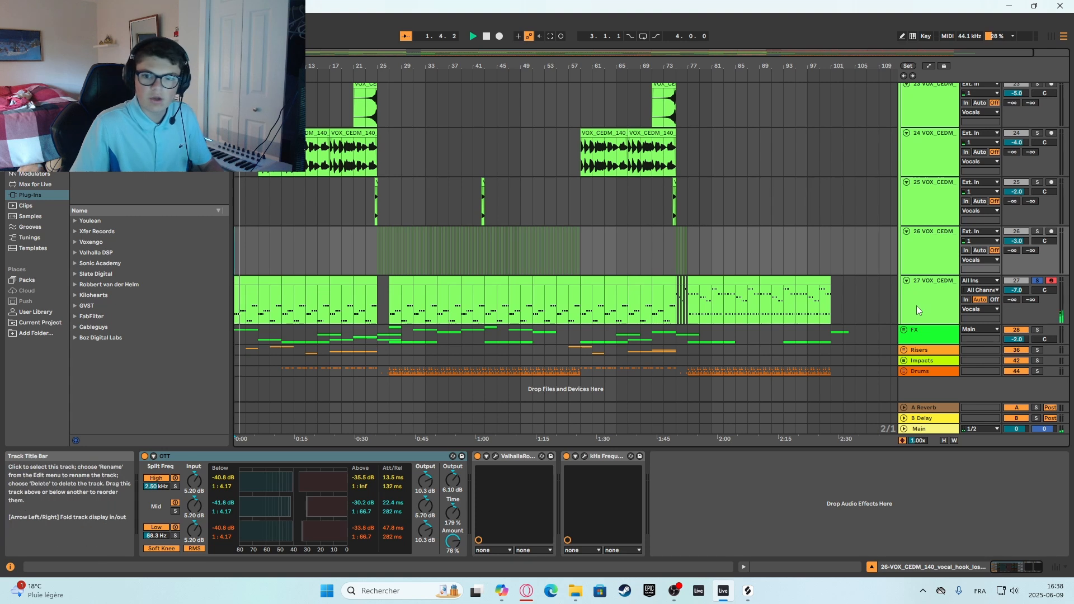
# Reactivate OTT on the 27 VOX_CEDM track during playback.
pyautogui.click(934, 303)
pyautogui.click(553, 457)
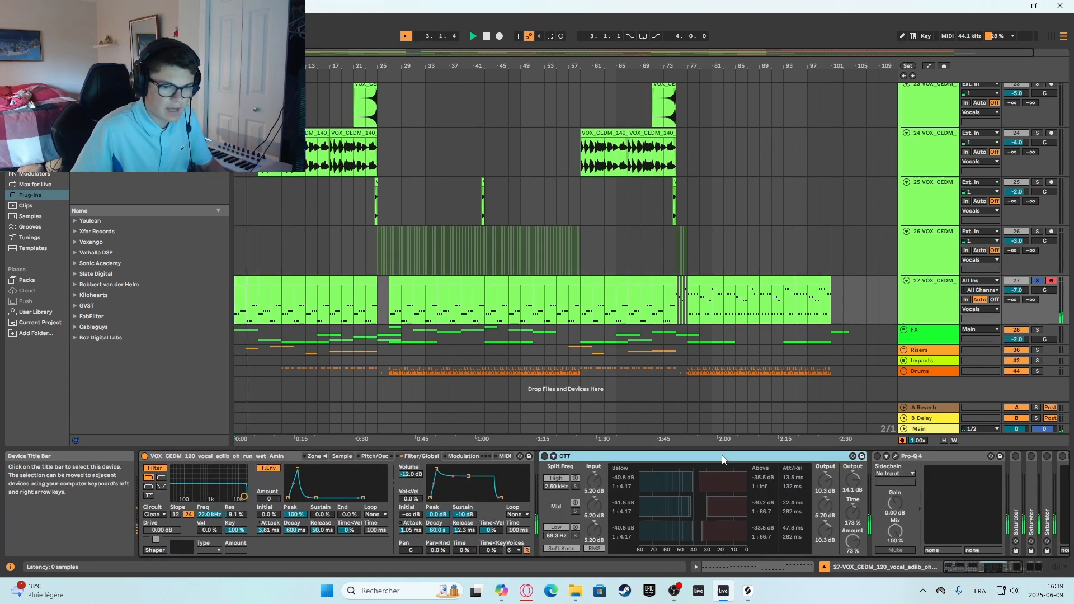
pyautogui.click(544, 456)
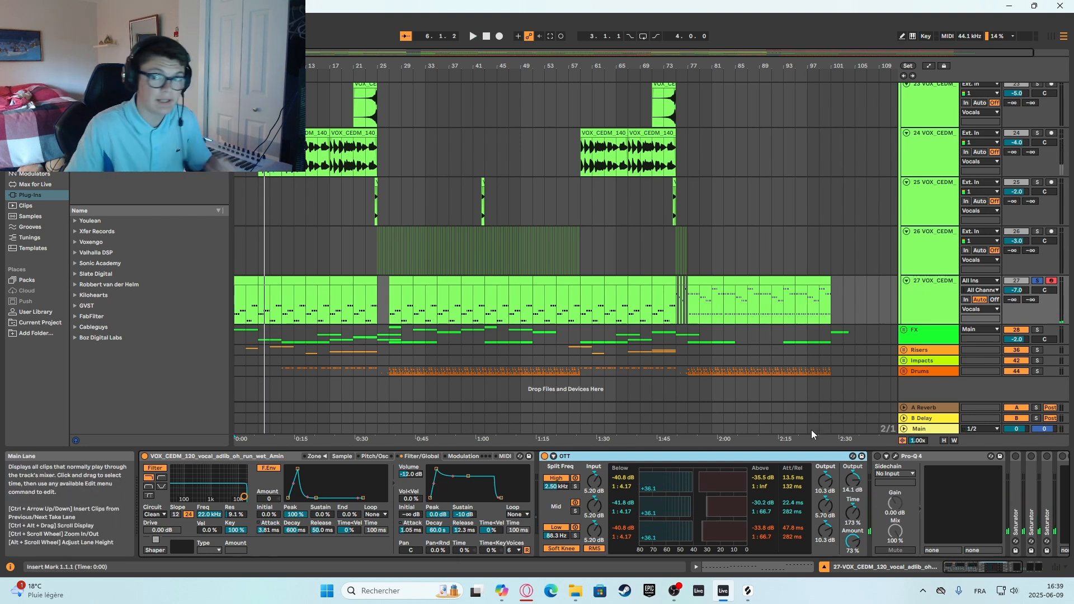
# Reactivate Pro-Q 4 on the 27 VOX_CEDM track, move its high cut to about 2692 Hz and close the equalizer.
pyautogui.click(877, 456)
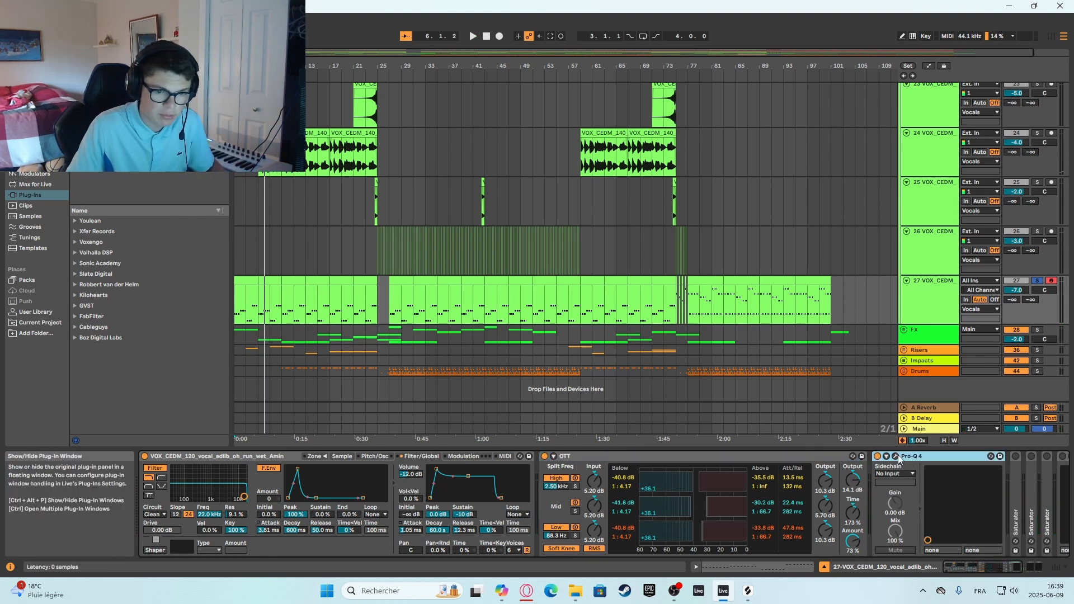
pyautogui.click(896, 456)
pyautogui.press('space')
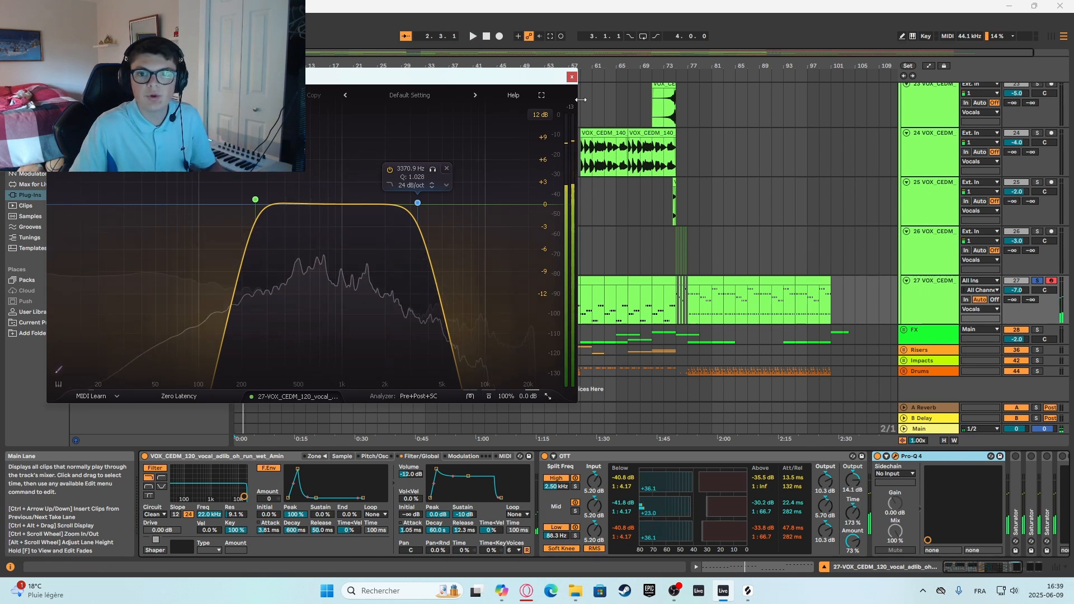
pyautogui.moveTo(417, 202)
pyautogui.mouseDown()
pyautogui.moveTo(561, 210)
pyautogui.moveTo(403, 205)
pyautogui.mouseUp()
pyautogui.press('space')
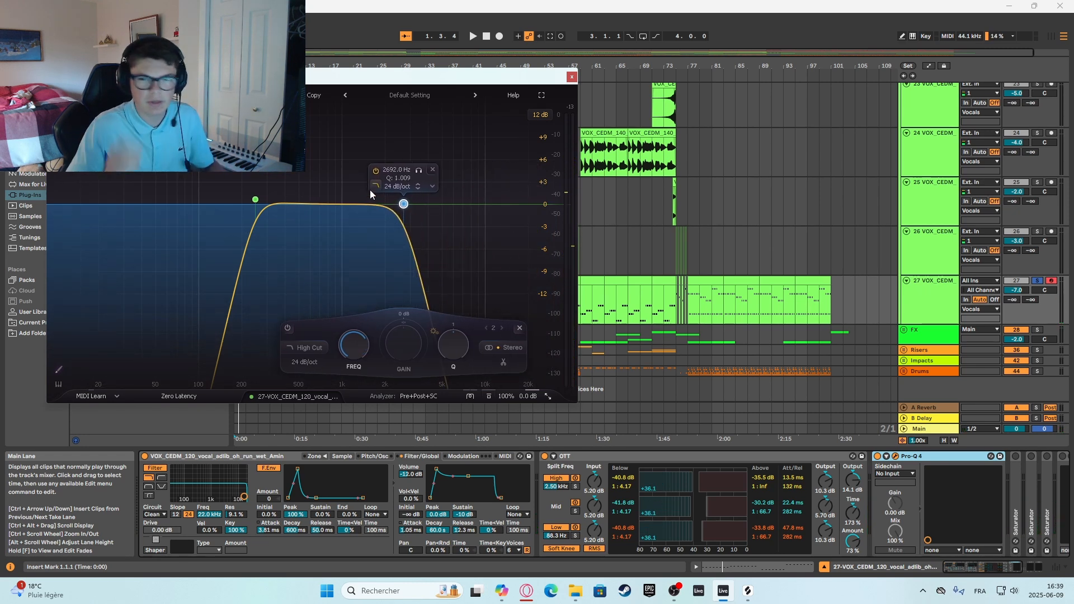
pyautogui.click(572, 76)
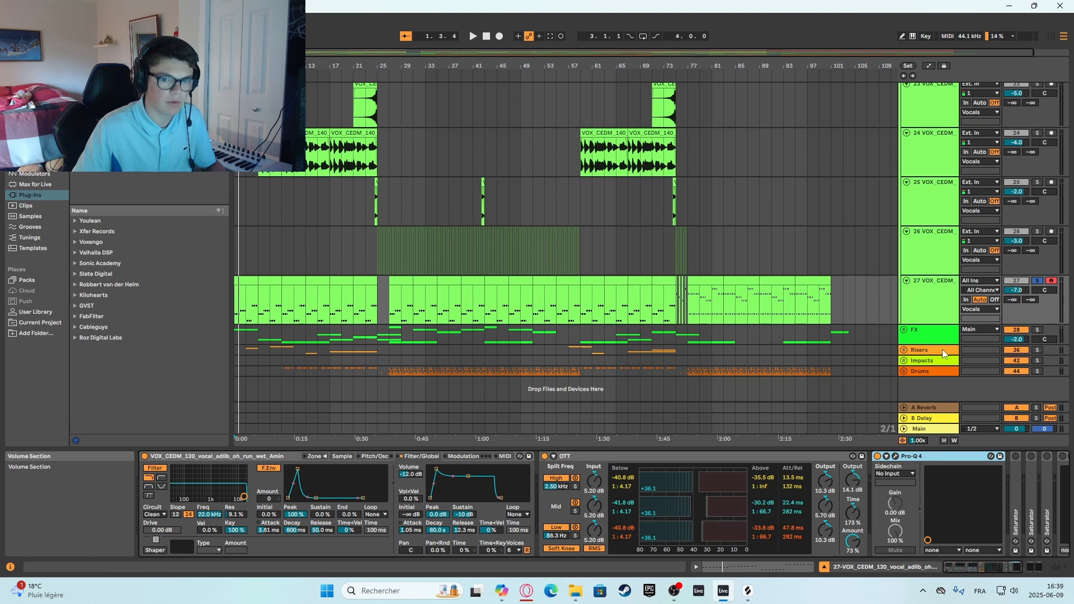
# Play the 27 VOX_CEDM track and reactivate its three Saturators.
pyautogui.press('space')
pyautogui.scroll(-5, 1020, 551)
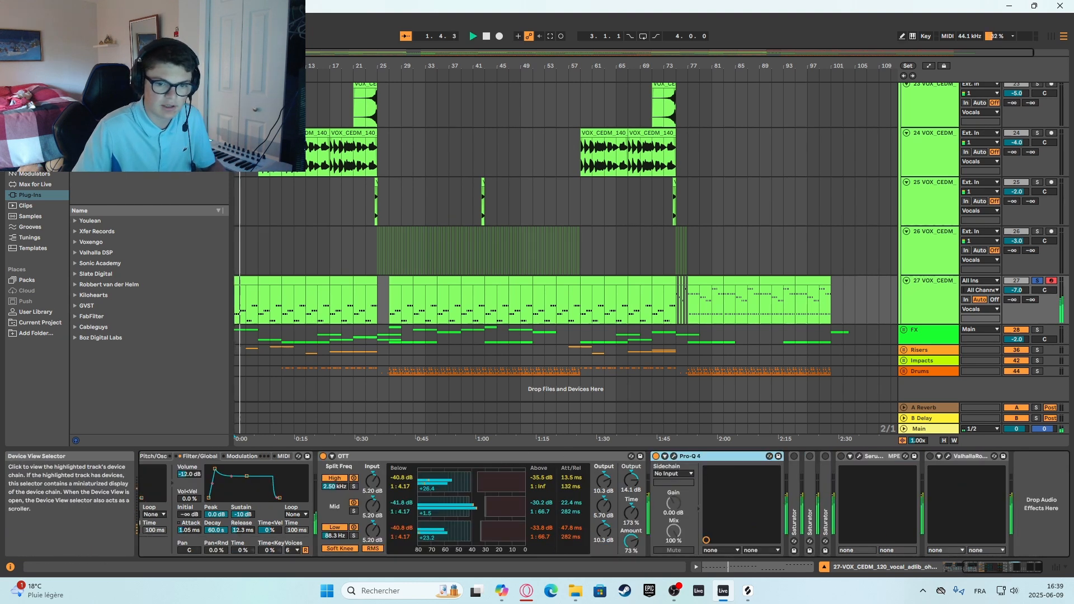
pyautogui.click(793, 456)
pyautogui.click(809, 456)
pyautogui.click(825, 456)
pyautogui.press('space')
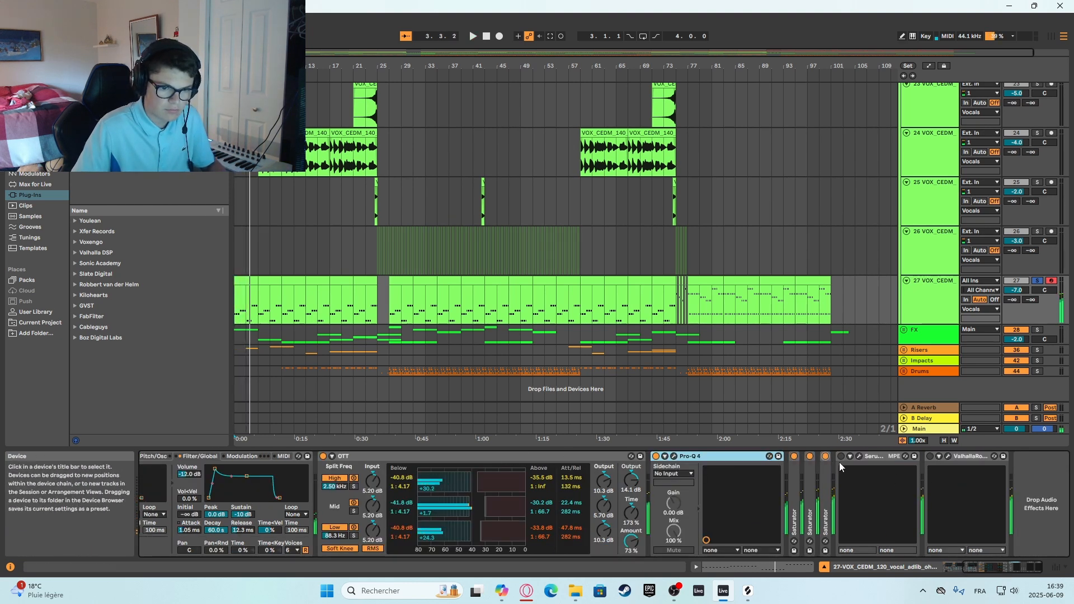
# Select the three Saturators together and compare the vocal synth's sound with and without them.
pyautogui.press('space')
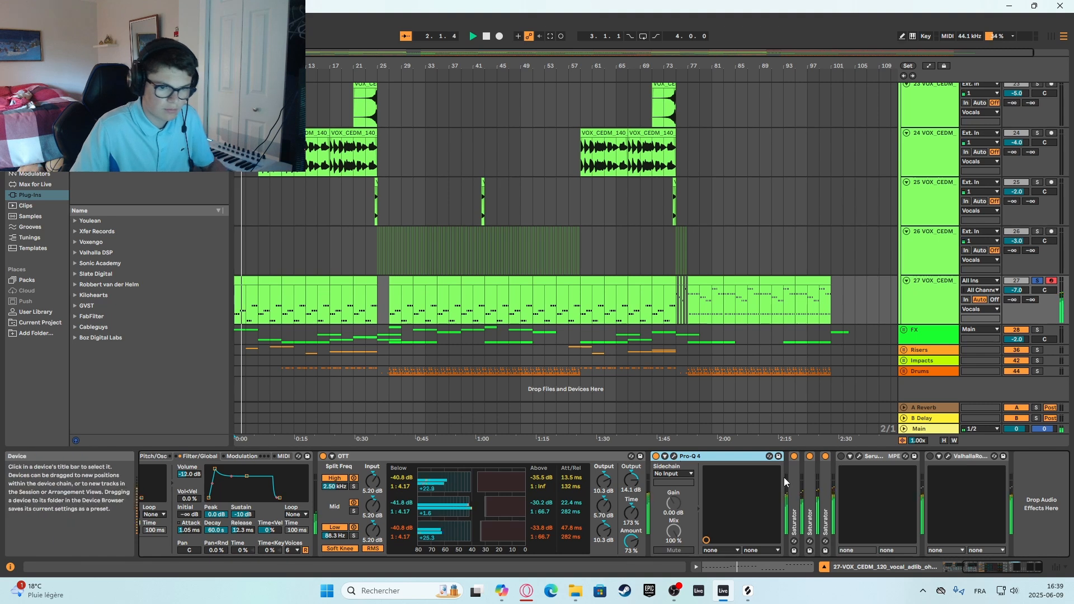
pyautogui.click(793, 470)
pyautogui.keyDown('shift'); pyautogui.click(825, 469); pyautogui.keyUp('shift')
pyautogui.press('space')
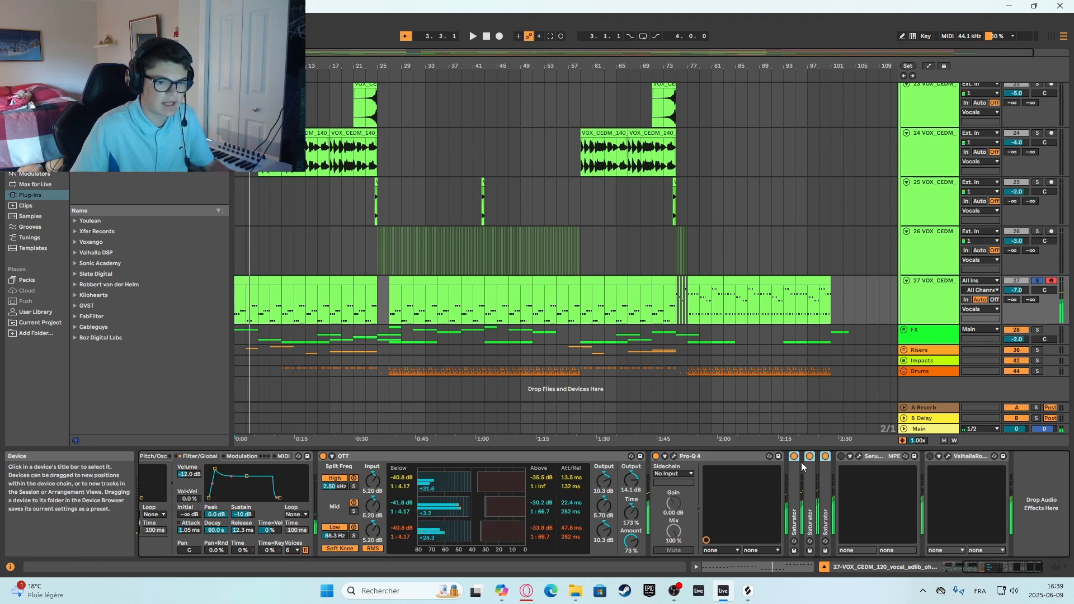
pyautogui.press('space')
pyautogui.click(793, 456)
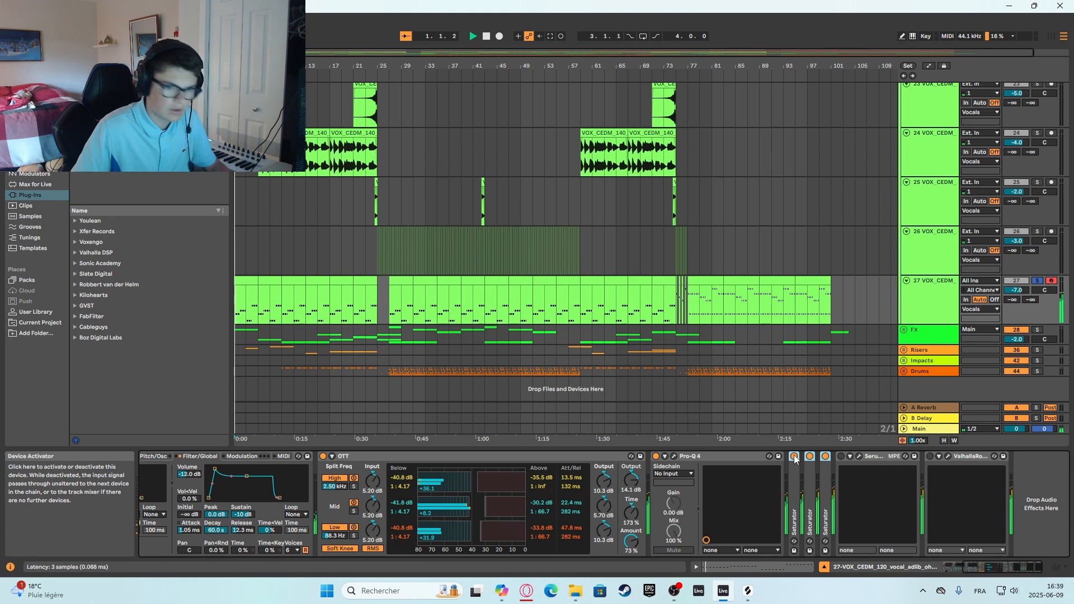
# Reactivate the Serum 2 effect and ValhallaRoom on the 27 VOX_CEDM track, checking each plug-in's settings before closing it.
pyautogui.click(859, 457)
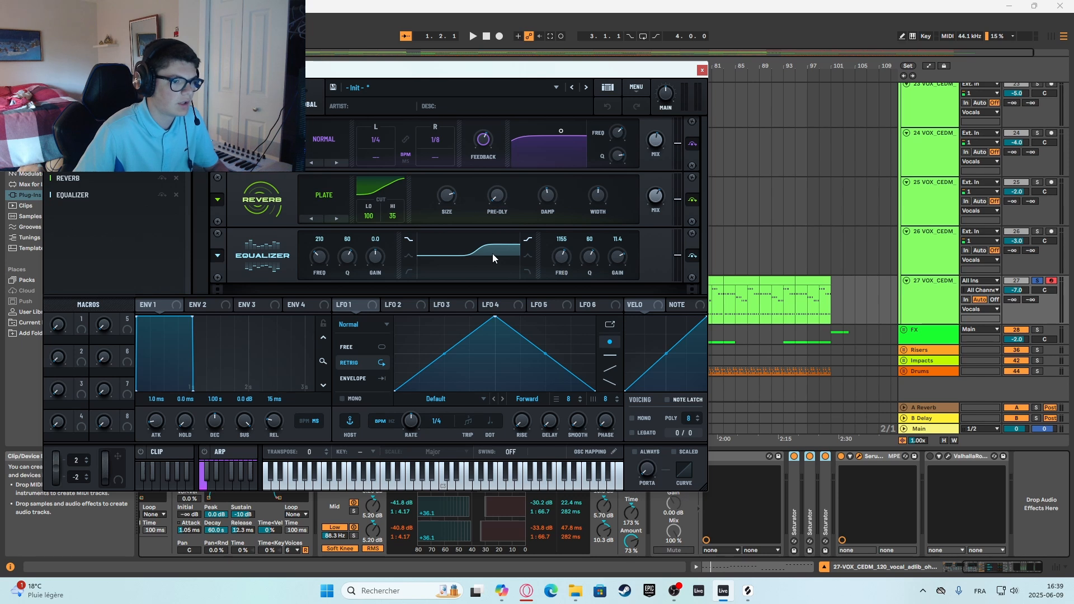
pyautogui.click(702, 70)
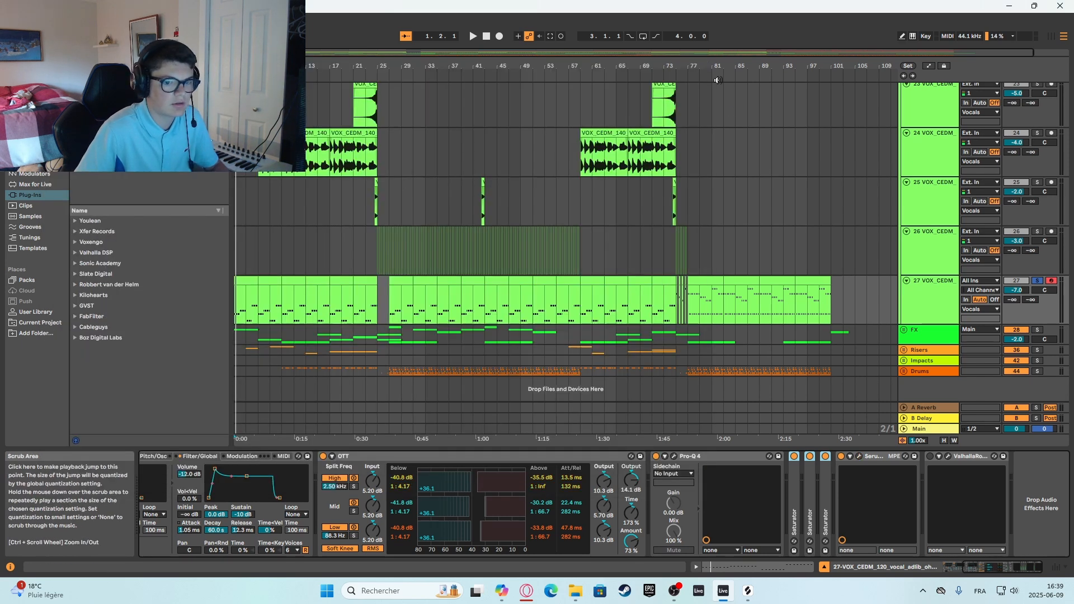
pyautogui.press('space')
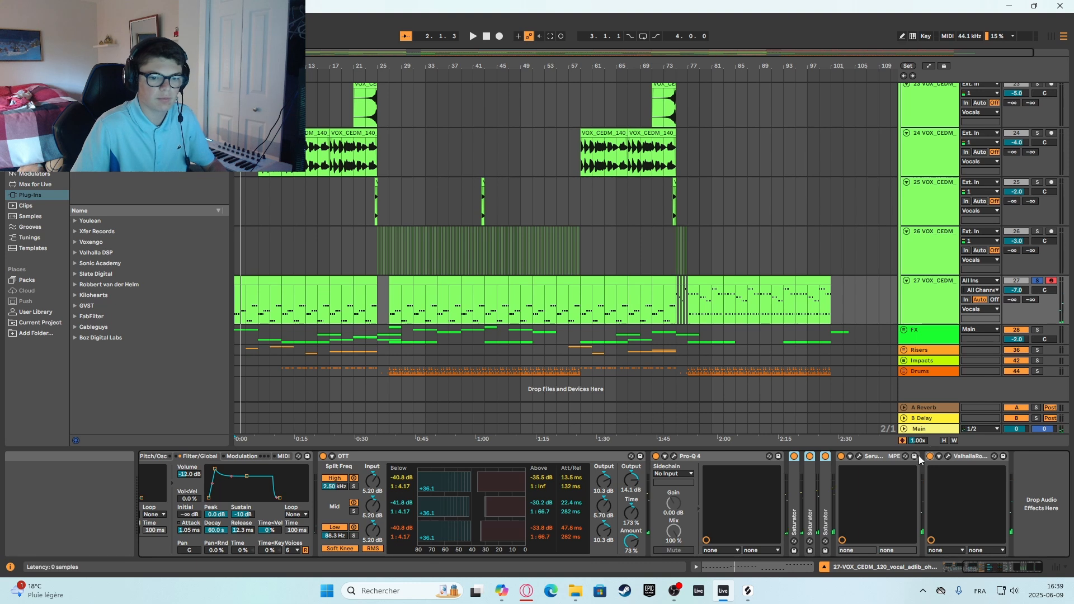
pyautogui.press('space')
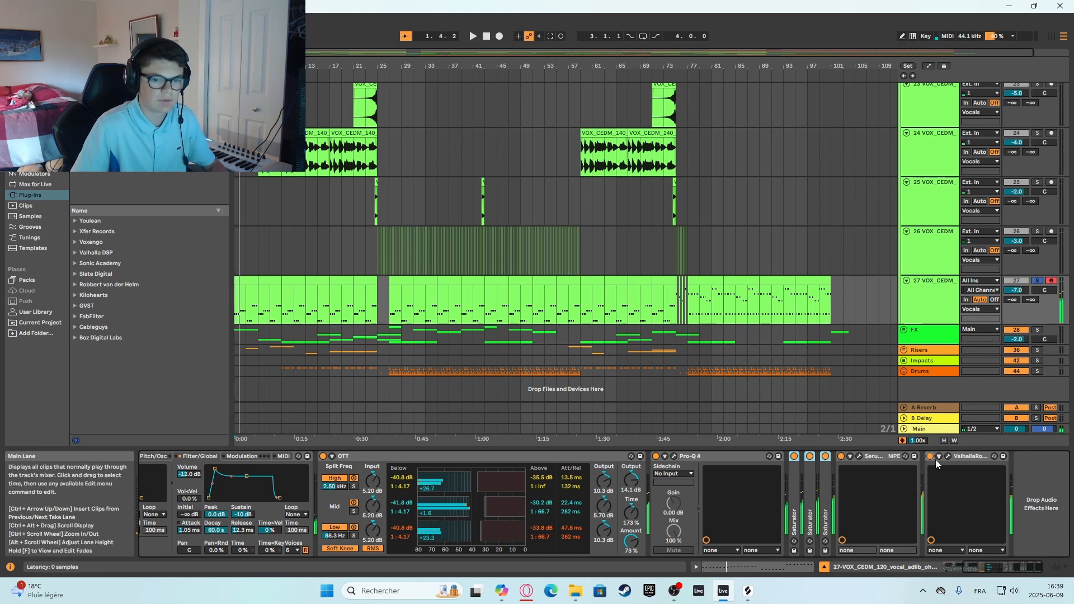
pyautogui.click(948, 458)
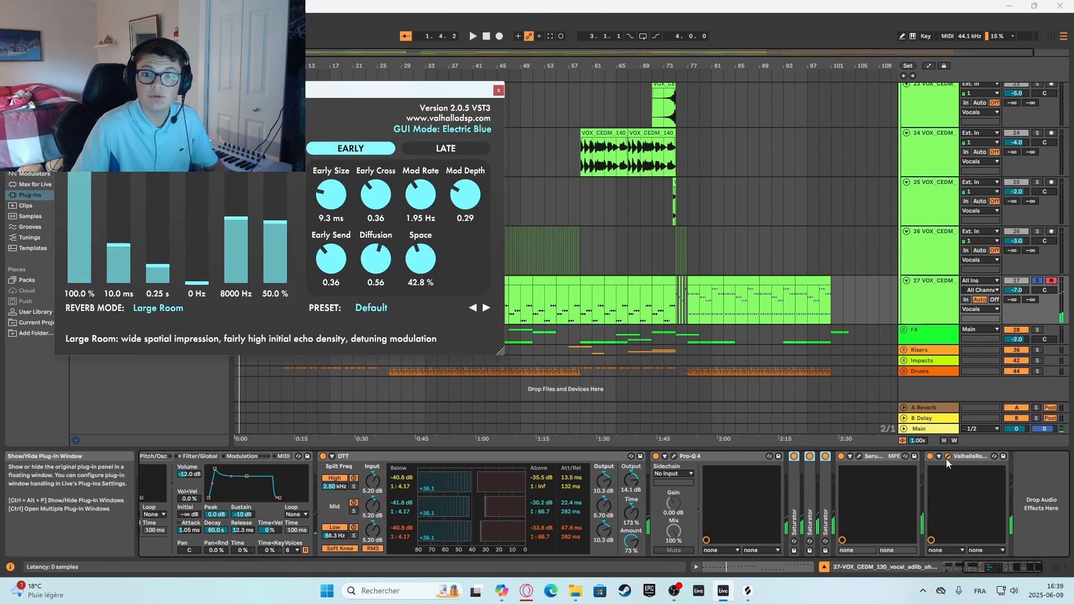
pyautogui.click(499, 91)
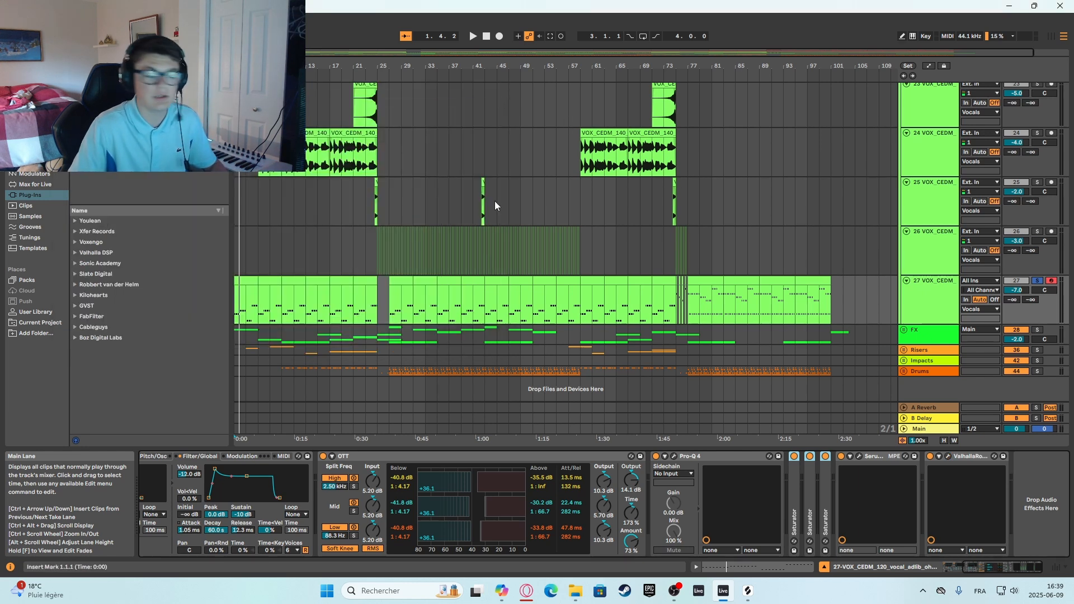
# Turn off solo on the 27 VOX_CEDM track and play the full mix from bar 1.
pyautogui.click(1038, 281)
pyautogui.press('space')
pyautogui.scroll(3, 392, 286)
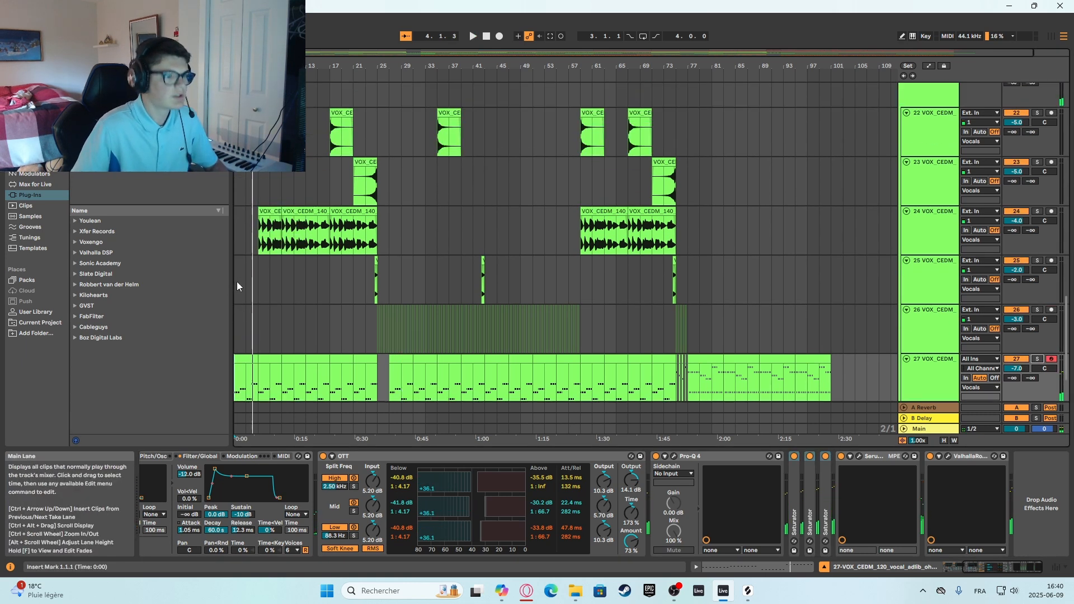
pyautogui.press('space')
pyautogui.scroll(-3, 302, 293)
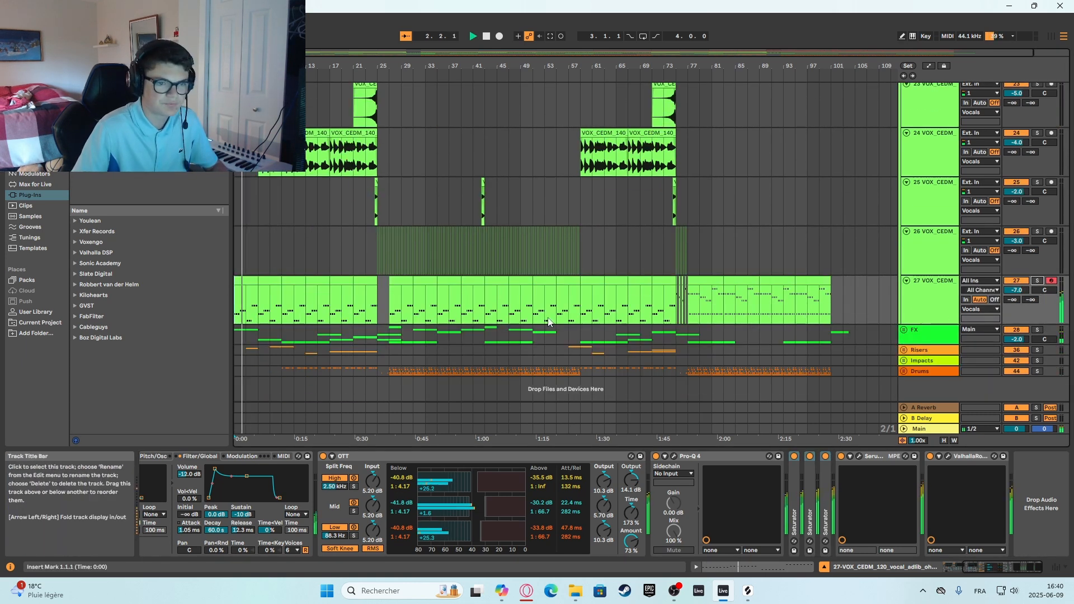
pyautogui.scroll(2, 279, 245)
pyautogui.press('space')
# Solo the 24 VOX_CEDM track, play it from bar 5 and open its Pro-Q 4 equalizer.
pyautogui.click(262, 239)
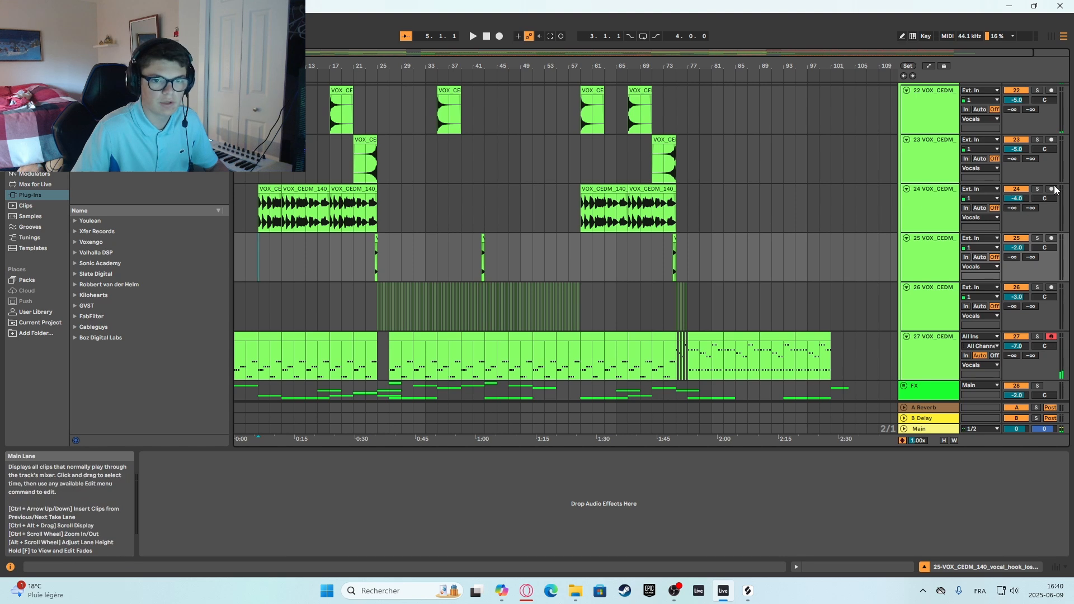
pyautogui.click(1038, 189)
pyautogui.press('space')
pyautogui.doubleClick(925, 200)
pyautogui.press('space')
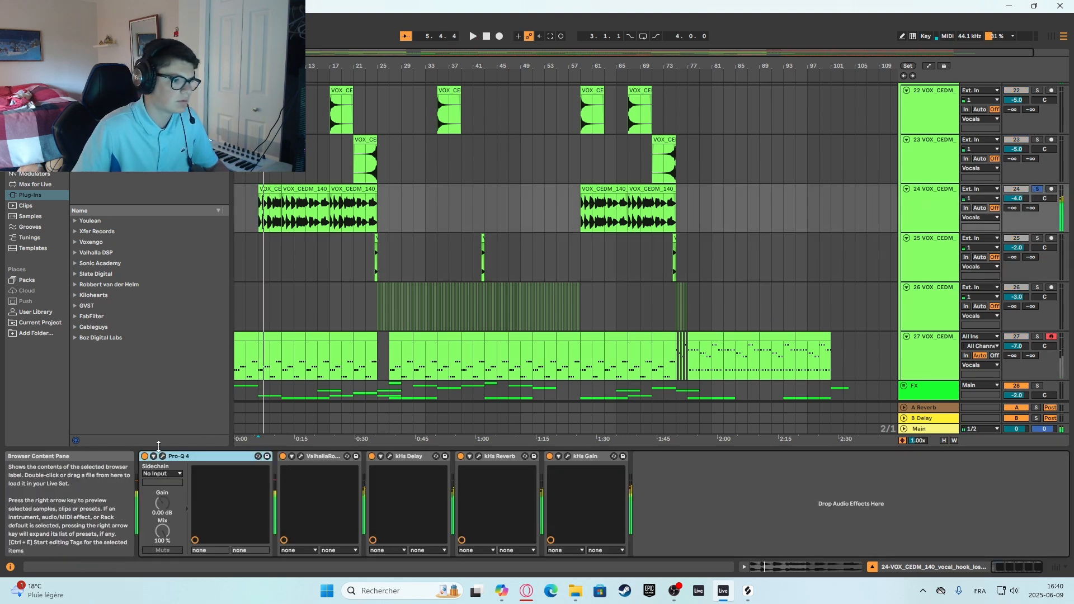
pyautogui.click(163, 457)
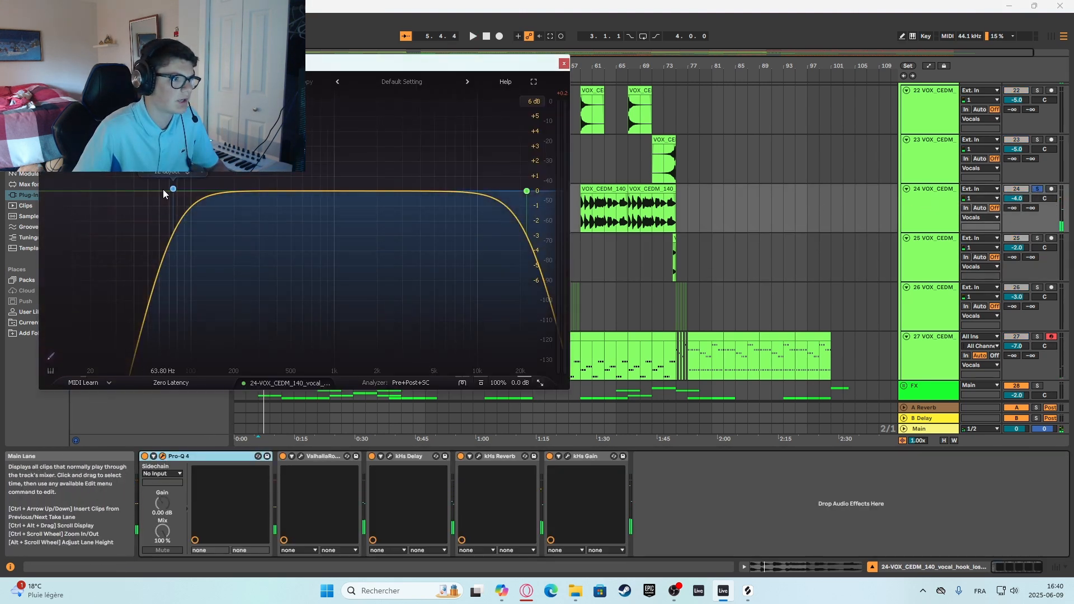
# Check the Pro-Q 4 curve and the ValhallaRoom settings on the 24 VOX_CEDM track, closing each plug-in window.
pyautogui.moveTo(517, 189)
pyautogui.click(564, 64)
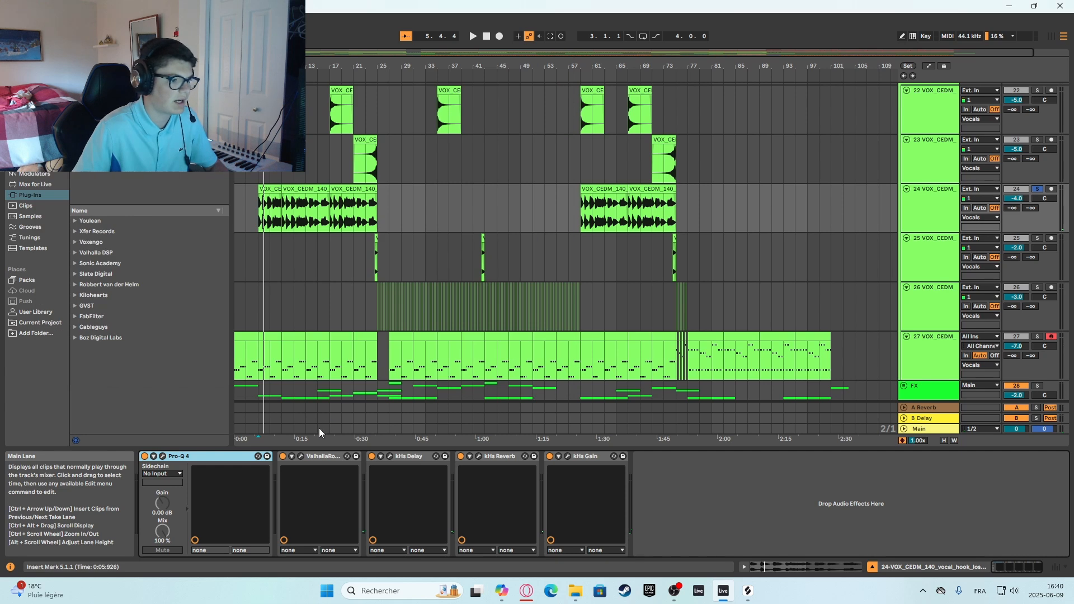
pyautogui.click(302, 456)
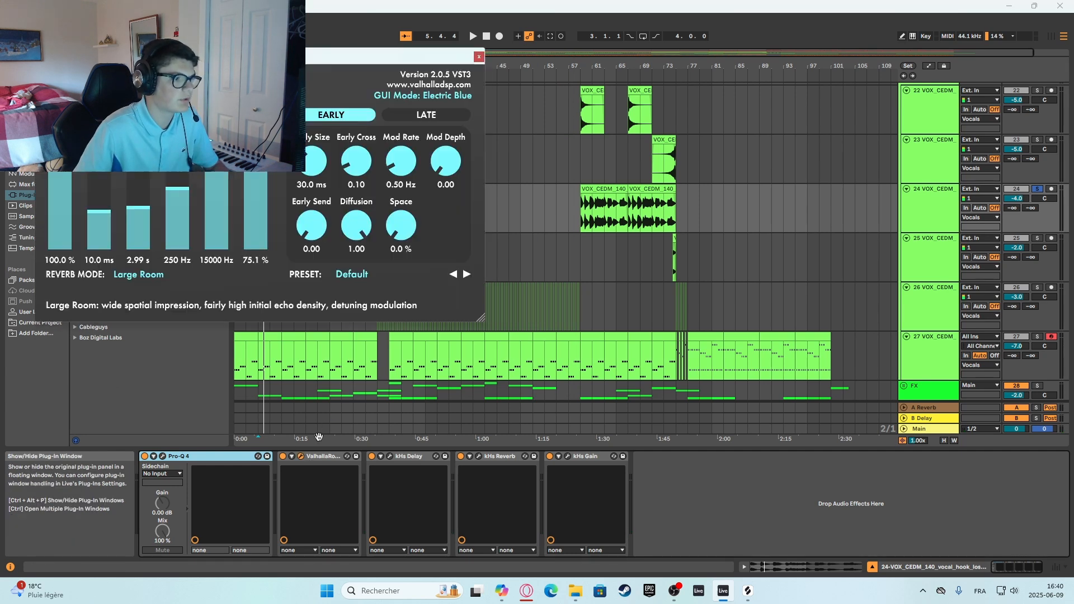
pyautogui.click(479, 57)
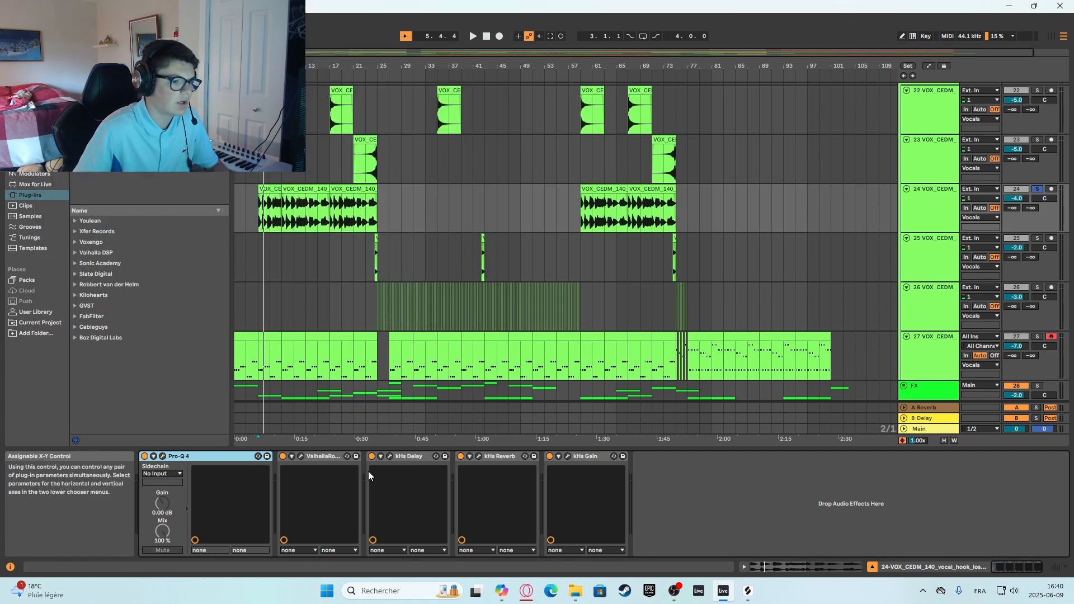
# Show automation and display the ValhallaRoom earlyLateMix envelope in its own lane on the 24 VOX_CEDM track to examine its opening ramp.
pyautogui.click(928, 65)
pyautogui.click(928, 209)
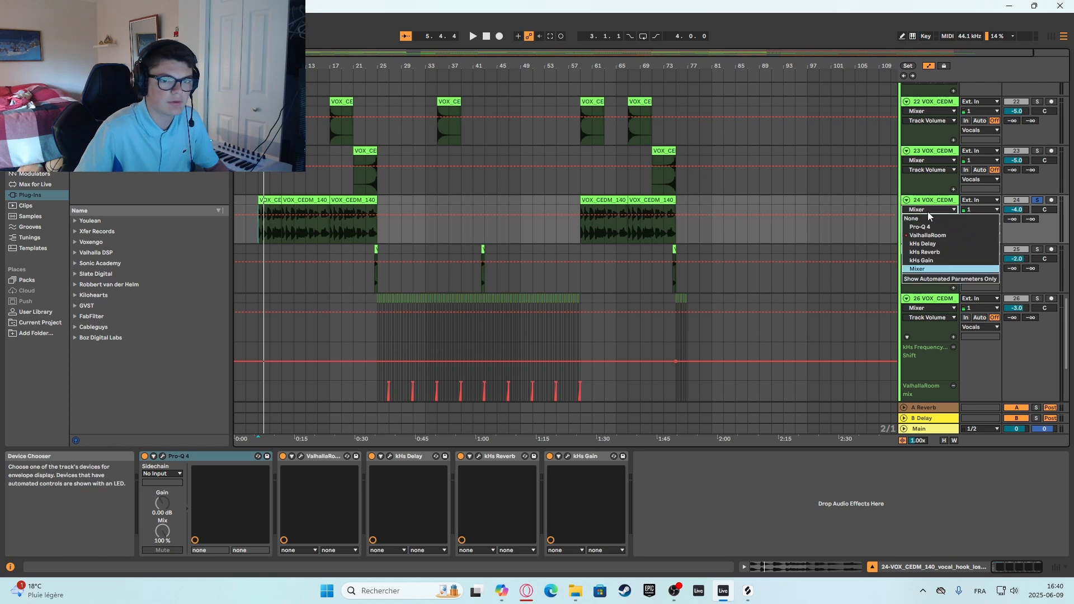
pyautogui.click(927, 235)
pyautogui.click(953, 239)
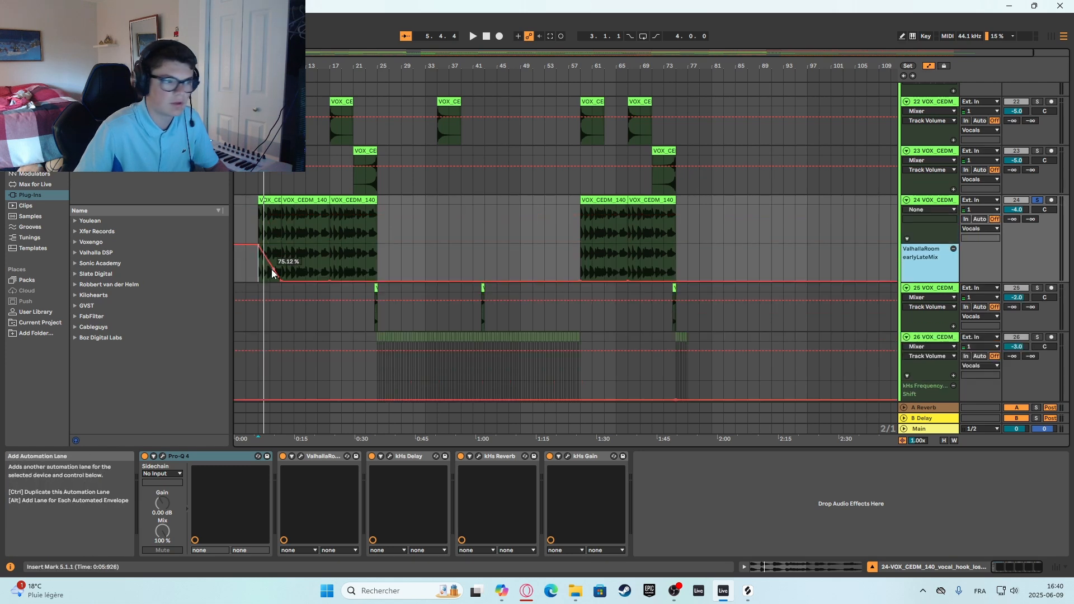
pyautogui.moveTo(253, 277); pyautogui.dragTo(281, 277)
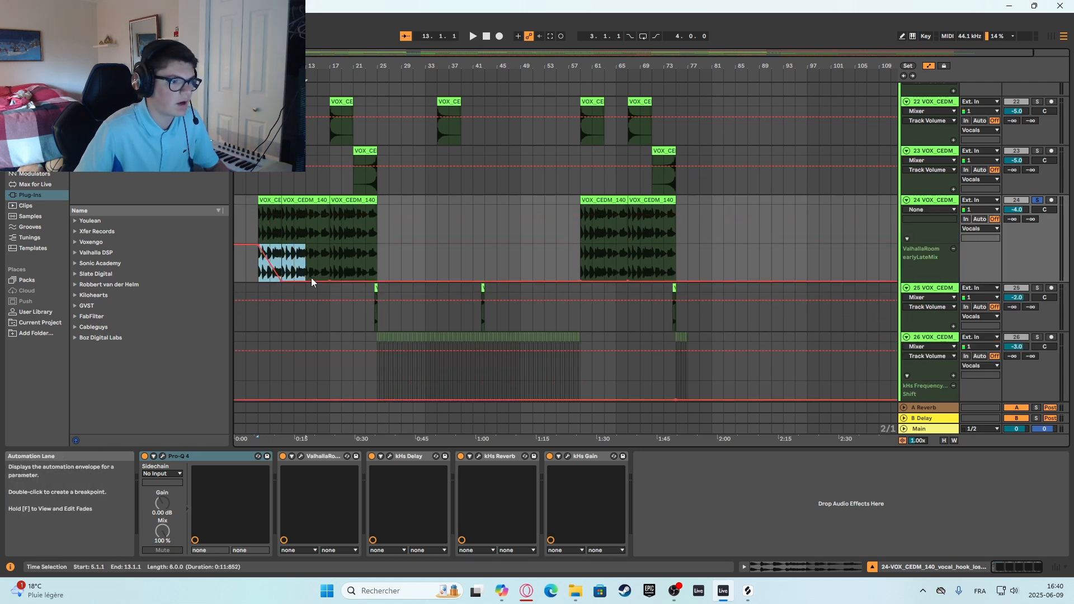
pyautogui.click(413, 263)
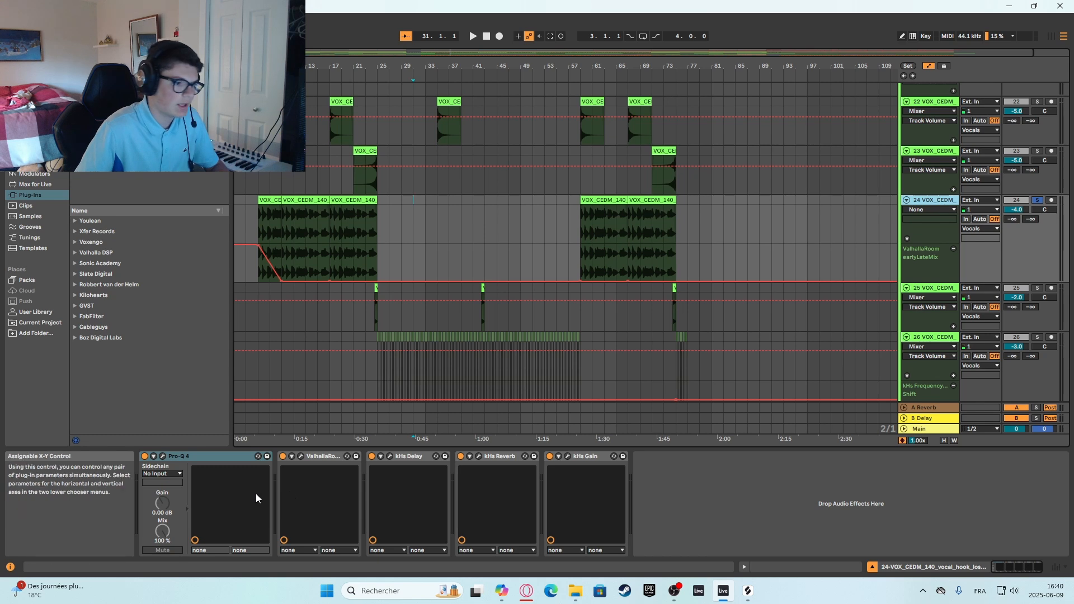
# Check the kHs Delay settings on the 24 VOX_CEDM track and play the soloed vocal from bar 5.
pyautogui.click(389, 456)
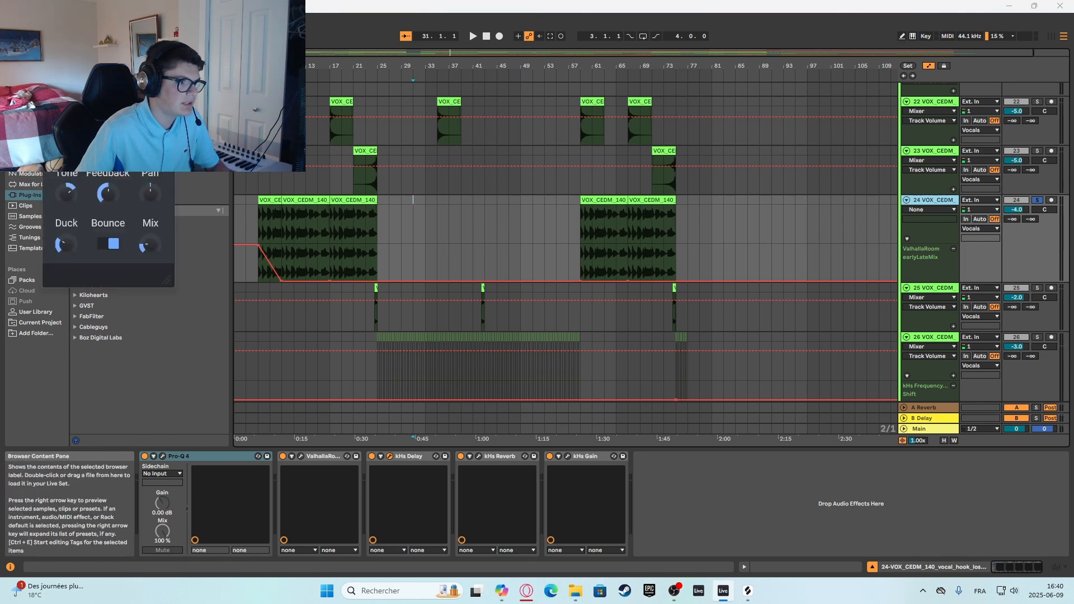
pyautogui.press('space')
pyautogui.click(256, 178)
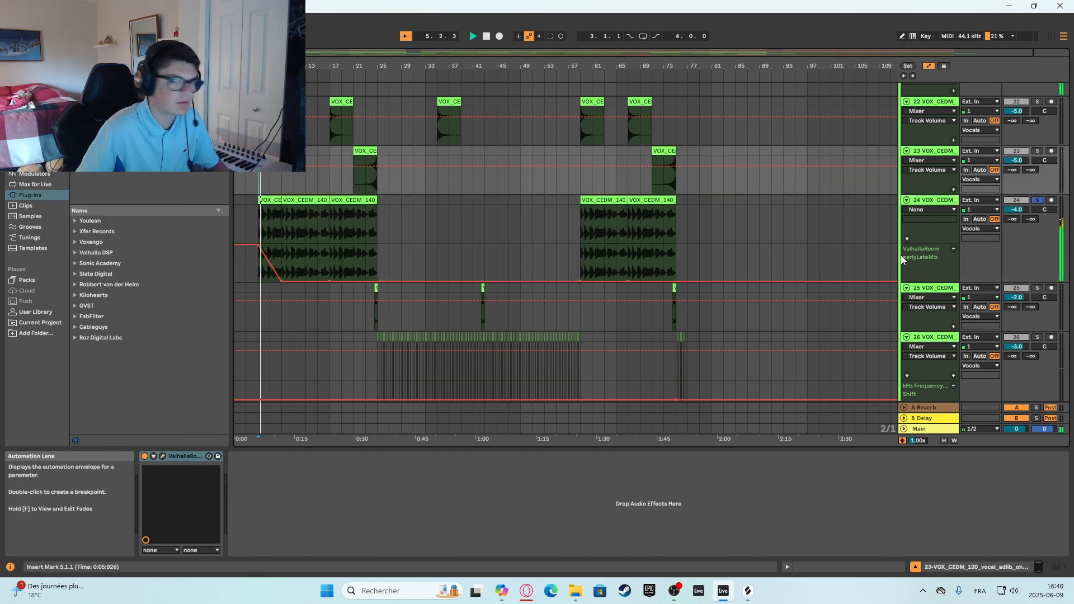
pyautogui.click(928, 208)
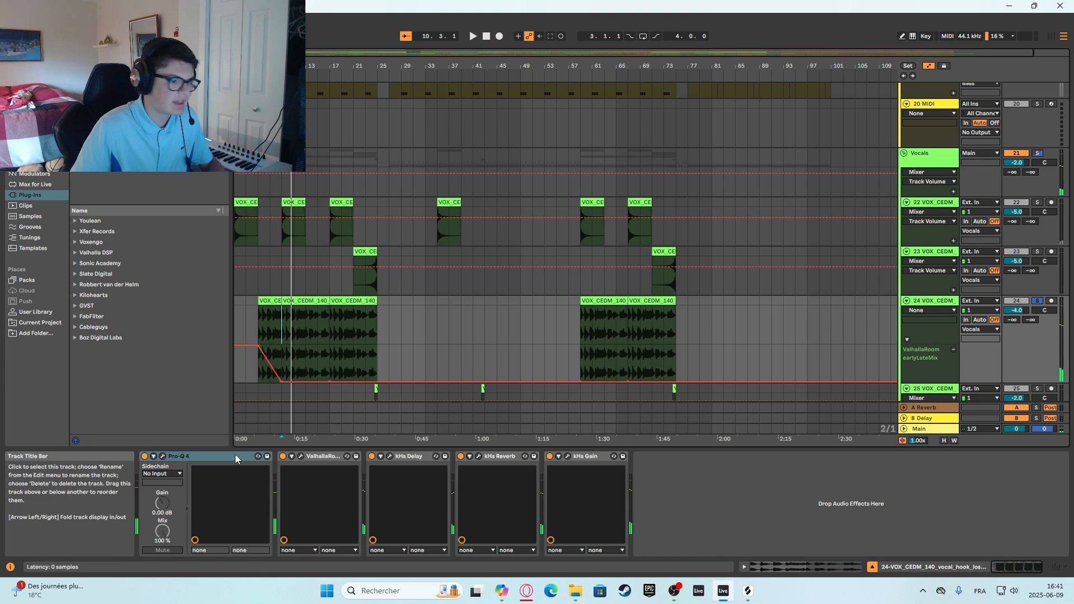
# Deactivate ValhallaRoom, kHs Delay and kHs Reverb together and play the vocal from bar 9 without them.
pyautogui.click(317, 456)
pyautogui.keyDown('ctrl'); pyautogui.click(411, 457); pyautogui.keyUp('ctrl')
pyautogui.keyDown('ctrl'); pyautogui.click(502, 457); pyautogui.keyUp('ctrl')
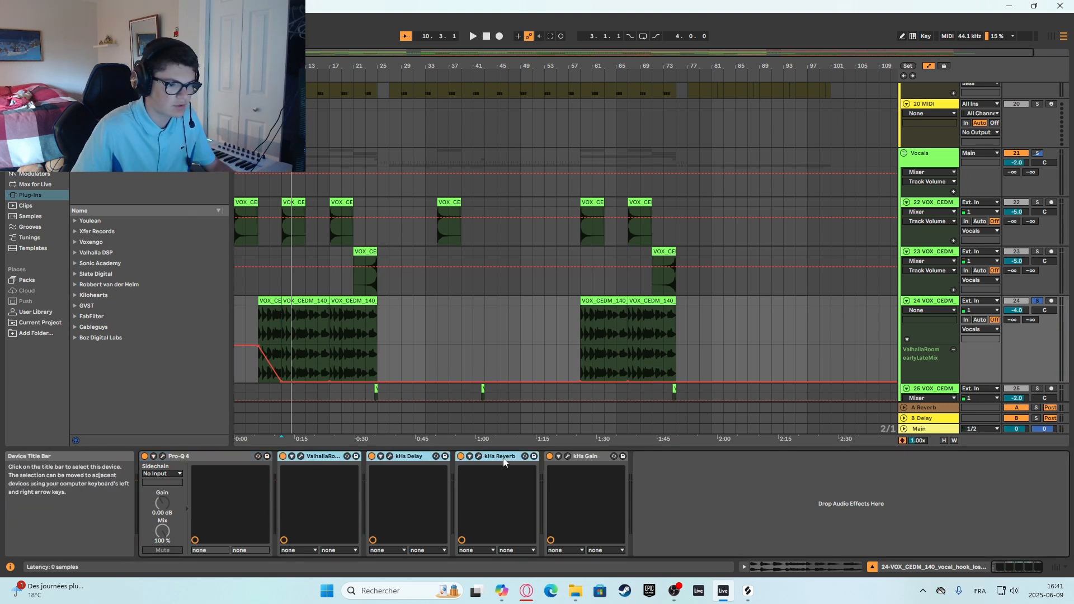
pyautogui.click(459, 456)
pyautogui.press('space')
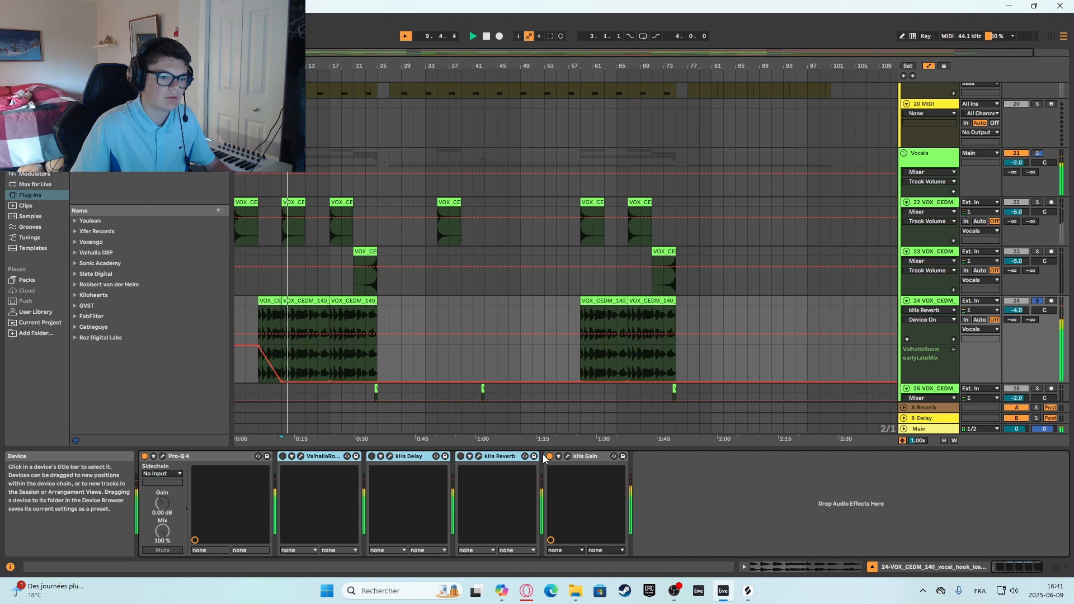
# Replay the vocal from bar 9 while reactivating ValhallaRoom, kHs Delay and kHs Reverb one by one to compare the sound.
pyautogui.click(462, 455)
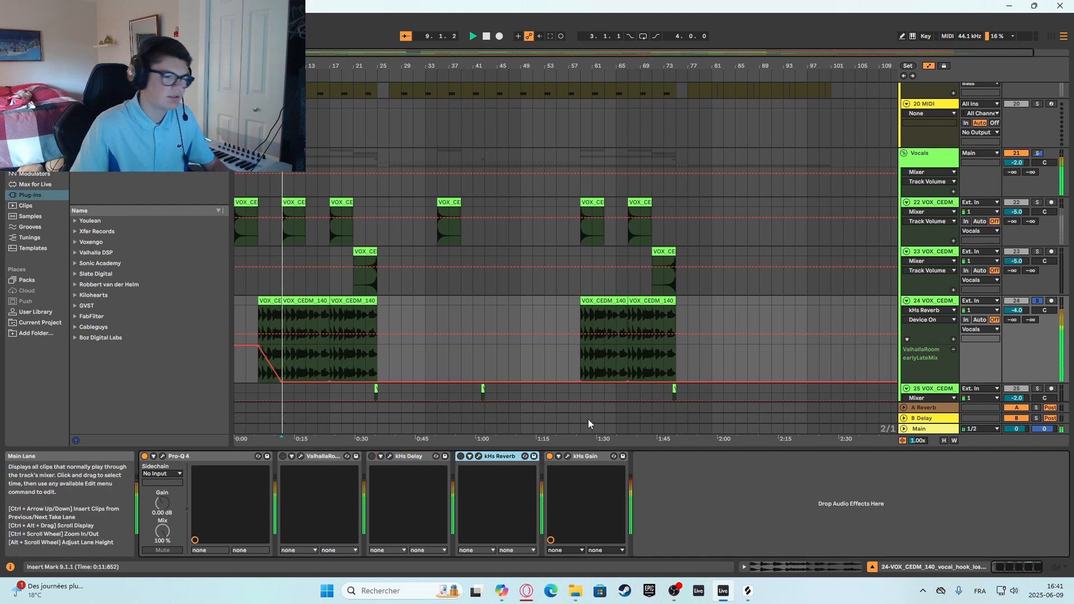
pyautogui.press('space')
pyautogui.press('space')
pyautogui.click(283, 456)
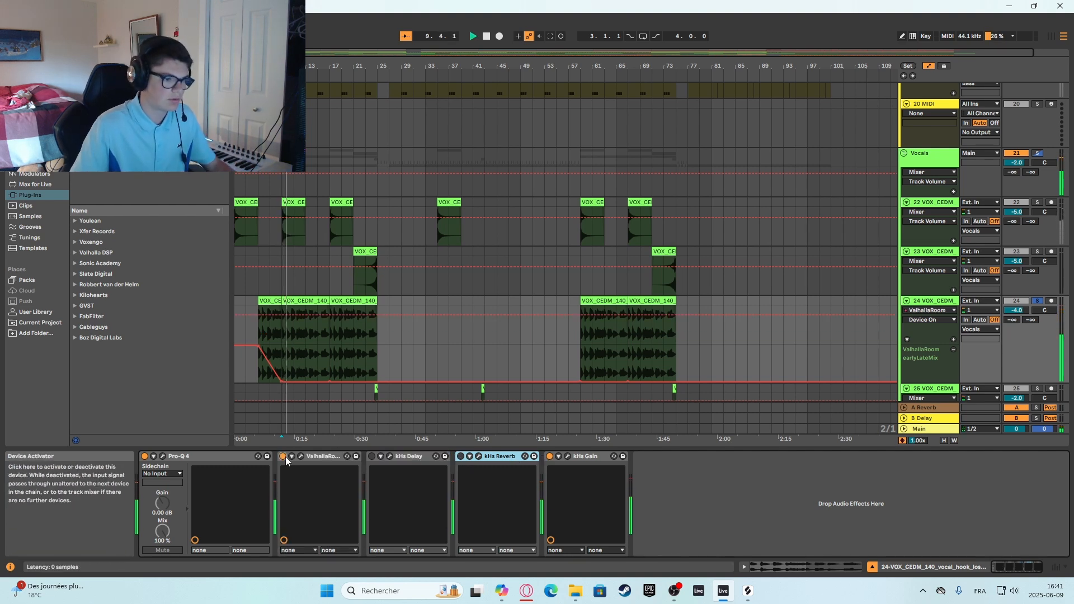
pyautogui.click(372, 456)
pyautogui.click(460, 456)
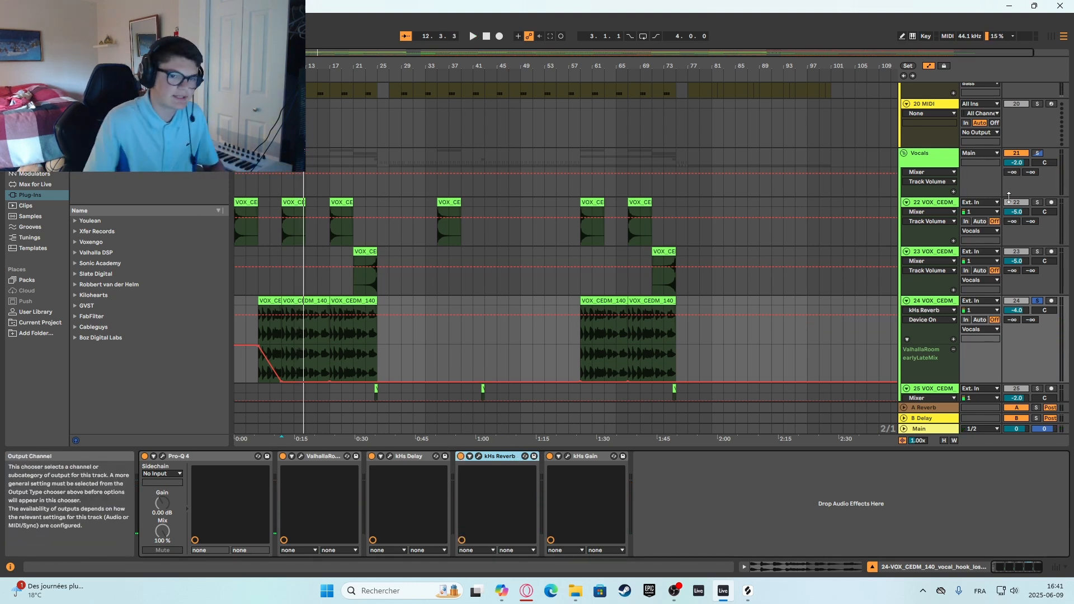
# Turn off solo on the 24 VOX_CEDM track and hide the automation lanes in the arrangement.
pyautogui.click(1037, 301)
pyautogui.click(946, 305)
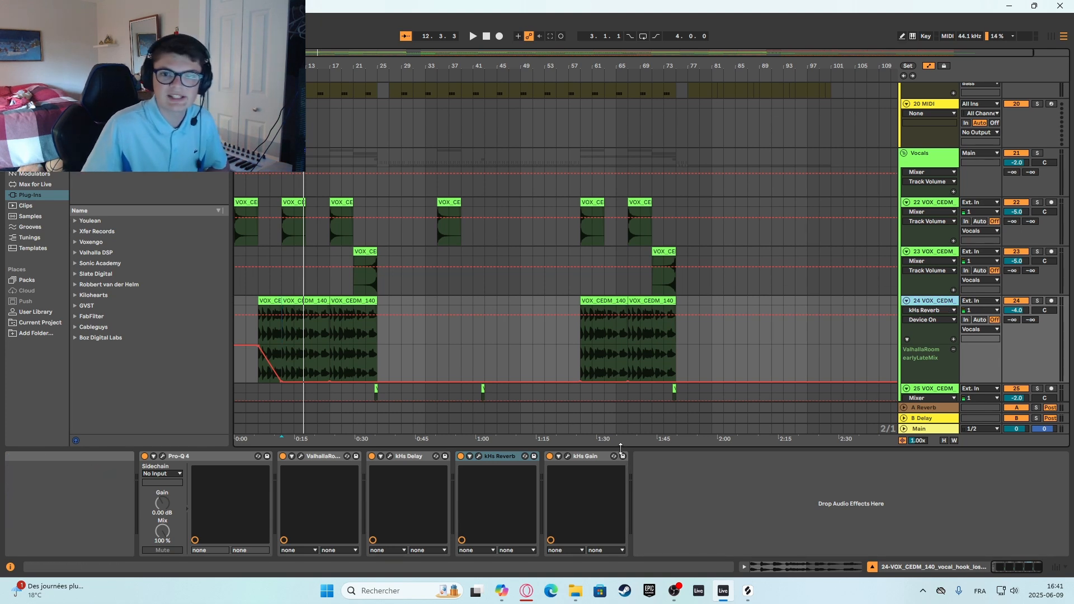
pyautogui.scroll(10, 361, 281)
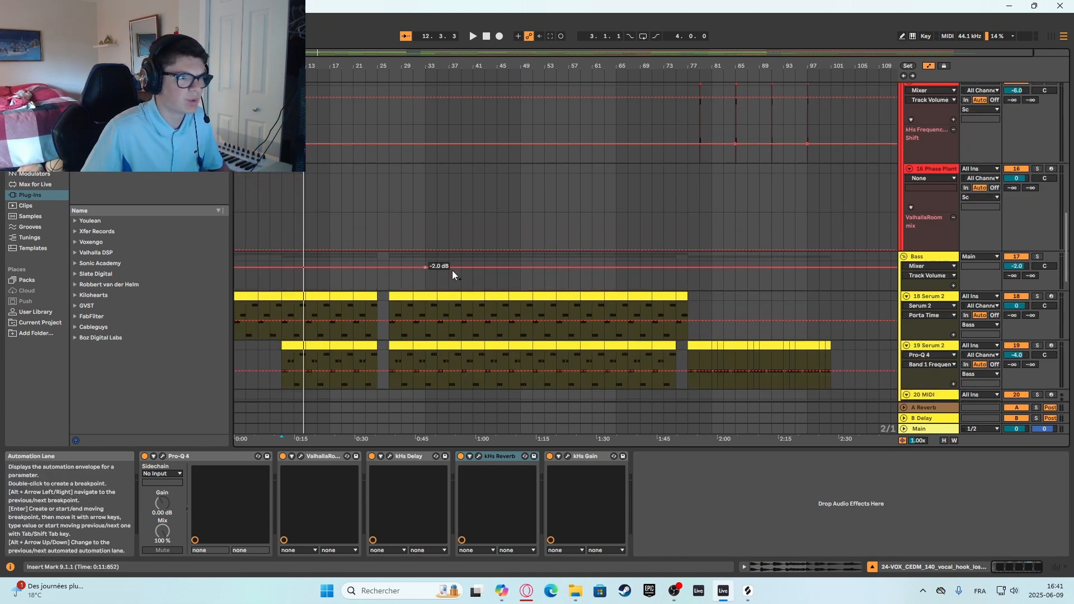
pyautogui.scroll(3, 452, 270)
pyautogui.click(926, 63)
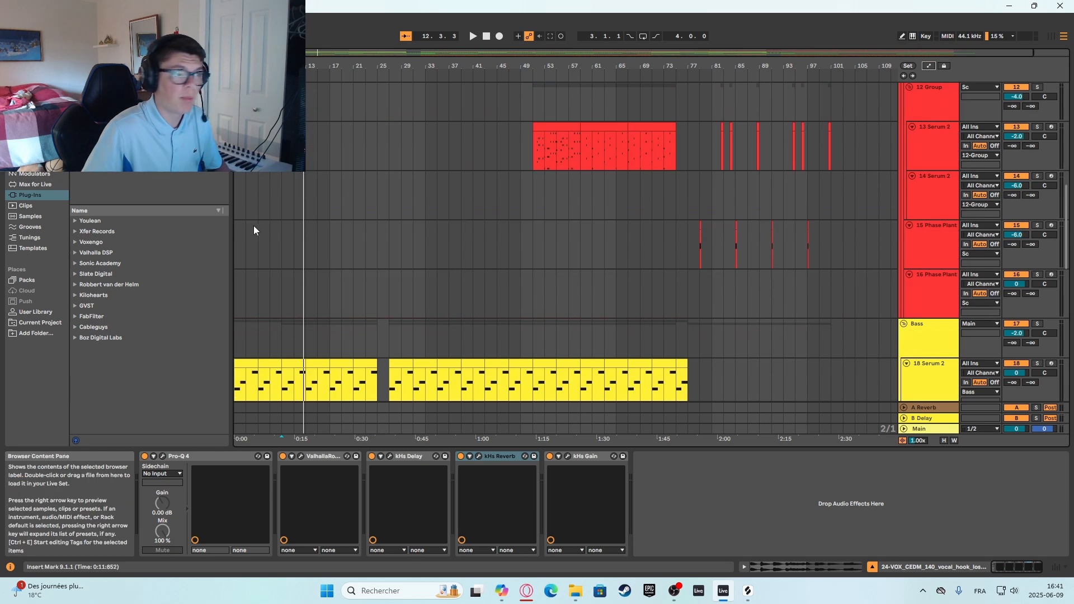
# Play the arrangement from bar 17 and solo the 7 Phase Plant track in the Synth group.
pyautogui.scroll(12, 582, 229)
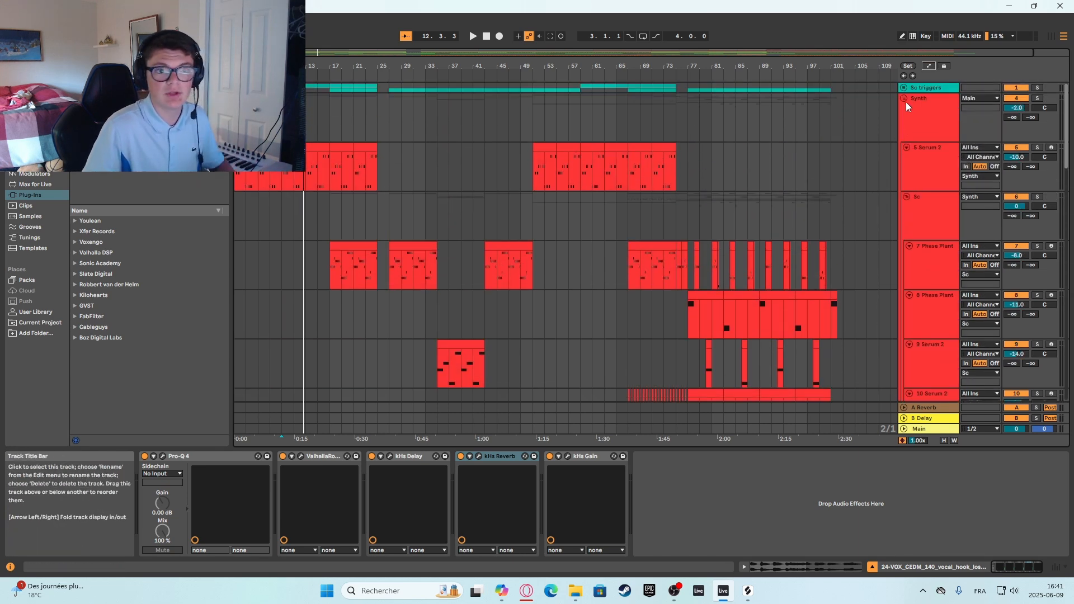
pyautogui.click(903, 99)
pyautogui.click(903, 99)
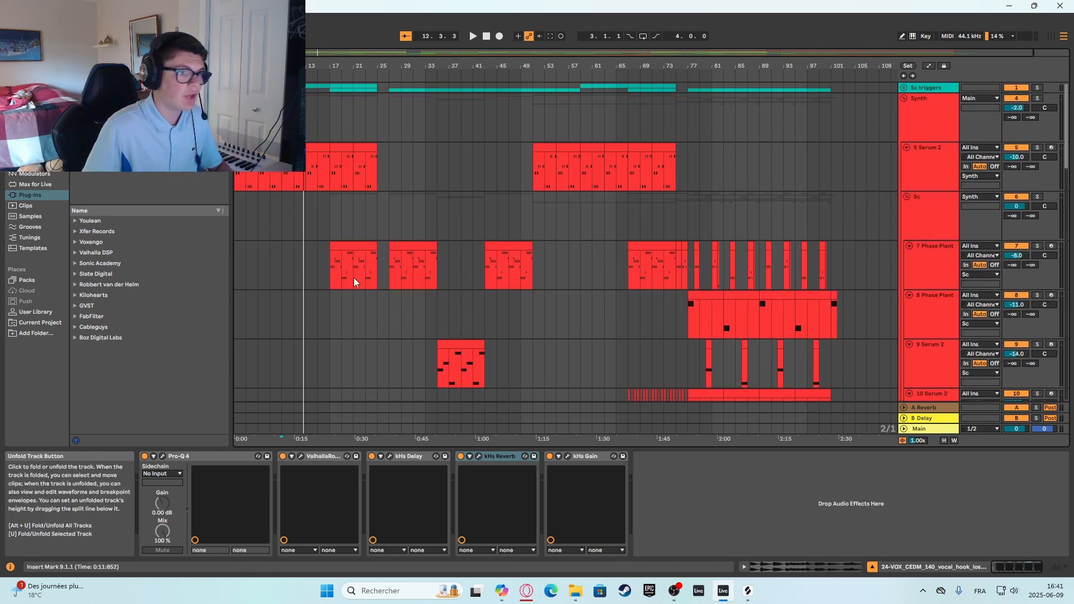
pyautogui.click(333, 236)
pyautogui.press('space')
pyautogui.click(946, 267)
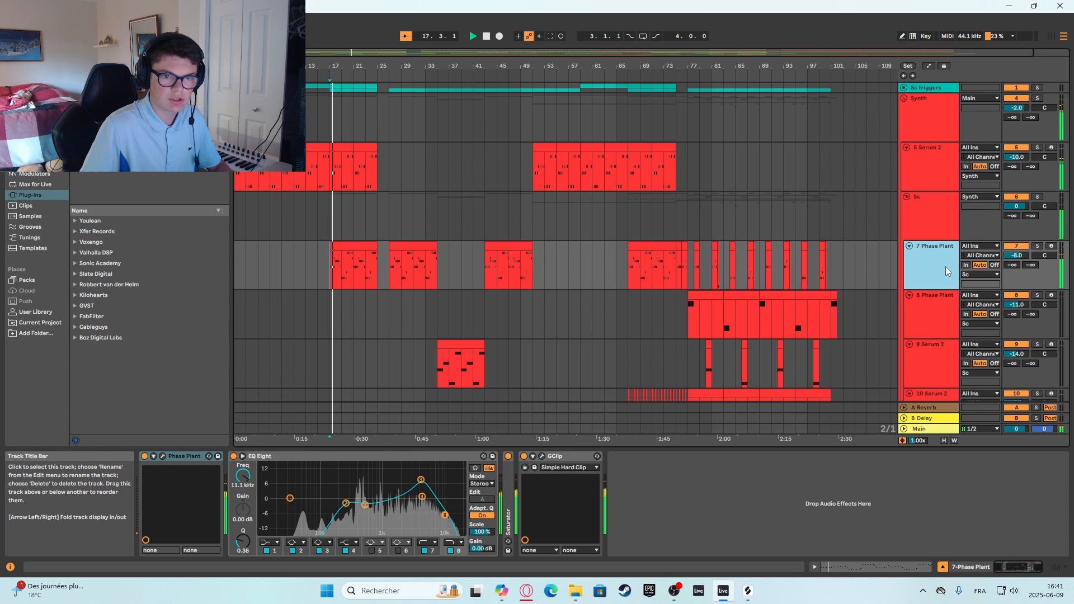
pyautogui.click(1036, 246)
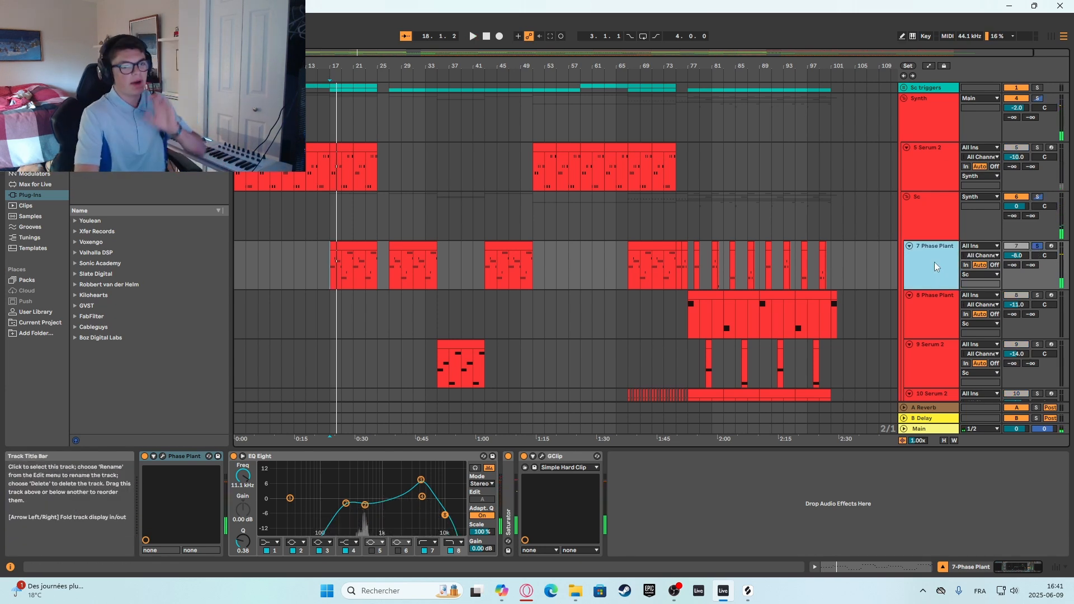
# Raise band 3 of the Phase Plant track's EQ Eight to 9.55 dB at 4.54 kHz while playing from bar 17.
pyautogui.doubleClick(935, 263)
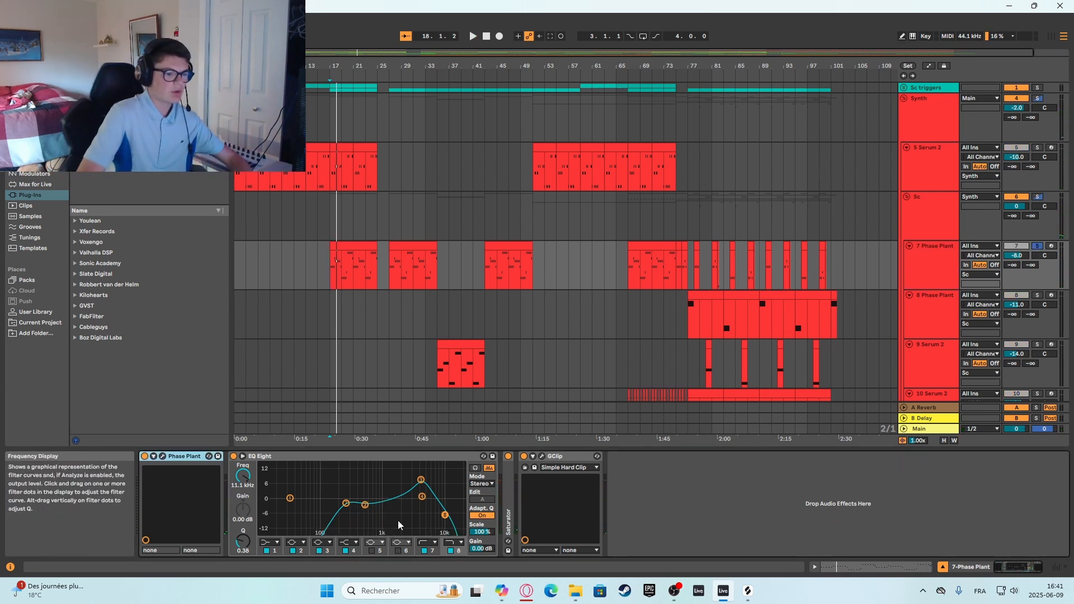
pyautogui.press('space')
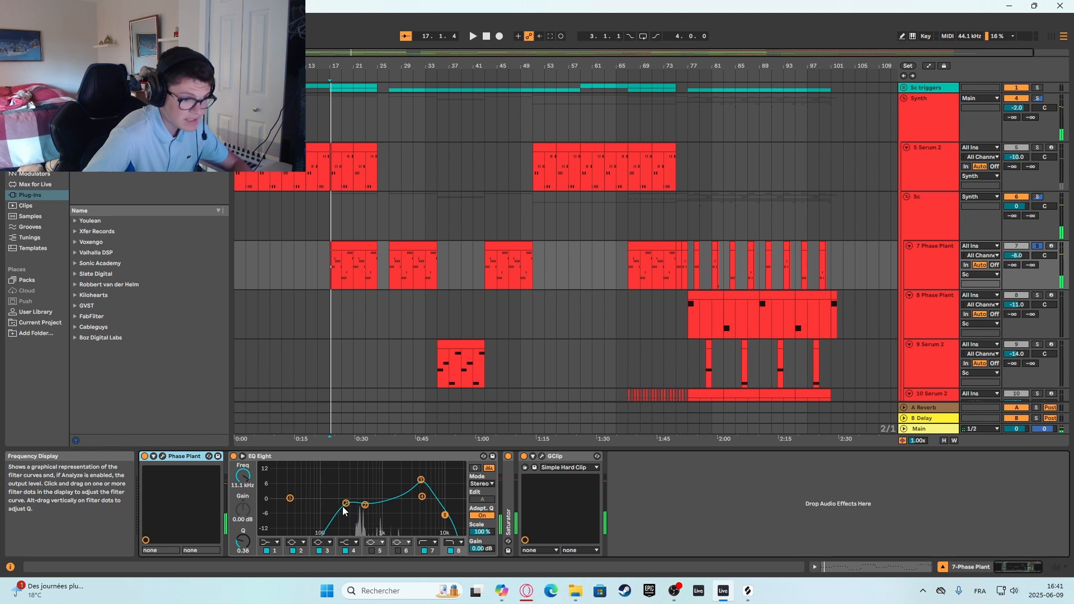
pyautogui.moveTo(421, 480); pyautogui.dragTo(421, 477)
pyautogui.press('space')
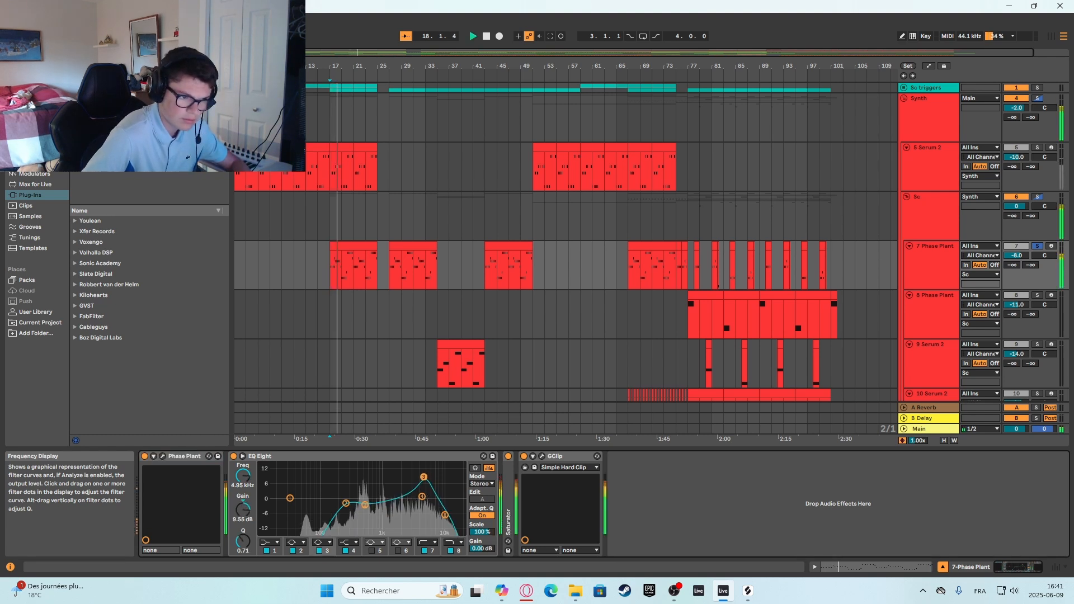
pyautogui.press('space')
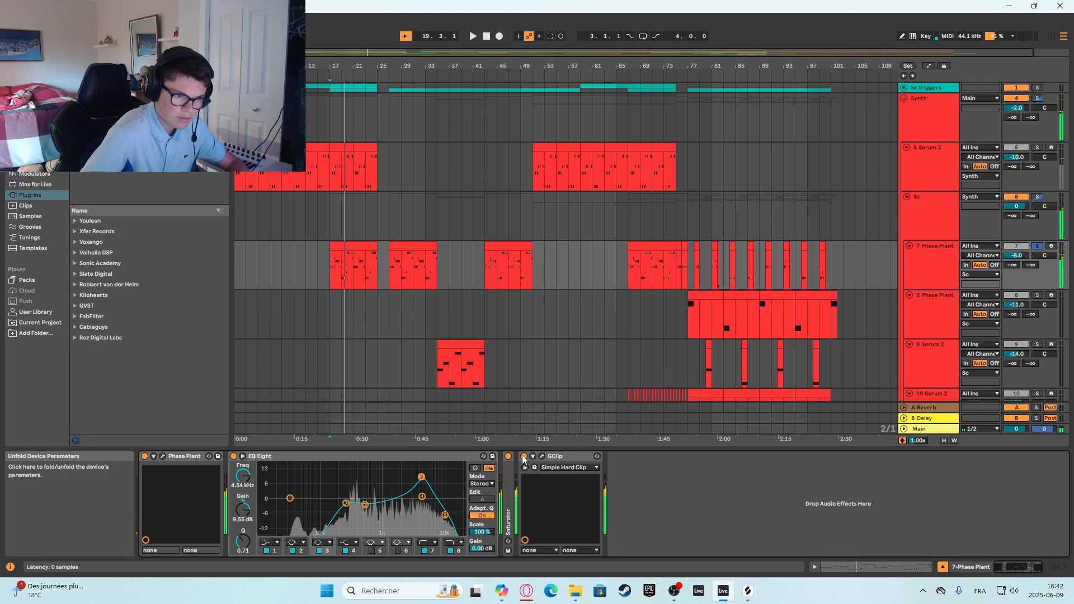
# Check the Saturator and GClip settings on the 7 Phase Plant track, folding or closing each one again.
pyautogui.doubleClick(509, 489)
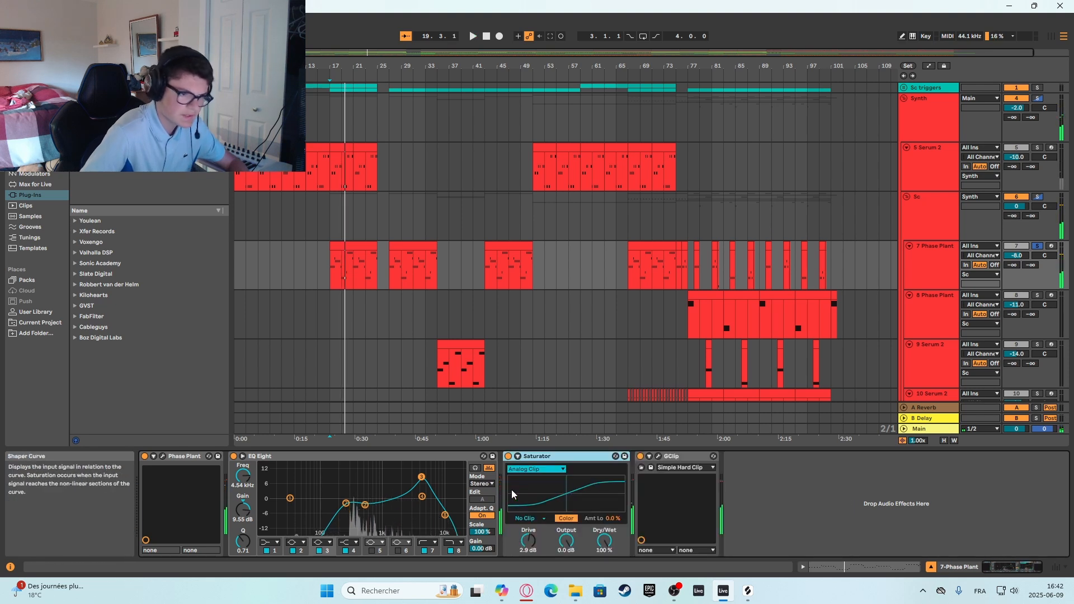
pyautogui.doubleClick(531, 456)
pyautogui.click(543, 457)
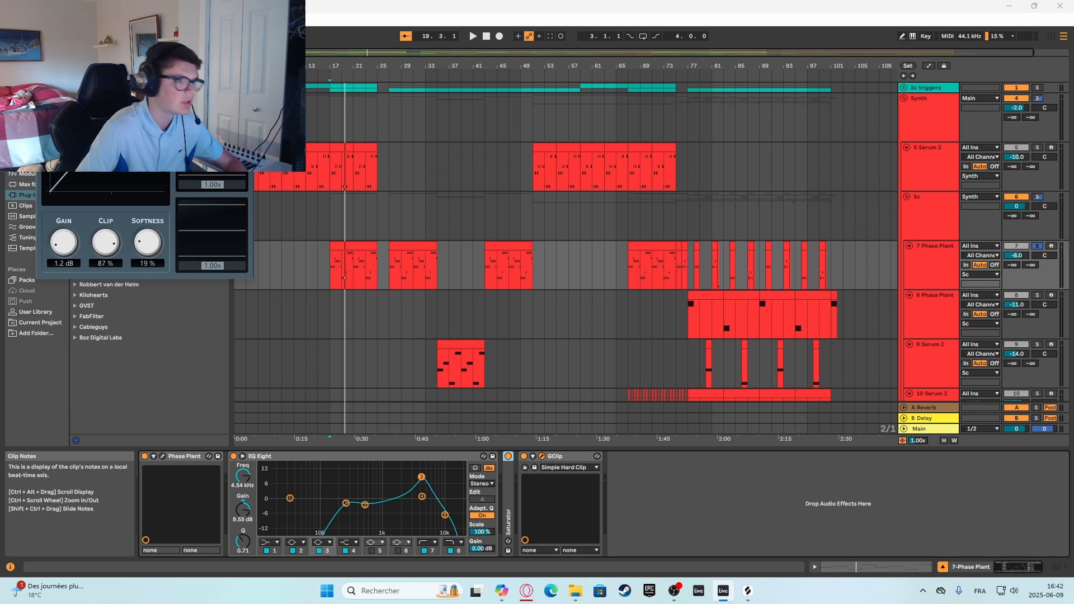
pyautogui.click(244, 80)
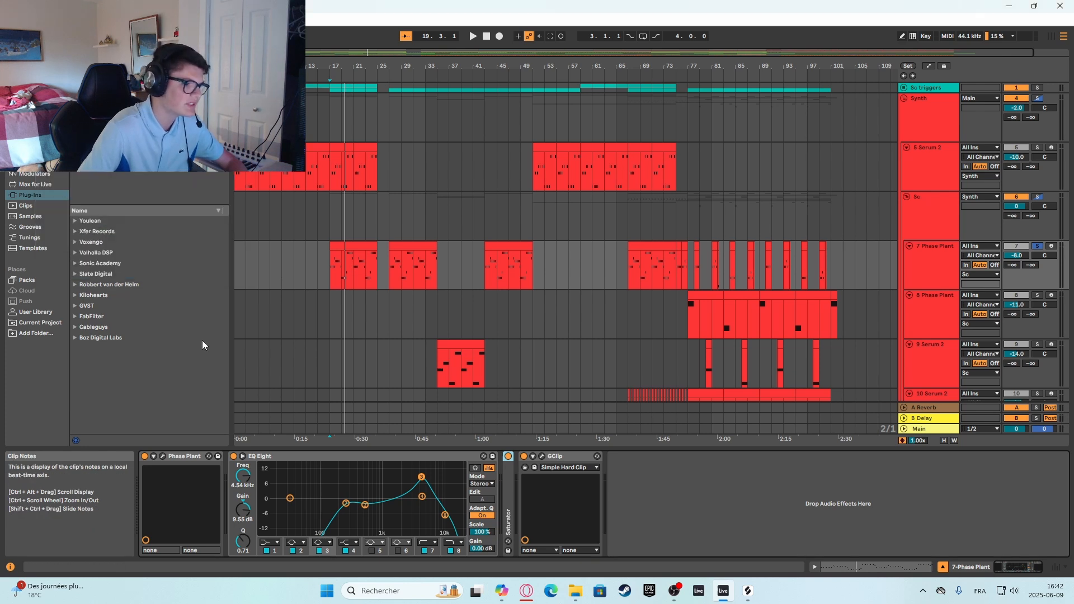
# Open the Phase Plant instrument on the 7 Phase Plant track and examine the compressor, distortion and reverb in Lane 1.
pyautogui.click(162, 457)
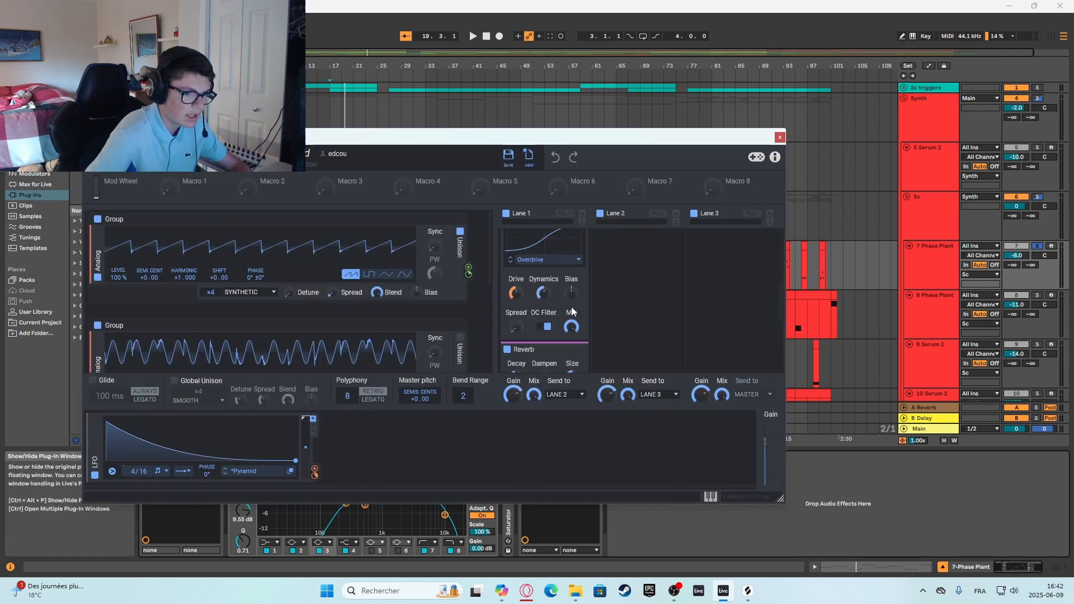
pyautogui.scroll(-3, 572, 307)
pyautogui.scroll(3, 565, 307)
pyautogui.scroll(-2, 559, 308)
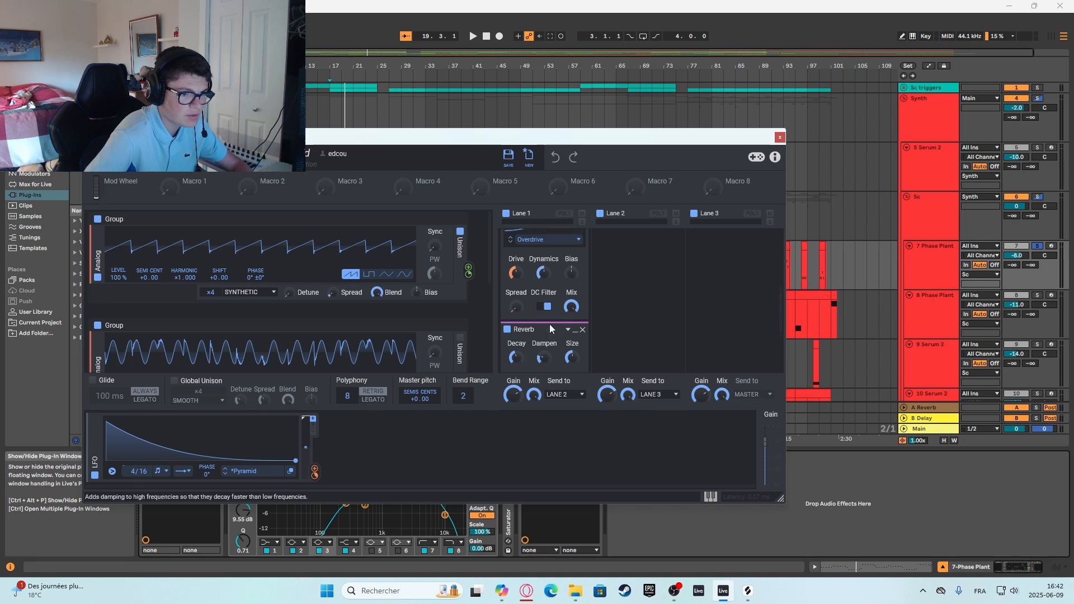
pyautogui.scroll(5, 546, 324)
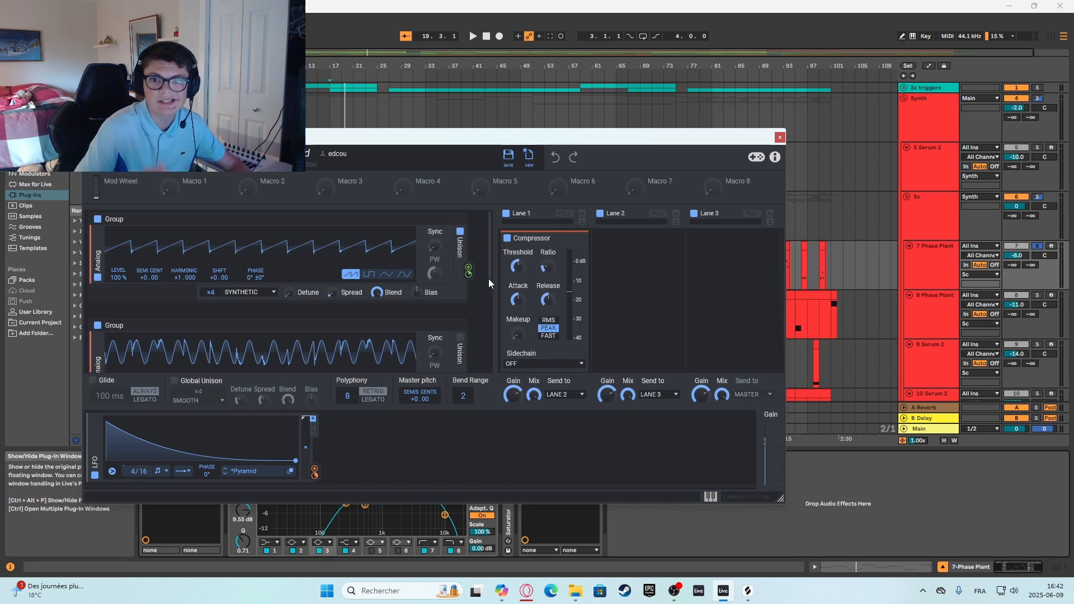
# Examine the oscillators and envelope in Phase Plant's generator groups, playing the arrangement from bar 17.
pyautogui.scroll(-5, 274, 305)
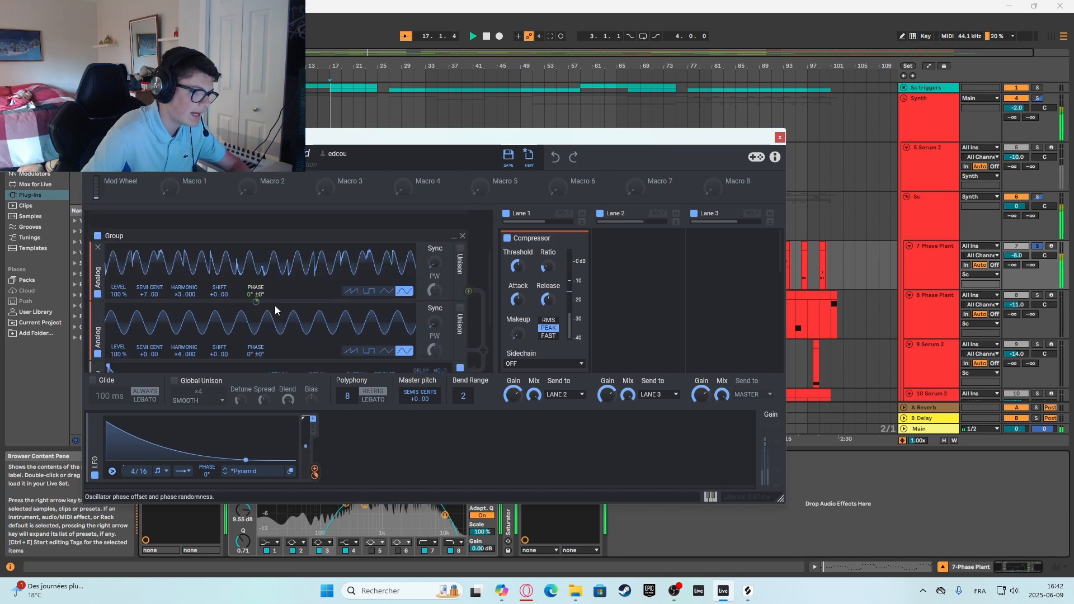
pyautogui.scroll(5, 281, 307)
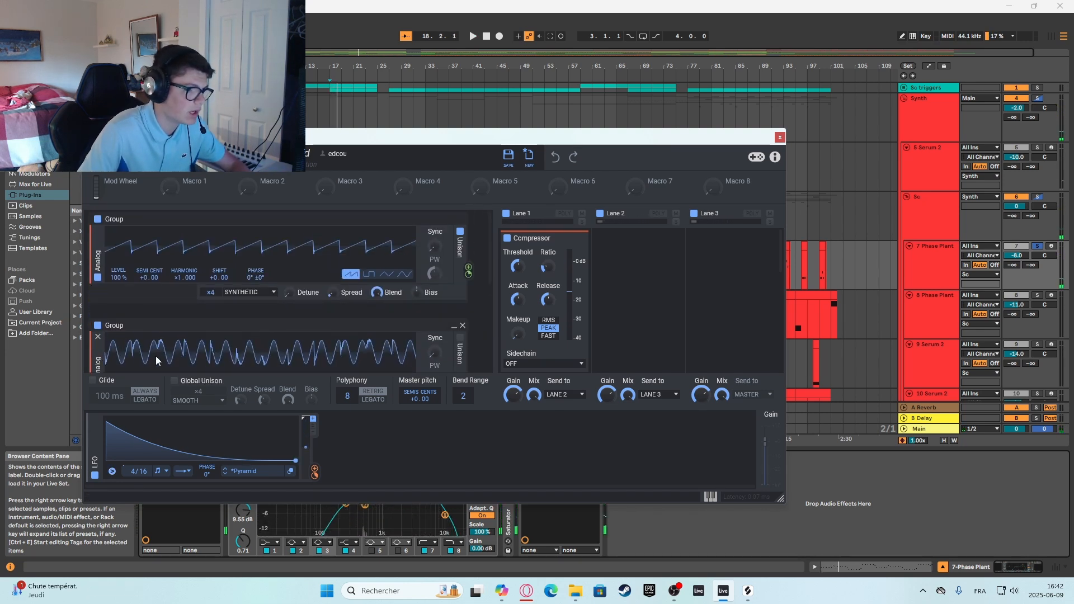
pyautogui.scroll(-1, 283, 333)
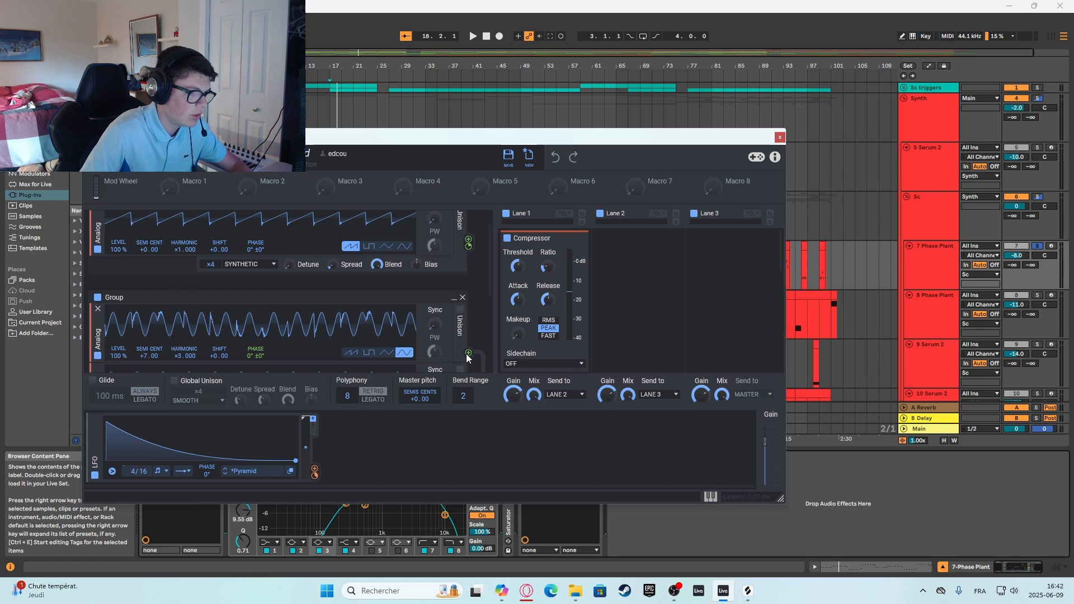
pyautogui.scroll(-2, 358, 319)
pyautogui.scroll(1, 257, 306)
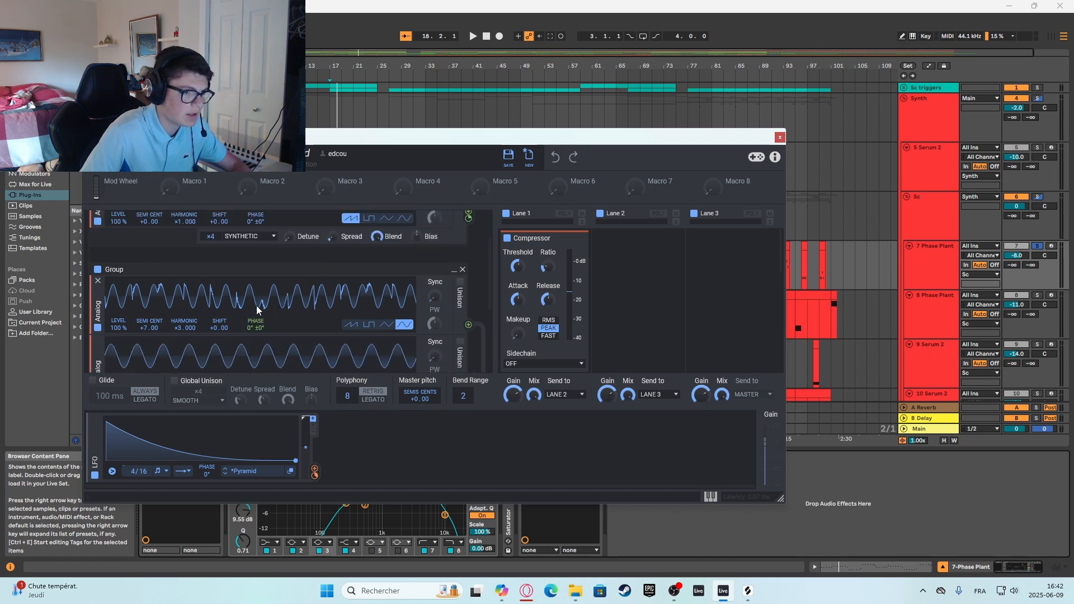
pyautogui.scroll(1, 257, 306)
pyautogui.scroll(-2, 304, 340)
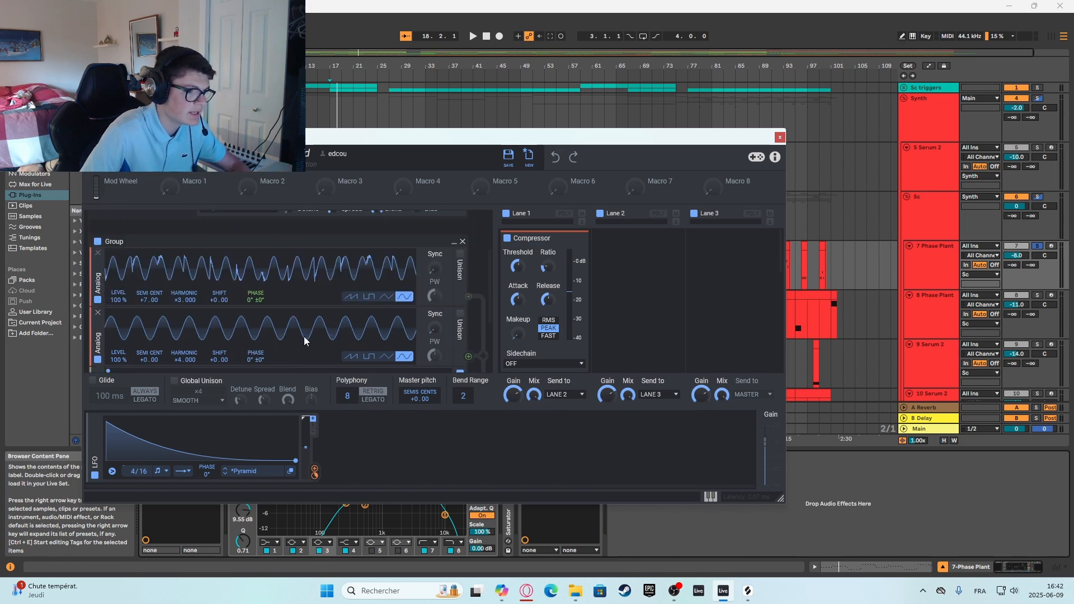
pyautogui.scroll(-1, 254, 303)
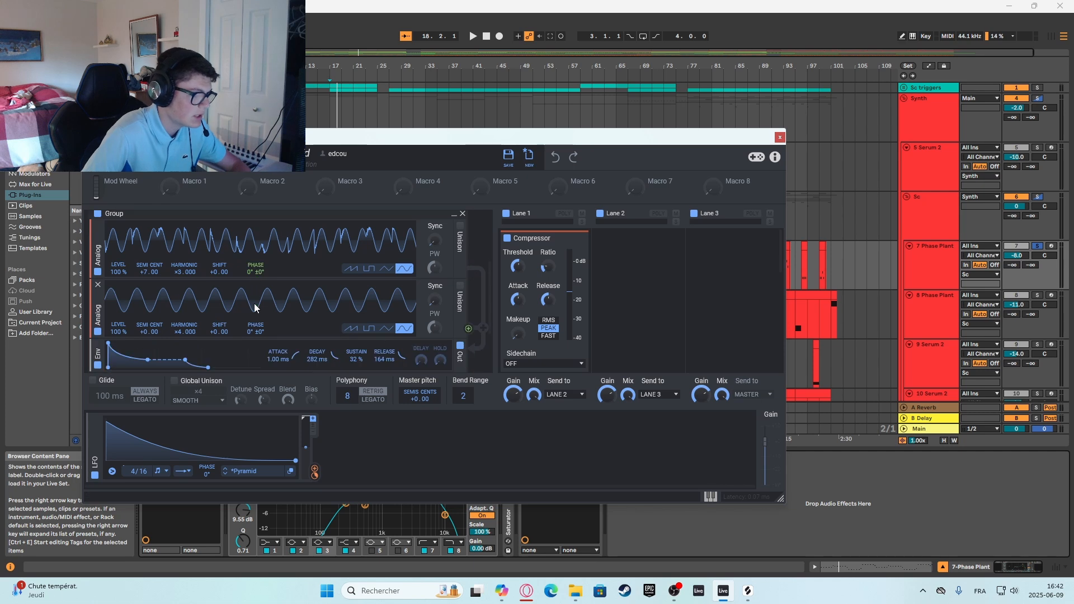
pyautogui.scroll(-1, 129, 331)
pyautogui.scroll(-1, 129, 332)
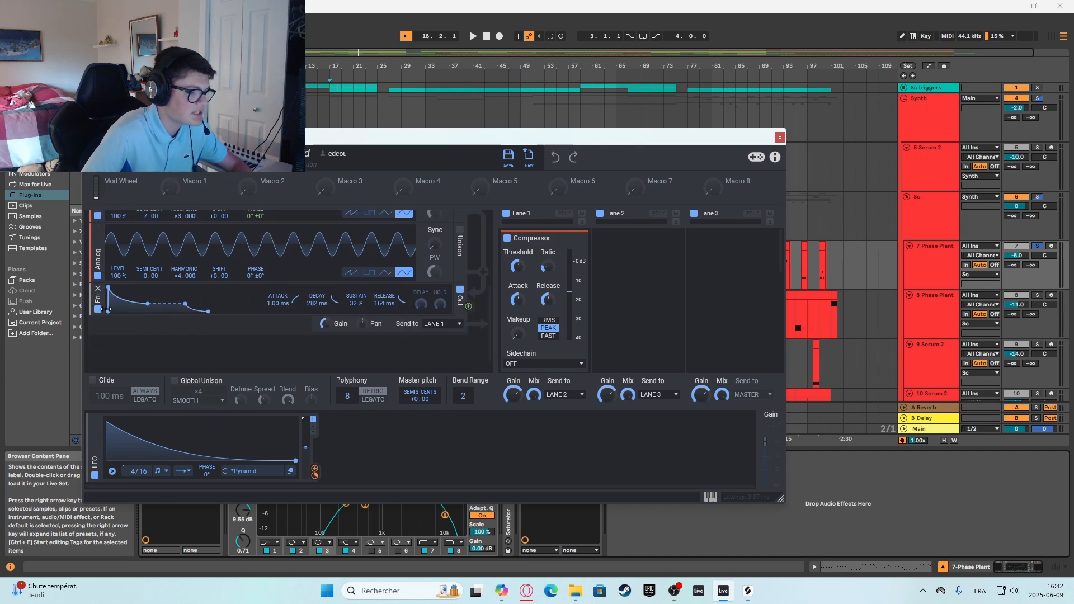
pyautogui.scroll(1, 108, 306)
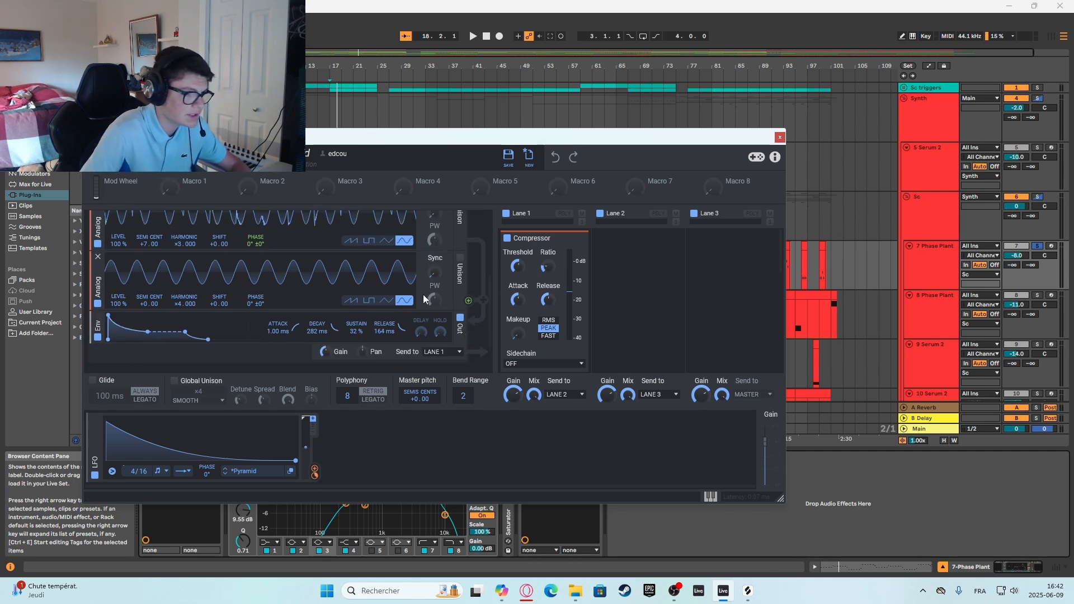
pyautogui.scroll(2, 100, 269)
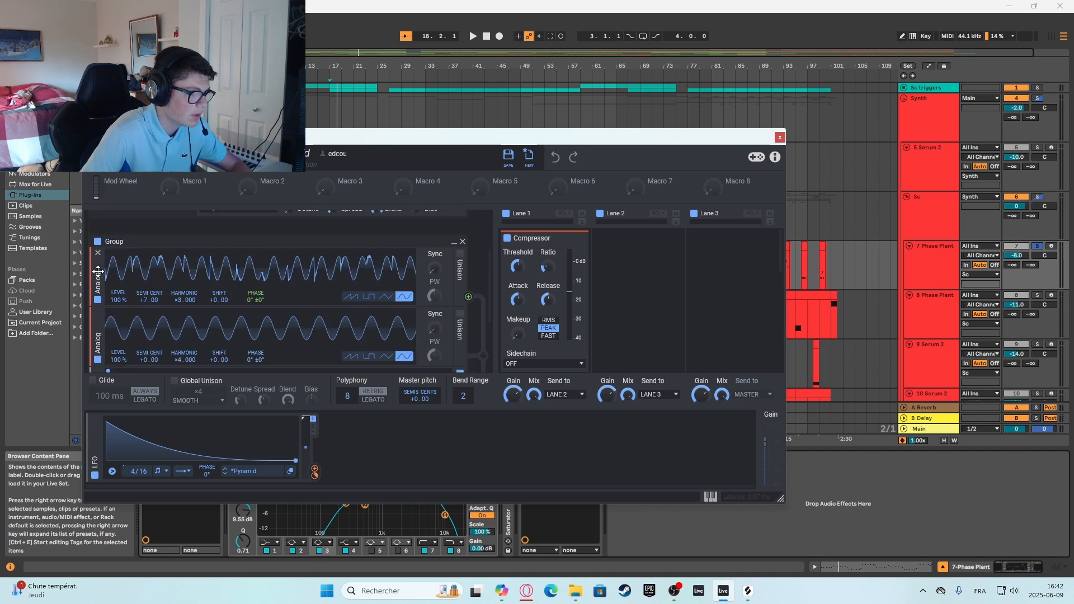
# Disable the sawtooth oscillator and the first sine oscillator of the second group, and play the arrangement to audition the remaining sound.
pyautogui.scroll(3, 106, 299)
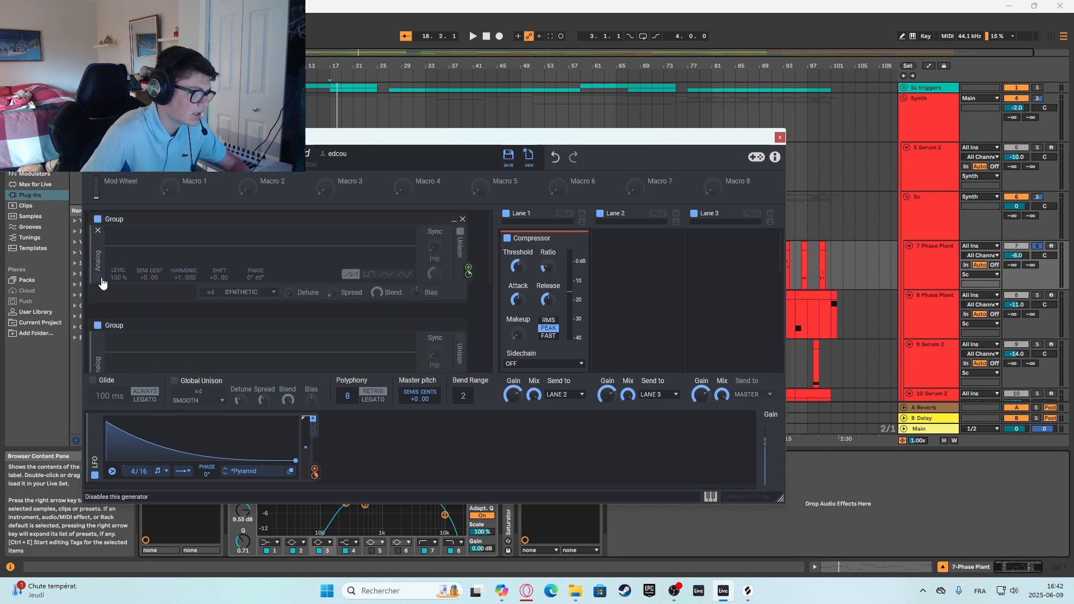
pyautogui.press('space')
pyautogui.scroll(-1, 140, 289)
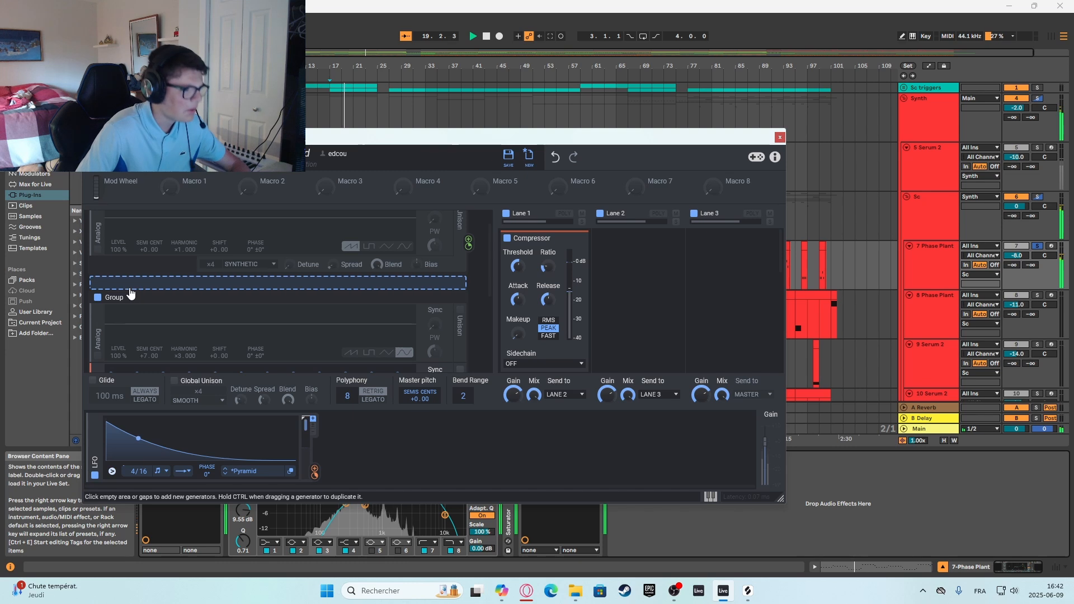
pyautogui.press('space')
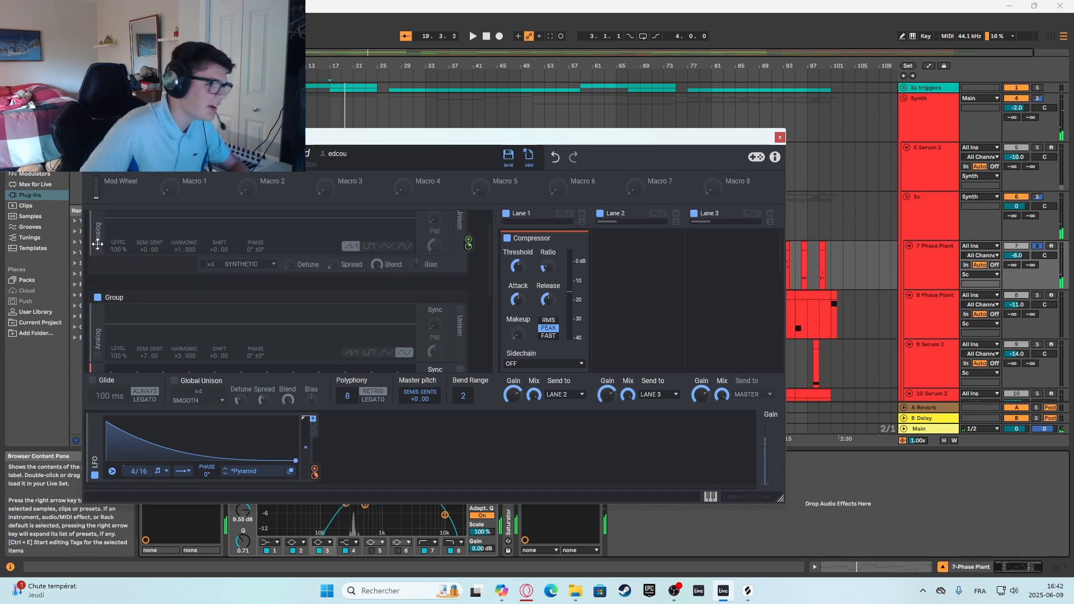
# Re-enable the second group's first oscillator and the sawtooth oscillator one at a time, playing from bar 17 after each.
pyautogui.scroll(-3, 104, 328)
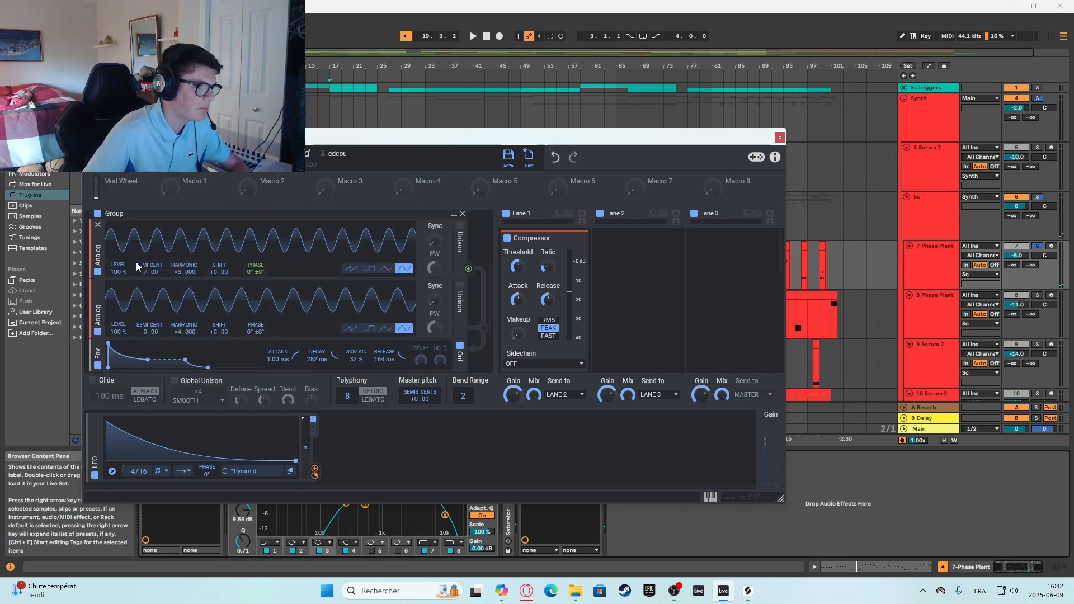
pyautogui.press('space')
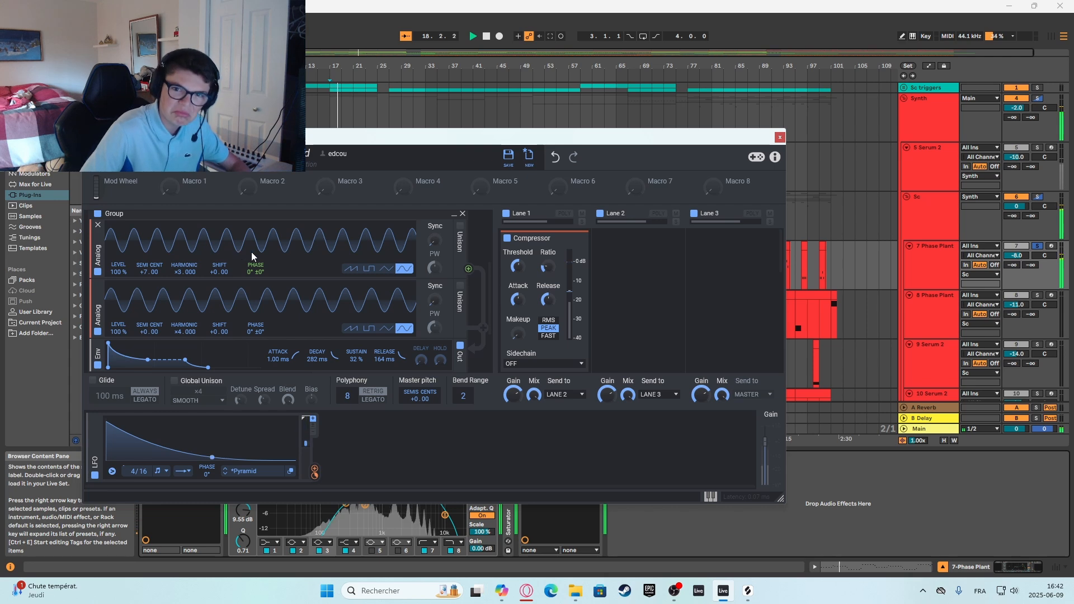
pyautogui.scroll(2, 160, 273)
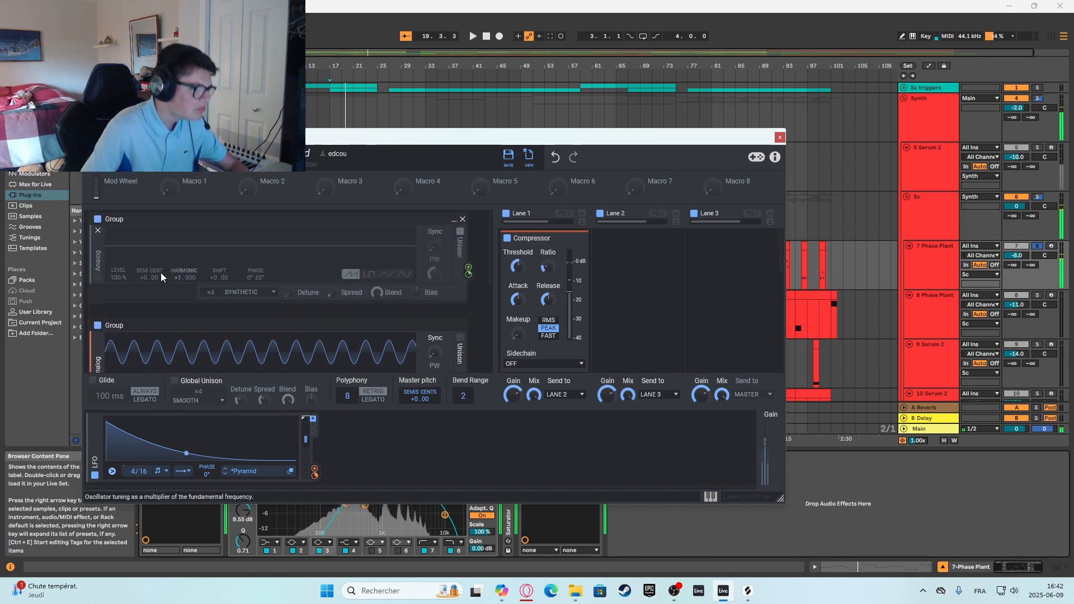
pyautogui.press('space')
pyautogui.press('space')
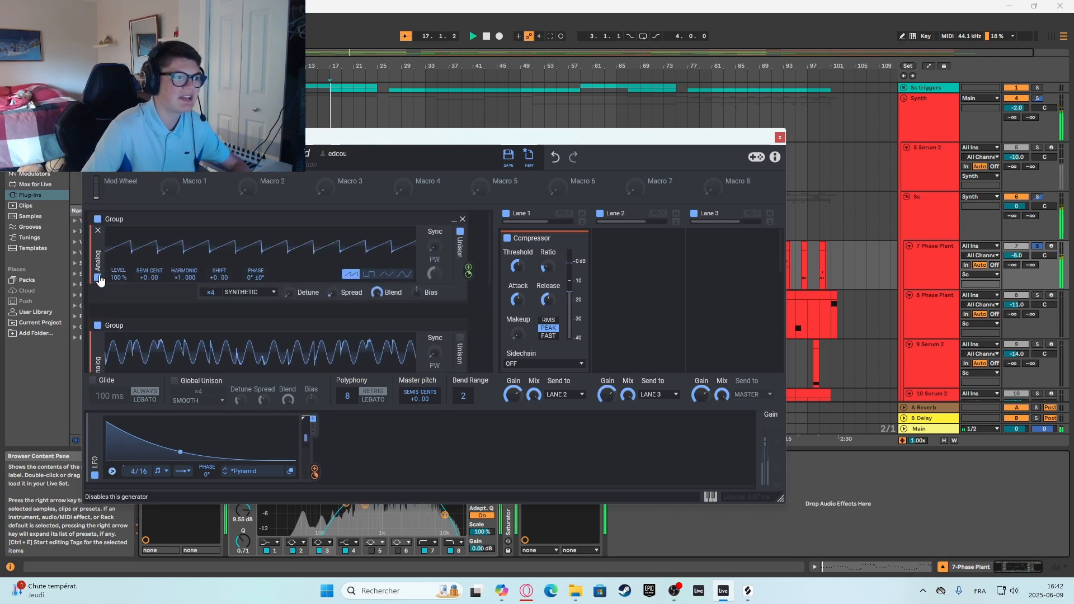
pyautogui.press('space')
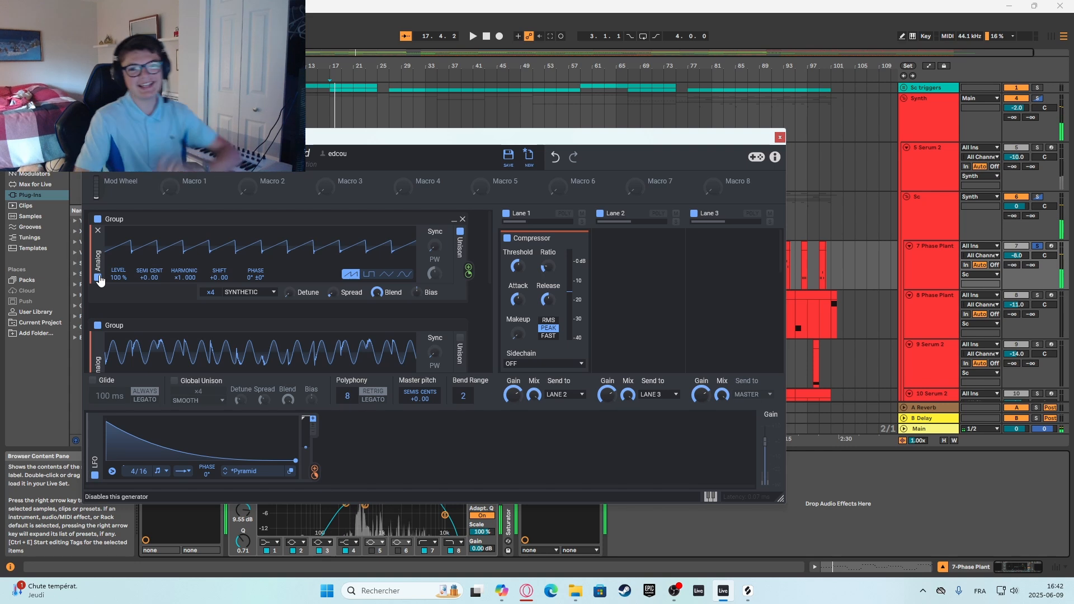
# Add an envelope output below the sawtooth oscillator with 282 ms decay, 32% sustain and 164 ms release, and play the arrangement.
pyautogui.scroll(-4, 442, 315)
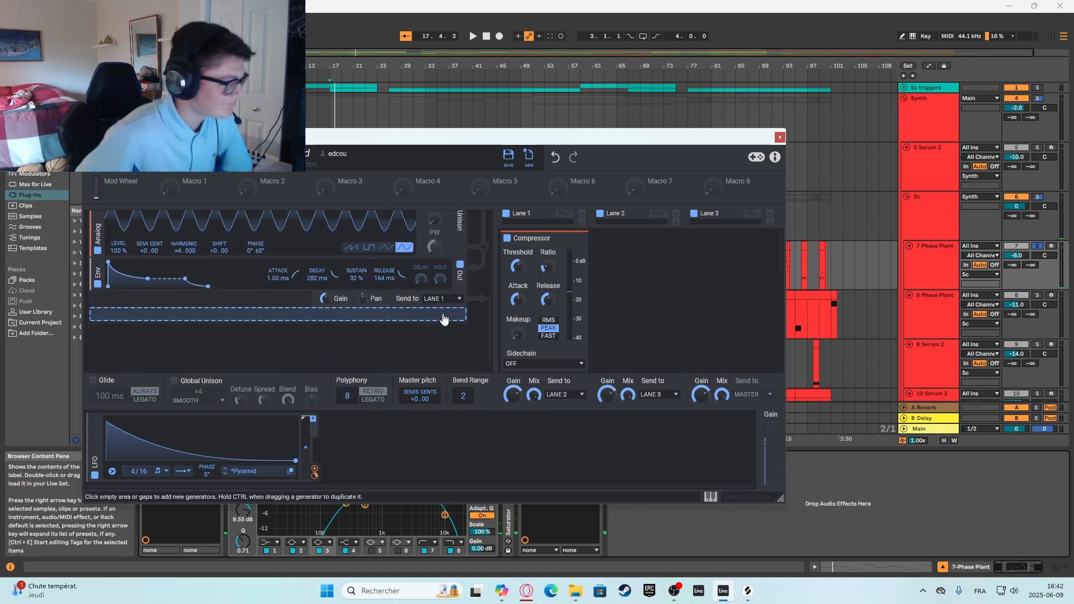
pyautogui.scroll(4, 443, 320)
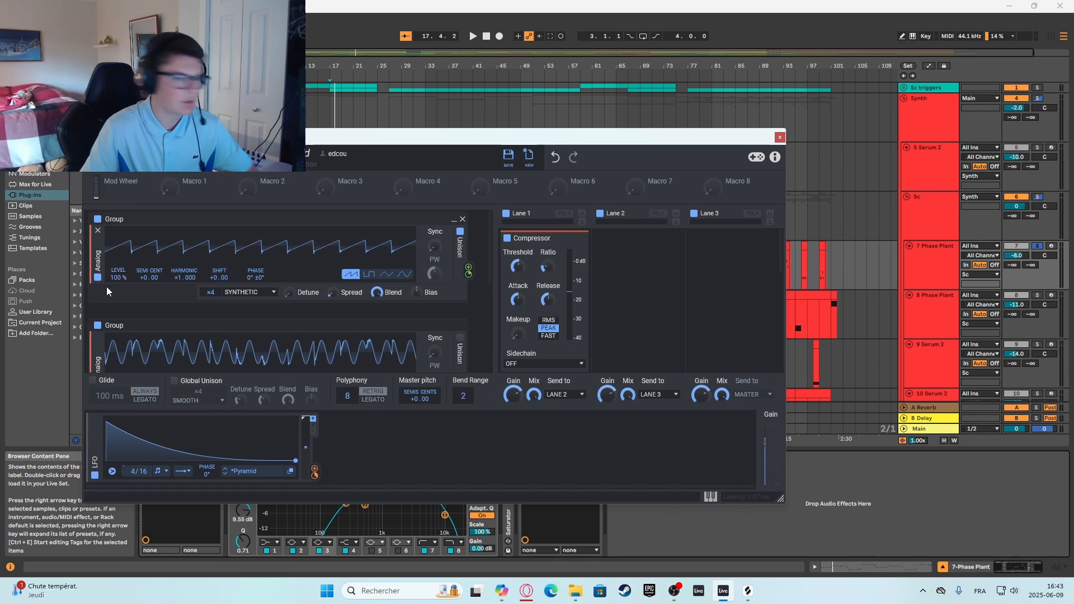
pyautogui.click(216, 306)
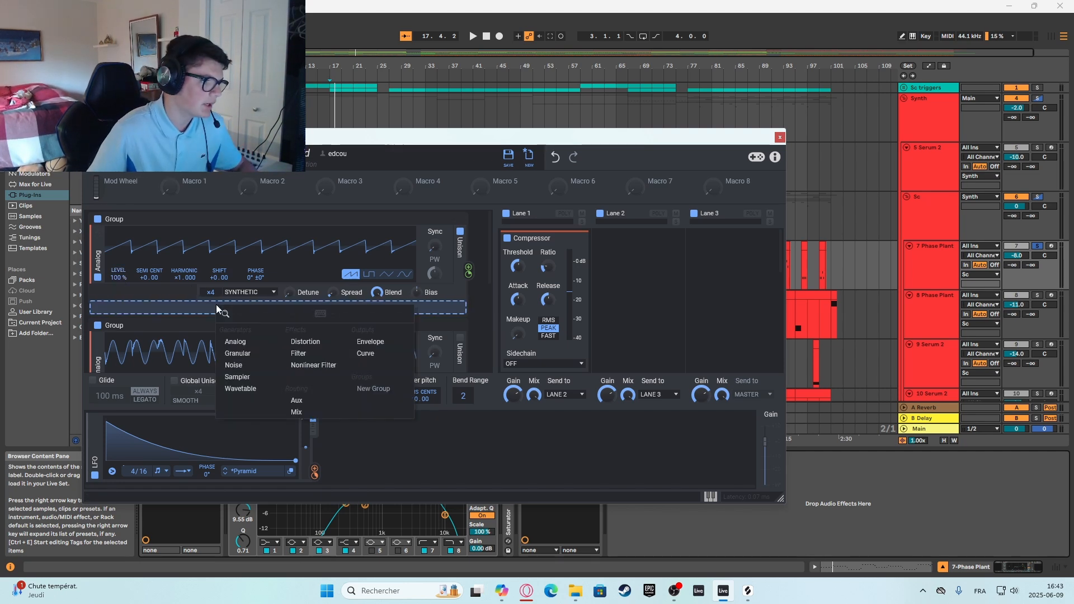
pyautogui.click(347, 345)
pyautogui.scroll(-3, 170, 311)
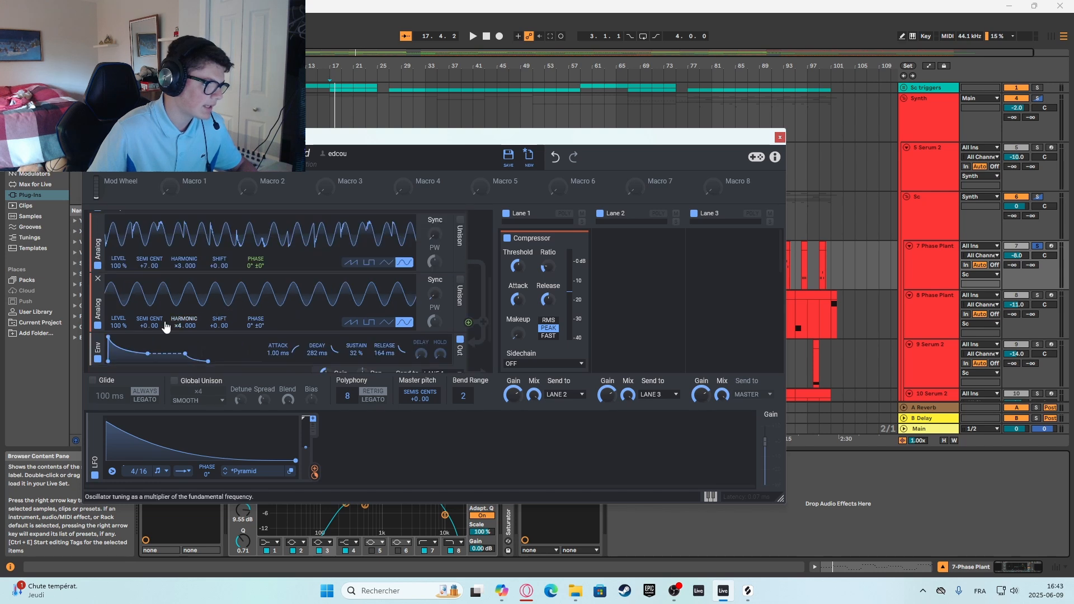
pyautogui.scroll(-2, 165, 326)
pyautogui.scroll(2, 307, 287)
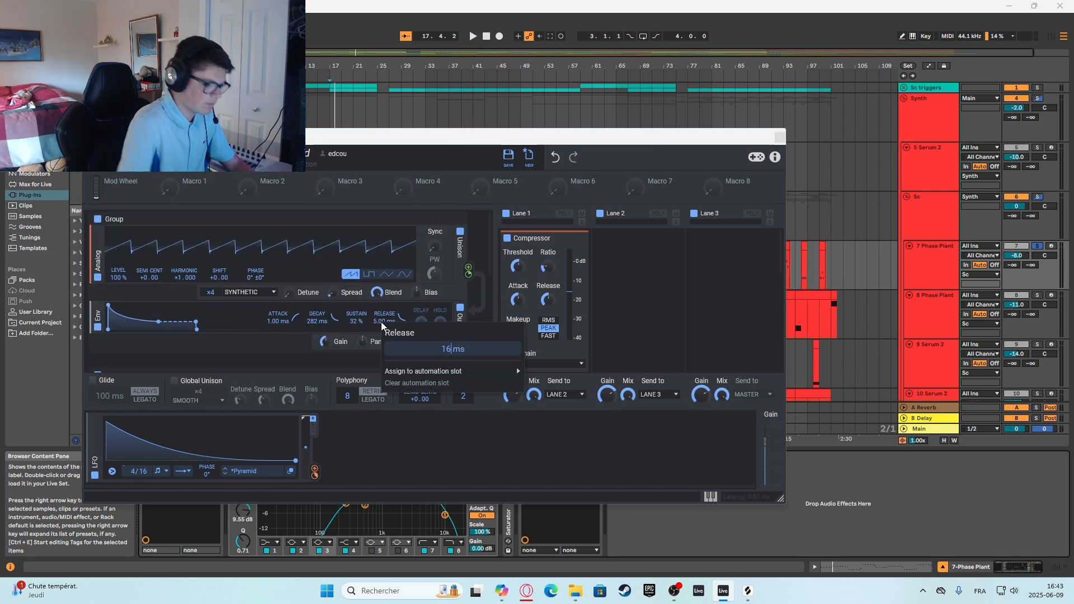
pyautogui.press('space')
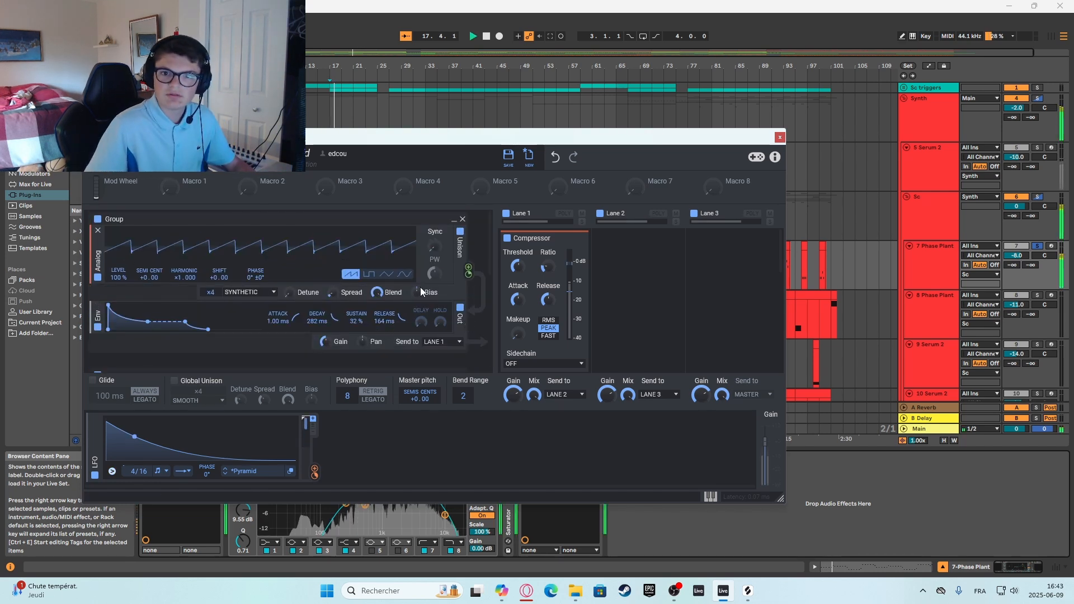
# Toggle and remove the envelope added below the sawtooth oscillator, and close the Phase Plant window.
pyautogui.click(98, 328)
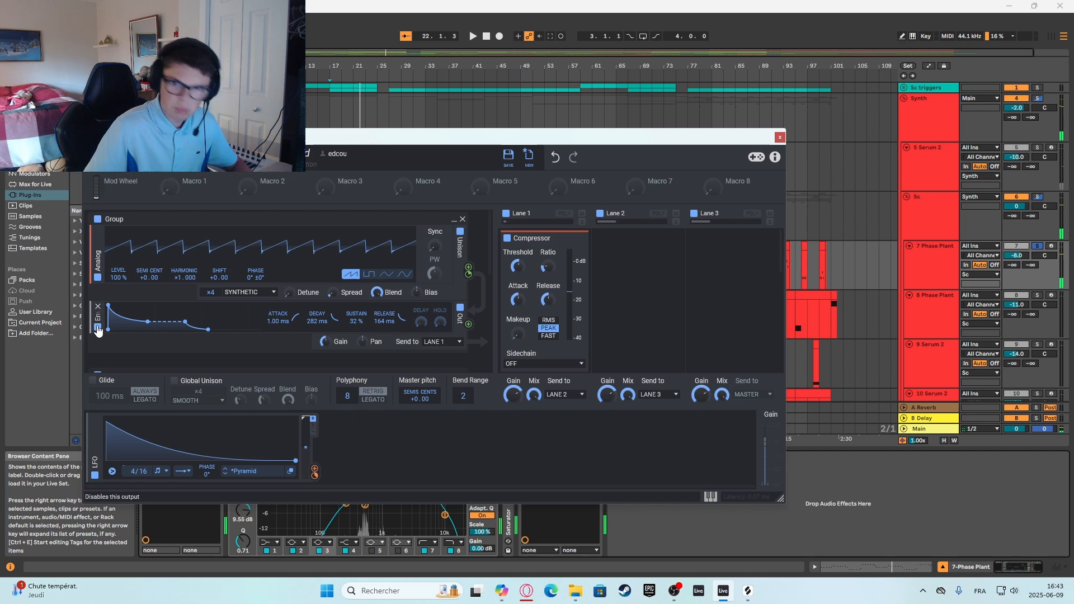
pyautogui.click(99, 308)
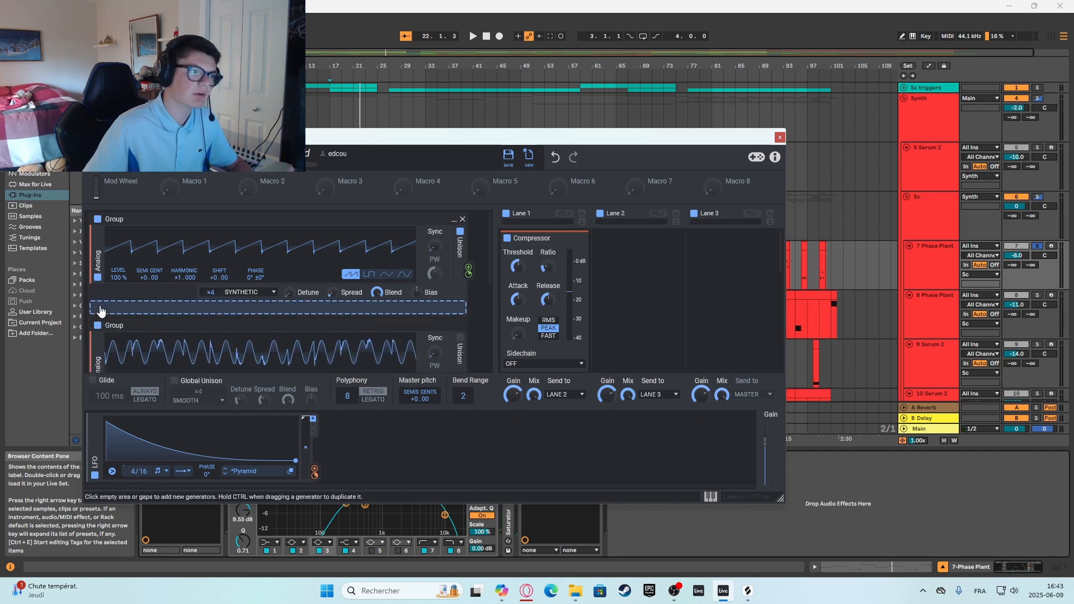
pyautogui.click(781, 138)
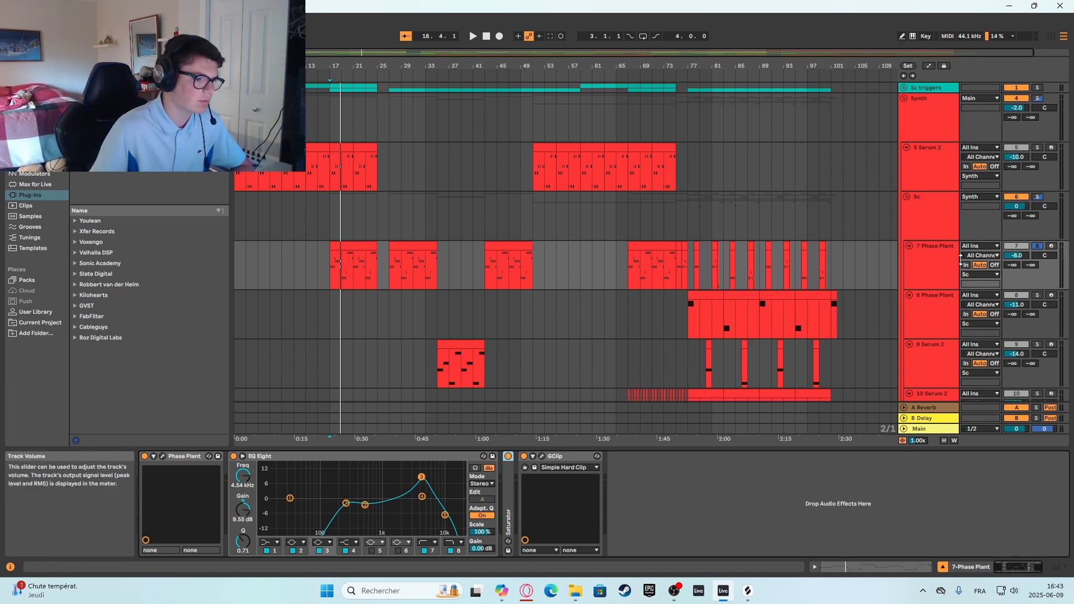
# Reopen Phase Plant, bypass the Lane 1 reverb to hear the sound without it, re-enable the reverb and close the window.
pyautogui.click(163, 456)
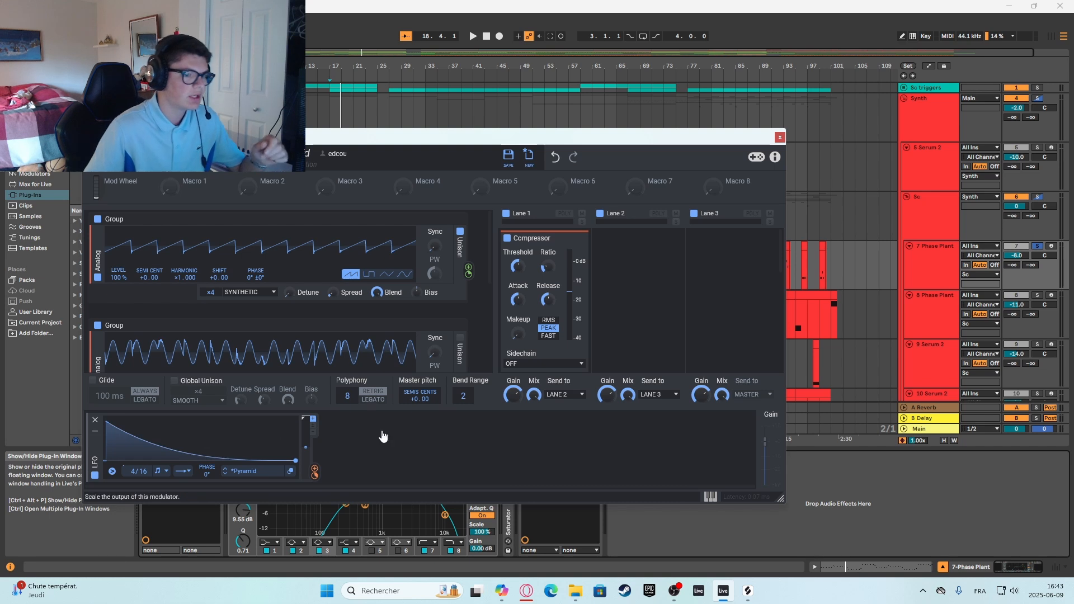
pyautogui.scroll(-4, 537, 304)
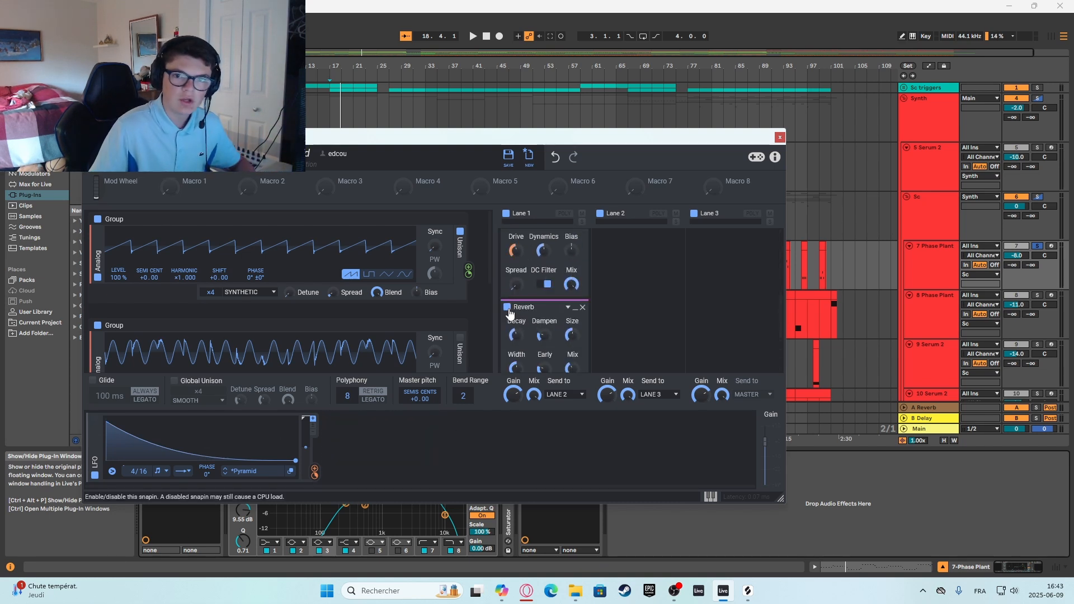
pyautogui.click(508, 309)
pyautogui.press('space')
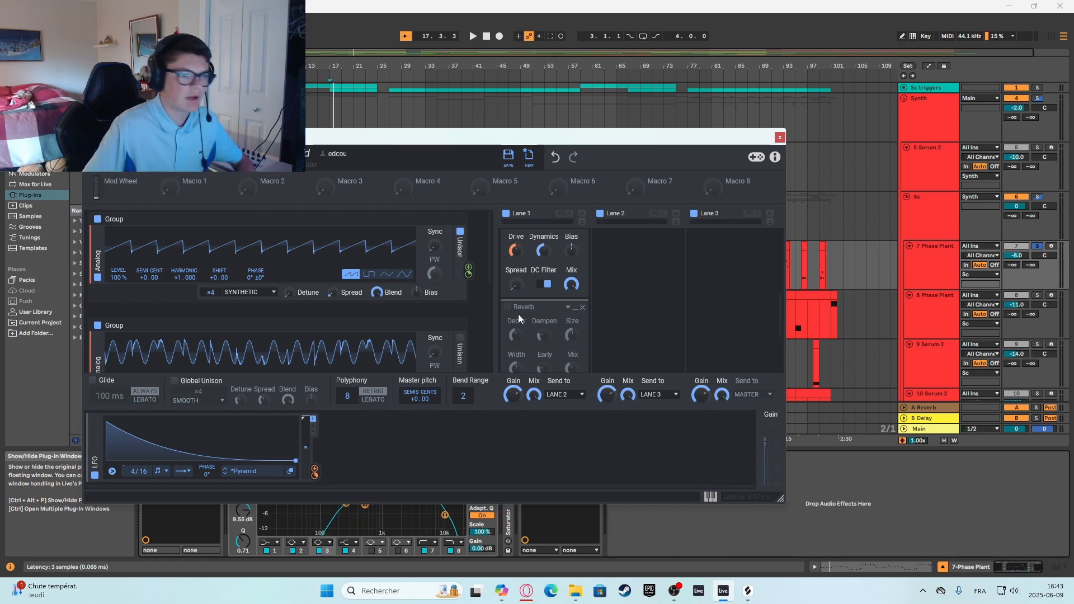
pyautogui.click(508, 307)
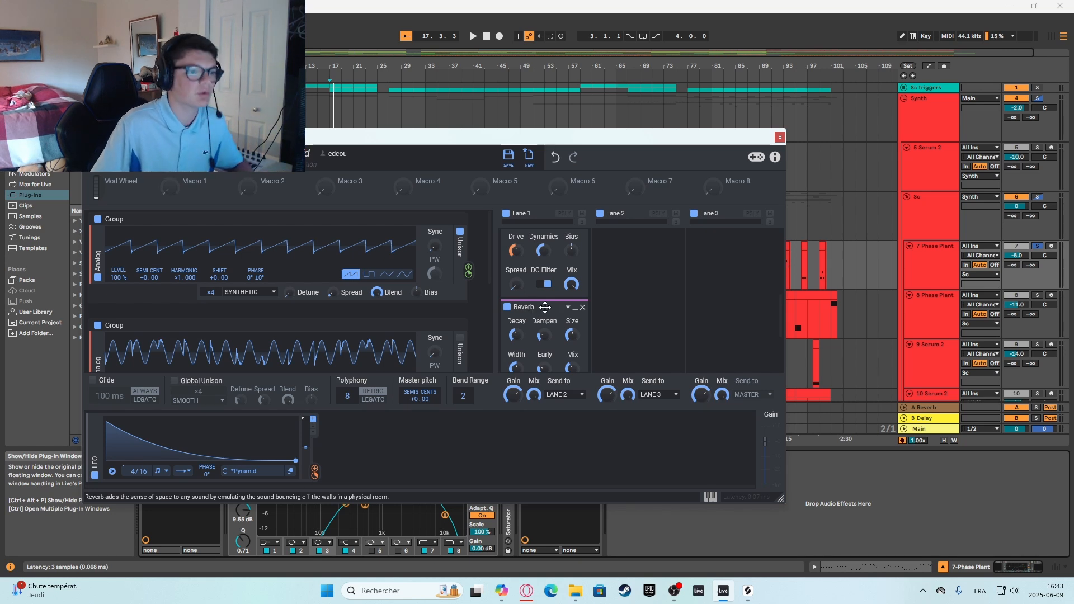
pyautogui.click(780, 137)
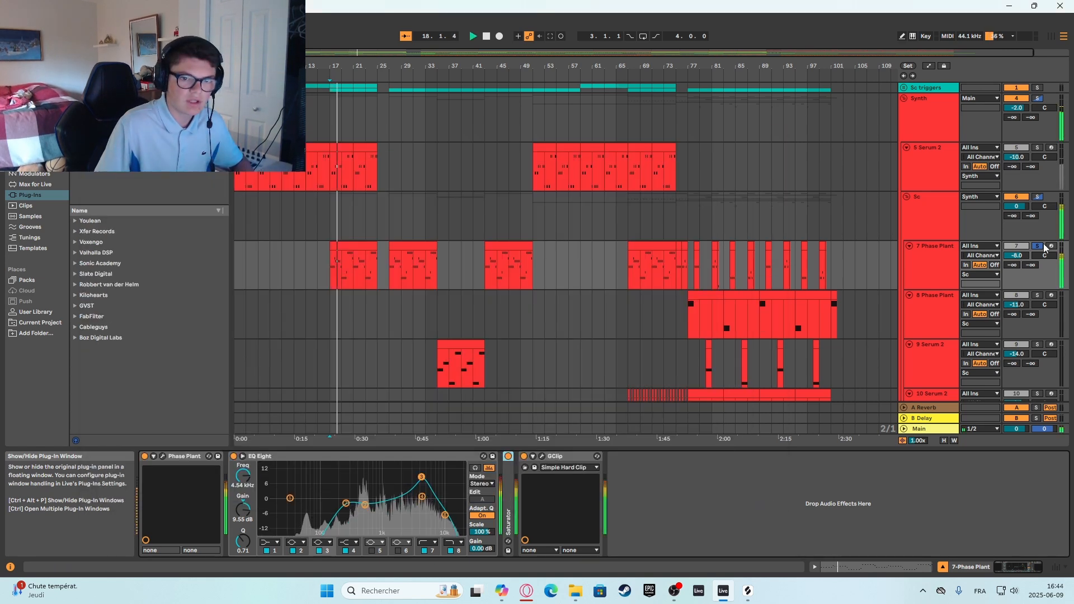
# Stop playback and turn off solo on the 7 Phase Plant track.
pyautogui.press('space')
pyautogui.click(1039, 246)
pyautogui.scroll(-1, 411, 263)
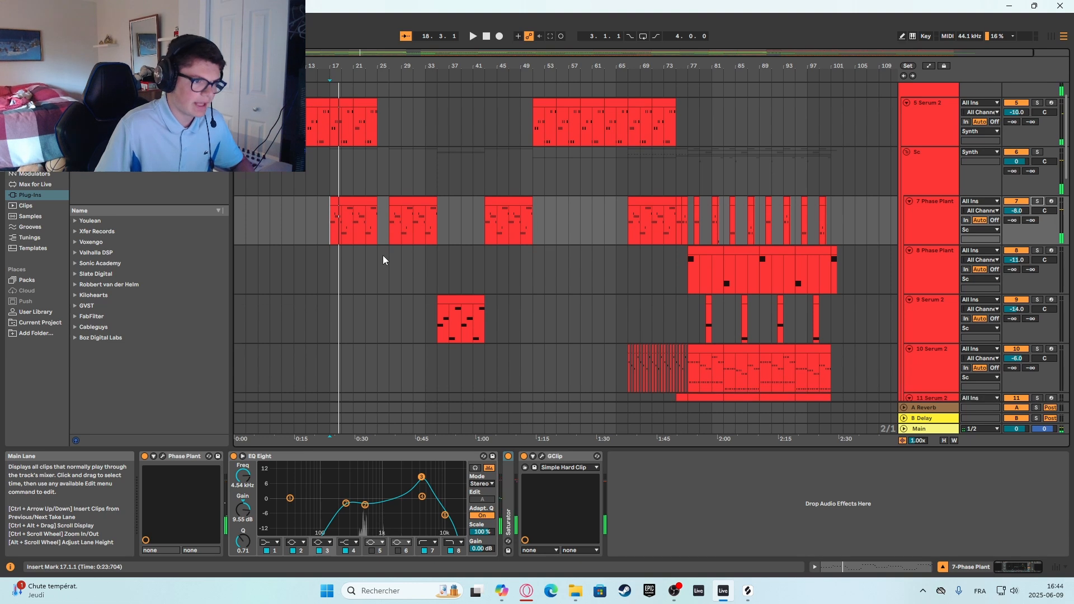
# Play the arrangement from bar 25 while looking over the vocal, FX and drum tracks.
pyautogui.click(383, 255)
pyautogui.scroll(-8, 431, 383)
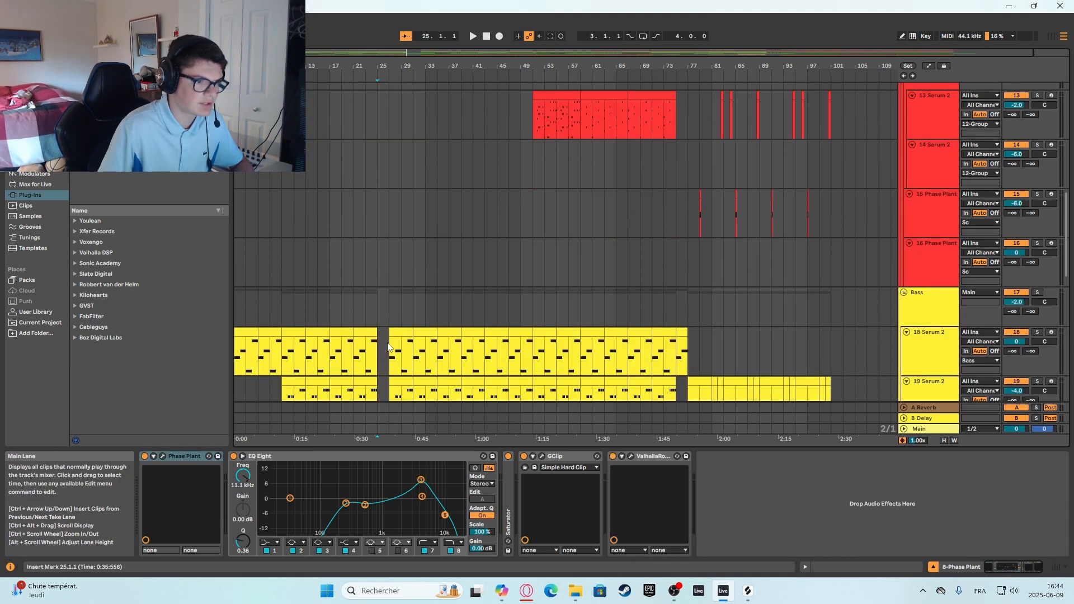
pyautogui.scroll(-10, 385, 335)
pyautogui.press('space')
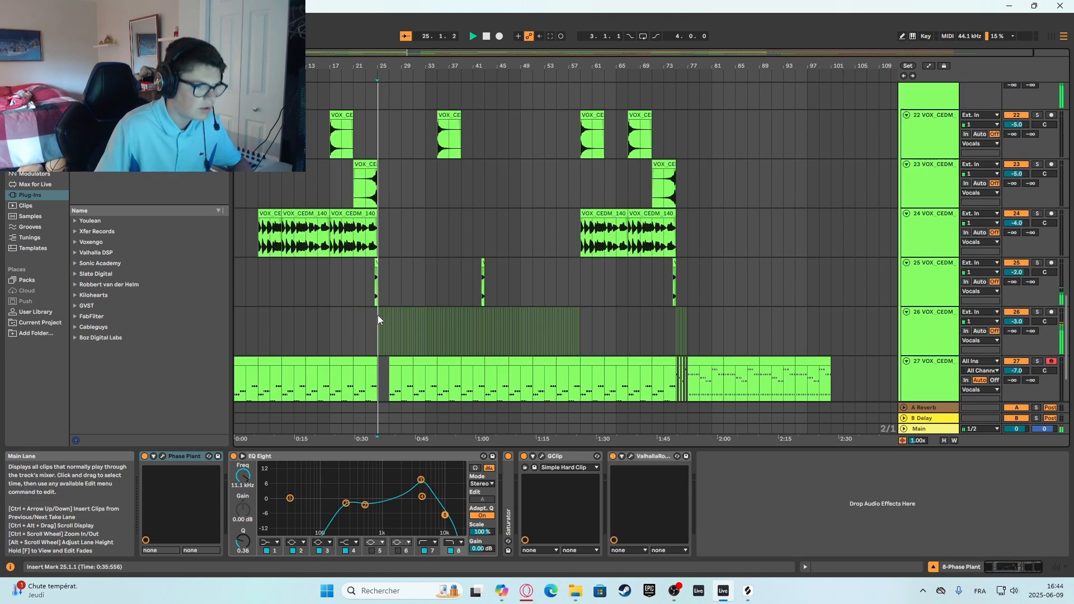
pyautogui.scroll(-3, 403, 294)
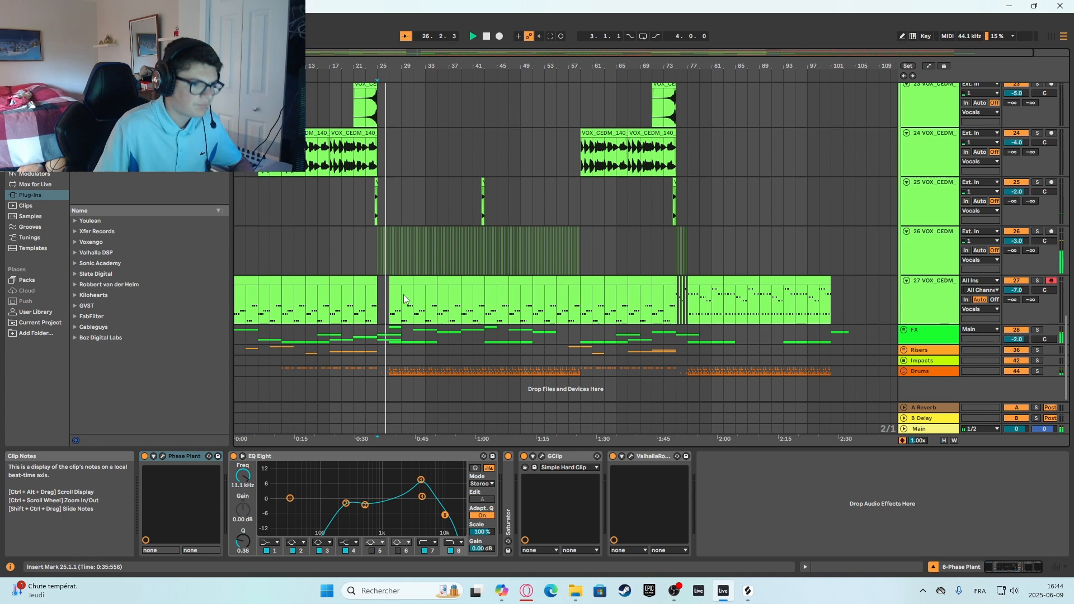
pyautogui.scroll(4, 784, 260)
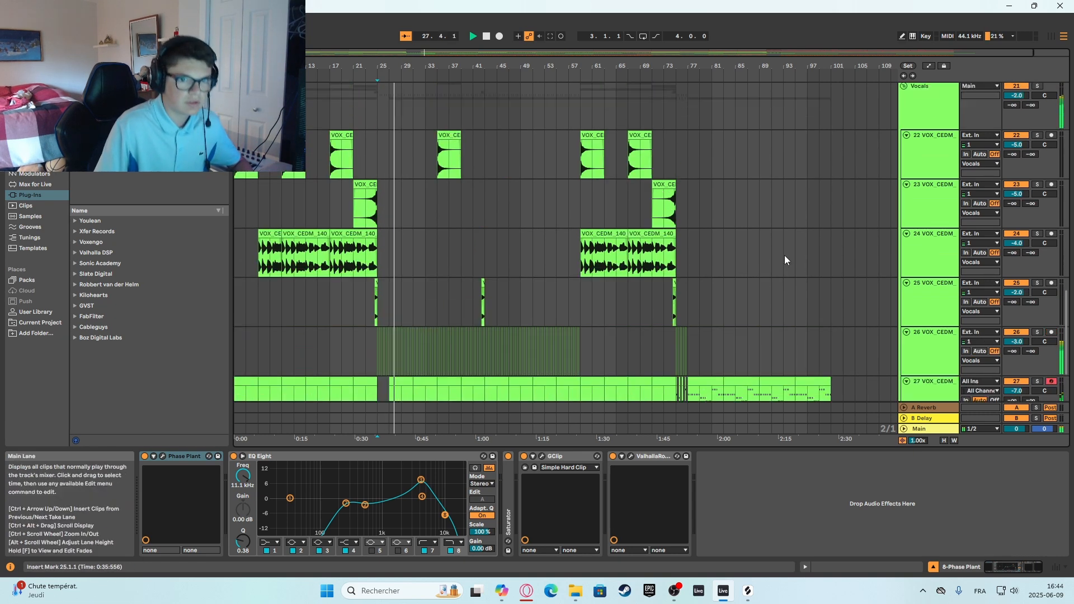
pyautogui.scroll(12, 547, 259)
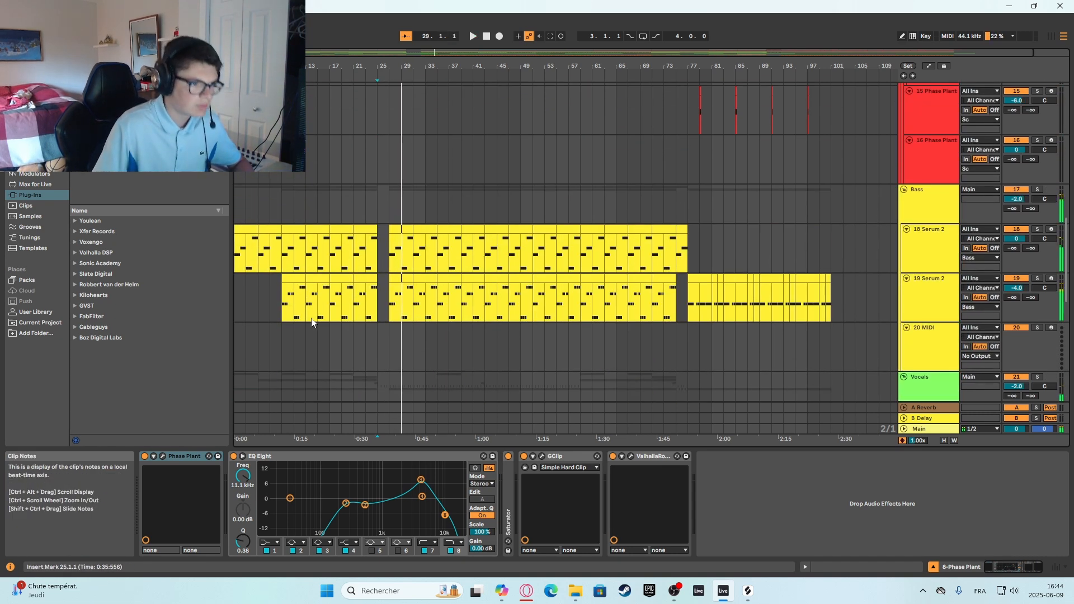
# Audition the bass from bar 25 on the 19 Serum 2 track, and place the insert marker at bar 27 on 18 Serum 2.
pyautogui.moveTo(282, 255); pyautogui.dragTo(376, 307)
pyautogui.click(377, 312)
pyautogui.press('space')
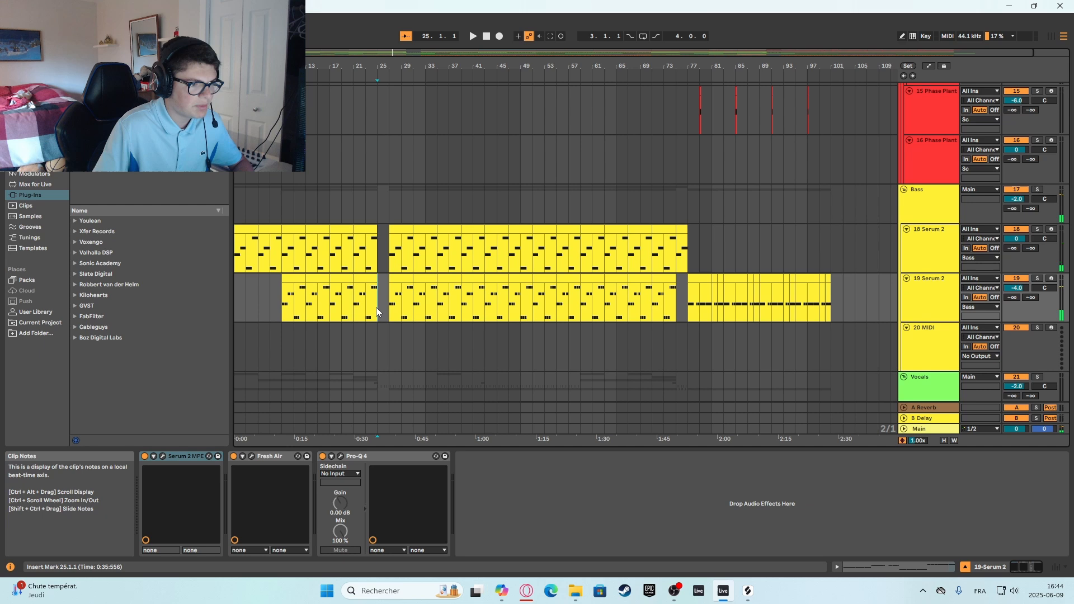
pyautogui.click(390, 271)
# Review the clips on the 7 Phase Plant track and place the insert marker at bar 17.
pyautogui.scroll(15, 392, 274)
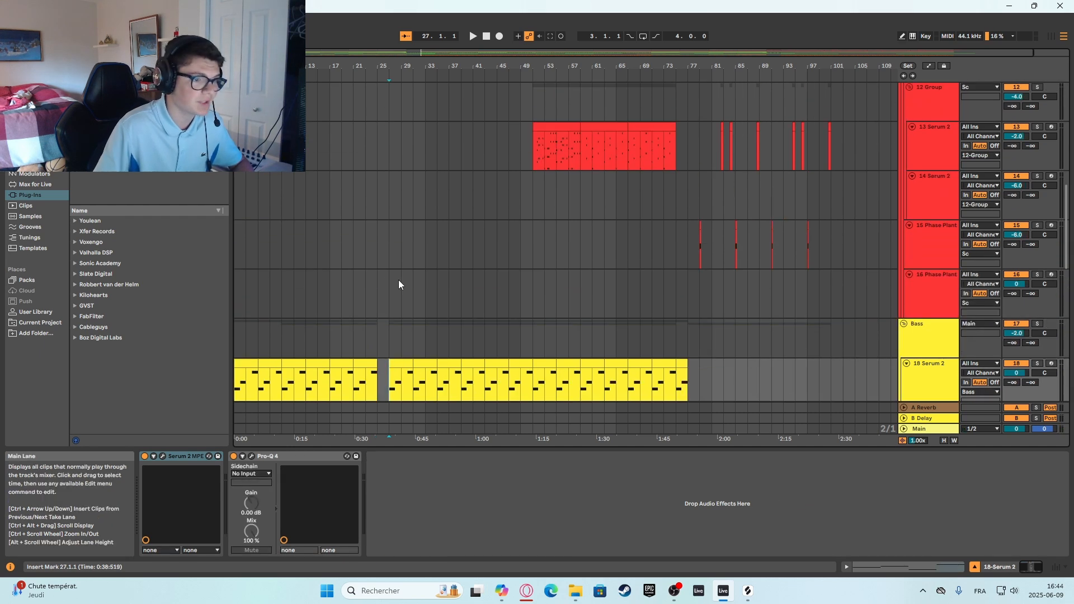
pyautogui.scroll(5, 408, 287)
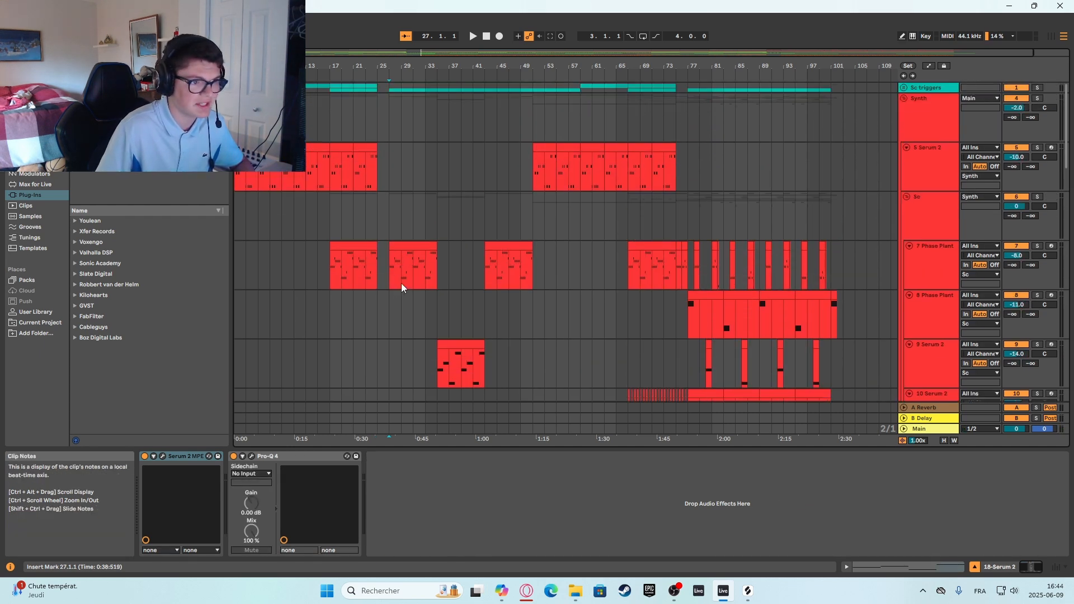
pyautogui.moveTo(392, 276); pyautogui.dragTo(432, 264)
pyautogui.moveTo(326, 255); pyautogui.dragTo(432, 268)
pyautogui.click(331, 277)
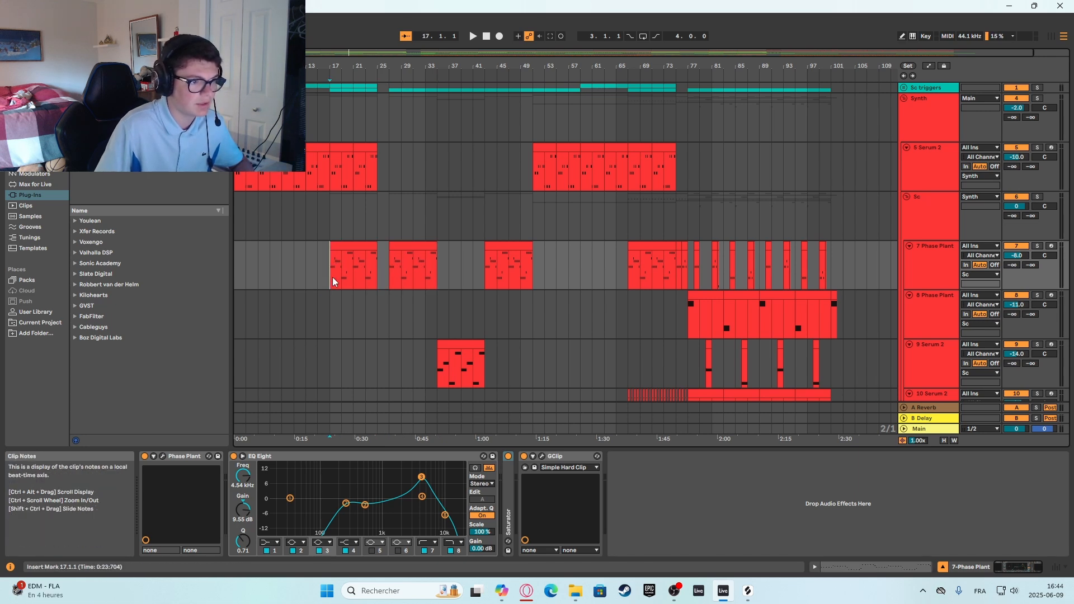
# Place the insert marker at bar 35 on the 9 Serum 2 track and view its device chain.
pyautogui.scroll(-1, 364, 294)
pyautogui.click(425, 324)
pyautogui.click(437, 325)
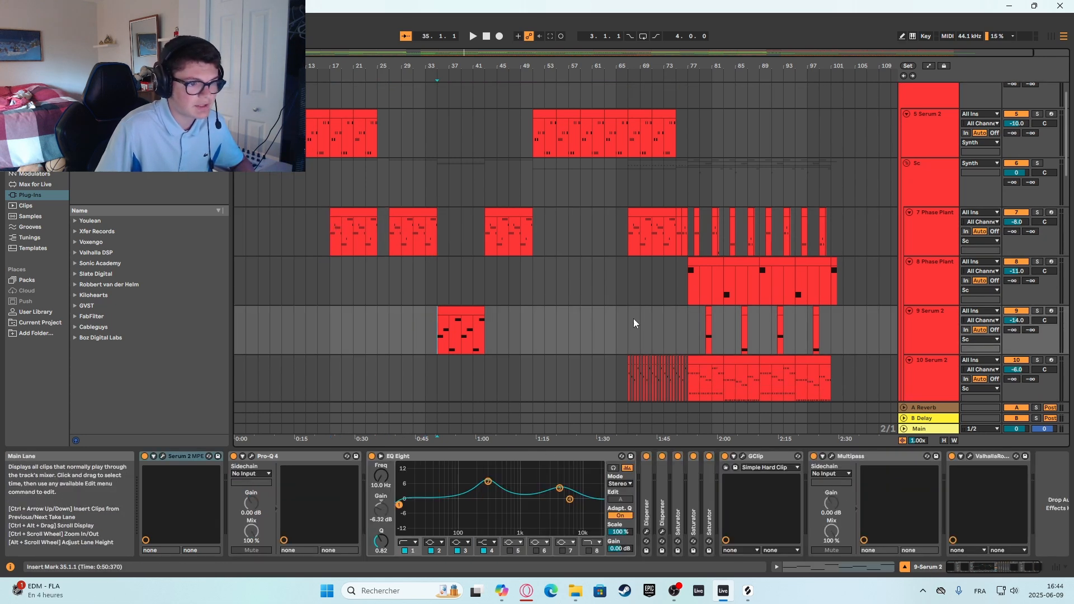
pyautogui.click(902, 338)
pyautogui.click(909, 311)
pyautogui.click(909, 311)
pyautogui.click(924, 333)
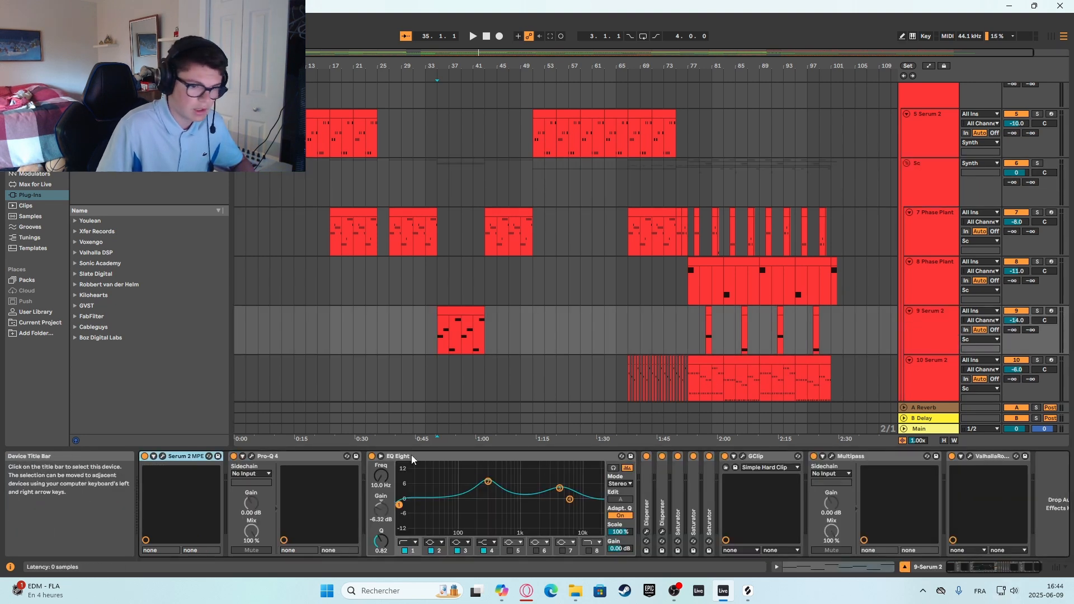
# Open Serum 2 on the 9 Serum 2 track, arm the track to try its sound, and close the synth window.
pyautogui.click(162, 456)
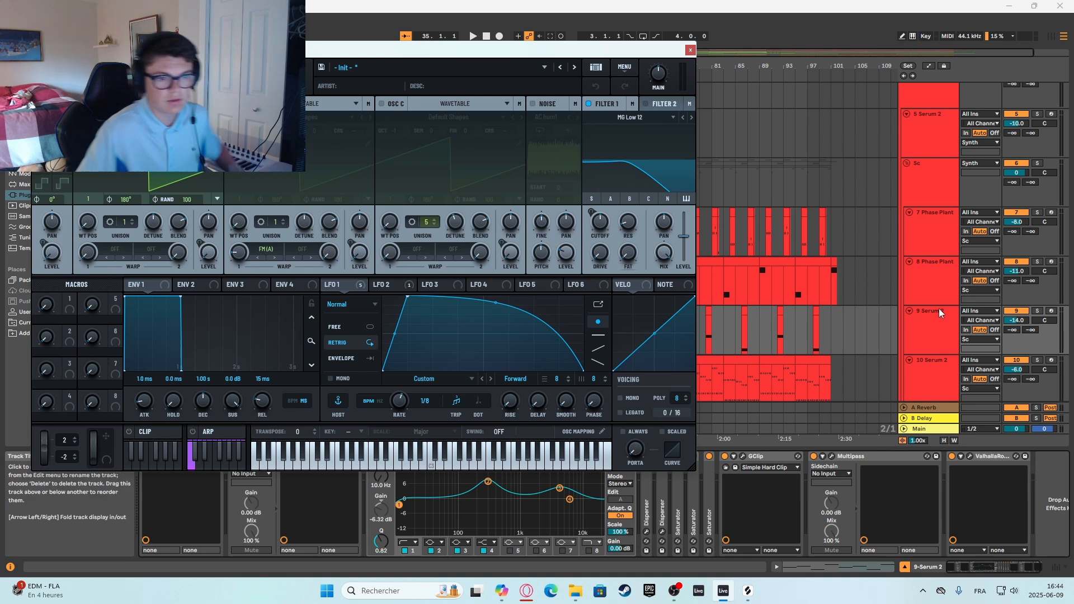
pyautogui.click(1060, 280)
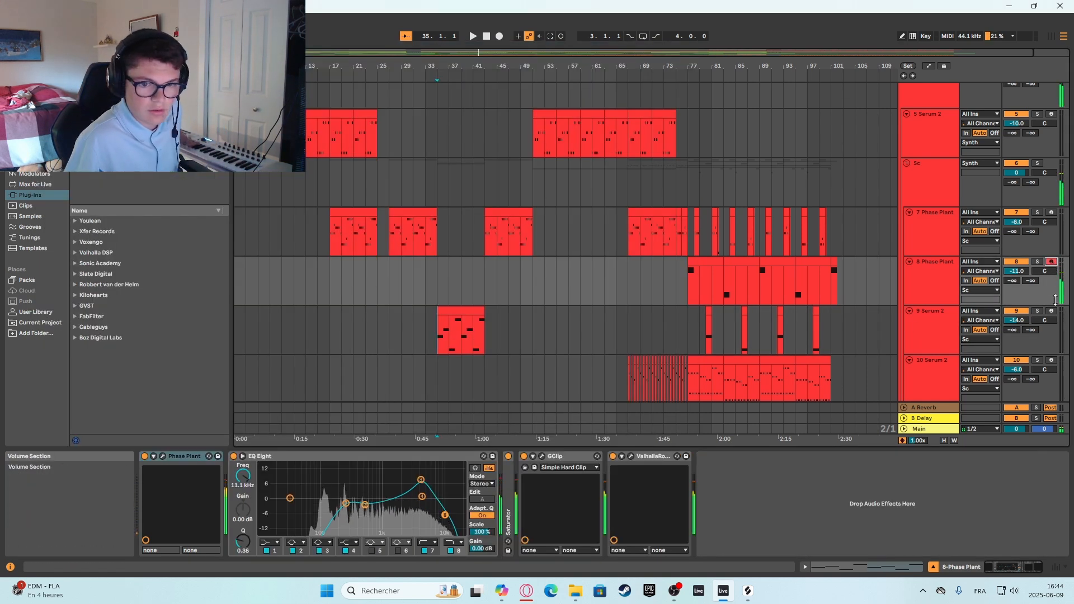
pyautogui.click(1052, 314)
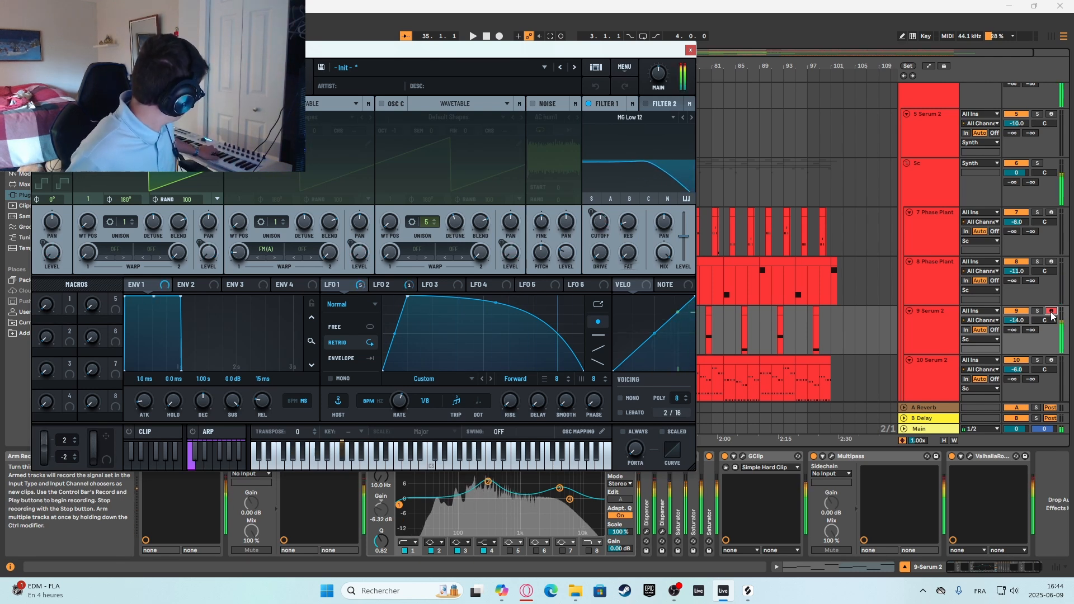
pyautogui.click(691, 50)
# Play the 9 Serum 2 clip from bar 35, stop playback, and place the insert marker at bar 43.
pyautogui.click(438, 308)
pyautogui.press('space')
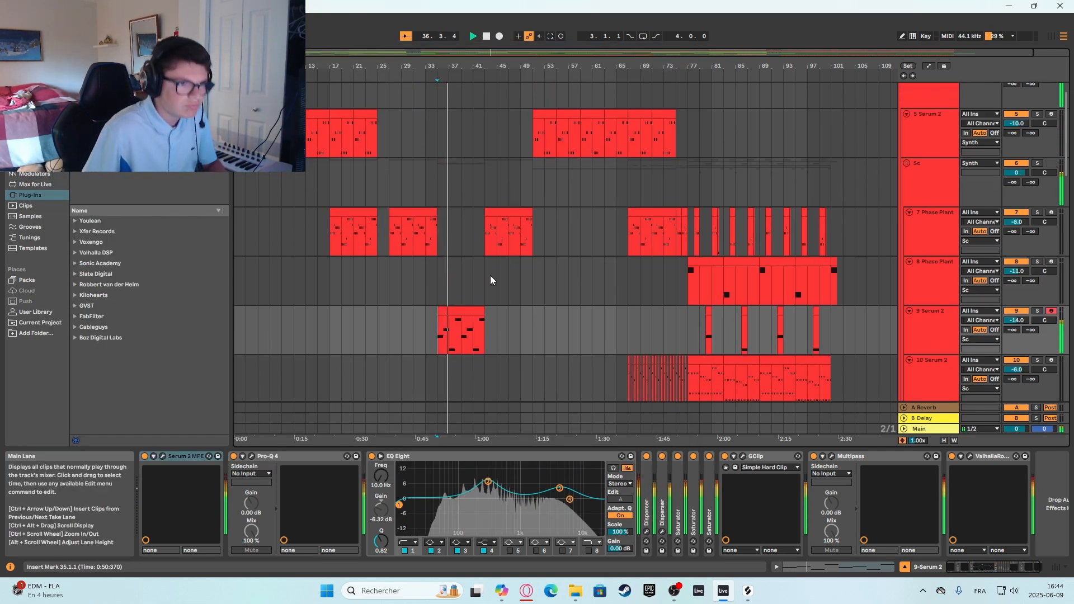
pyautogui.click(488, 260)
pyautogui.press('space')
# Look over the neighbouring synth tracks and play the 7 Phase Plant clip from bar 43.
pyautogui.scroll(-1, 620, 240)
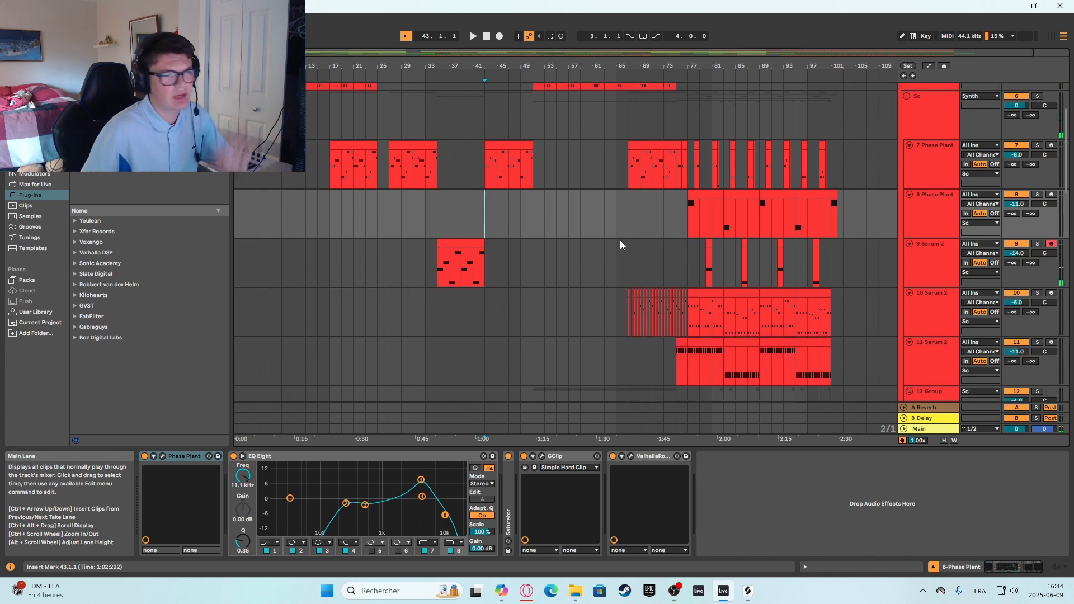
pyautogui.scroll(-1, 620, 239)
pyautogui.scroll(3, 609, 196)
pyautogui.scroll(-1, 511, 224)
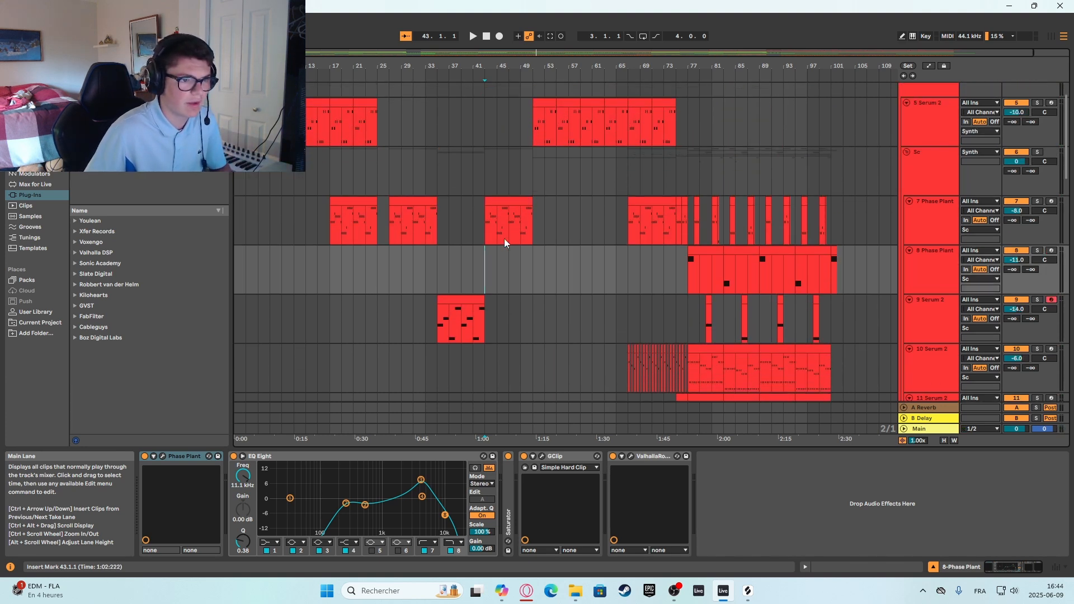
pyautogui.click(488, 243)
pyautogui.press('space')
pyautogui.scroll(-1, 727, 207)
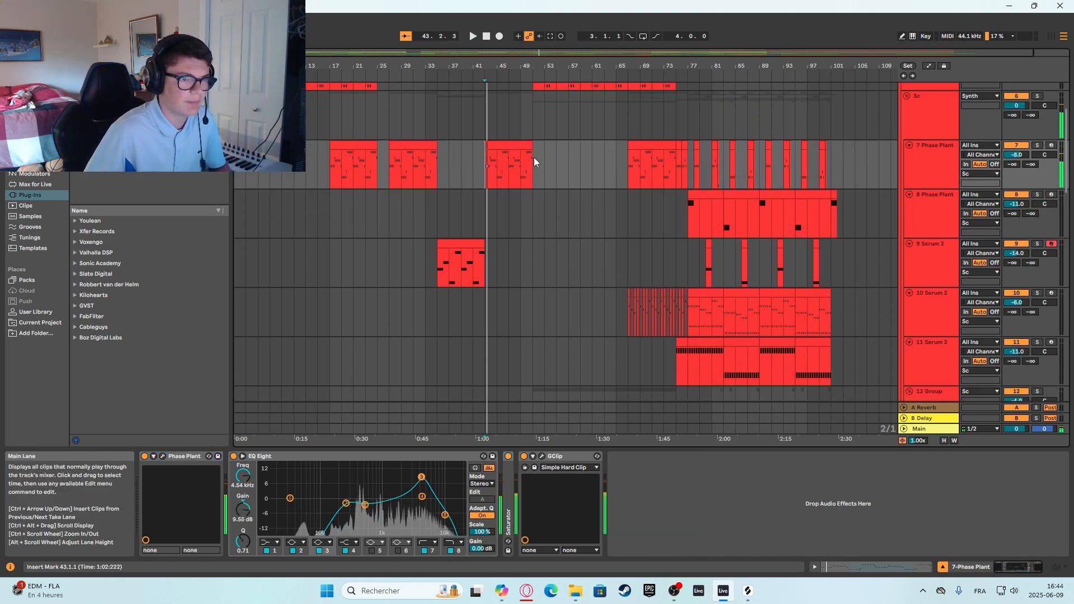
# Play the 5 Serum 2 track from bar 51 and open its Serum 2 window to inspect the effects and oscillators.
pyautogui.click(532, 154)
pyautogui.scroll(1, 533, 155)
pyautogui.click(922, 144)
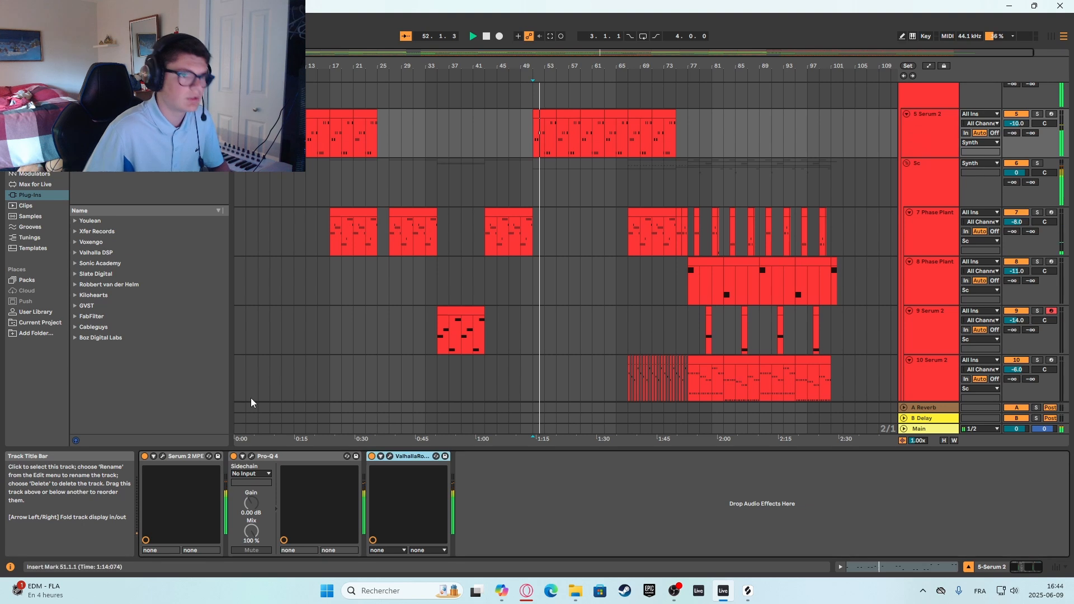
pyautogui.click(162, 456)
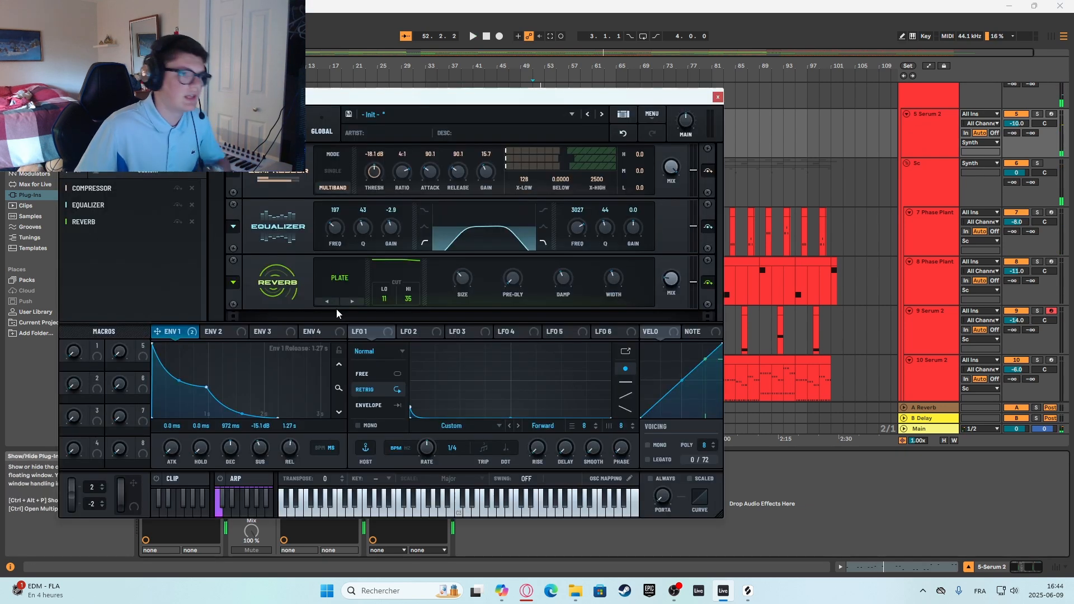
pyautogui.click(171, 124)
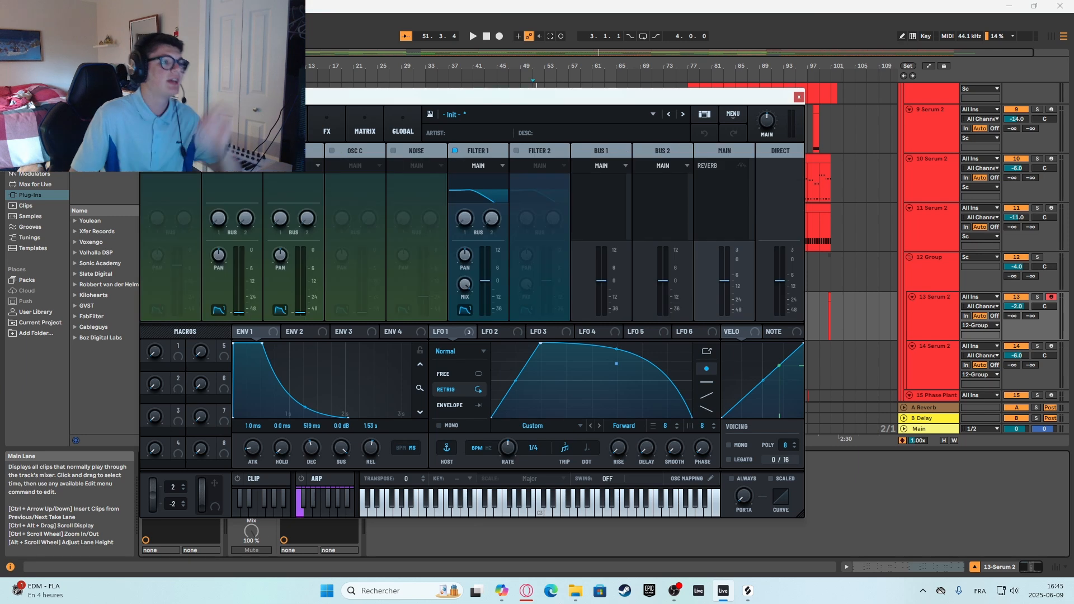
# Inspect the reverb effect and oscillators in the 13 Serum 2 track's synth, and close its window.
pyautogui.click(338, 127)
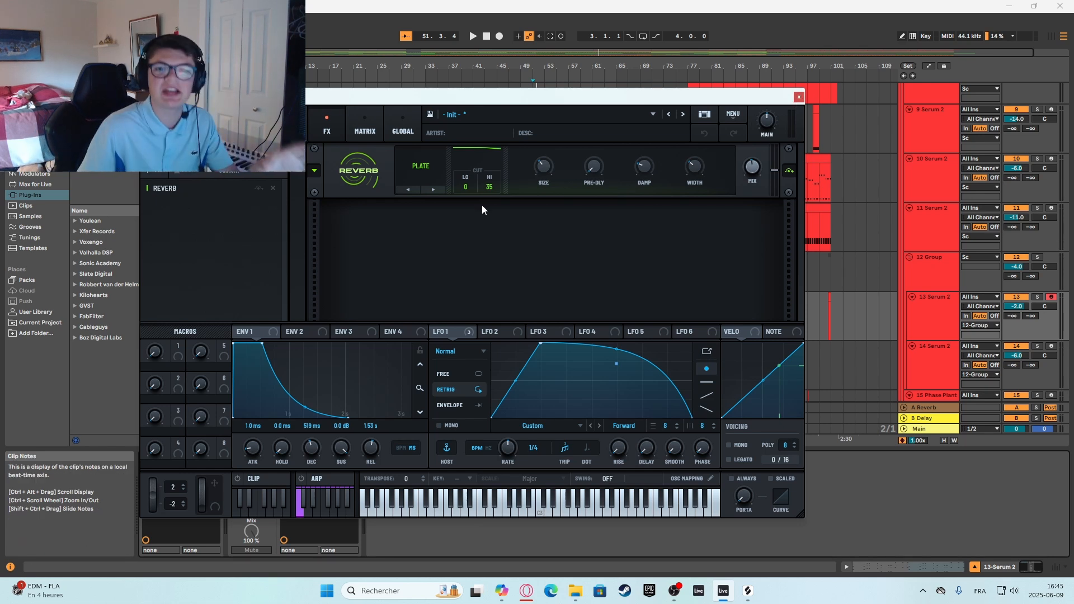
pyautogui.click(288, 127)
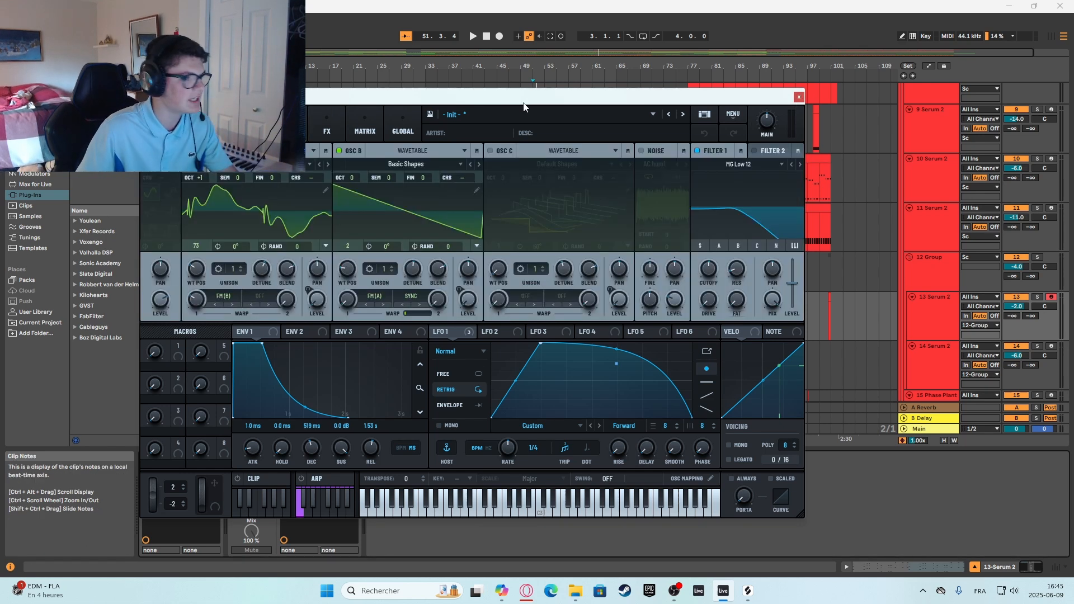
pyautogui.click(798, 97)
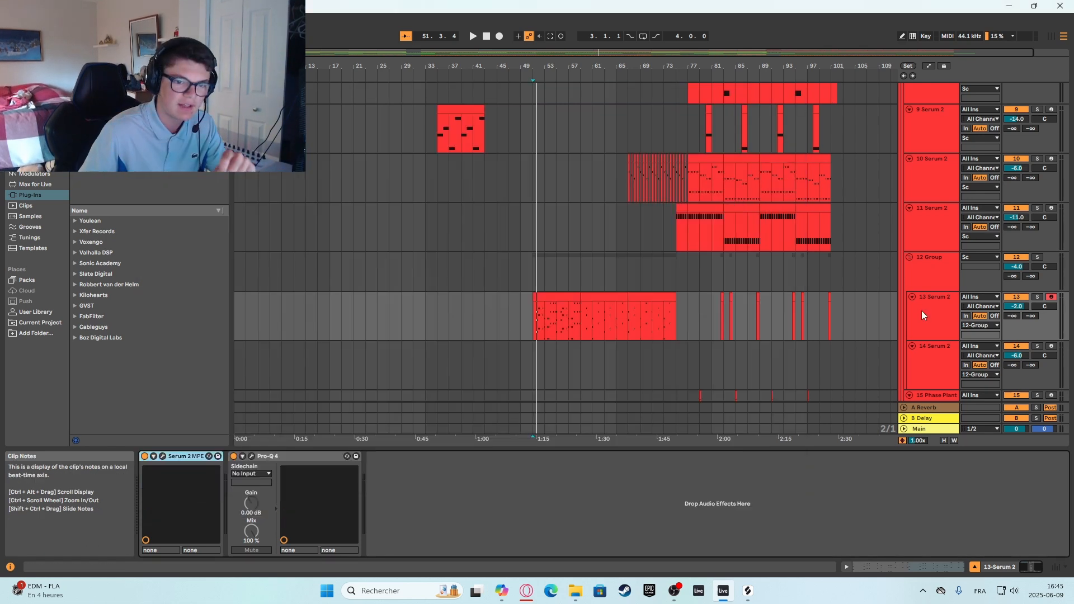
# Open Pro-Q 4 on the 13 Serum 2 track to check its low-cut curve, and close the window.
pyautogui.click(252, 457)
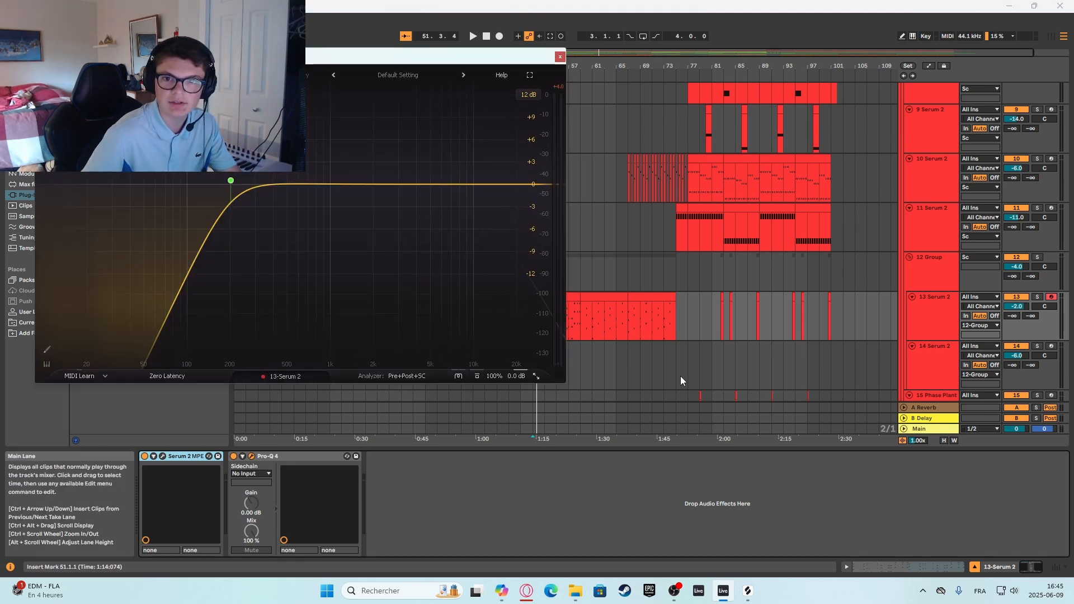
pyautogui.click(560, 57)
pyautogui.scroll(1, 870, 351)
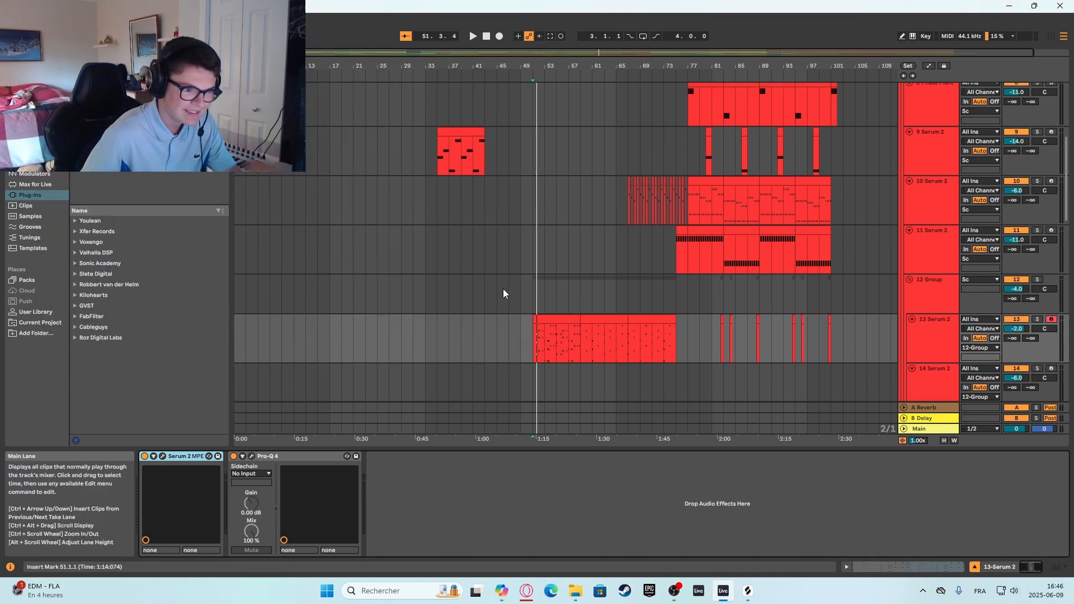
# Return the insert marker to bar 51, check the 13 Serum 2 track, and place the marker at bar 59 on 14 Serum 2.
pyautogui.click(531, 288)
pyautogui.click(948, 351)
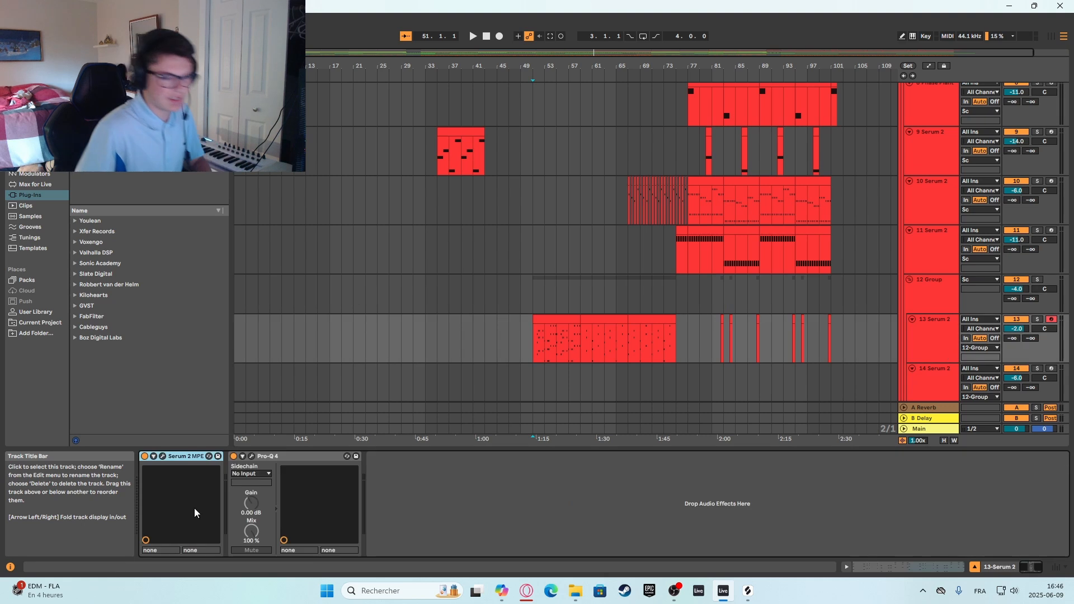
pyautogui.scroll(-4, 607, 353)
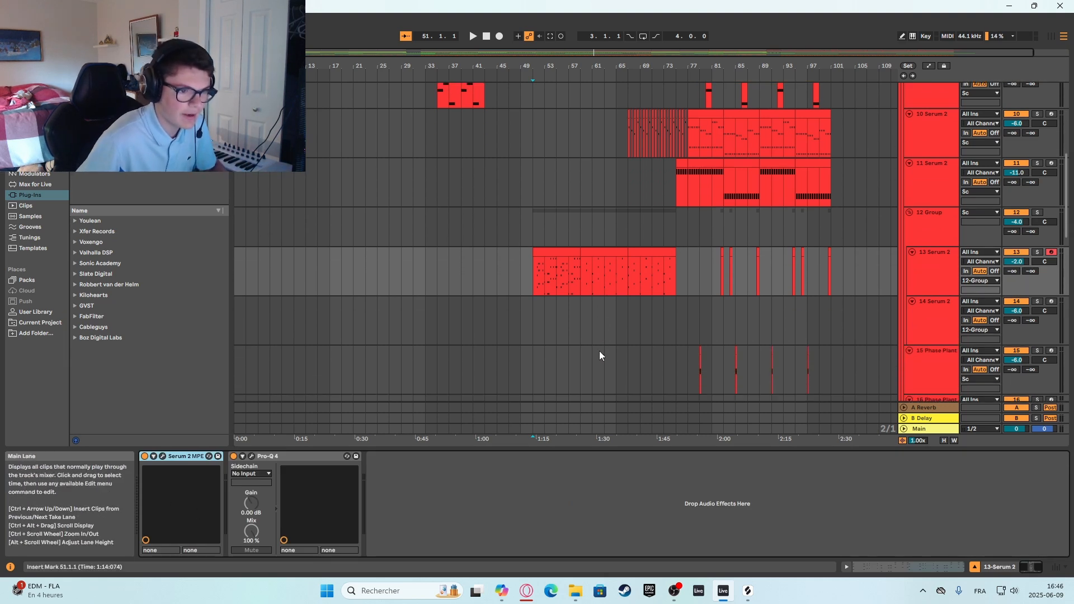
pyautogui.click(583, 267)
pyautogui.scroll(2, 789, 288)
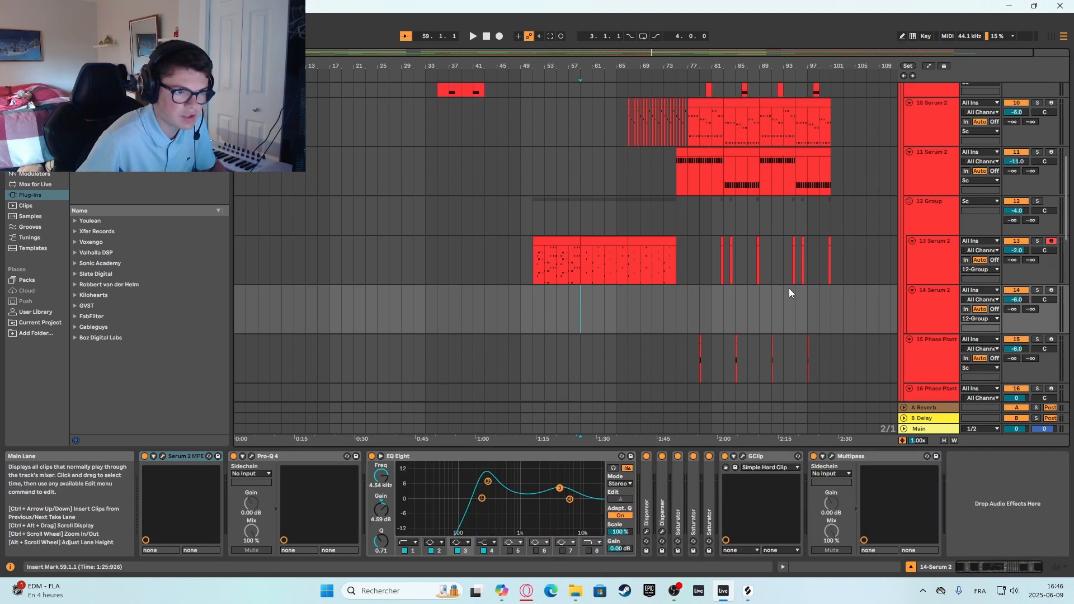
# Play the arrangement from bar 59, stop it, and select bars 59 to 61 in the 13 Serum 2 clip.
pyautogui.press('space')
pyautogui.scroll(8, 672, 261)
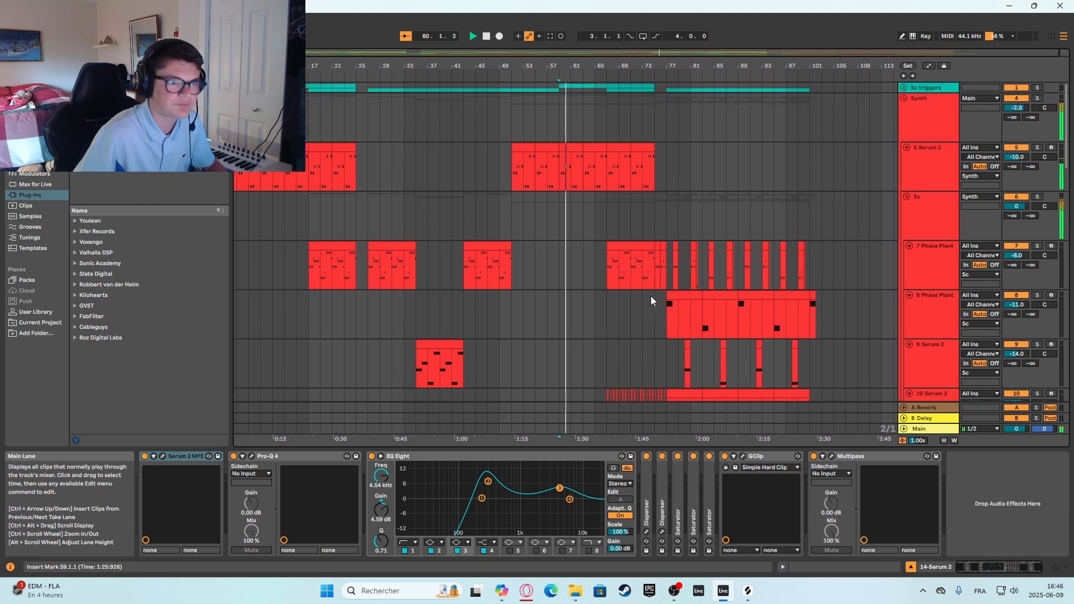
pyautogui.scroll(-10, 573, 333)
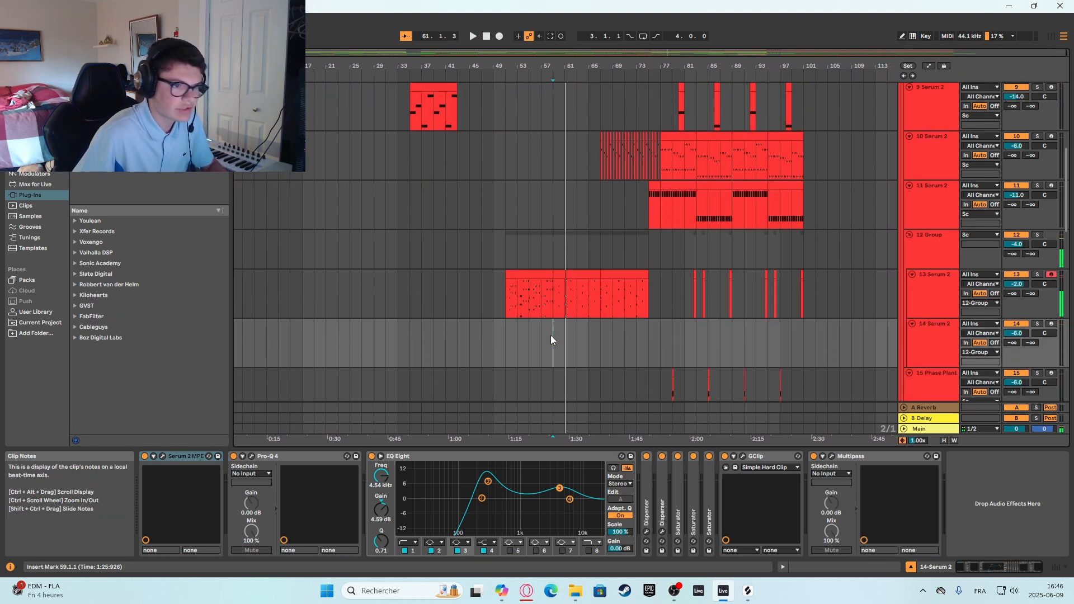
pyautogui.click(563, 235)
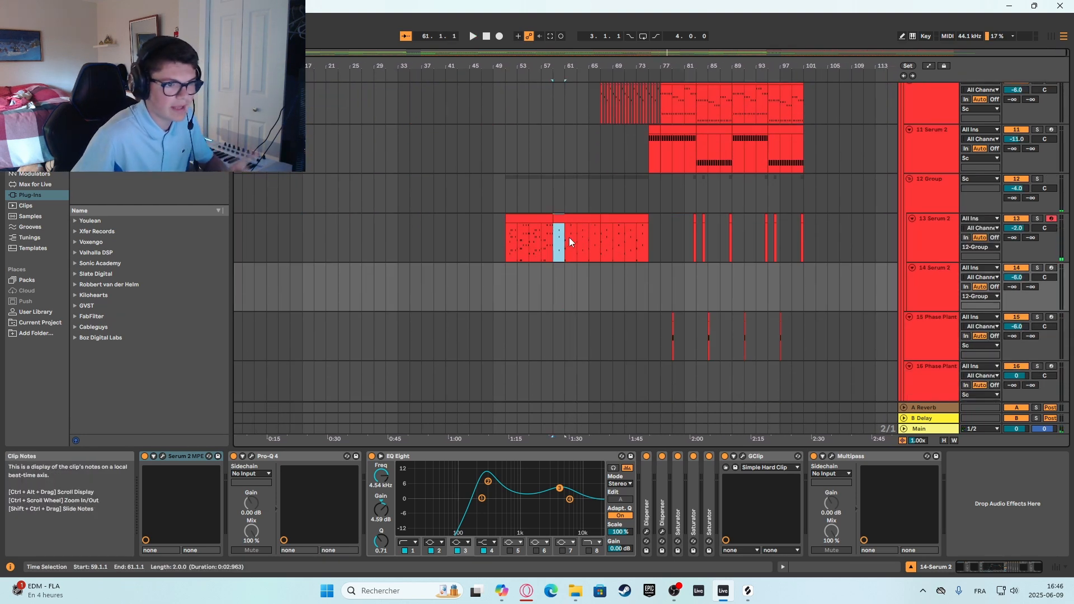
# Place the insert marker at bar 67, review the synth tracks there, and select the 10 Serum 2 track.
pyautogui.click(595, 163)
pyautogui.scroll(7, 613, 204)
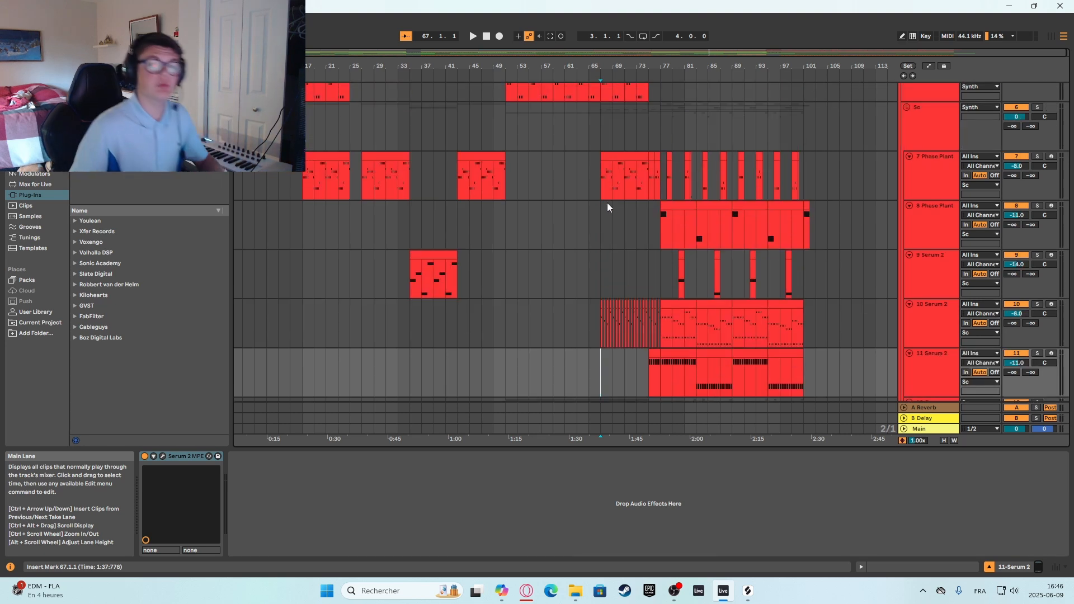
pyautogui.scroll(1, 649, 185)
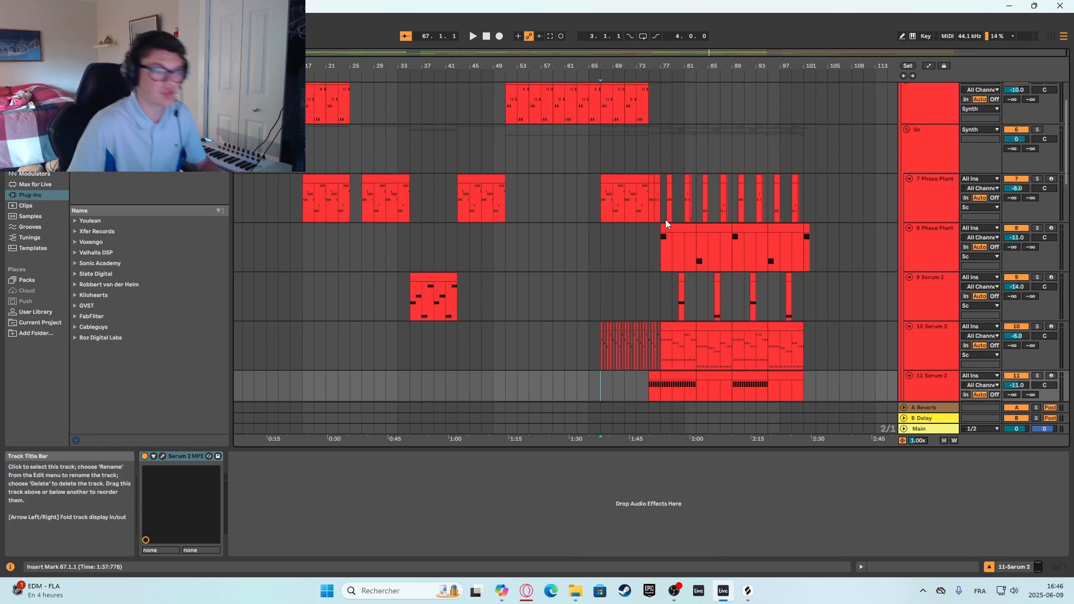
pyautogui.scroll(-2, 603, 292)
pyautogui.click(606, 287)
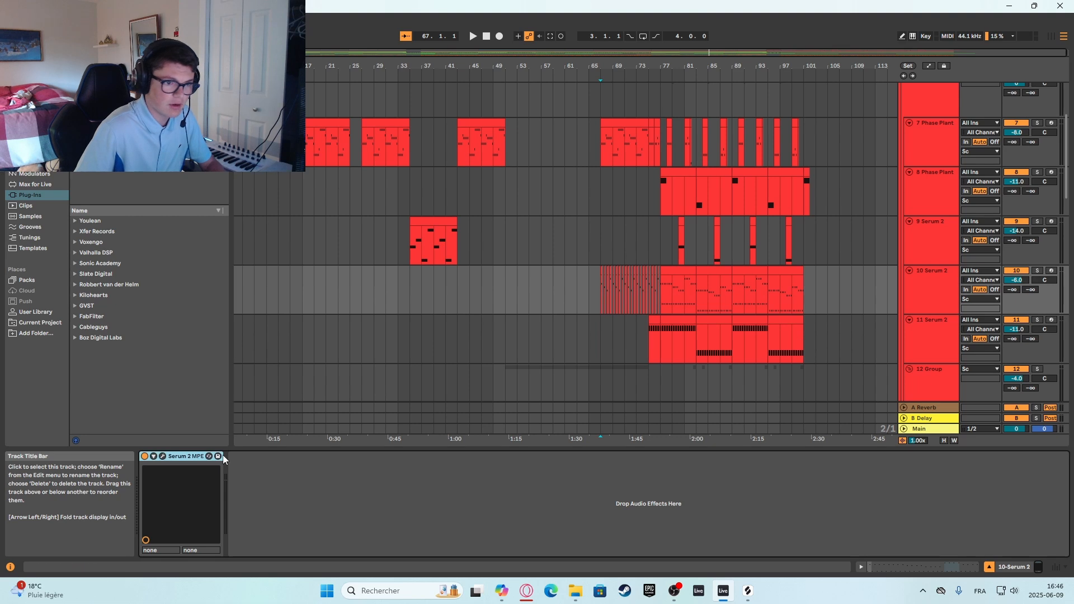
# Open the Serum 2 patch on the 10 Serum 2 track and audition a high note several times on its keyboard.
pyautogui.click(162, 456)
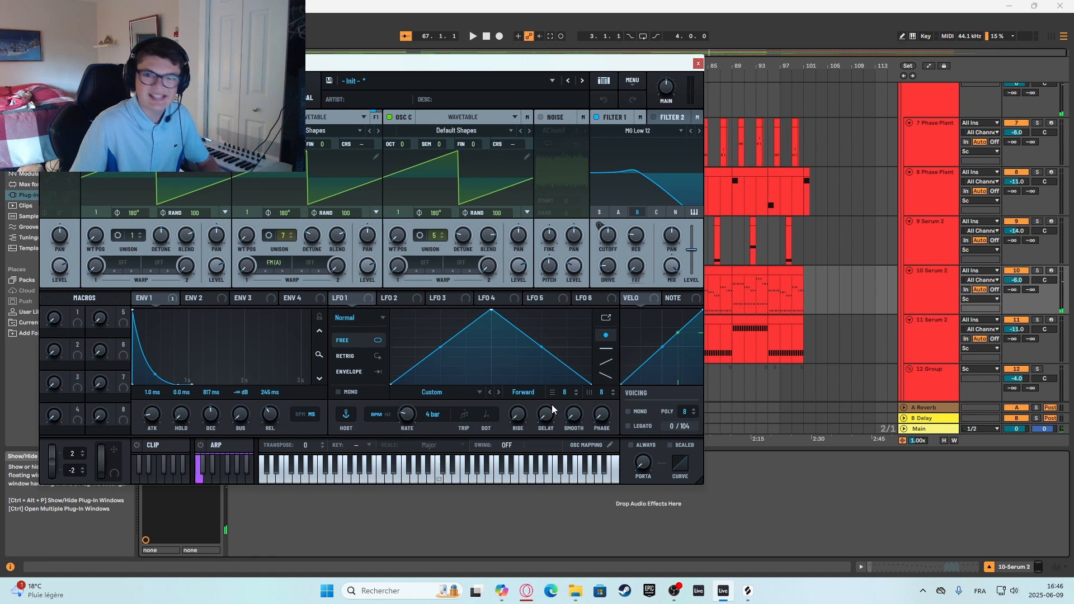
pyautogui.click(698, 64)
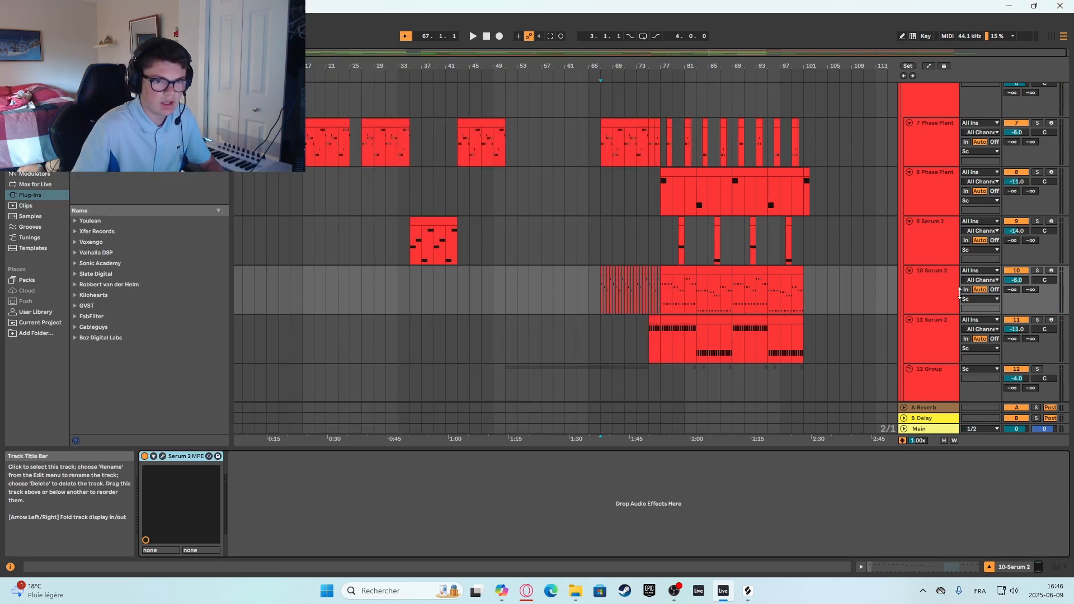
pyautogui.click(162, 456)
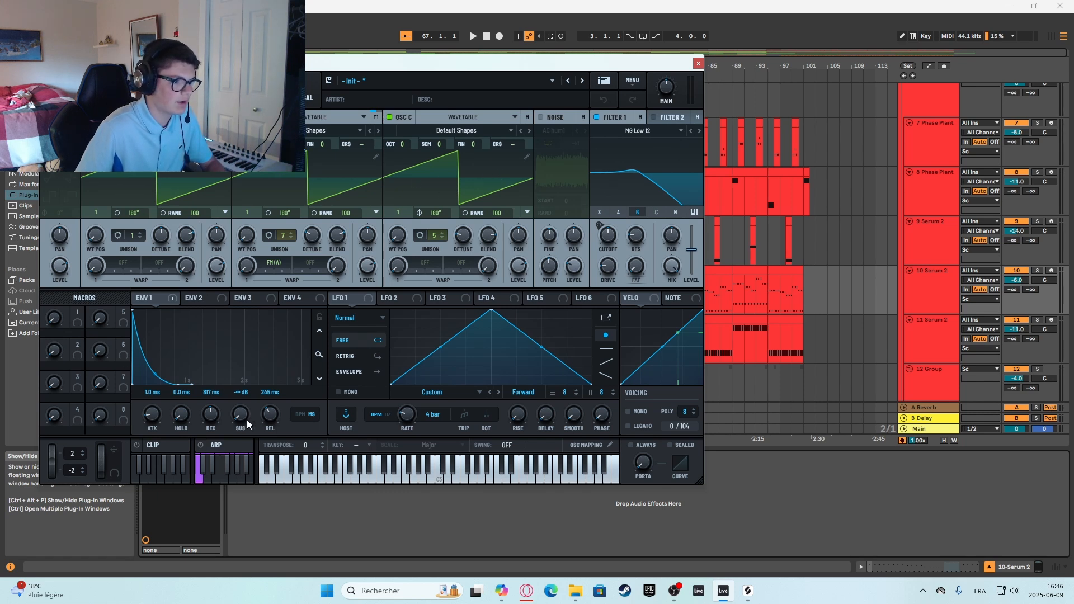
pyautogui.click(535, 481)
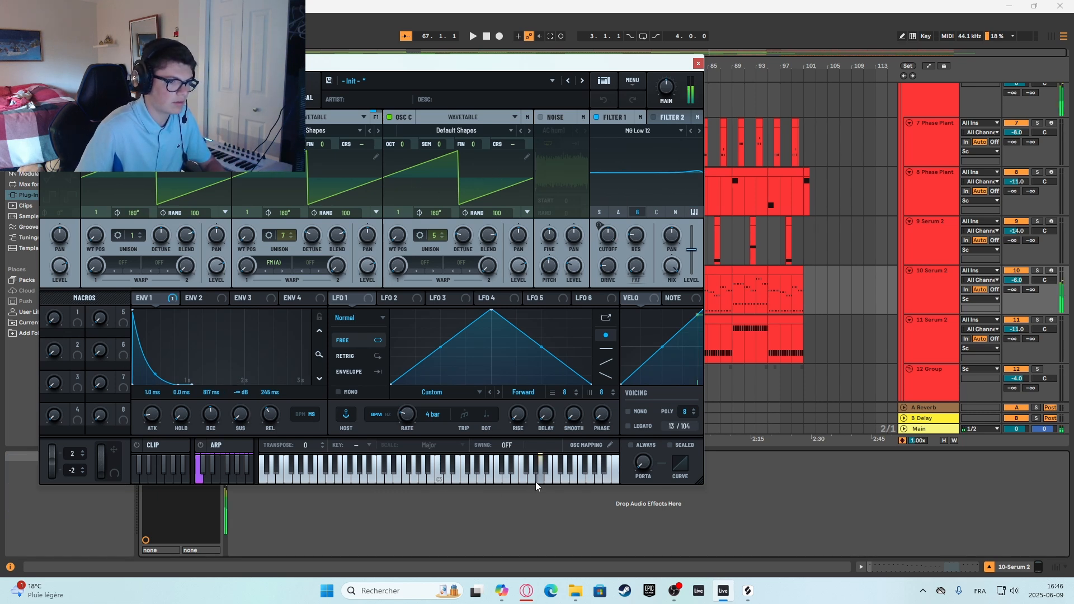
pyautogui.click(535, 482)
pyautogui.click(535, 482)
pyautogui.click(535, 482)
pyautogui.click(536, 482)
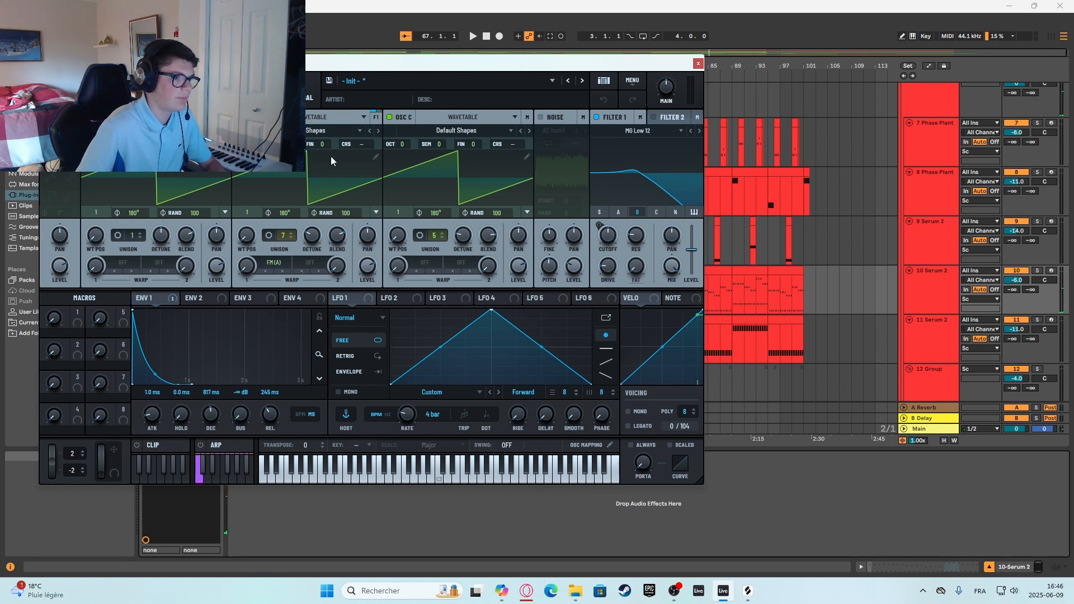
# Check the mixer routing and effects rack of the 10 Serum 2 patch, and close the plug-in window.
pyautogui.click(180, 91)
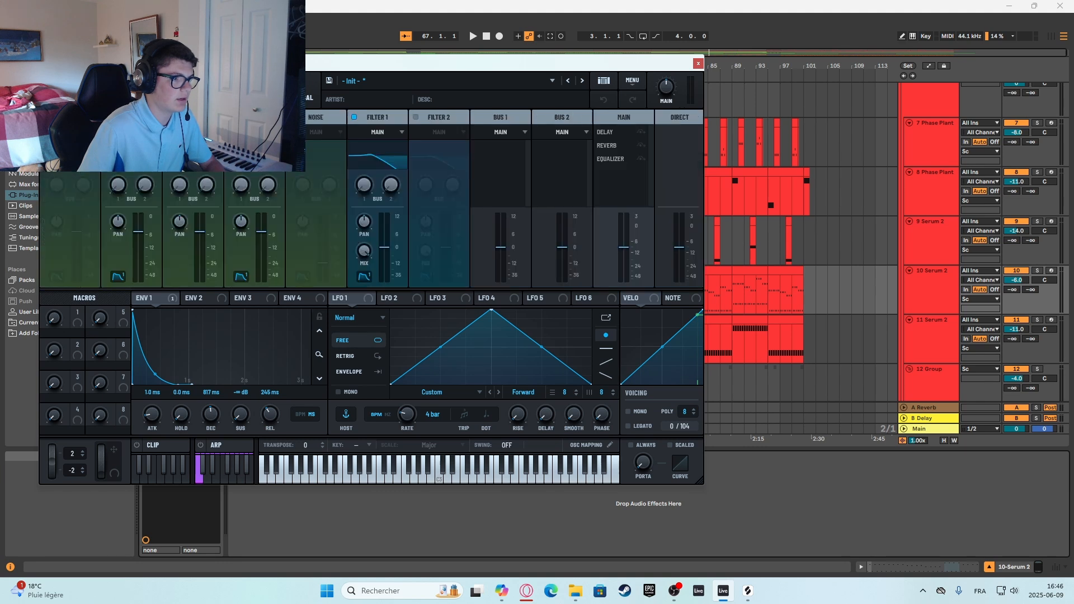
pyautogui.click(219, 96)
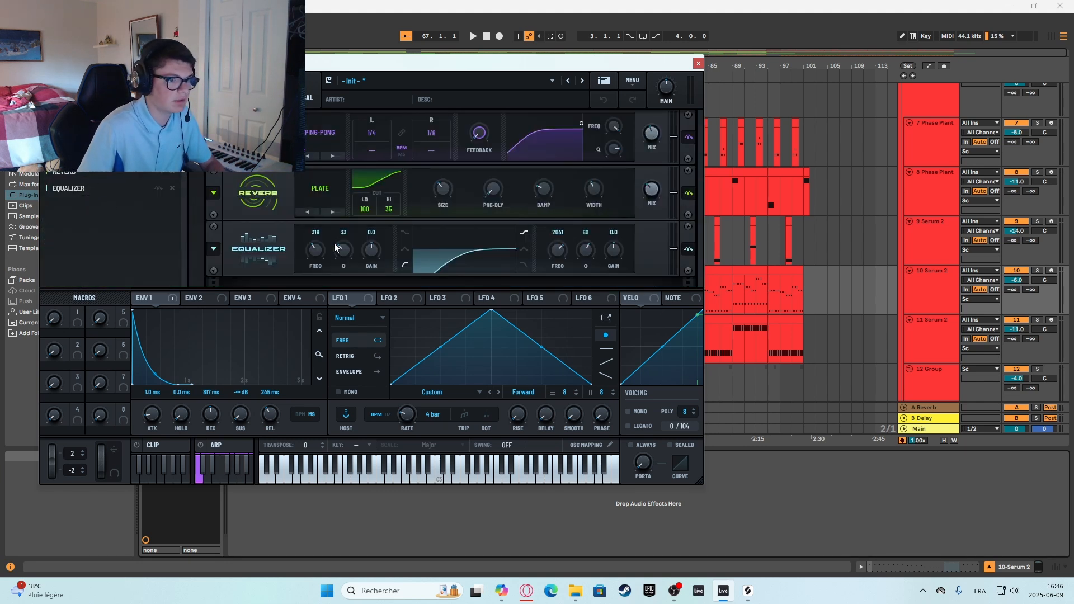
pyautogui.click(698, 63)
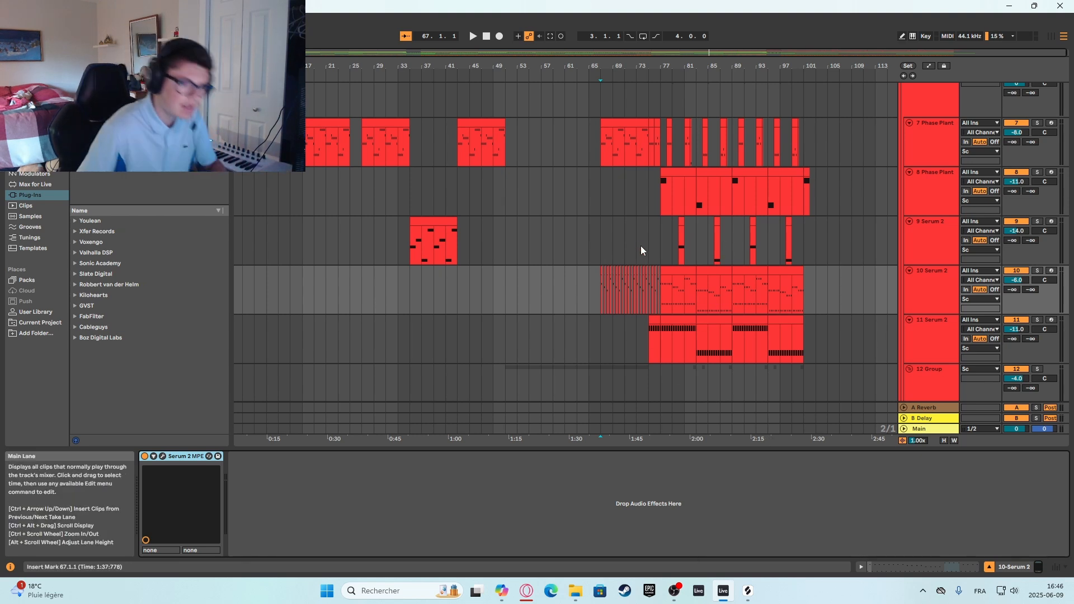
# Play briefly from bar 67 while checking the 7 Phase Plant track, and return the insert marker to bar 67 on 9 Serum 2.
pyautogui.click(598, 236)
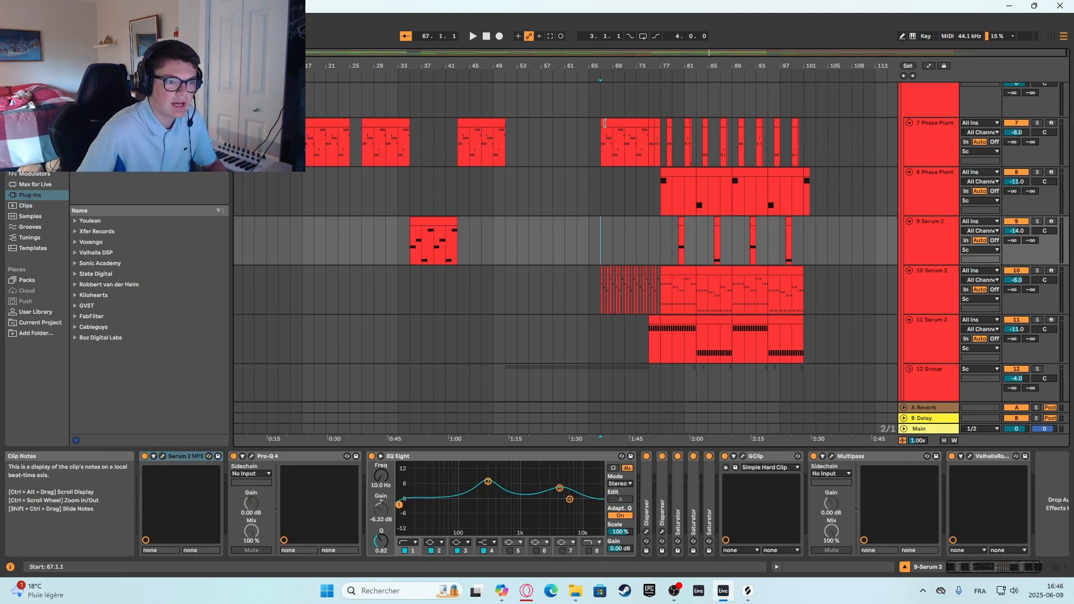
pyautogui.click(600, 144)
pyautogui.press('space')
pyautogui.doubleClick(937, 133)
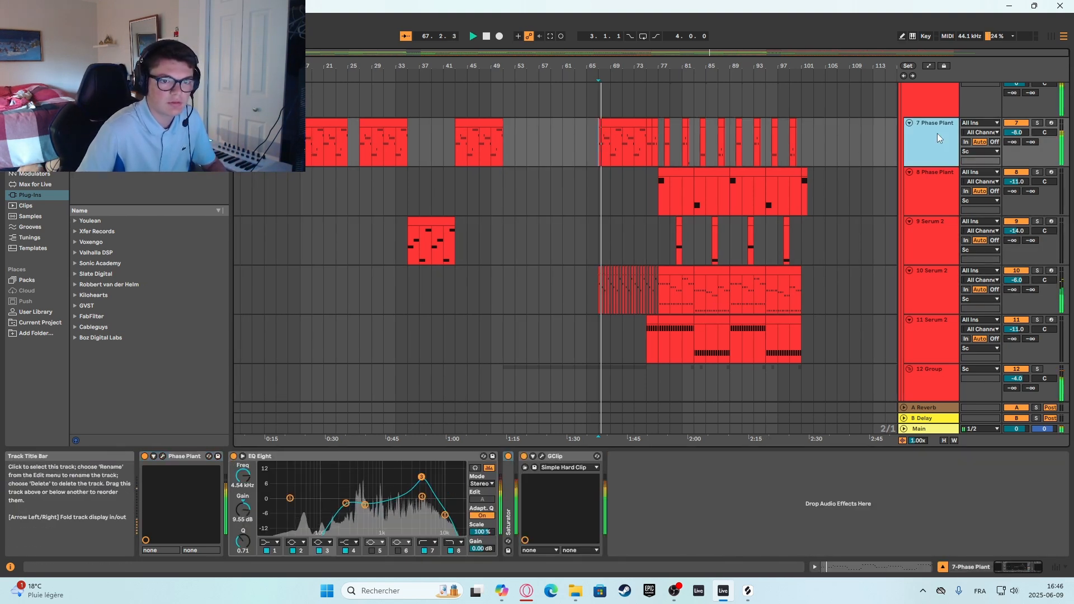
pyautogui.click(922, 291)
pyautogui.click(598, 237)
pyautogui.press('space')
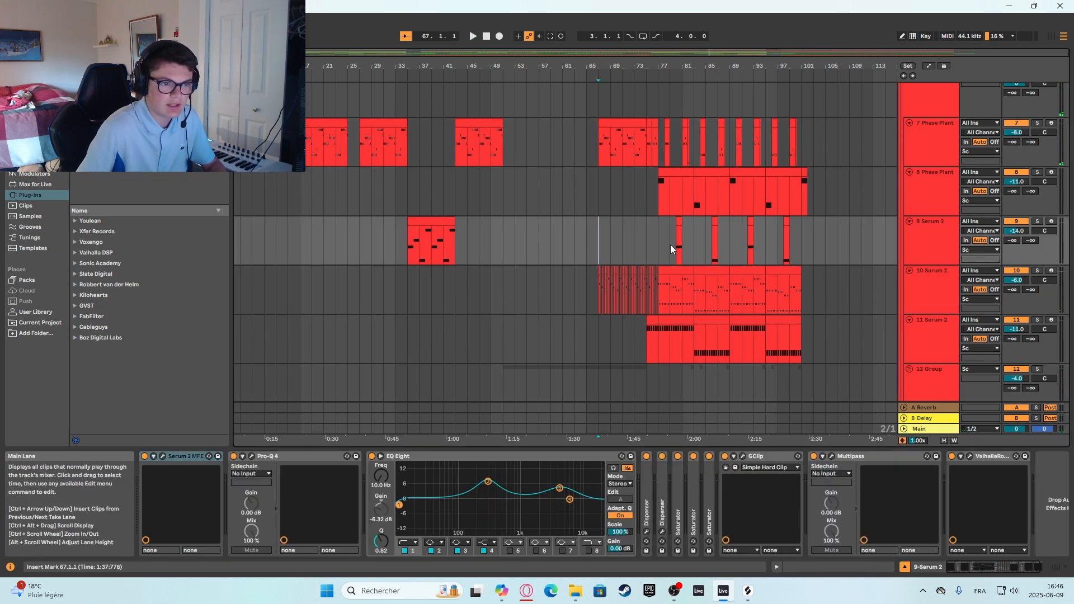
# Play from bar 67 while reviewing the synth and bass tracks, then stop with the insert marker at bar 75 on 8 Phase Plant.
pyautogui.press('space')
pyautogui.scroll(-2, 660, 280)
pyautogui.scroll(-8, 652, 309)
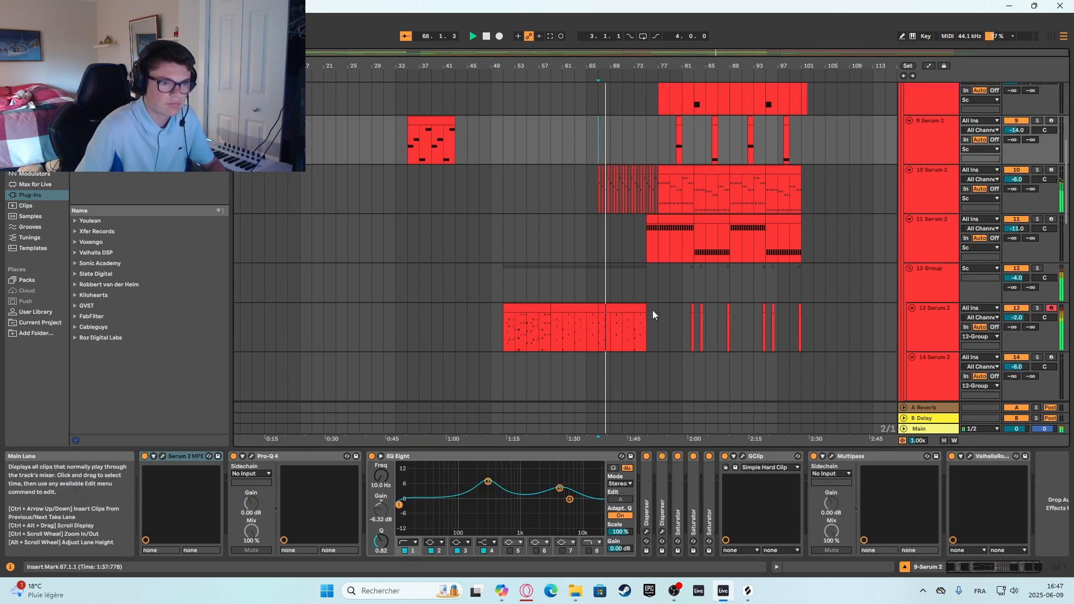
pyautogui.scroll(-5, 655, 311)
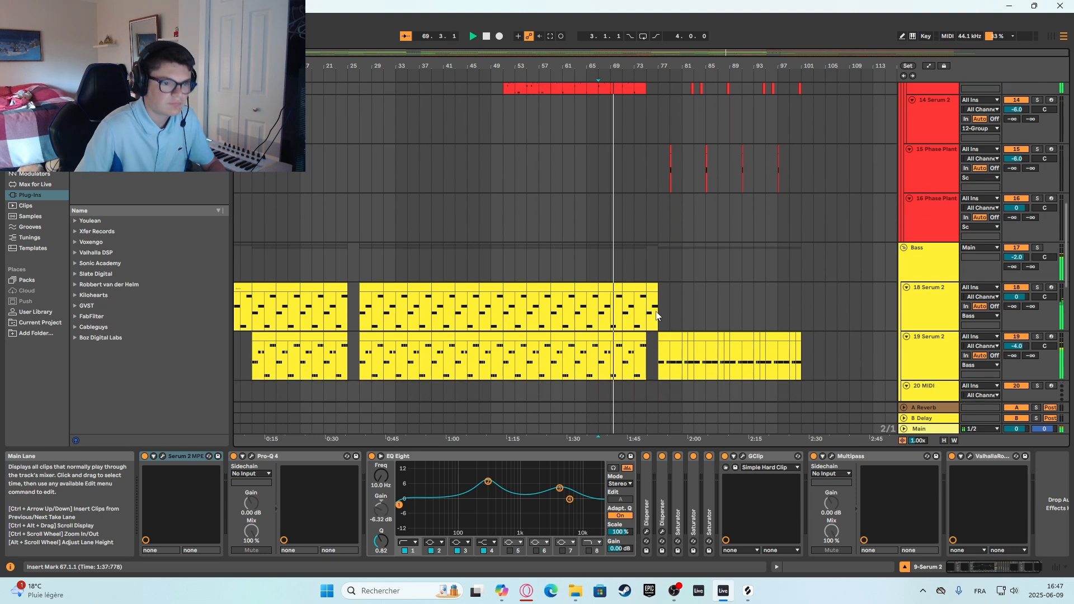
pyautogui.scroll(3, 656, 311)
pyautogui.scroll(12, 626, 358)
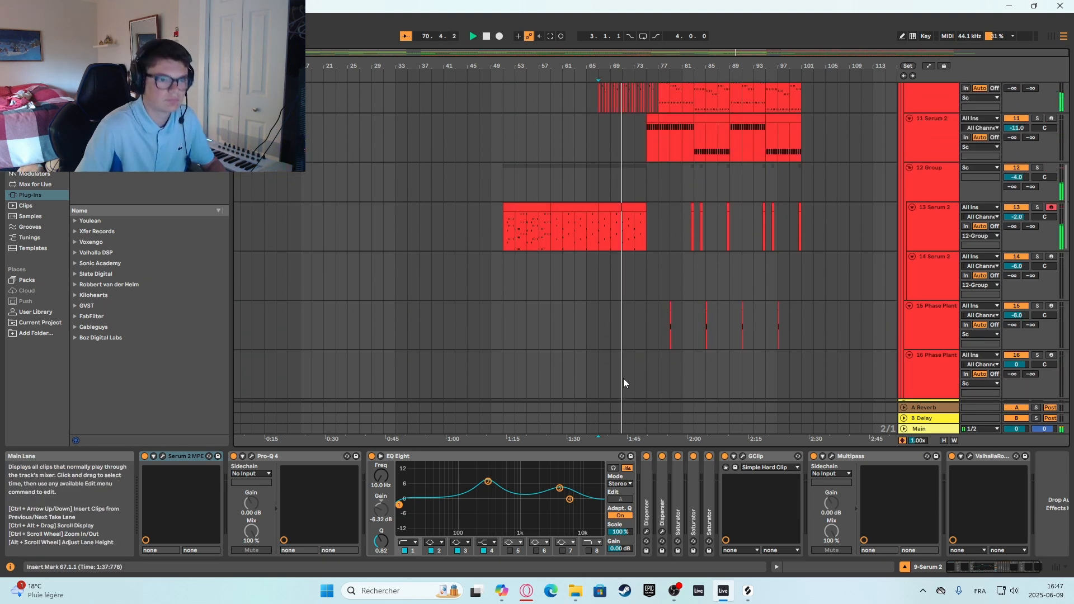
pyautogui.scroll(-3, 632, 355)
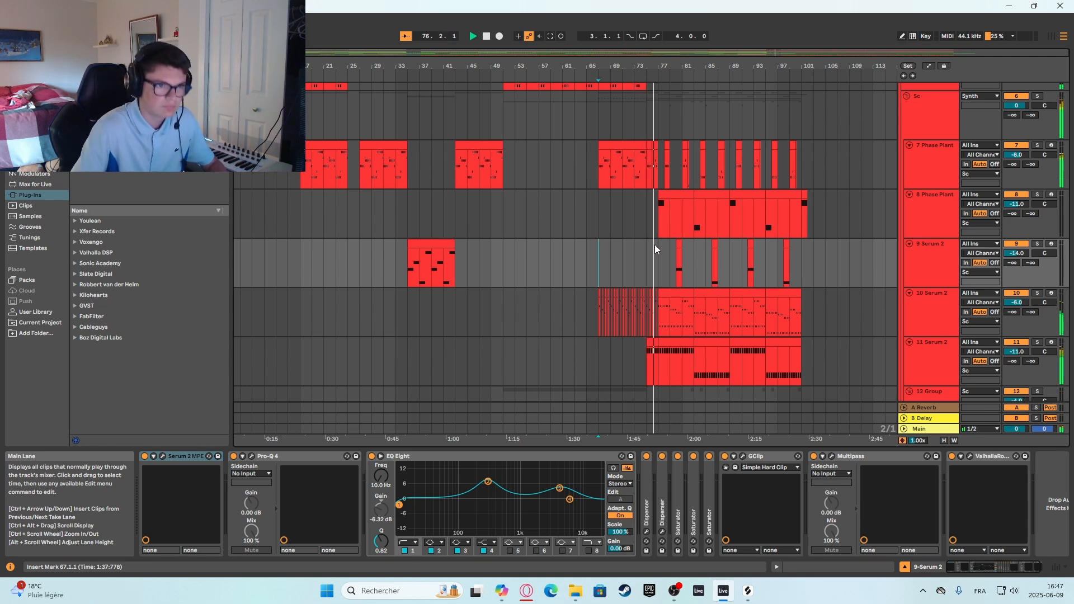
pyautogui.click(655, 223)
pyautogui.press('space')
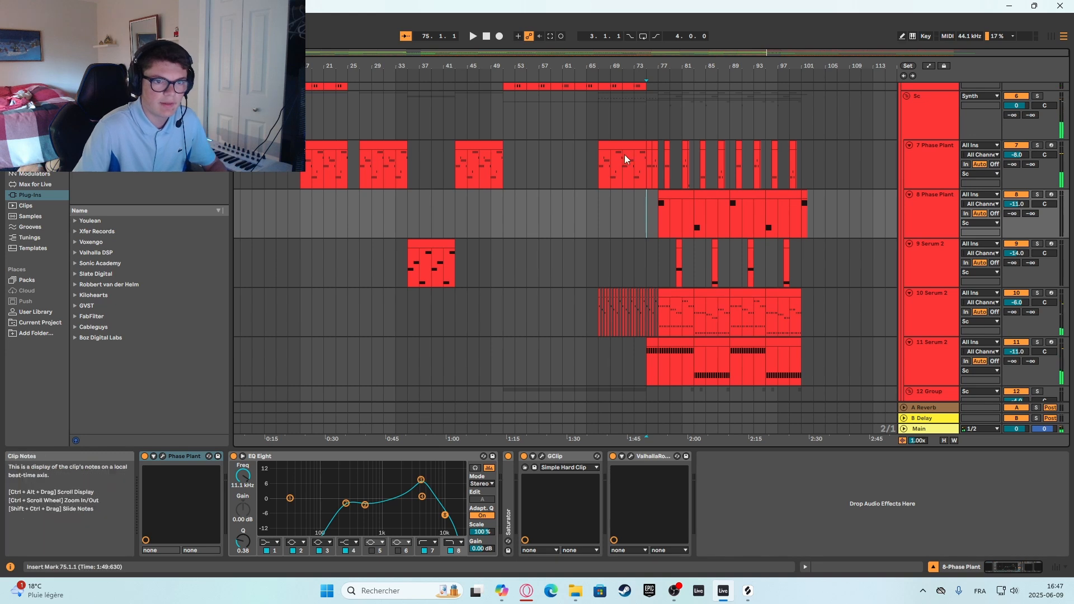
# Place the insert marker at bar 75 on 11 Serum 2, solo that track and play it.
pyautogui.scroll(-5, 641, 156)
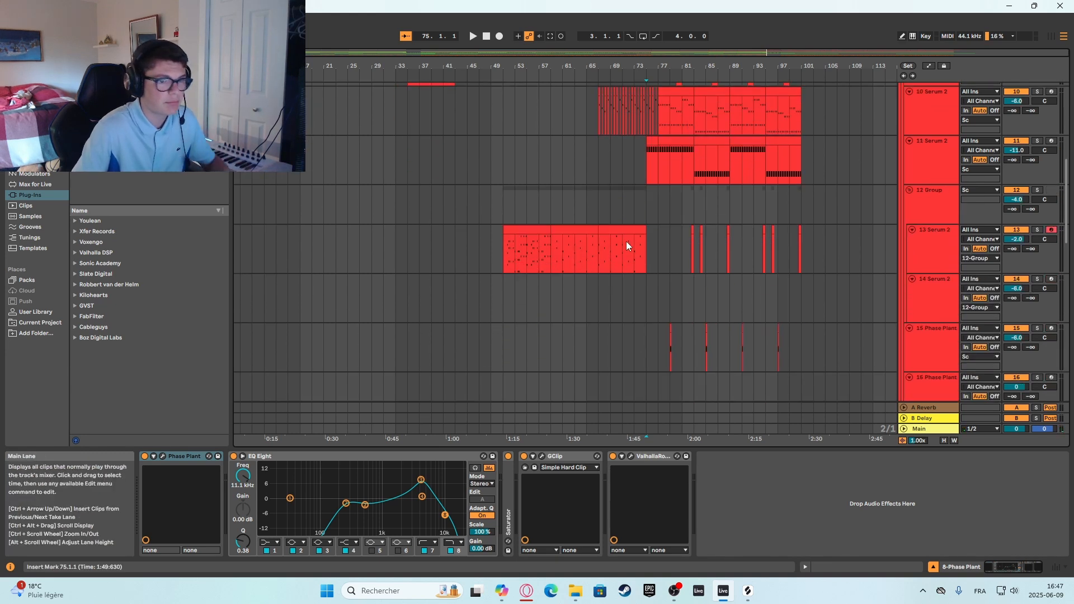
pyautogui.scroll(2, 630, 229)
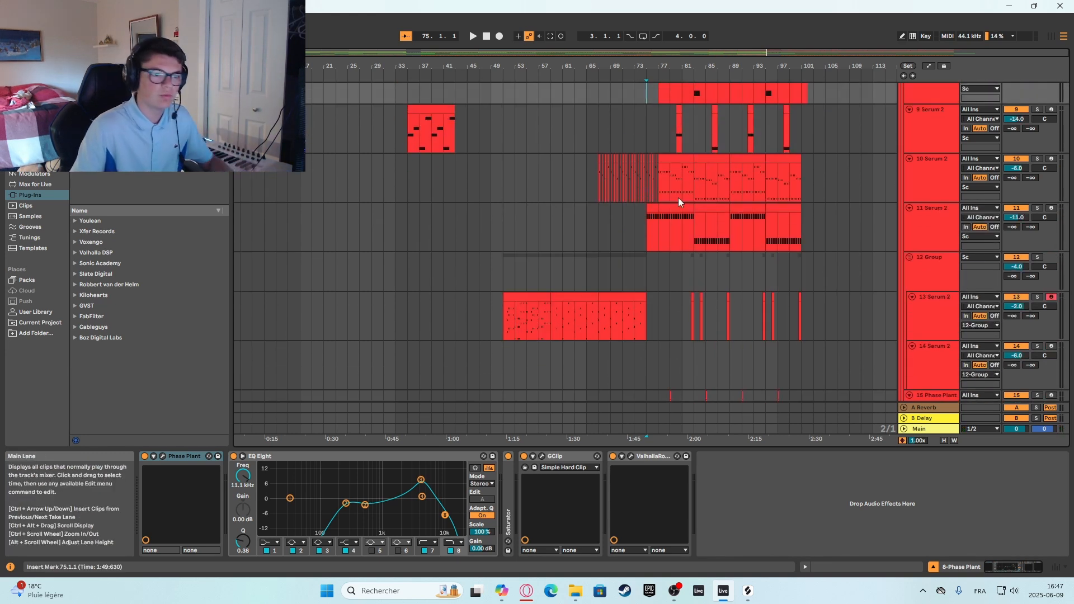
pyautogui.click(647, 218)
pyautogui.click(1038, 208)
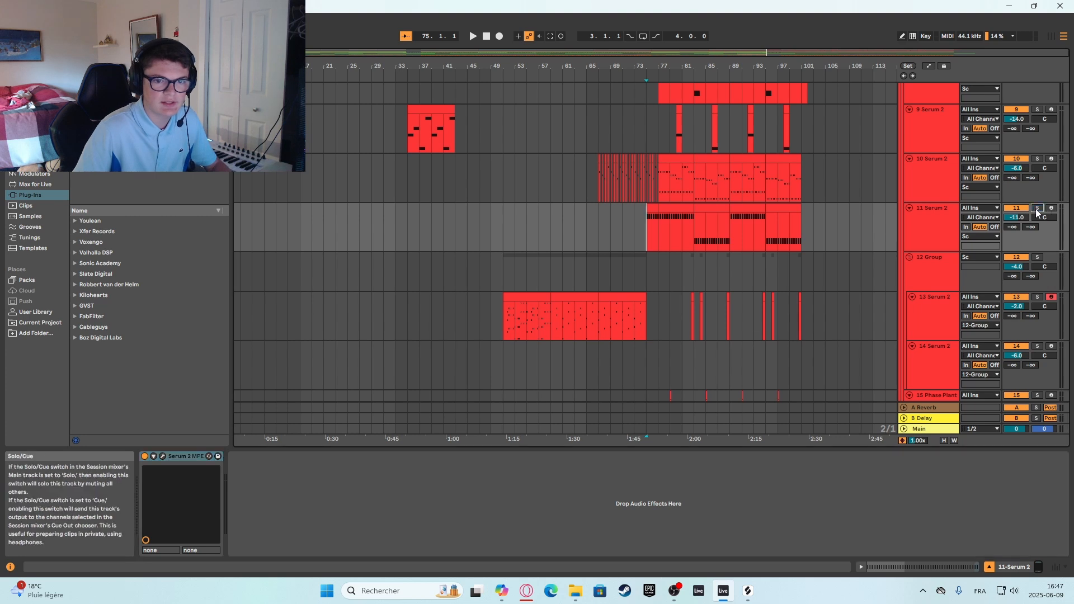
pyautogui.press('space')
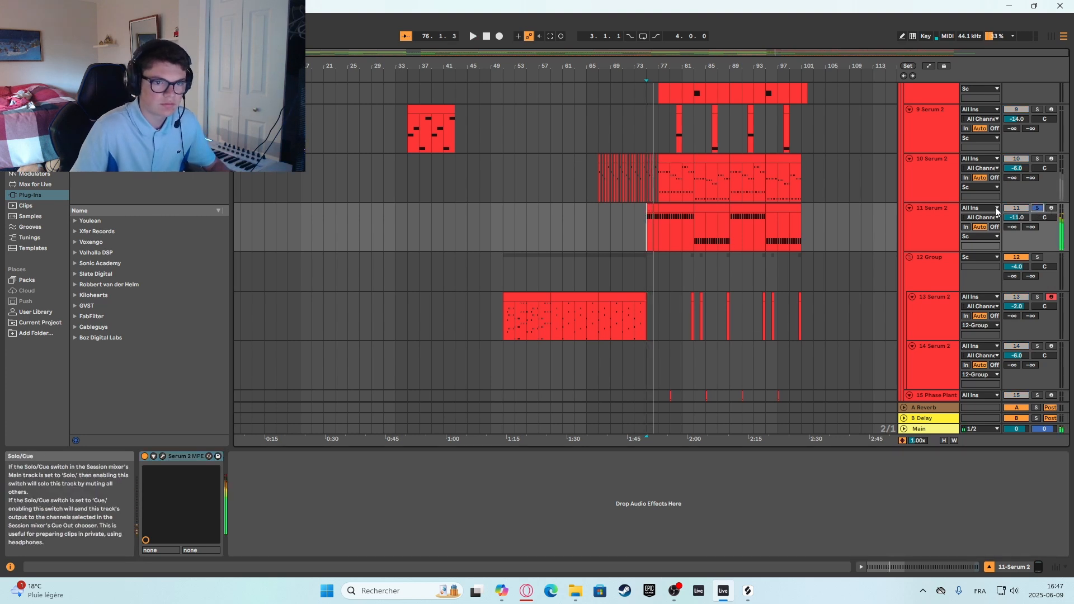
# Open the Serum 2 patch on the soloed 11 Serum 2 track and listen to it from bar 75.
pyautogui.click(163, 457)
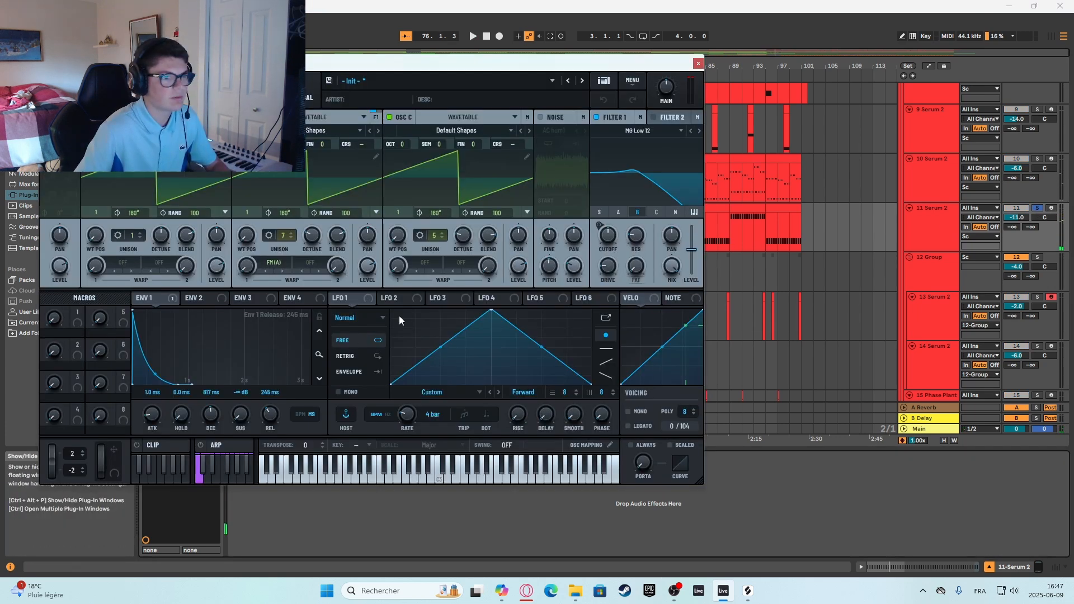
pyautogui.press('space')
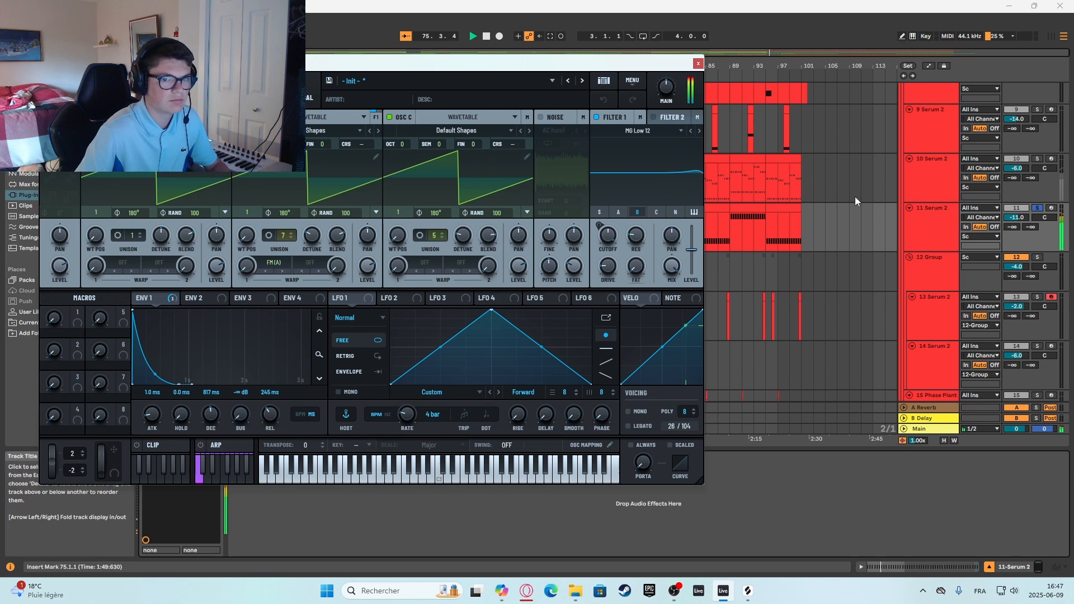
pyautogui.press('space')
pyautogui.press('space')
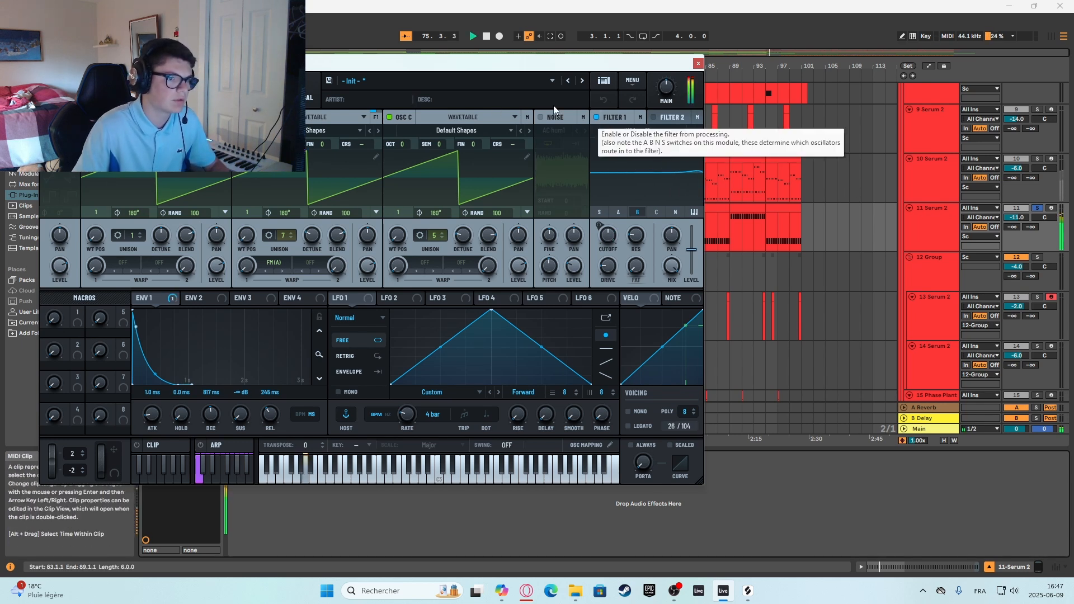
pyautogui.press('space')
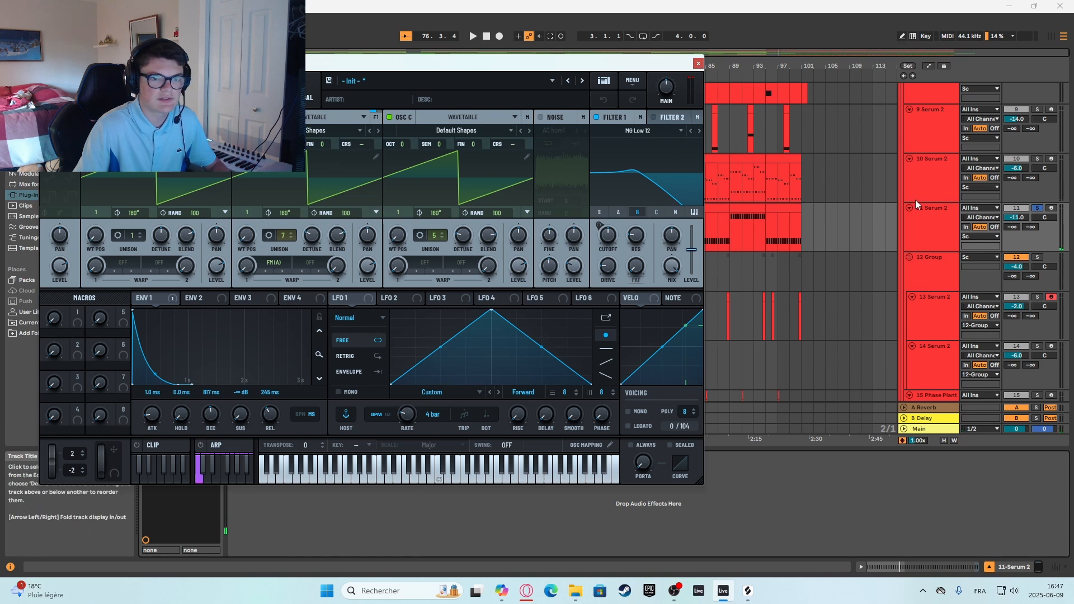
# Review the oscillators, mixer routing and compressor effect of the 11 Serum 2 patch, and close the plug-in window.
pyautogui.click(925, 170)
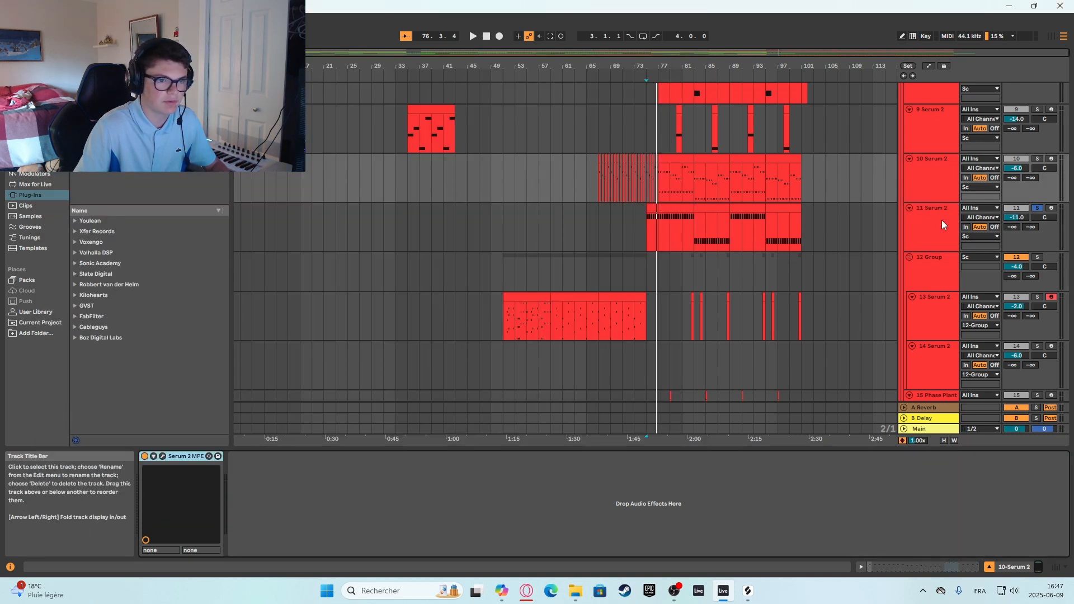
pyautogui.click(935, 235)
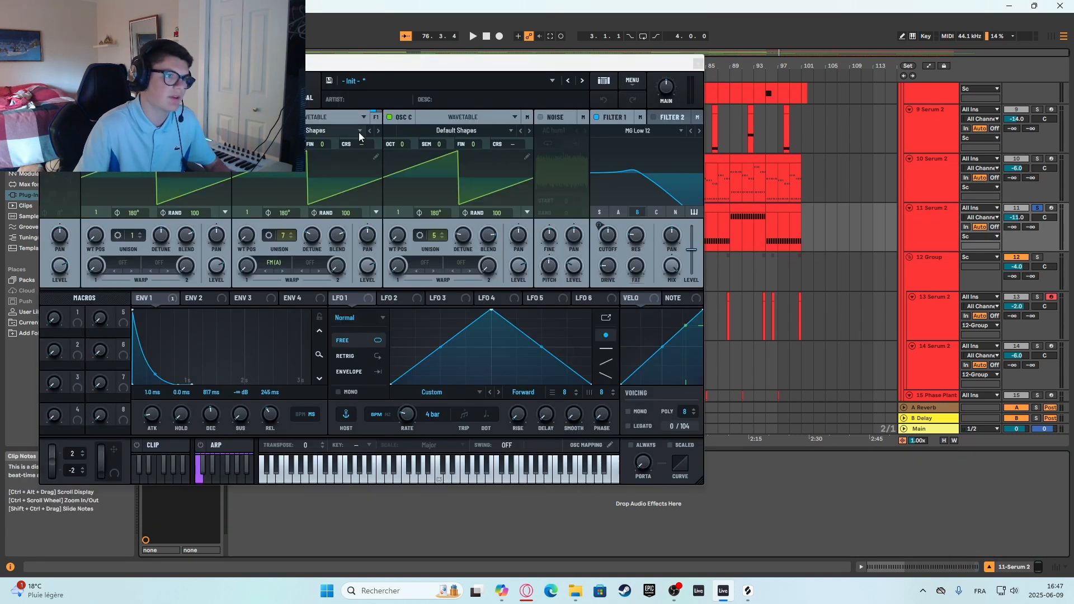
pyautogui.click(172, 91)
pyautogui.click(149, 91)
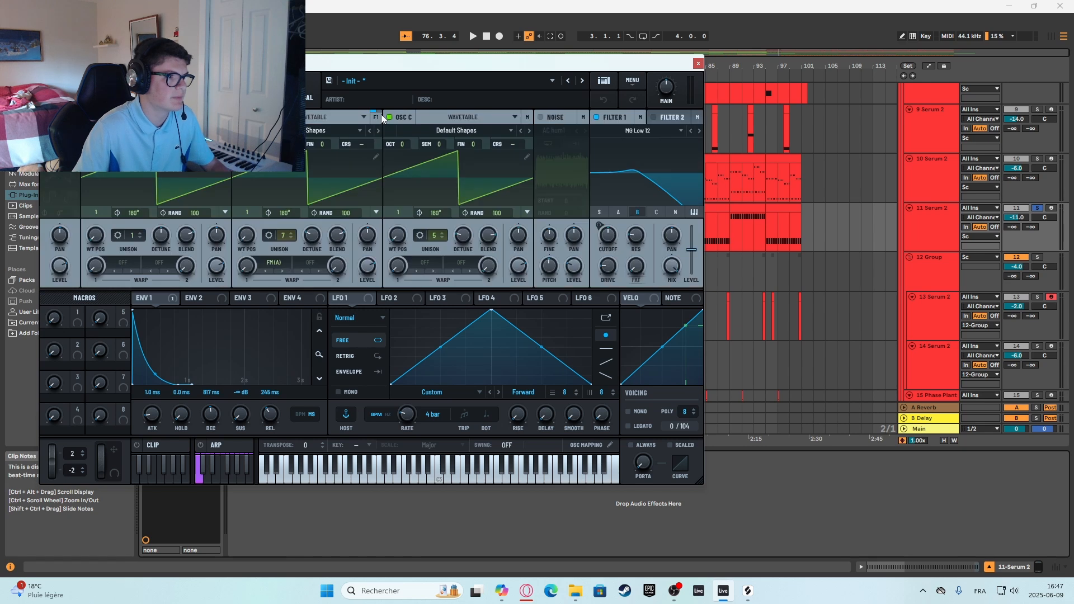
pyautogui.click(176, 92)
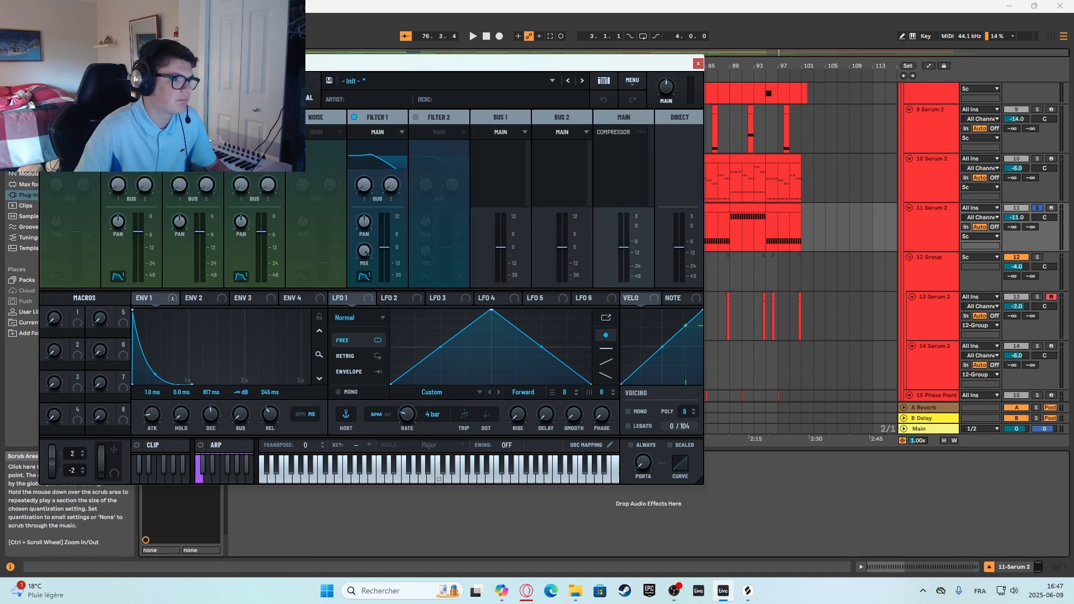
pyautogui.click(223, 92)
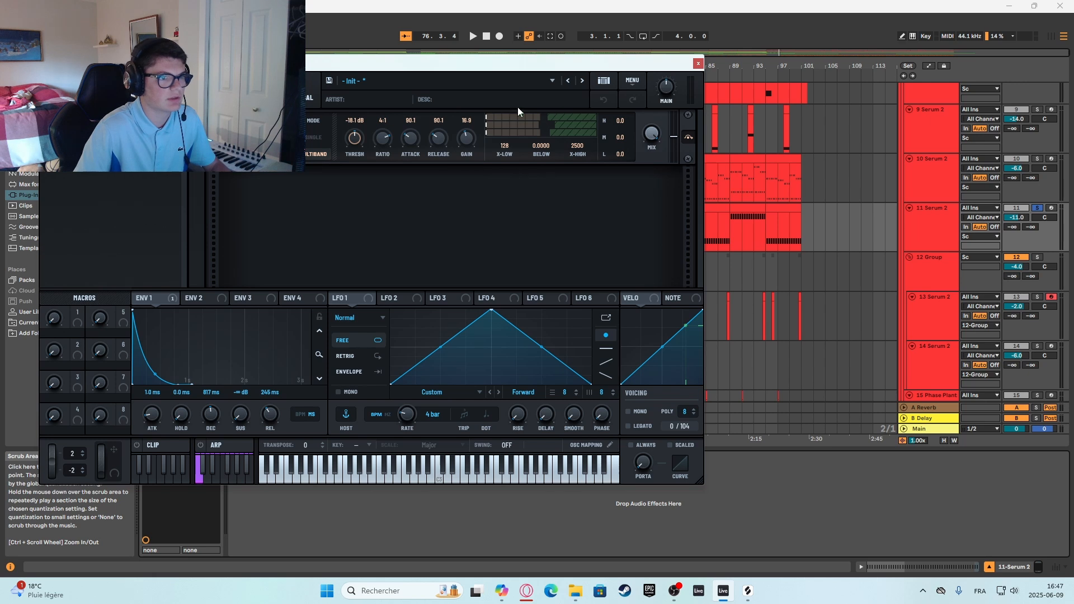
pyautogui.click(143, 92)
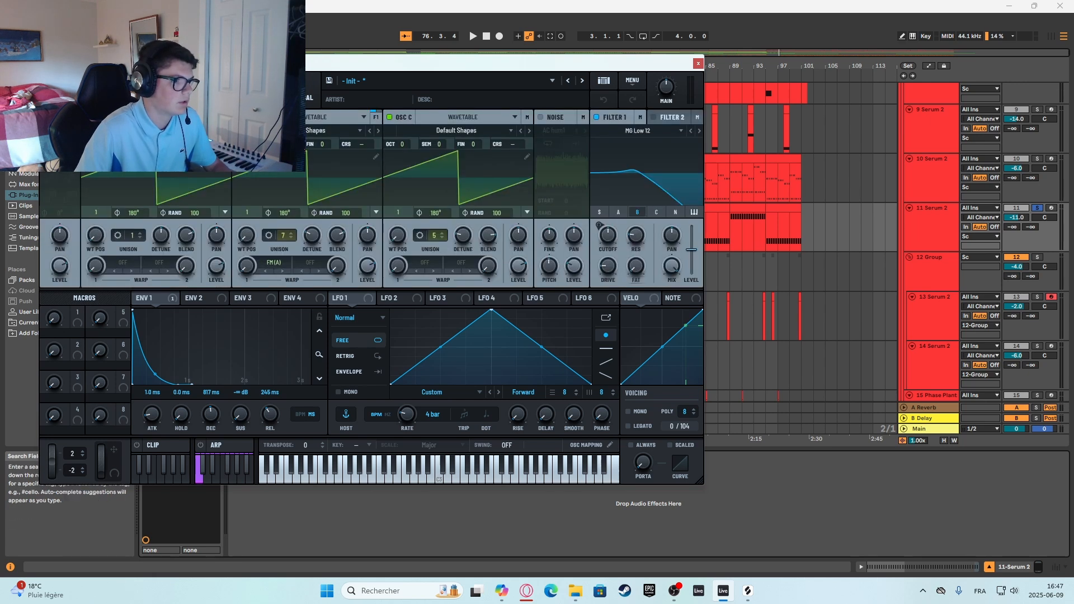
pyautogui.click(698, 64)
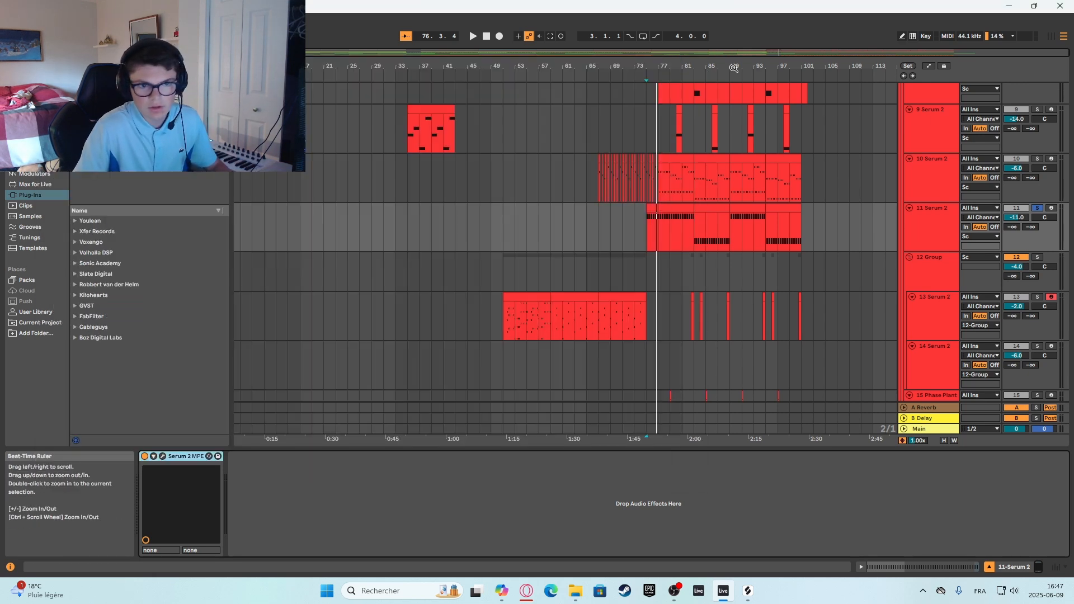
# Solo the 10 Serum 2 track to hear it from bar 75, and turn its solo off.
pyautogui.scroll(2, 716, 268)
pyautogui.click(926, 229)
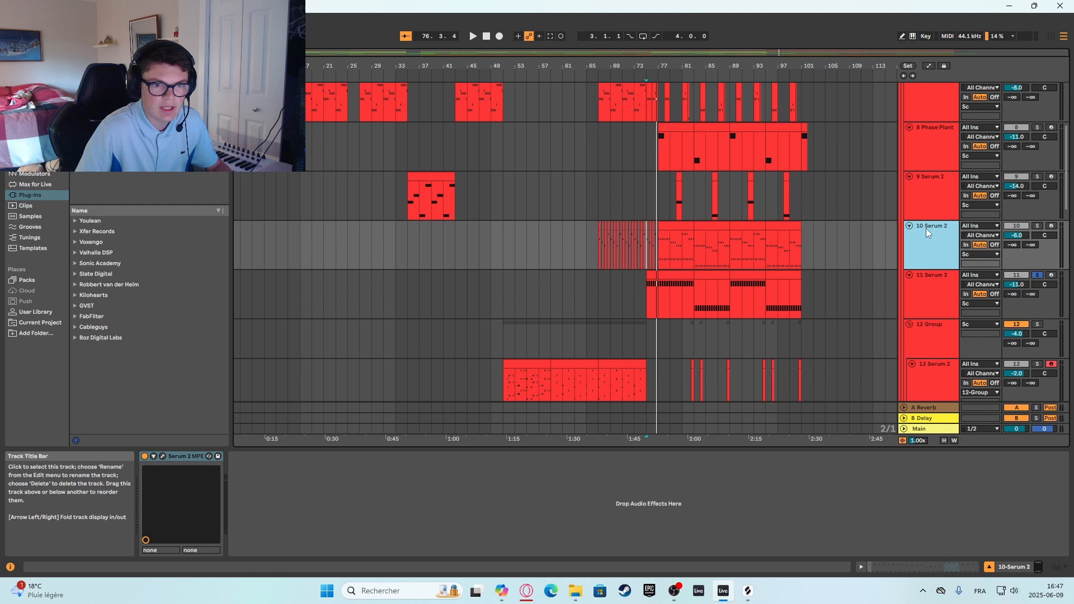
pyautogui.press('space')
pyautogui.click(1037, 226)
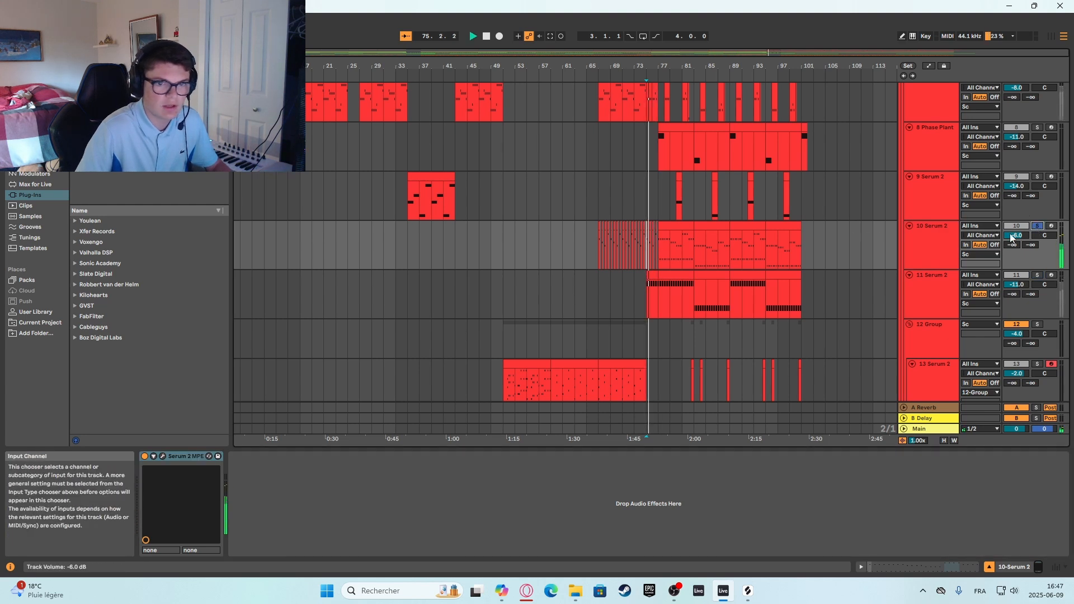
pyautogui.click(1038, 229)
# Solo the 7 Phase Plant track and listen to it from bar 75.
pyautogui.scroll(4, 934, 307)
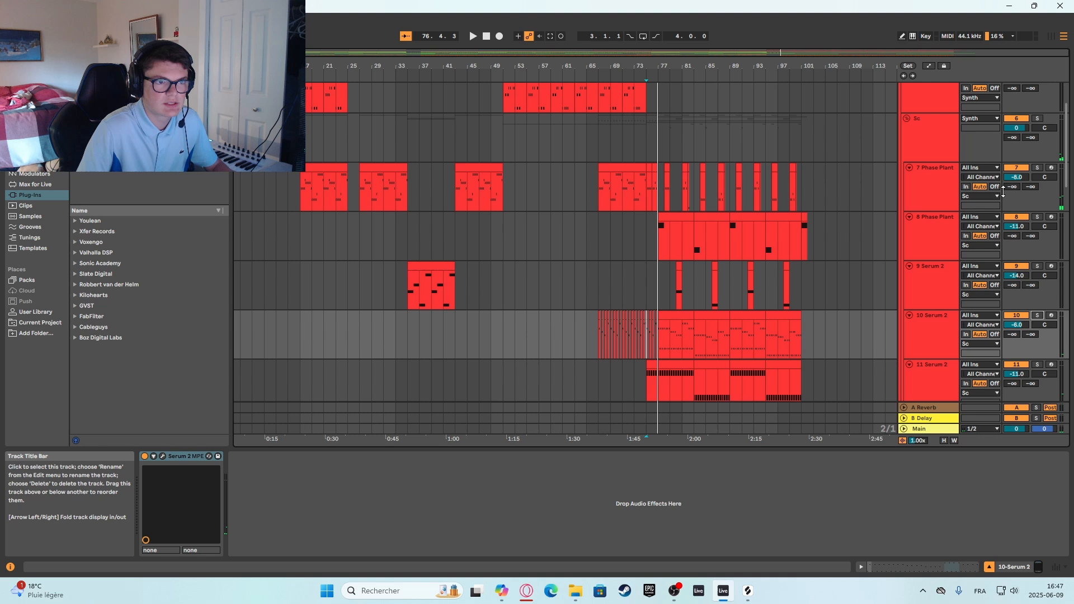
pyautogui.click(1038, 168)
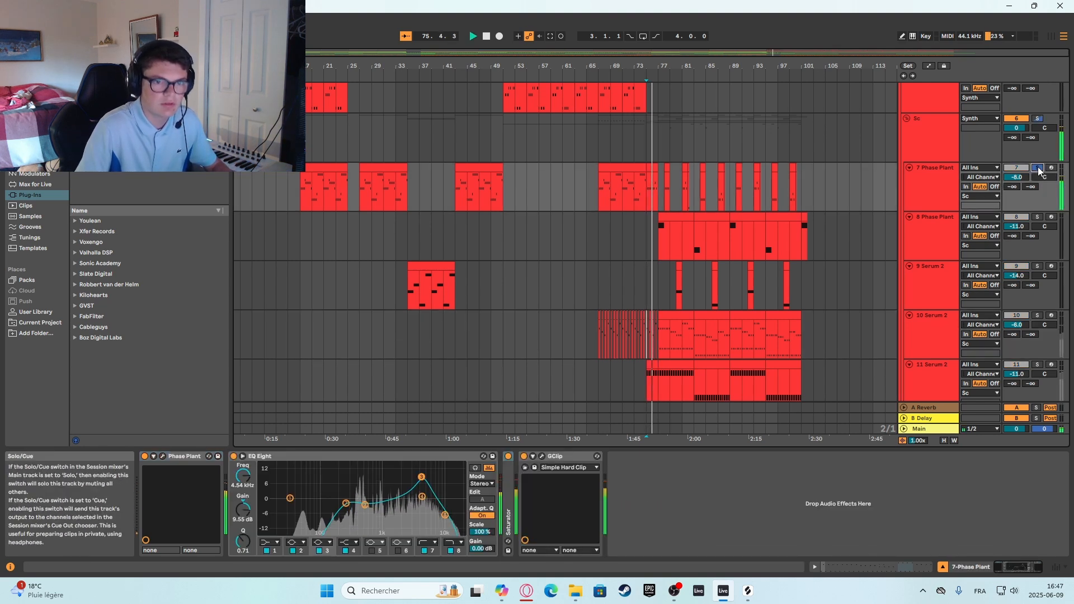
# Stop playback and turn off the solo on the 7 Phase Plant track.
pyautogui.press('space')
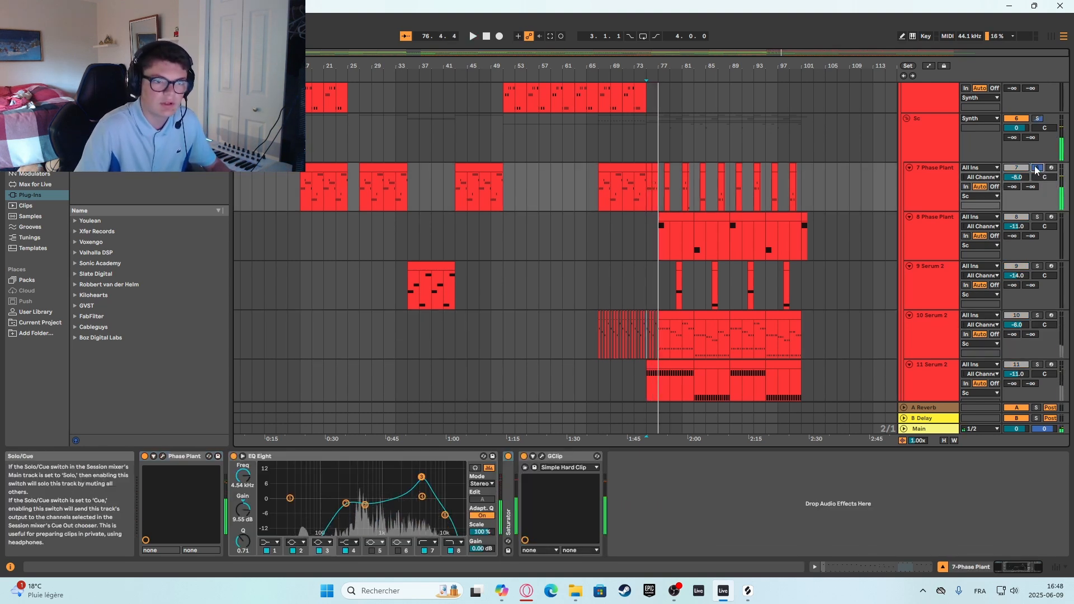
pyautogui.click(1037, 168)
# Solo the 18 Serum 2 track in the Bass group and listen to it from bar 75.
pyautogui.scroll(4, 706, 159)
pyautogui.scroll(-4, 639, 176)
pyautogui.scroll(3, 648, 187)
pyautogui.scroll(-3, 673, 208)
pyautogui.scroll(-12, 657, 283)
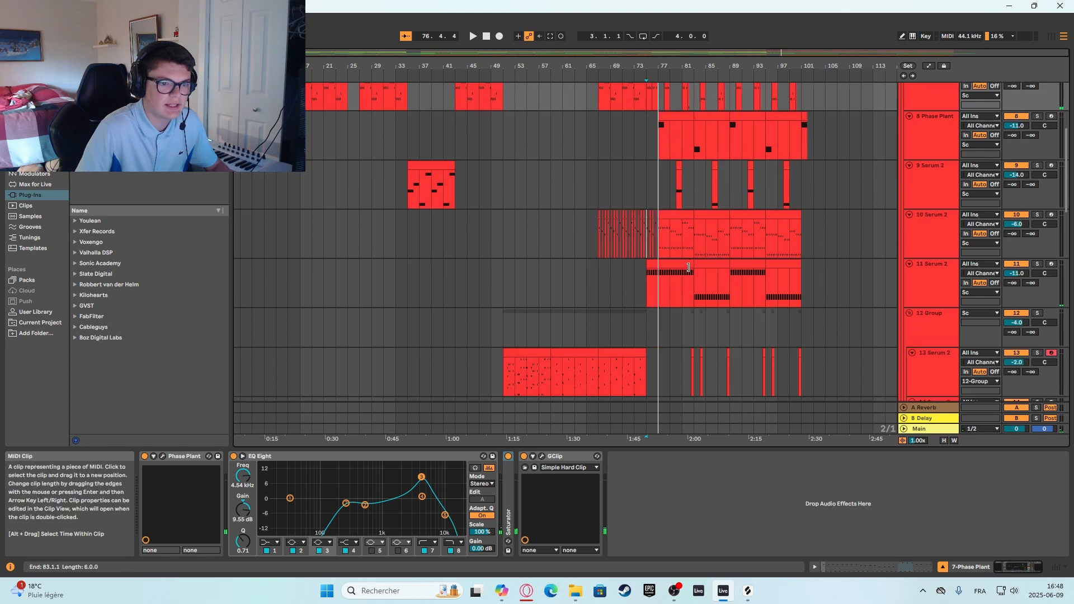
pyautogui.click(1038, 187)
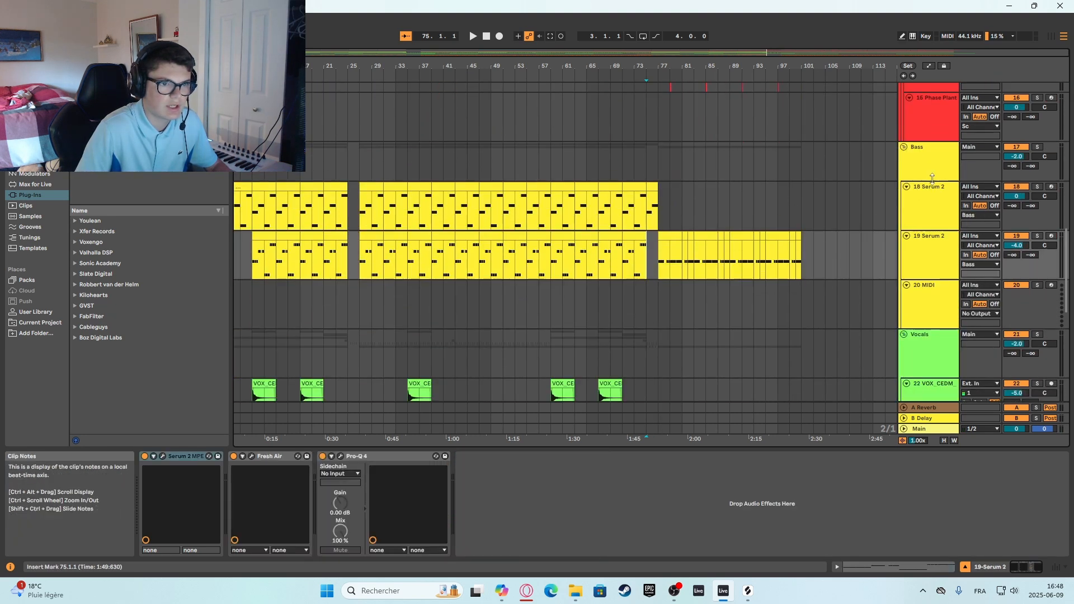
pyautogui.press('space')
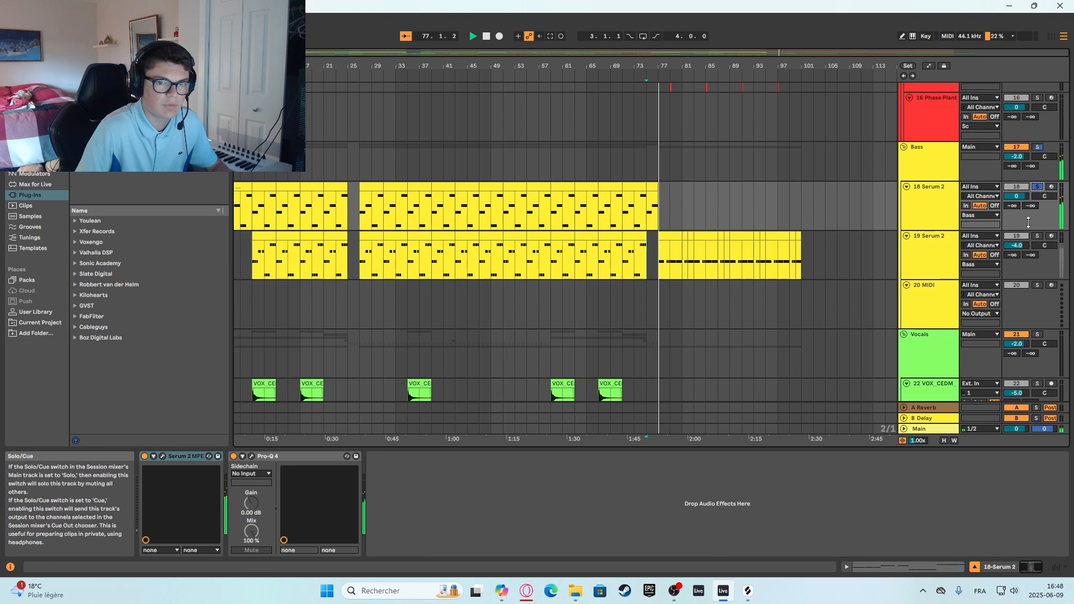
pyautogui.press('space')
# Solo the 26 VOX_CEDM vocal track to hear it from bar 75, and solo the 27 VOX_CEDM track.
pyautogui.scroll(-8, 566, 257)
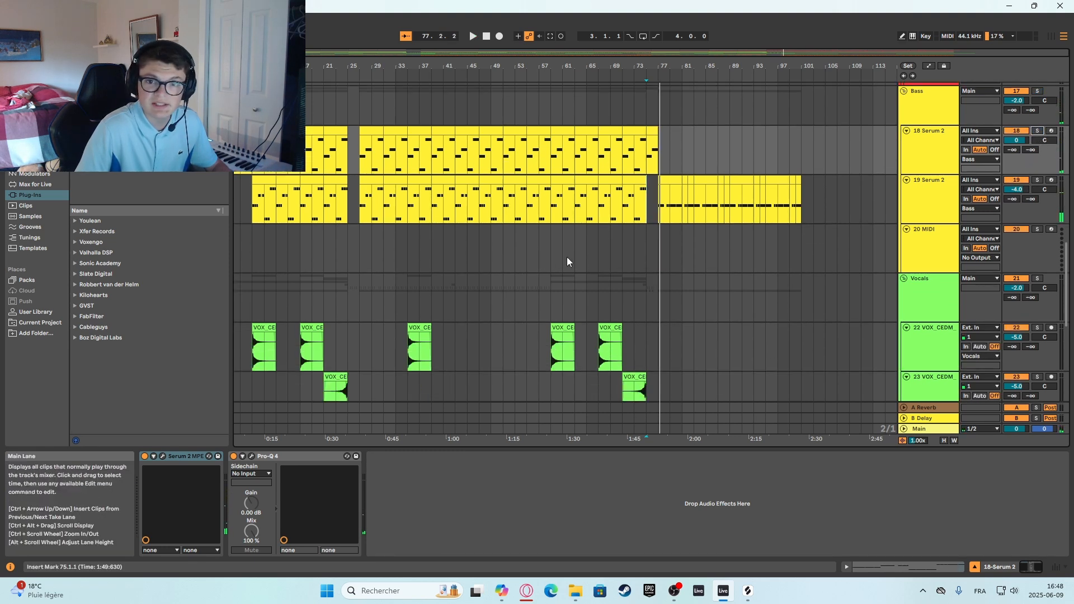
pyautogui.scroll(-2, 666, 243)
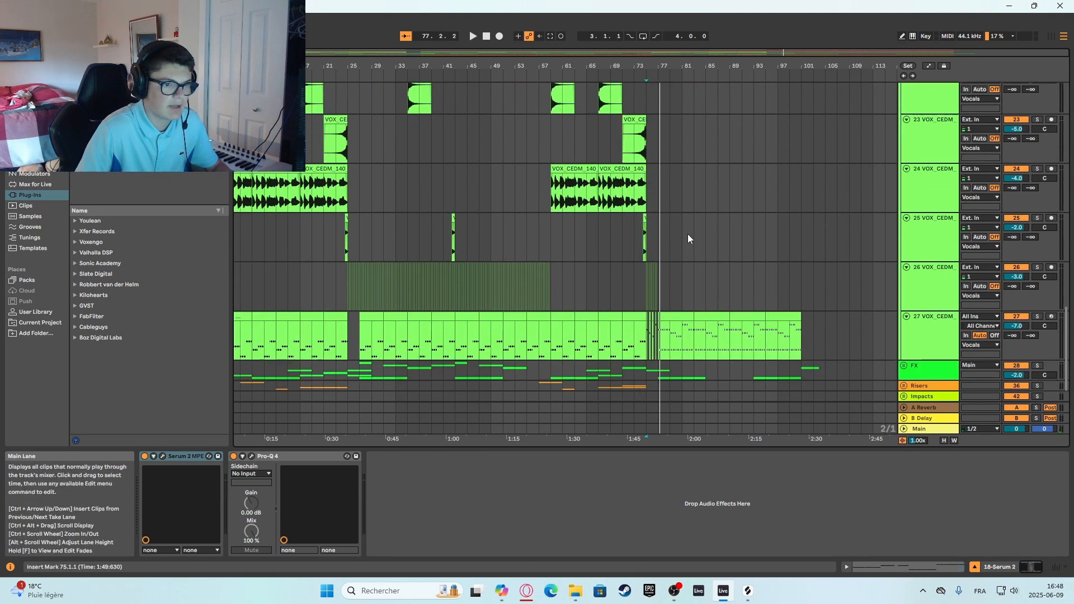
pyautogui.moveTo(667, 291); pyautogui.dragTo(432, 176)
pyautogui.click(643, 292)
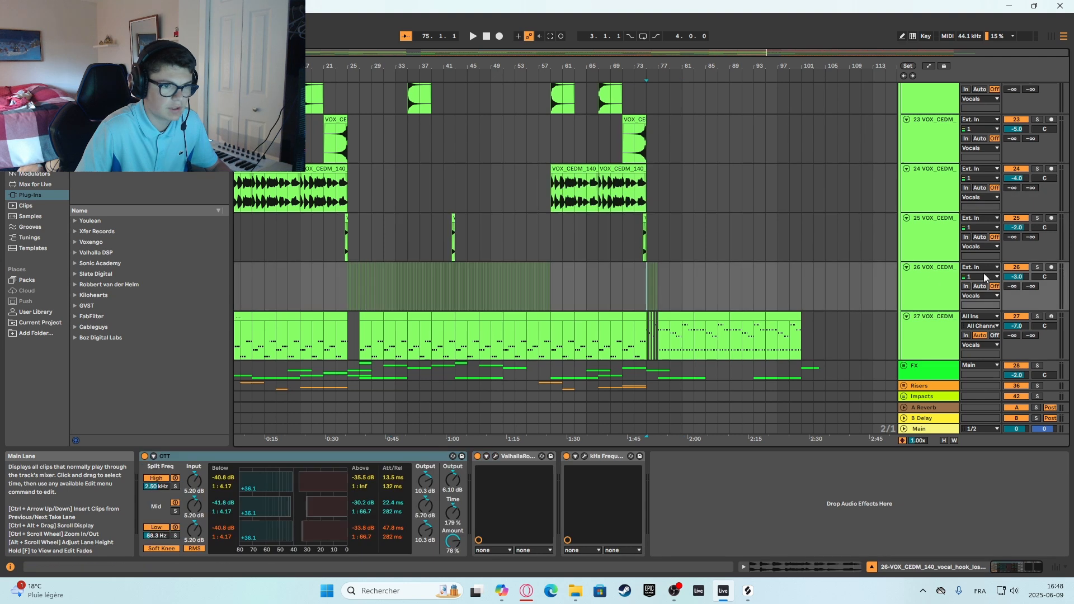
pyautogui.press('space')
pyautogui.click(1038, 267)
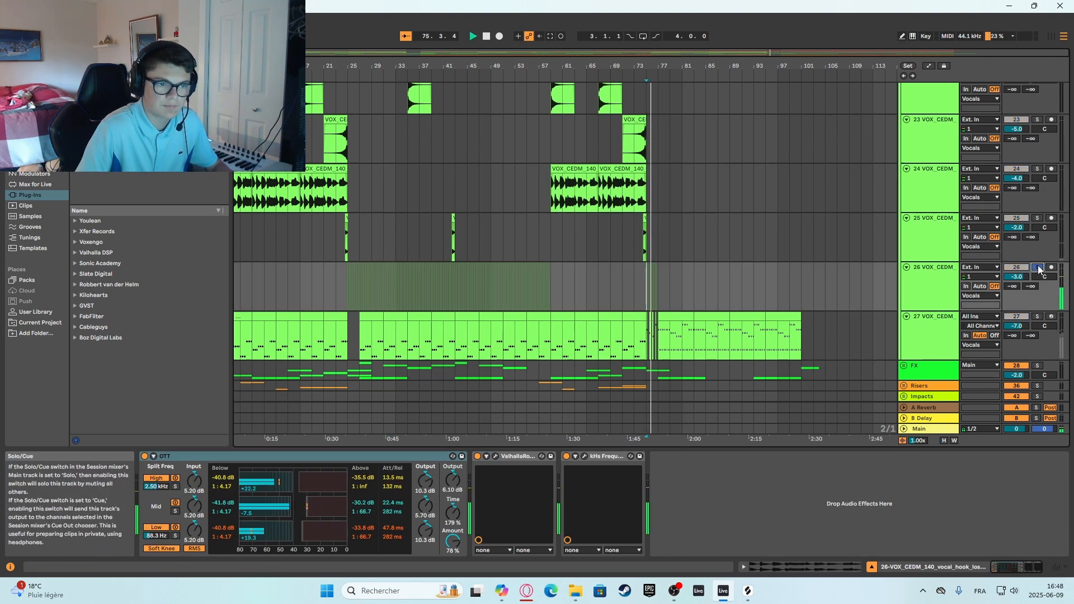
pyautogui.click(1039, 317)
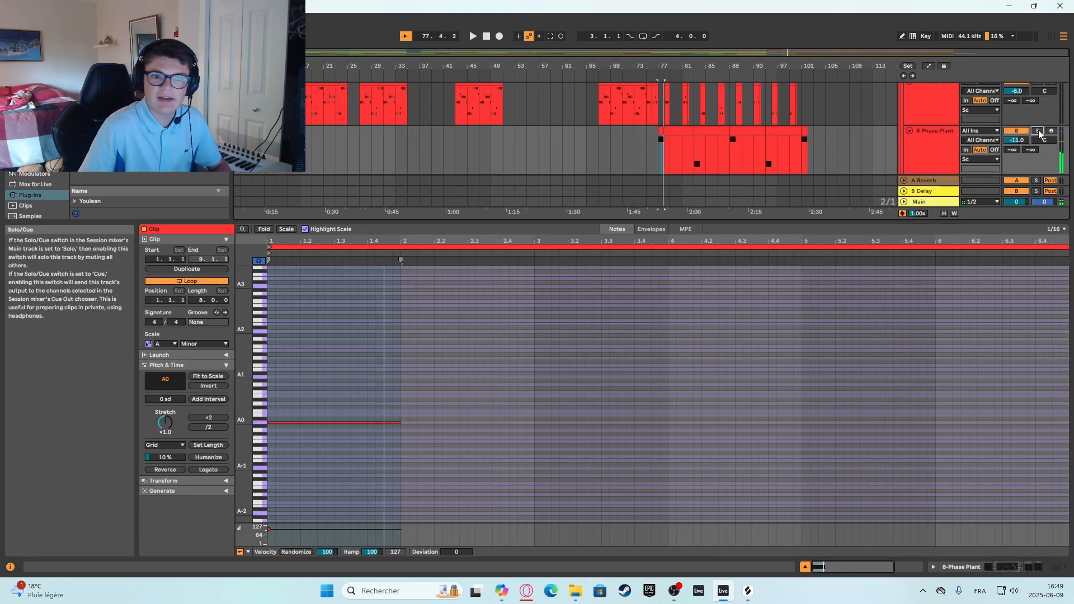
# Reduce the enlarged clip editor and compare the device chains of the 8 Phase Plant and 7 Phase Plant tracks.
pyautogui.scroll(2, 1039, 133)
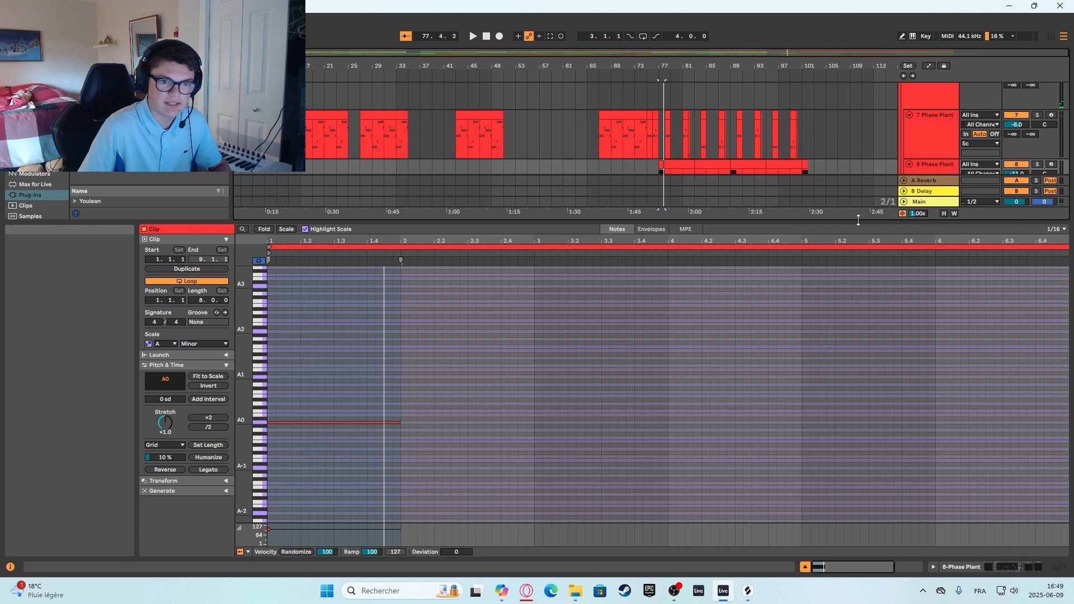
pyautogui.moveTo(858, 220); pyautogui.dragTo(858, 425)
pyautogui.click(909, 226)
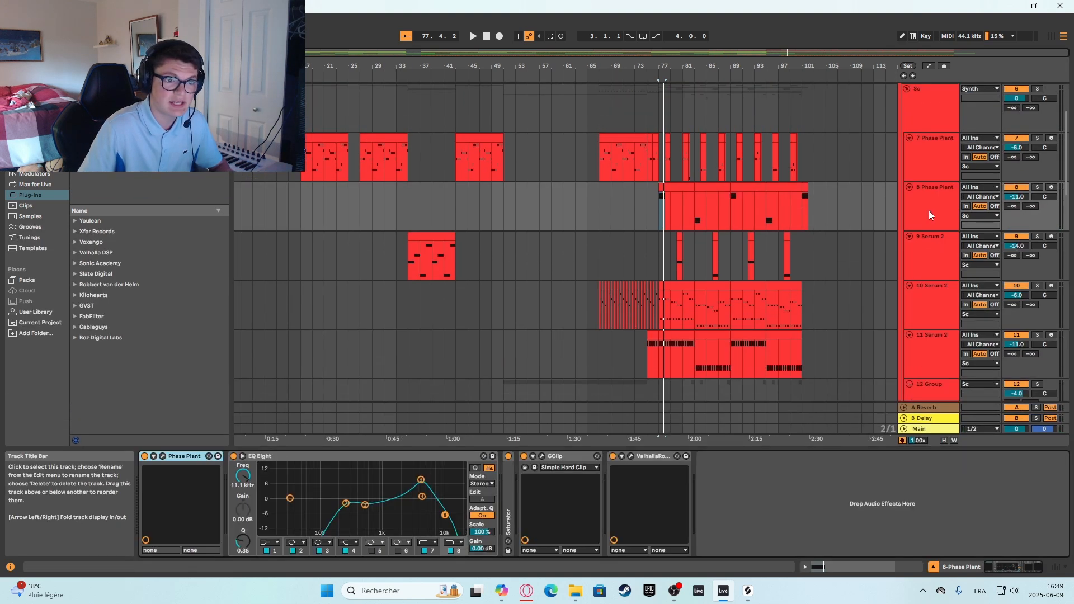
pyautogui.click(926, 156)
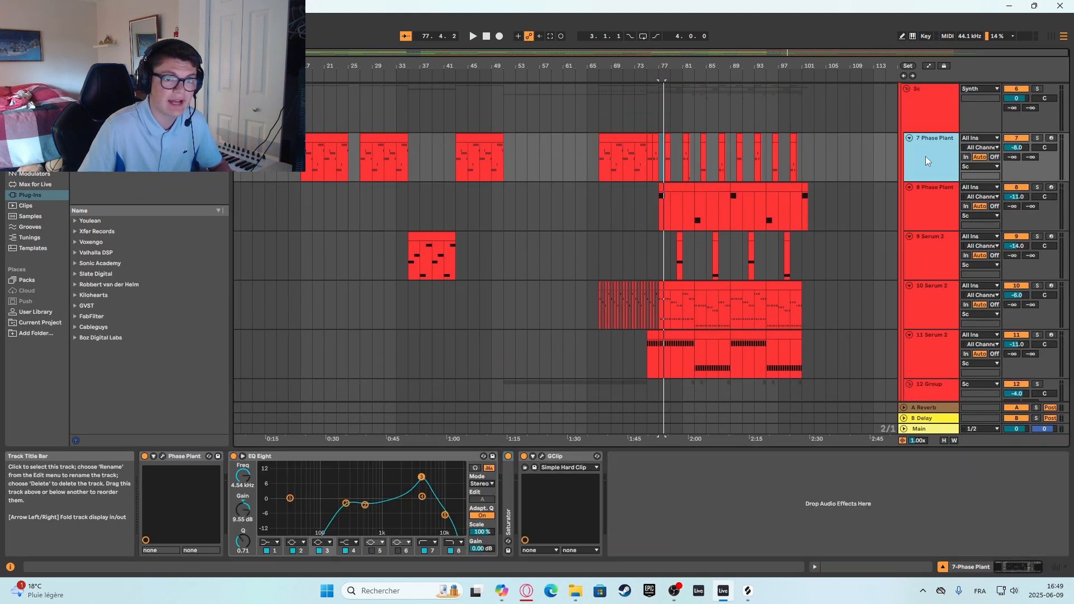
# Open the Phase Plant patch on the 8 Phase Plant track, review its oscillators, envelope and Lane 1 effects, and close it.
pyautogui.click(928, 198)
pyautogui.click(163, 456)
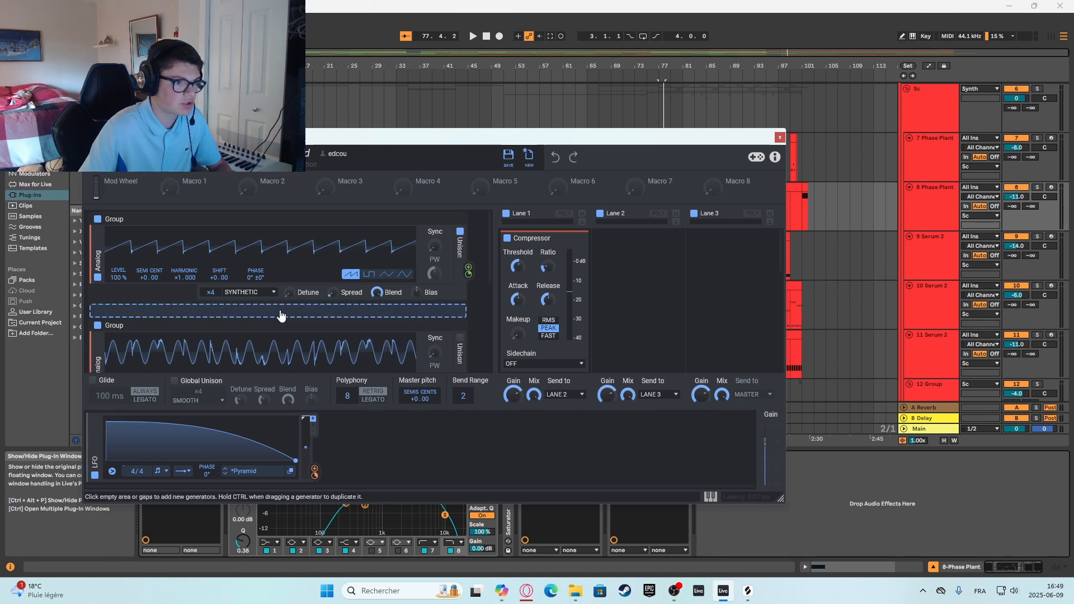
pyautogui.scroll(-3, 300, 335)
pyautogui.scroll(-2, 300, 330)
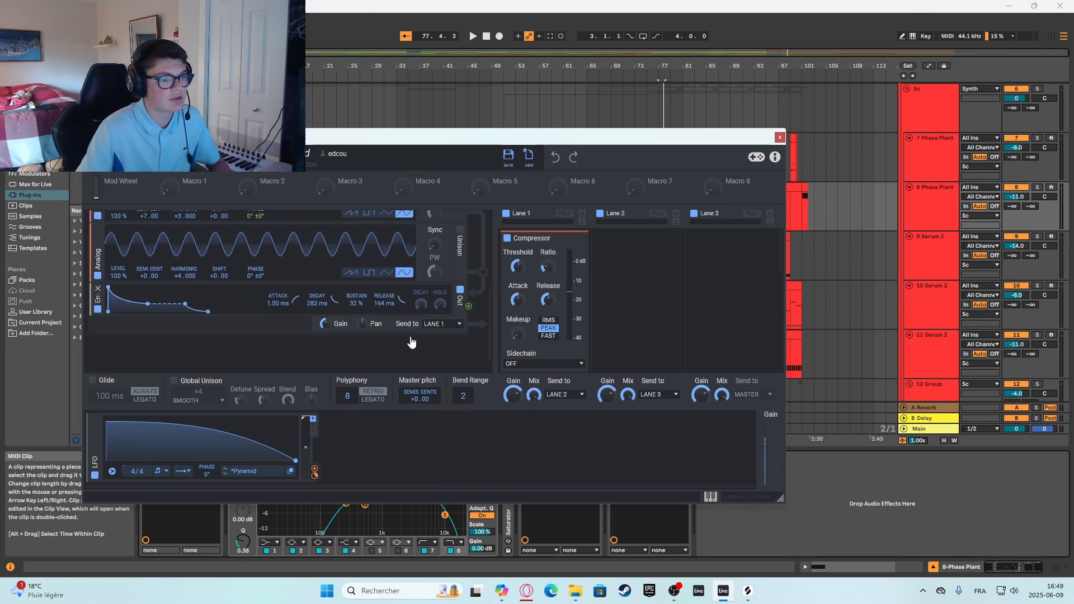
pyautogui.scroll(-2, 340, 327)
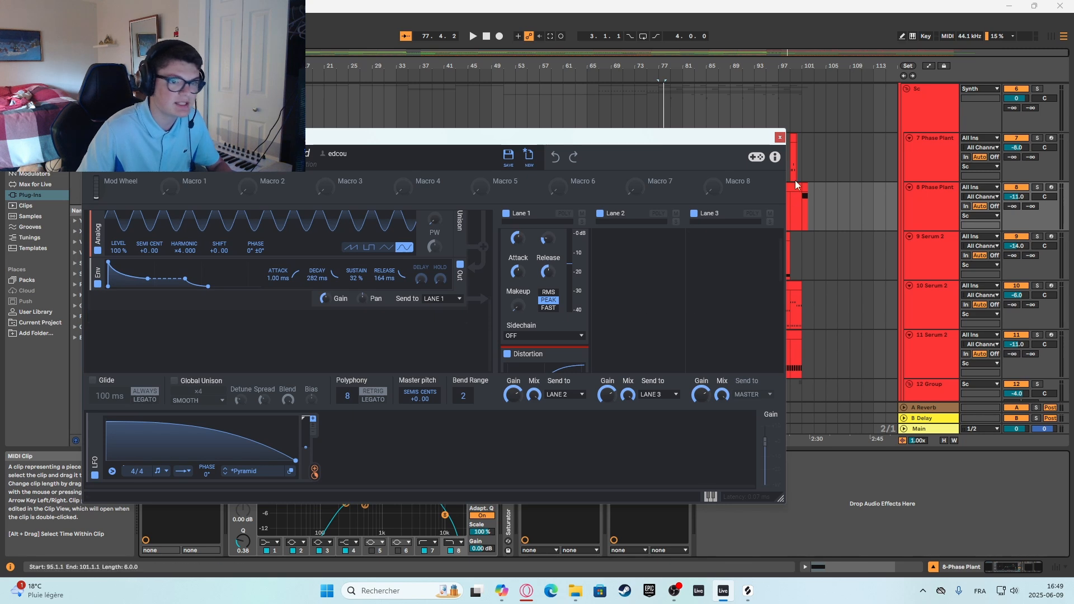
pyautogui.click(779, 138)
# Compare the effects chains of the two Phase Plant tracks and inspect the ValhallaRoom reverb on 8 Phase Plant, closing its window.
pyautogui.doubleClick(929, 204)
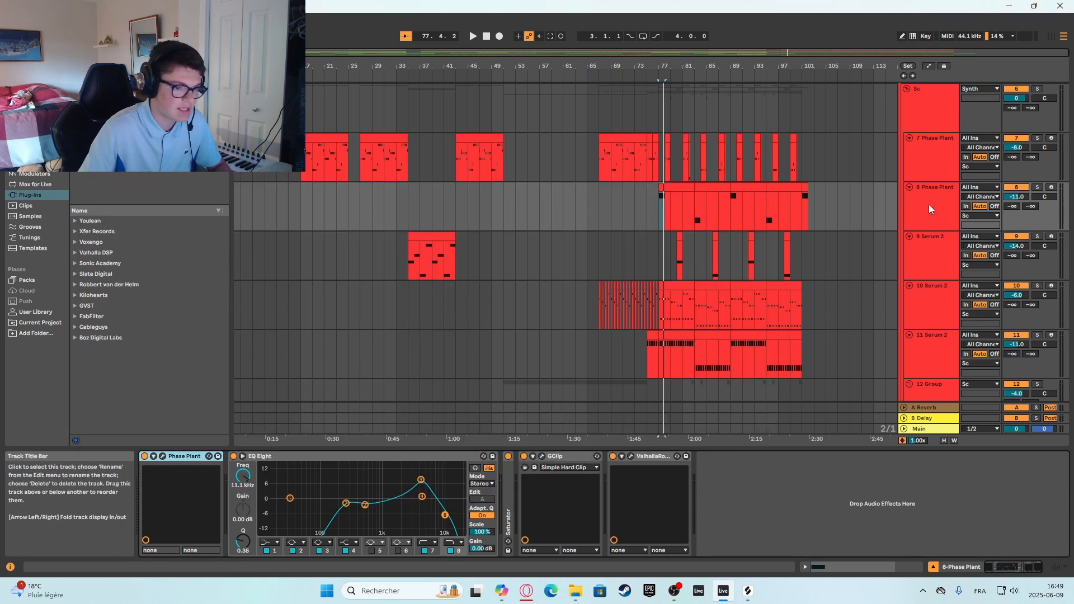
pyautogui.click(929, 203)
pyautogui.doubleClick(933, 170)
pyautogui.click(931, 203)
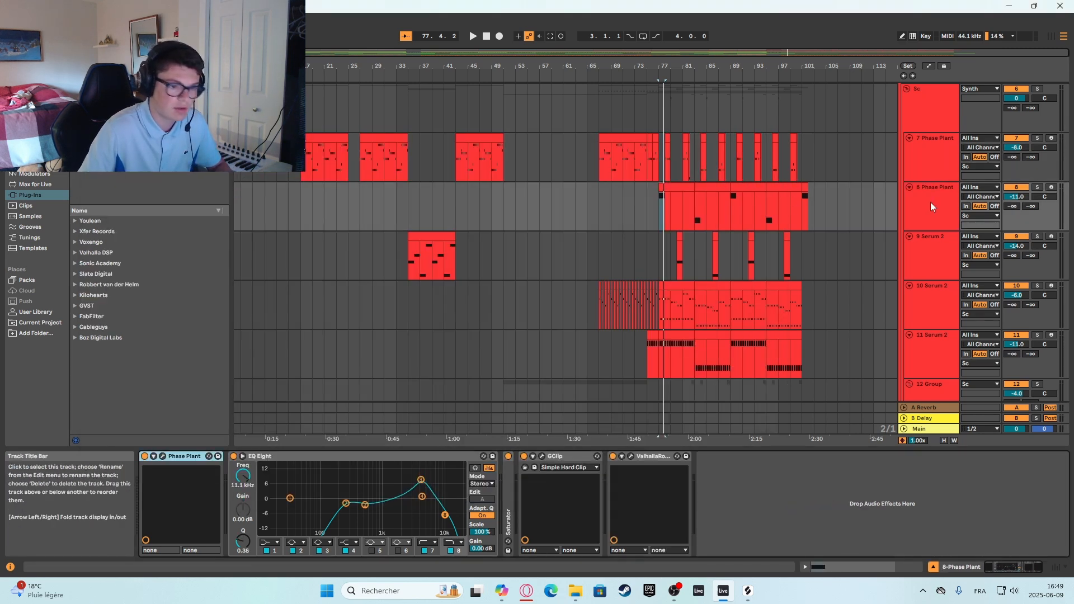
pyautogui.click(630, 456)
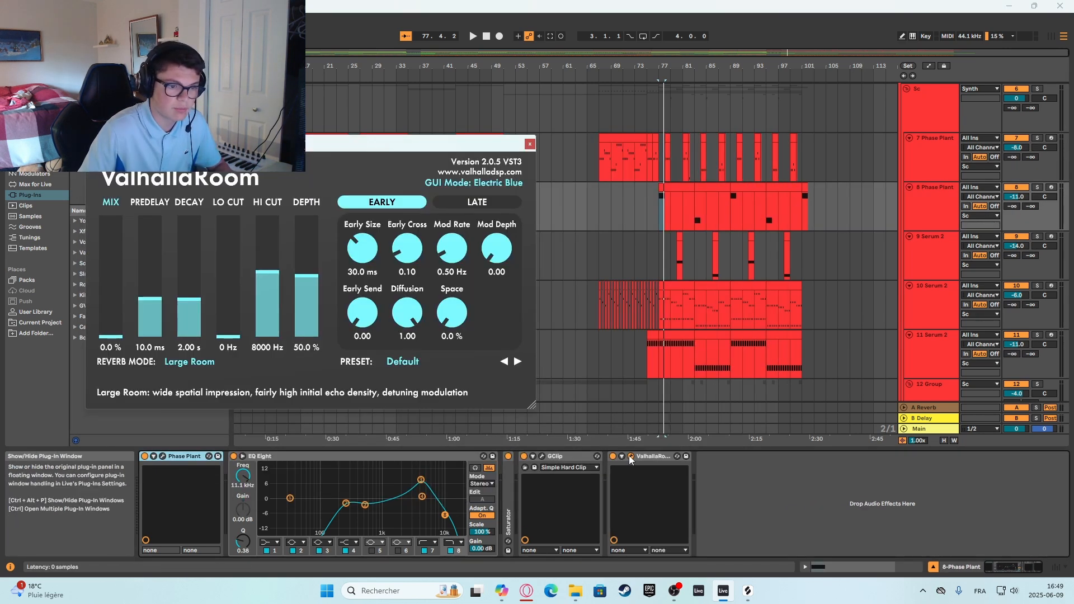
pyautogui.click(529, 145)
# Show the automation lanes and examine the ValhallaRoom mix automation of 8 Phase Plant around bar 77.
pyautogui.press('a')
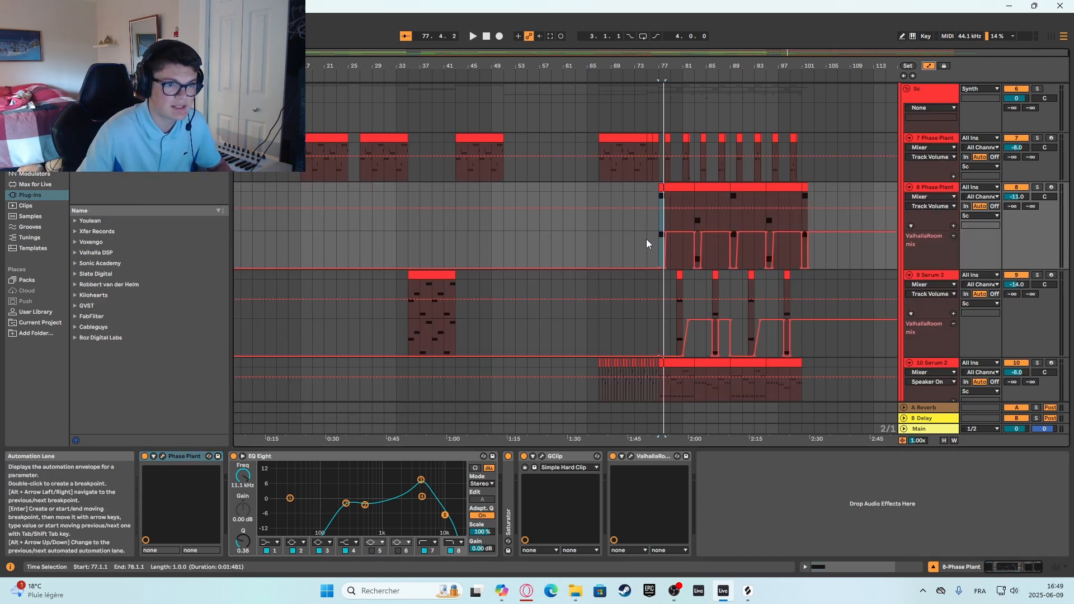
pyautogui.click(655, 250)
pyautogui.scroll(3, 659, 243)
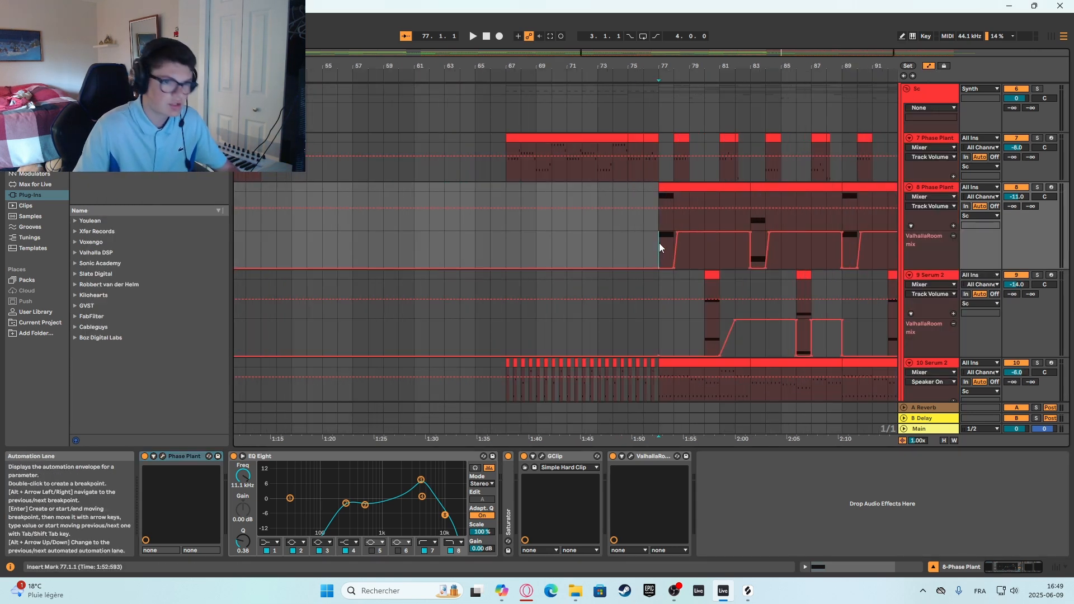
# Solo the 8 Phase Plant track and listen to it with its reverb automation from bar 77.
pyautogui.click(1036, 187)
pyautogui.press('space')
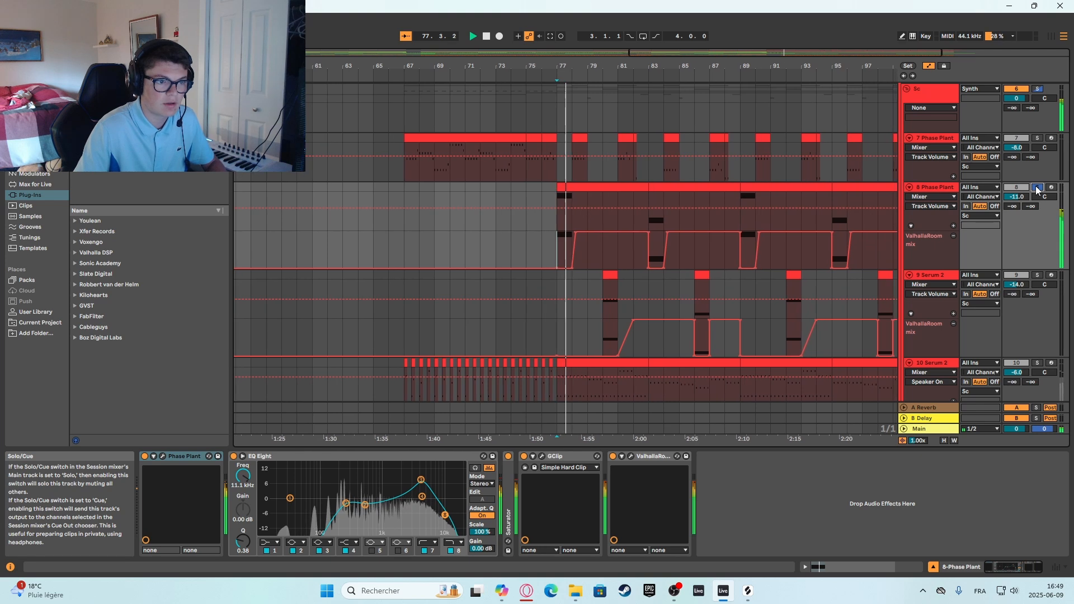
pyautogui.press('space')
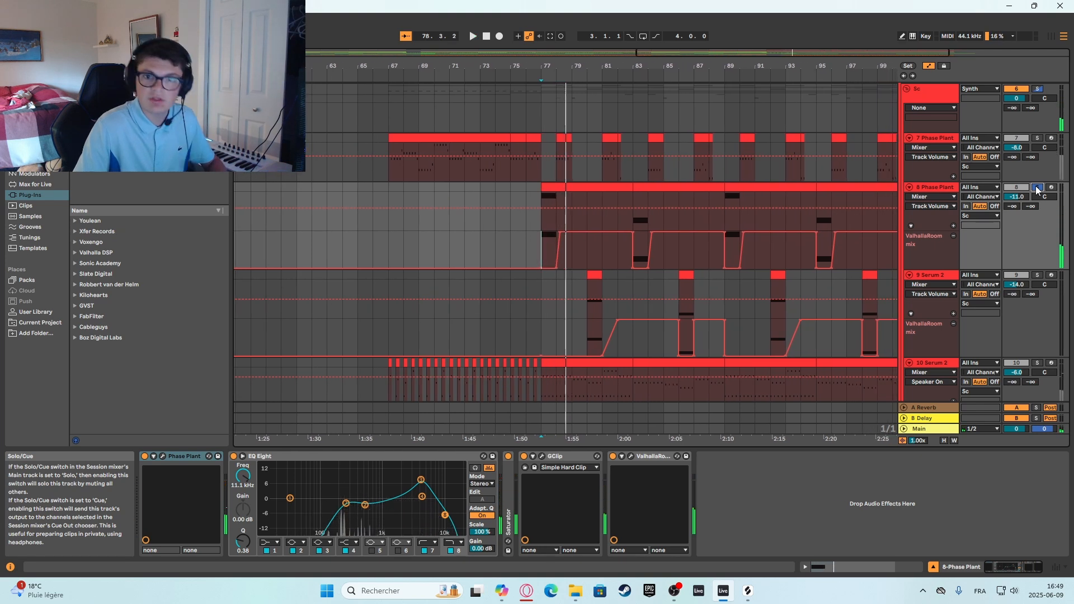
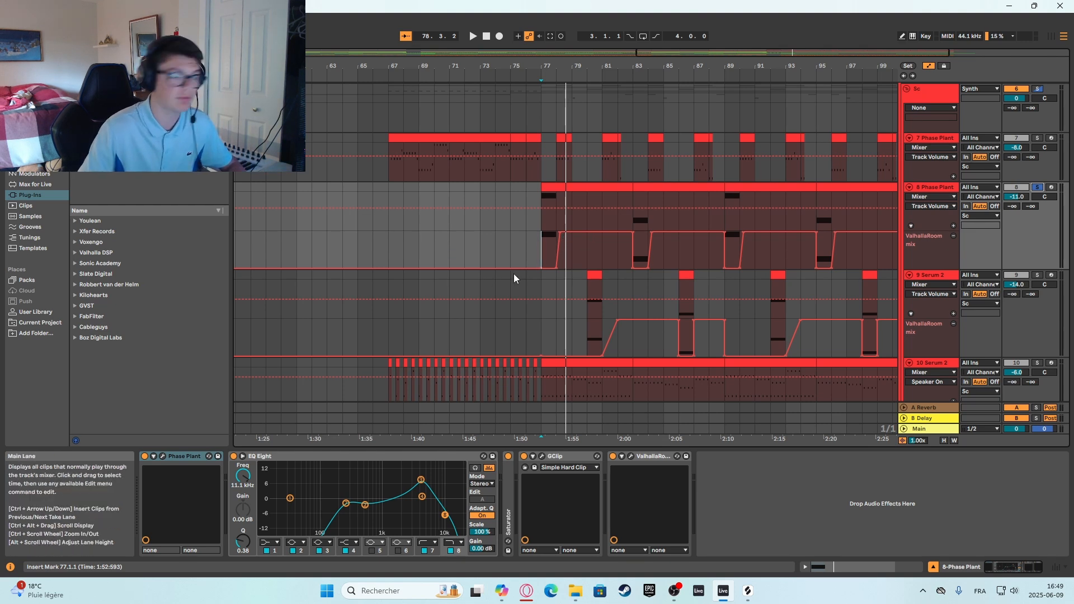
# Solo the 9 Serum 2 track, listen to it from bar 80, and switch the solo off.
pyautogui.scroll(-2, 515, 273)
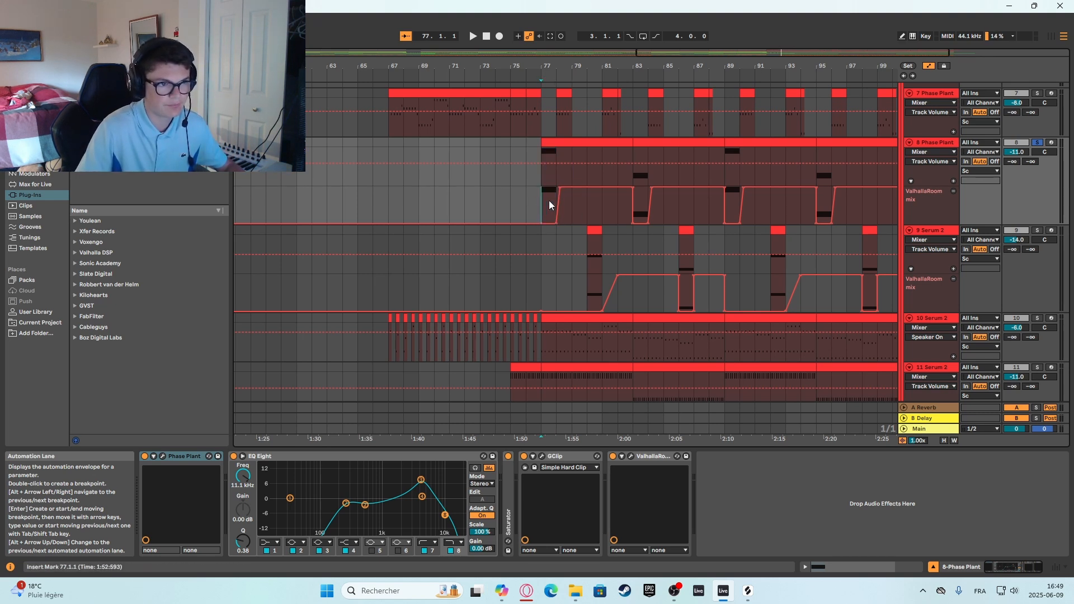
pyautogui.scroll(-2, 538, 202)
pyautogui.click(587, 236)
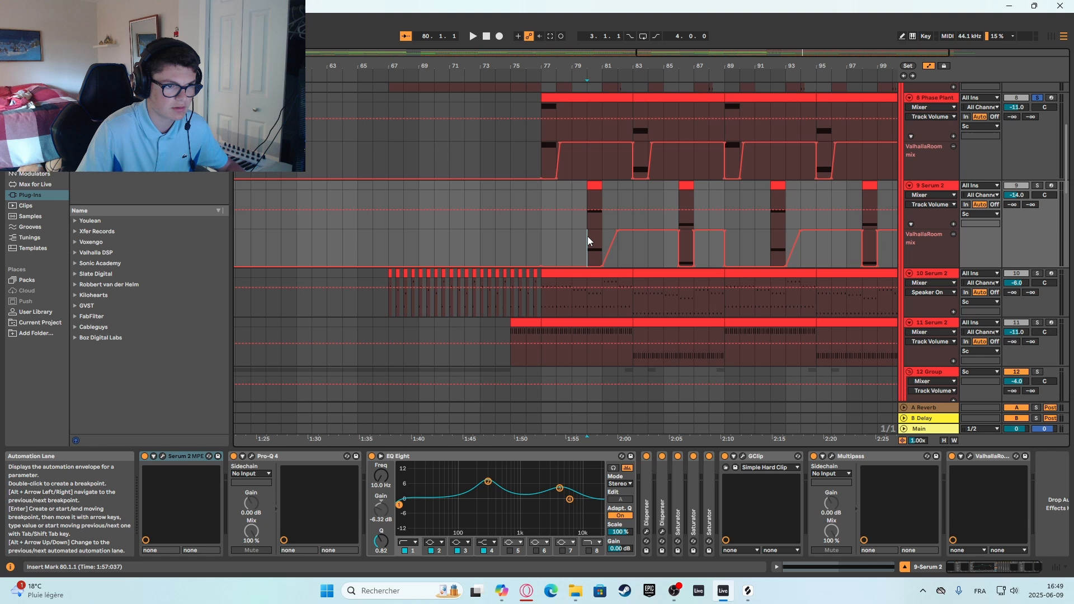
pyautogui.press('space')
pyautogui.click(1038, 188)
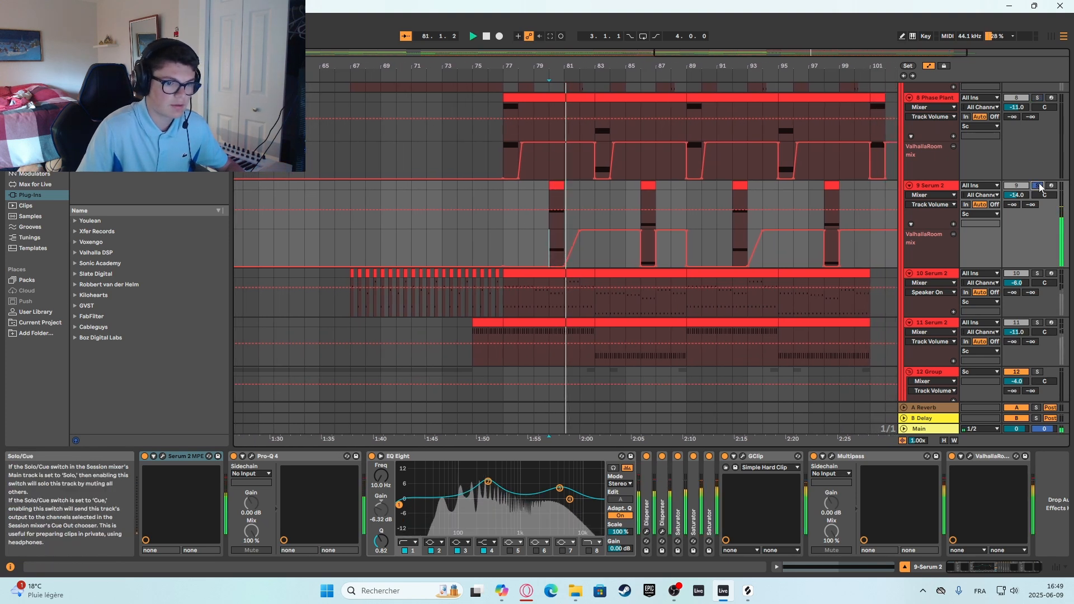
pyautogui.press('space')
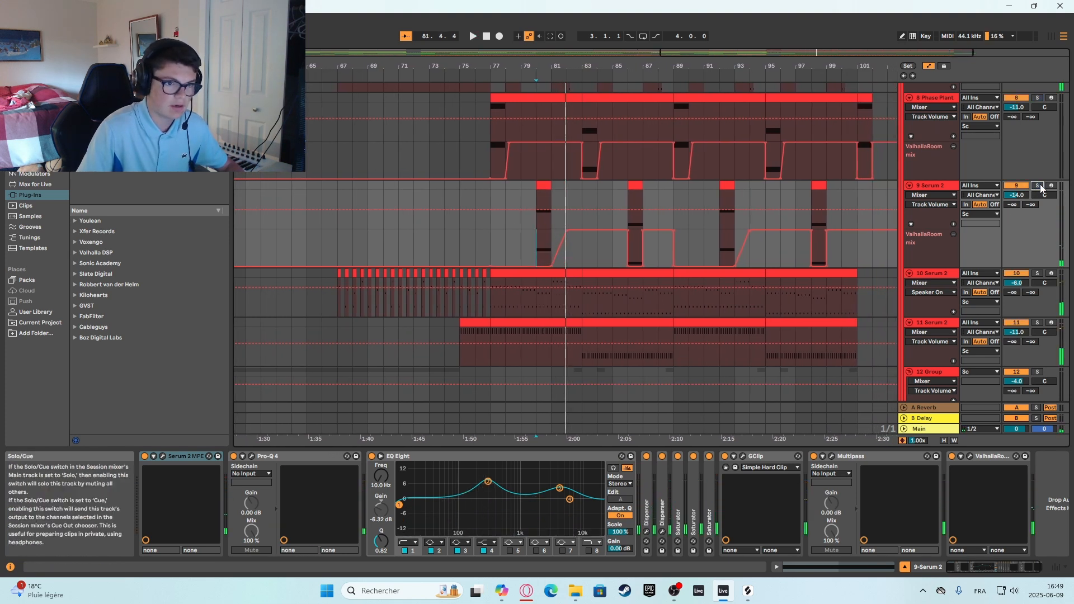
# Solo the 7 Phase Plant track and start playback from bar 77.
pyautogui.scroll(-10, 837, 278)
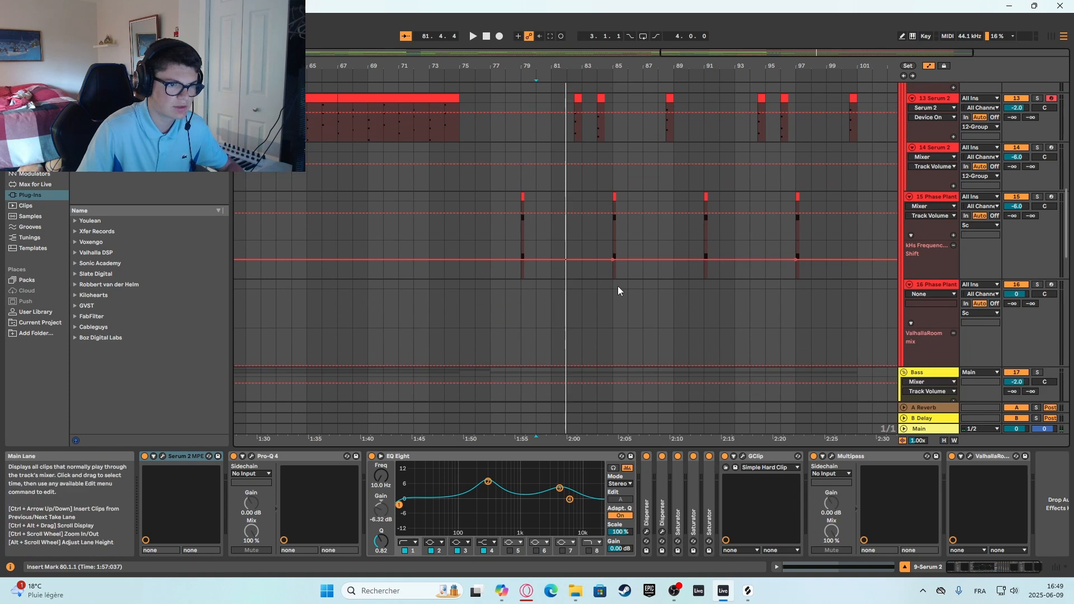
pyautogui.scroll(12, 617, 286)
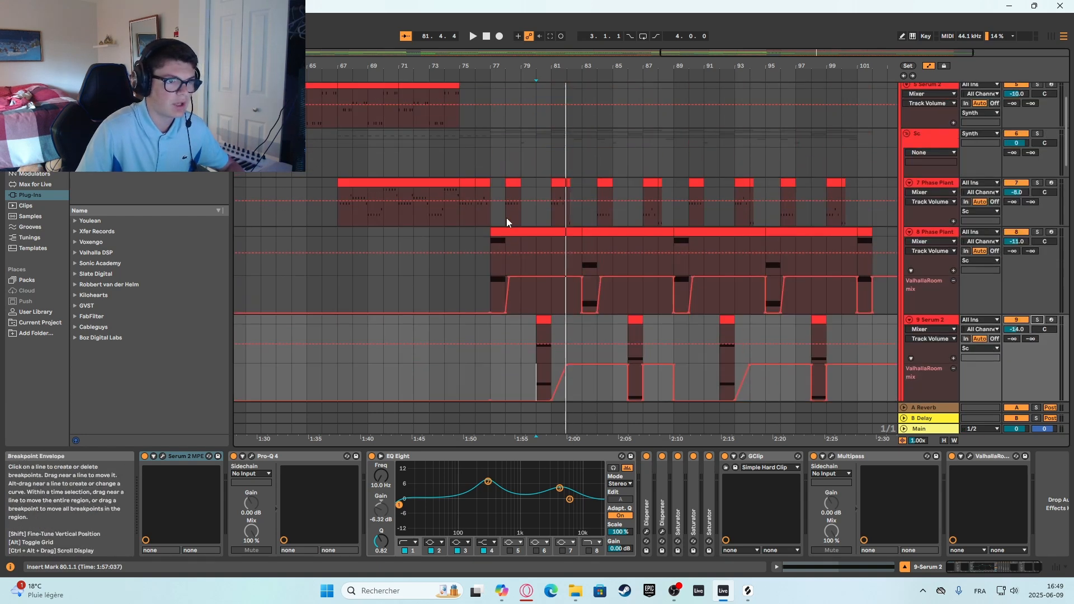
pyautogui.click(519, 163)
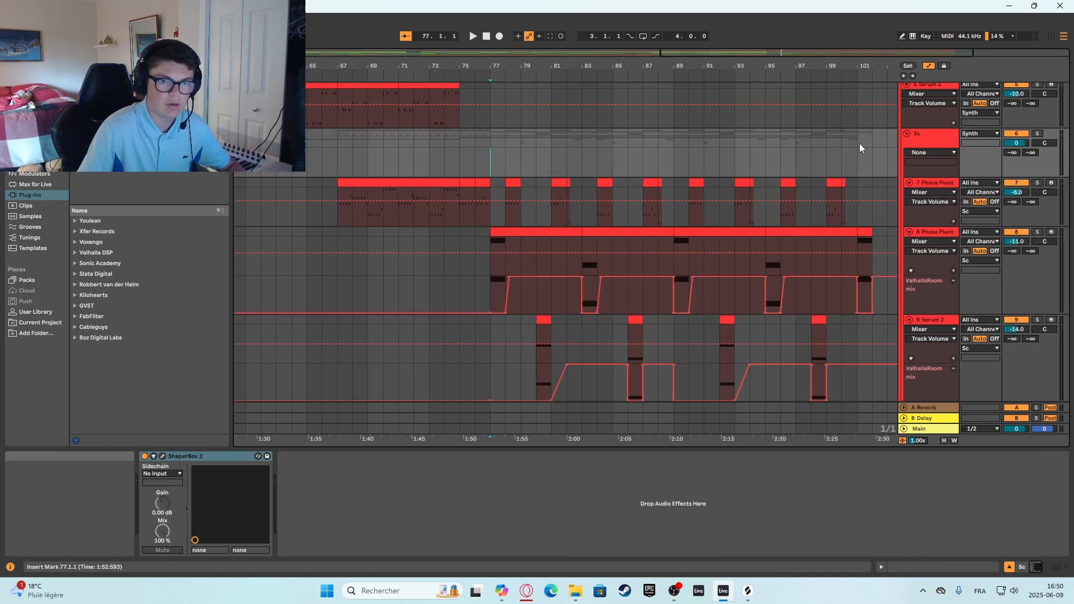
pyautogui.click(943, 185)
pyautogui.click(1037, 183)
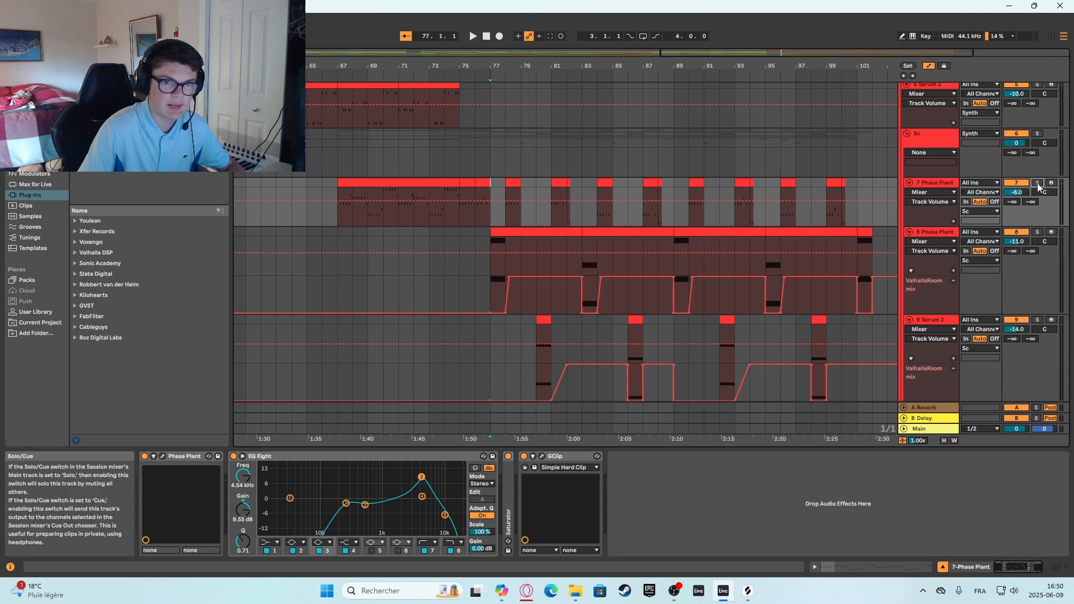
pyautogui.press('space')
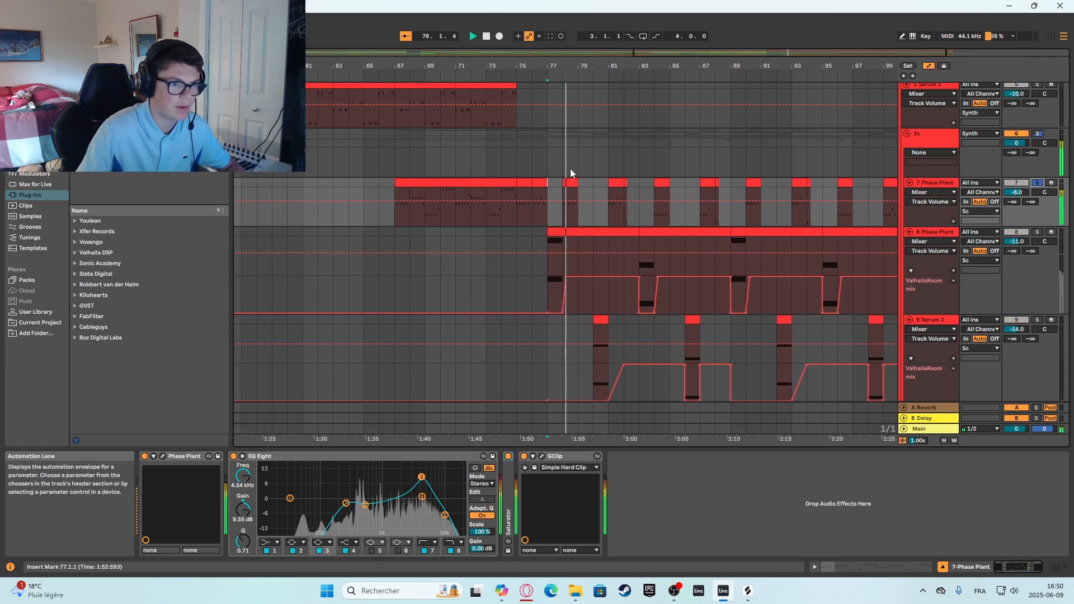
# Listen to the soloed 7 Phase Plant clips at bars 81, 84 and 87, and stop playback.
pyautogui.click(587, 153)
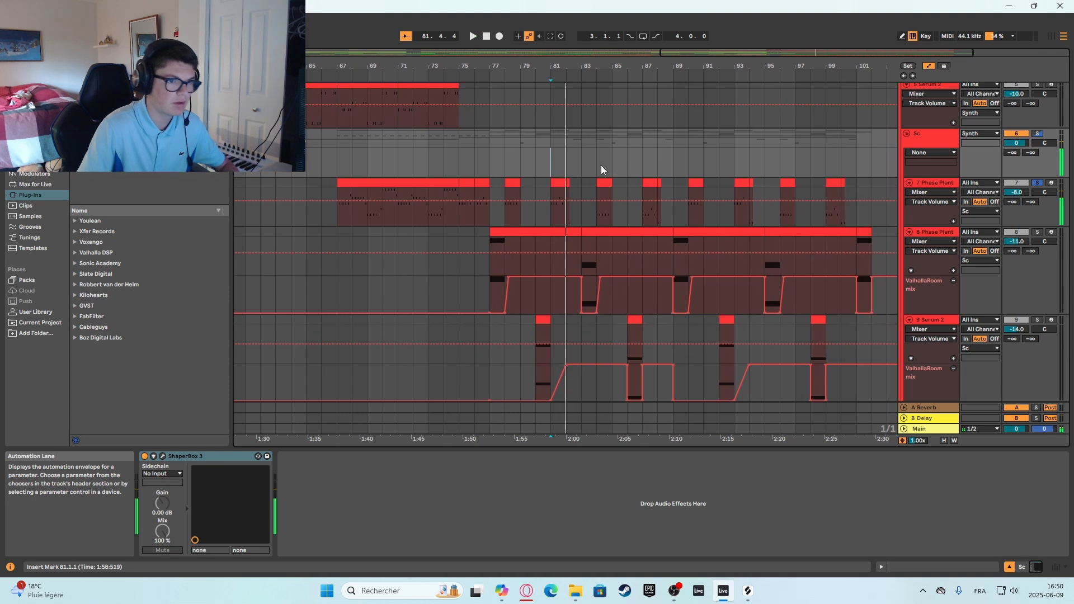
pyautogui.press('space')
pyautogui.press('space')
pyautogui.press('space')
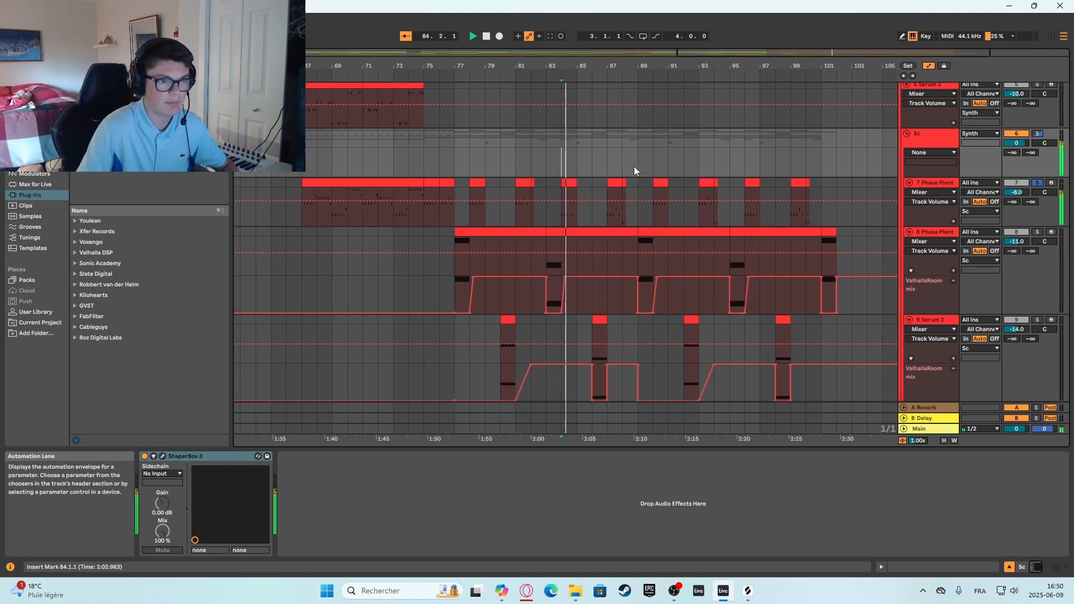
pyautogui.click(600, 159)
pyautogui.press('space')
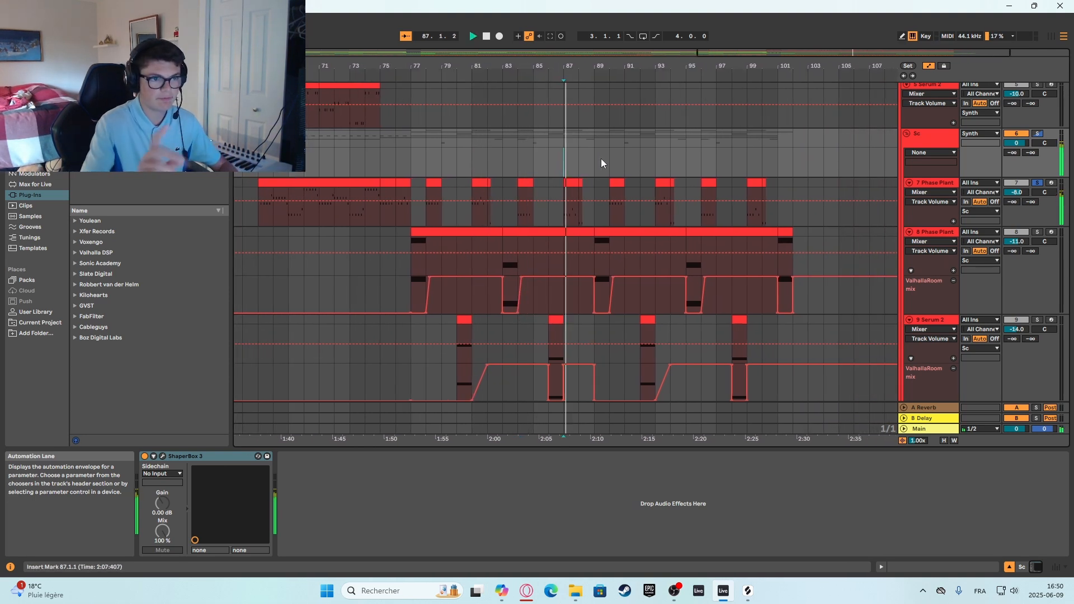
pyautogui.press('space')
# Solo the 8 Phase Plant track and listen to its notes at bars 77 and 83.
pyautogui.scroll(-1, 576, 155)
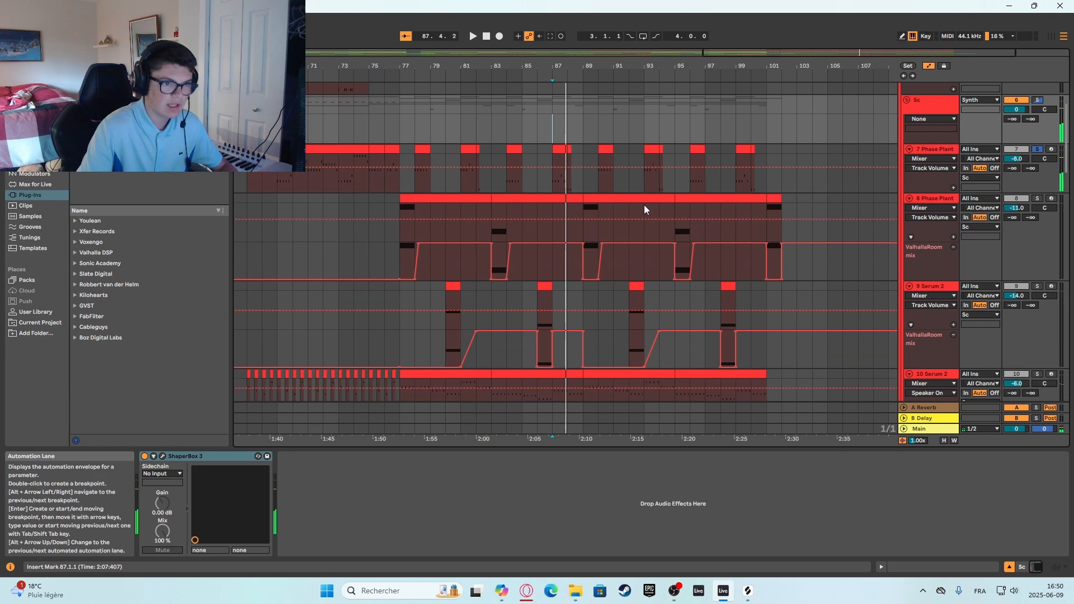
pyautogui.scroll(-1, 438, 222)
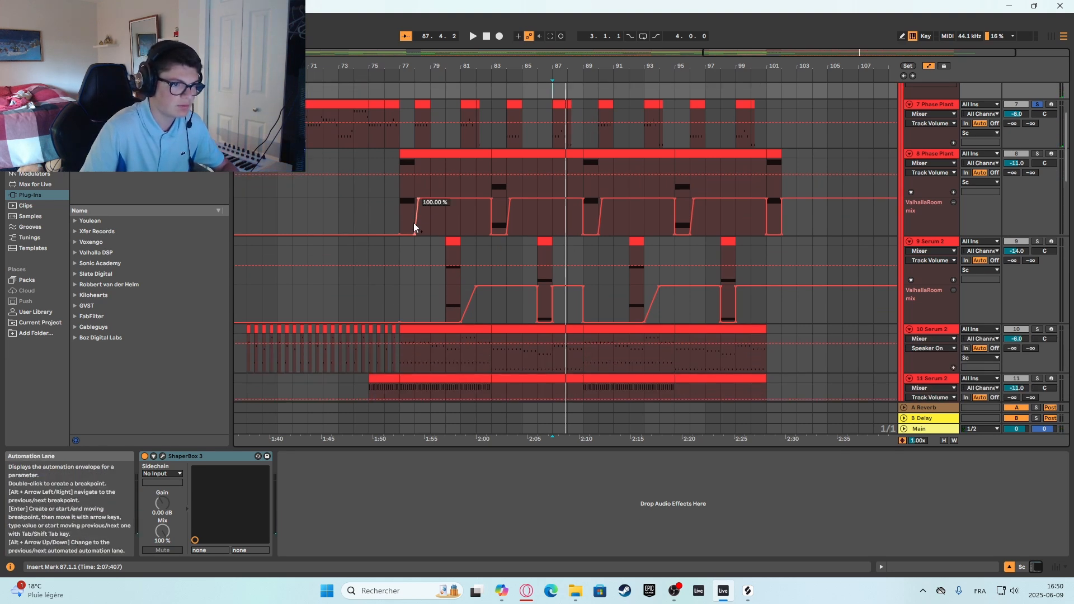
pyautogui.click(399, 196)
pyautogui.click(1037, 153)
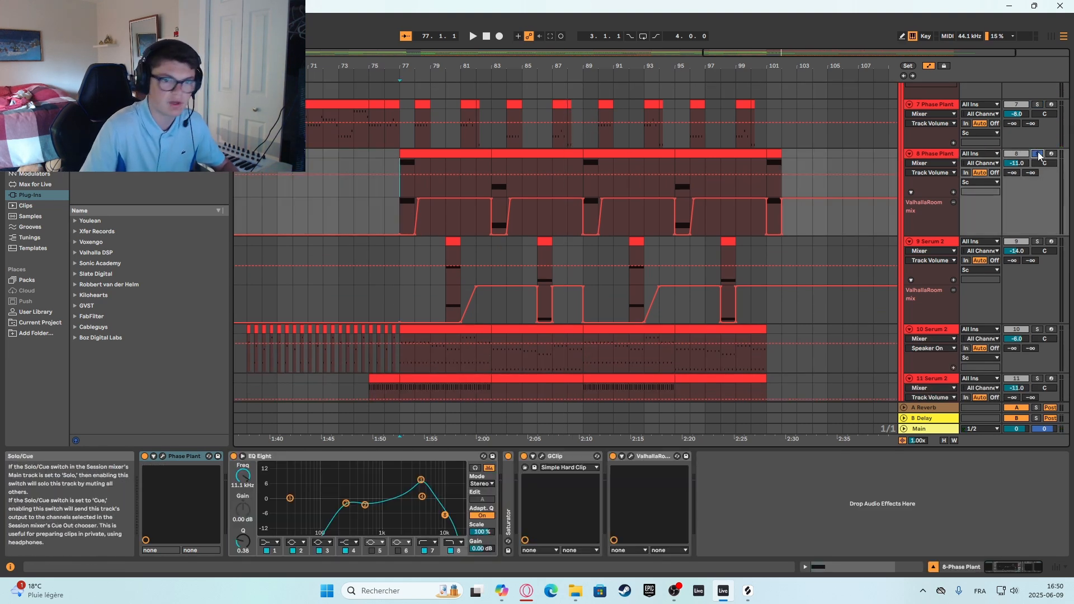
pyautogui.press('space')
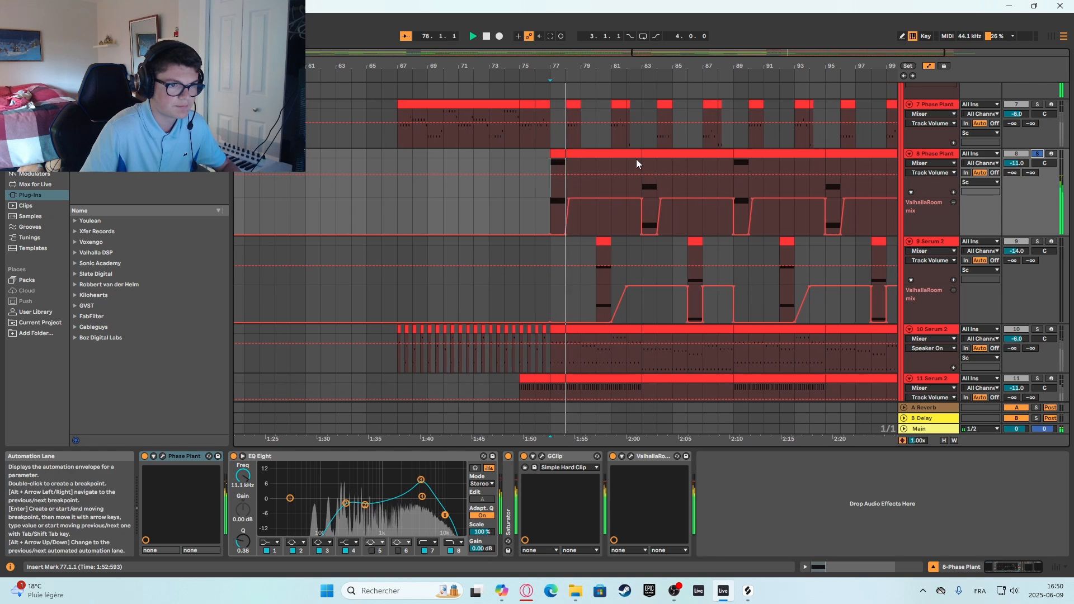
pyautogui.click(644, 161)
# Solo the 9 Serum 2 track and listen to its clips at bars 80 and 86.
pyautogui.scroll(-1, 539, 232)
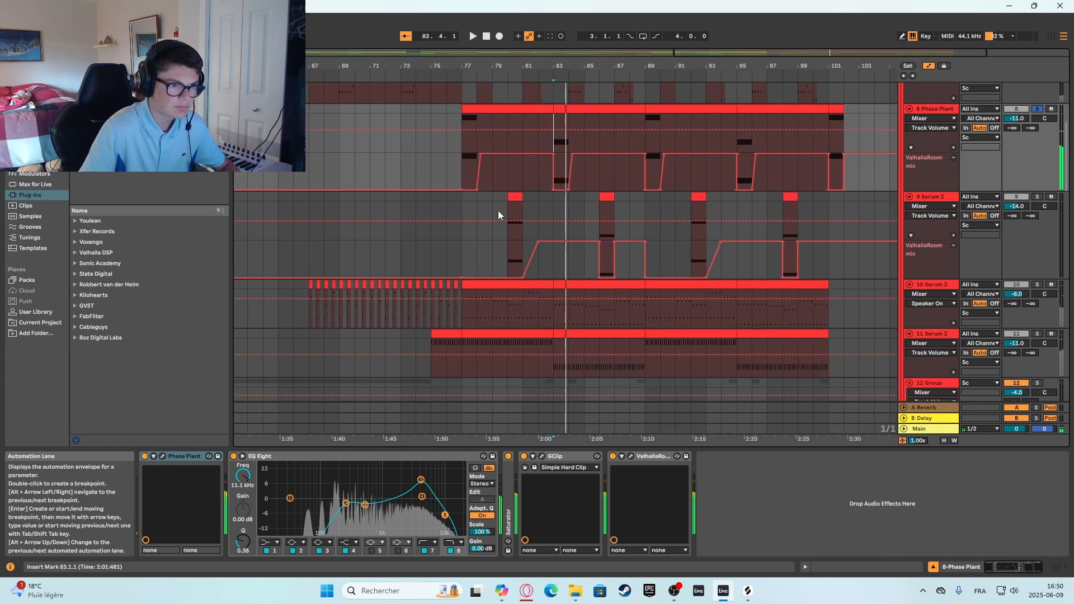
pyautogui.click(497, 211)
pyautogui.click(1037, 197)
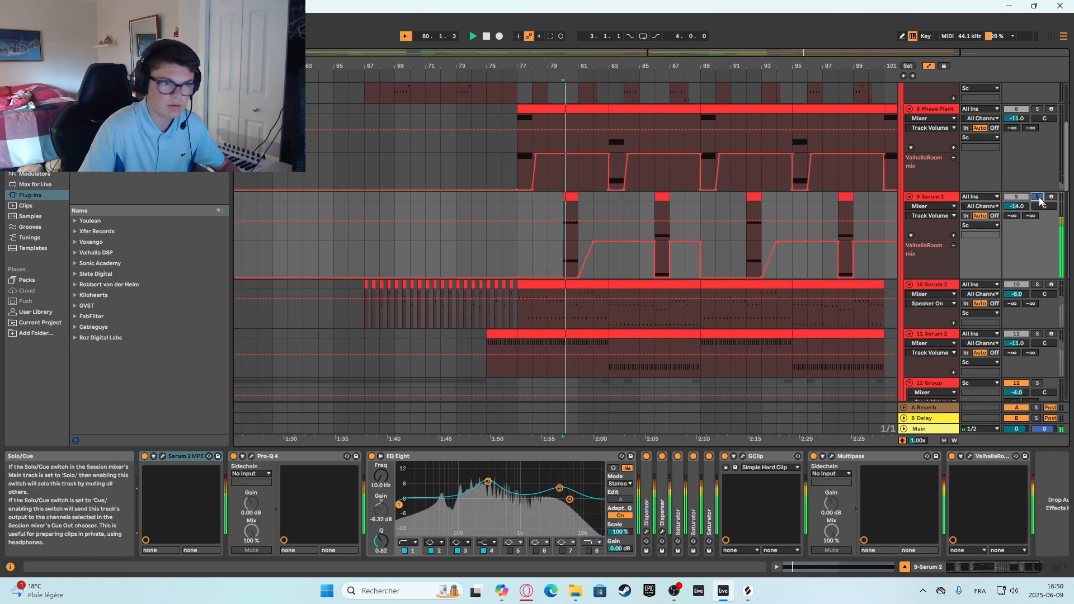
pyautogui.click(655, 214)
pyautogui.press('space')
pyautogui.press('space')
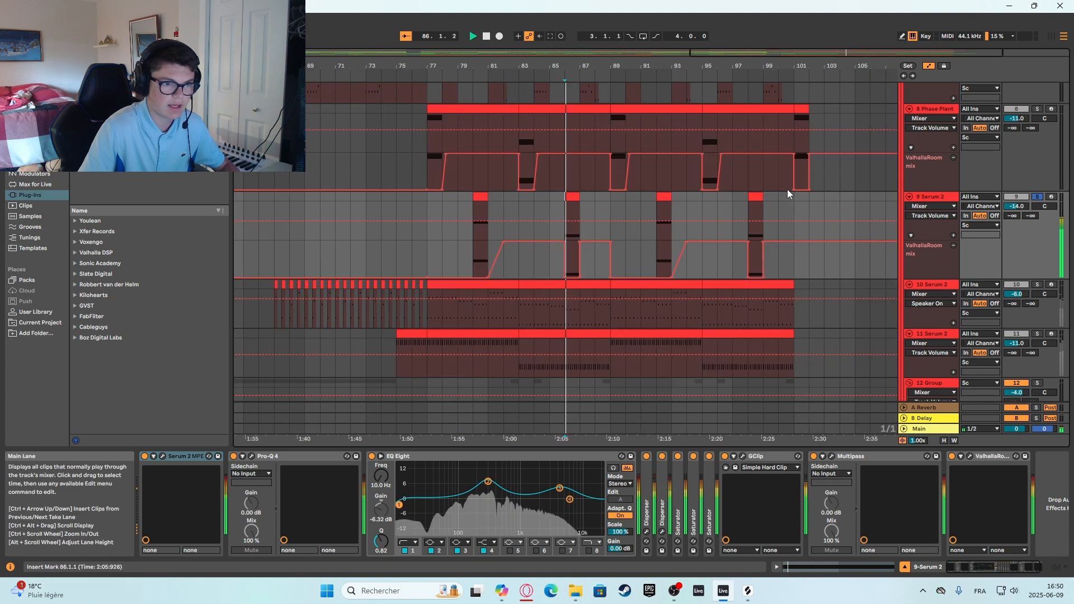
# Solo the 10 Serum 2 track, listen to it from bar 77, and switch the solo off.
pyautogui.scroll(-2, 616, 235)
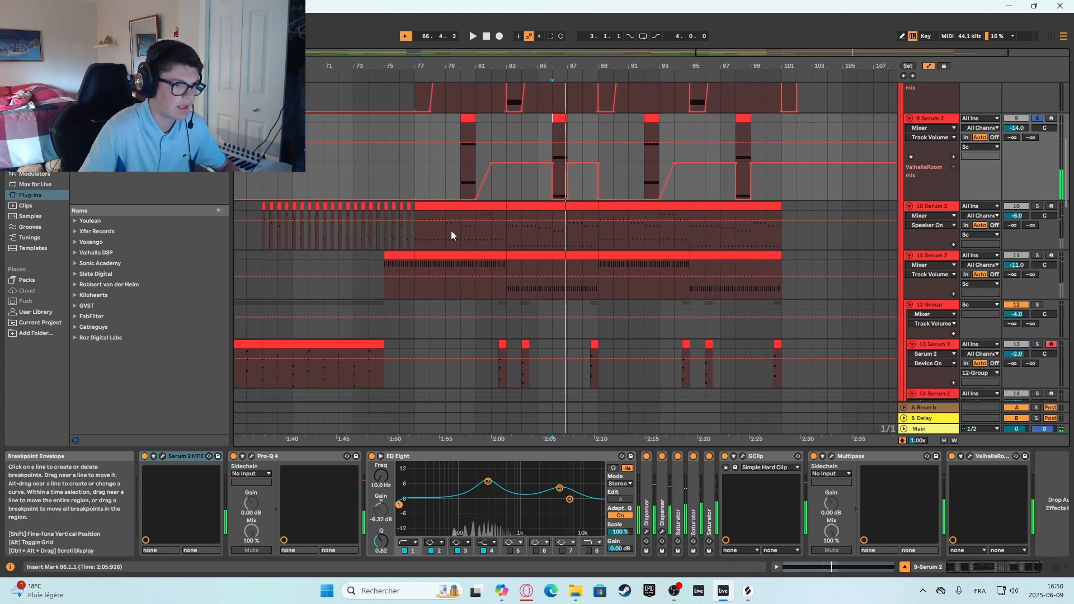
pyautogui.click(1037, 206)
pyautogui.press('space')
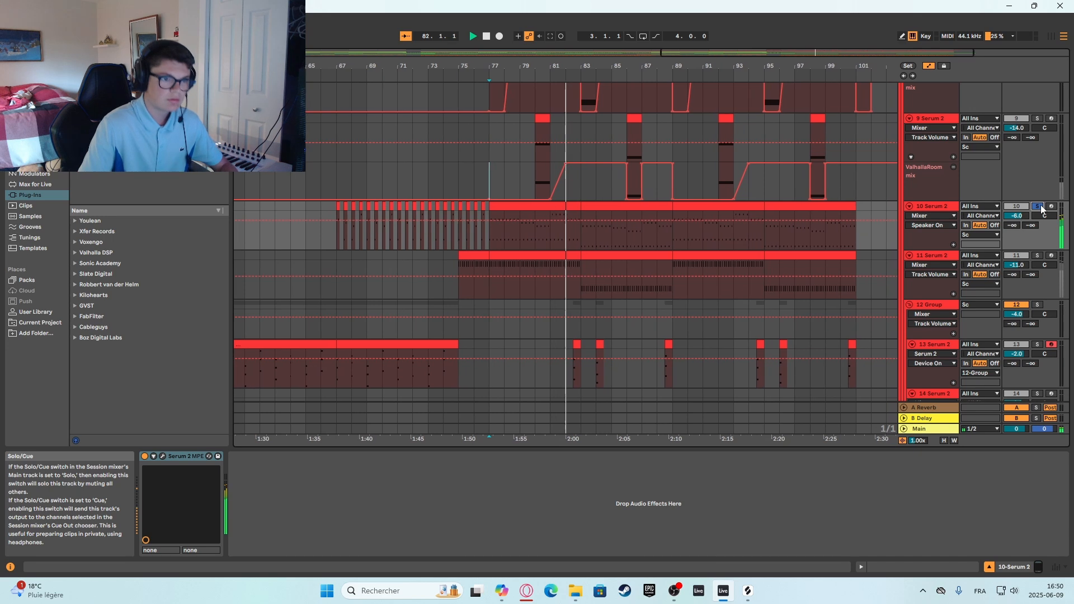
pyautogui.click(1038, 206)
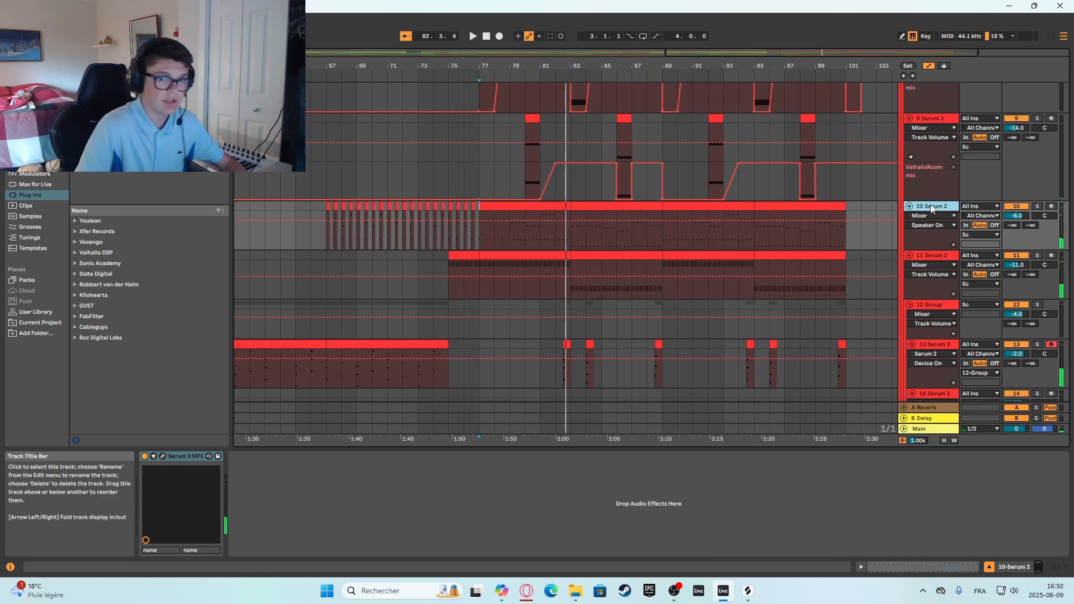
pyautogui.press('space')
# Solo the 11 Serum 2 track and listen to its pattern from bars 77 and 83.
pyautogui.click(478, 264)
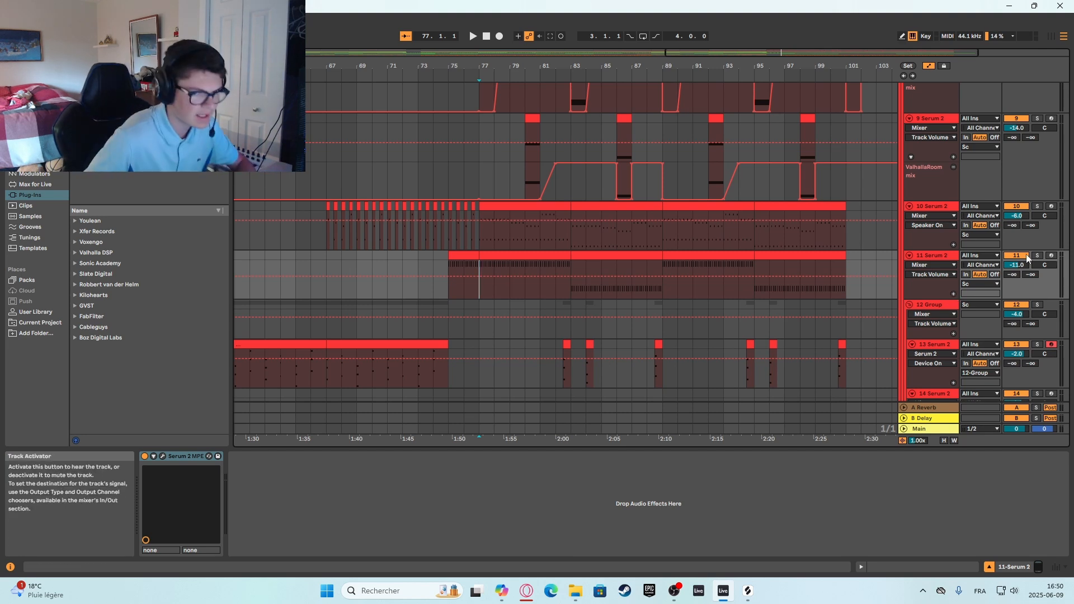
pyautogui.press('space')
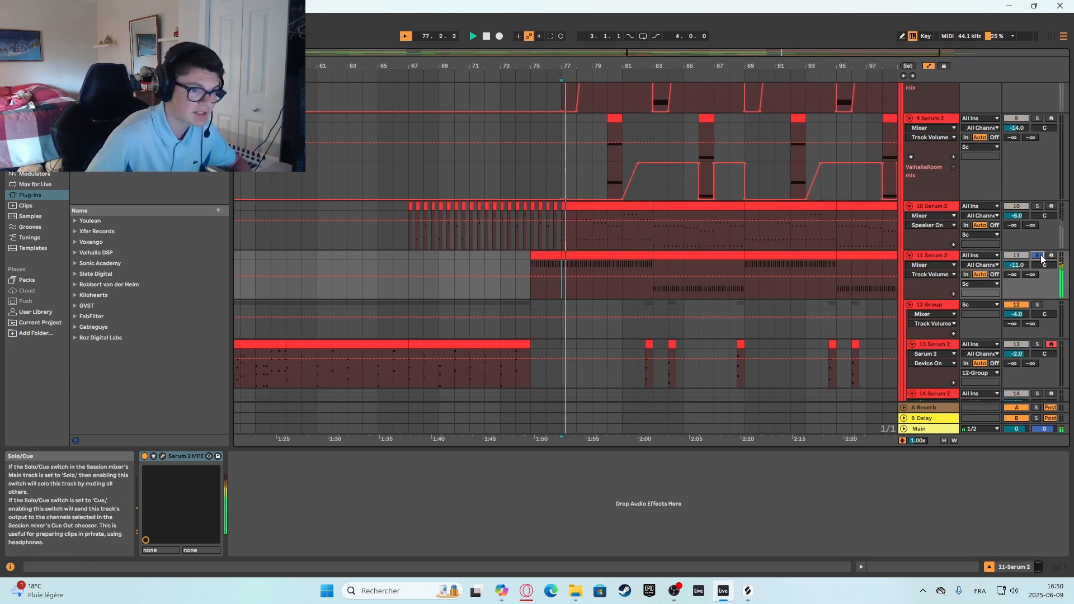
pyautogui.click(639, 263)
pyautogui.press('space')
pyautogui.press('space')
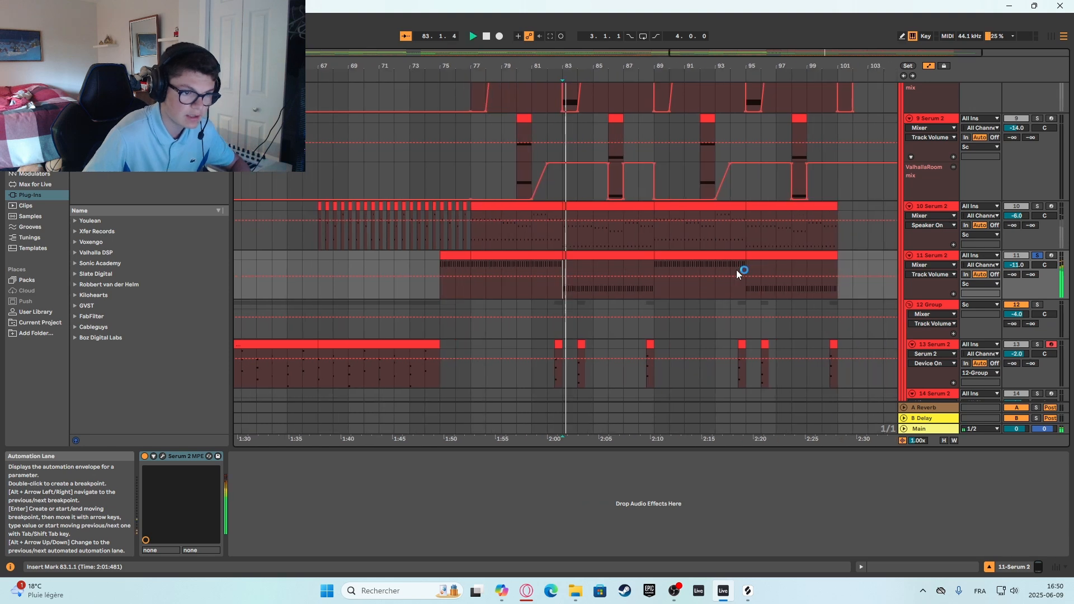
# Solo the 13 Serum 2 track, listen from bar 82 and around bars 88, 94, 95 and 100, and switch the solo off.
pyautogui.scroll(-2, 556, 310)
pyautogui.click(562, 305)
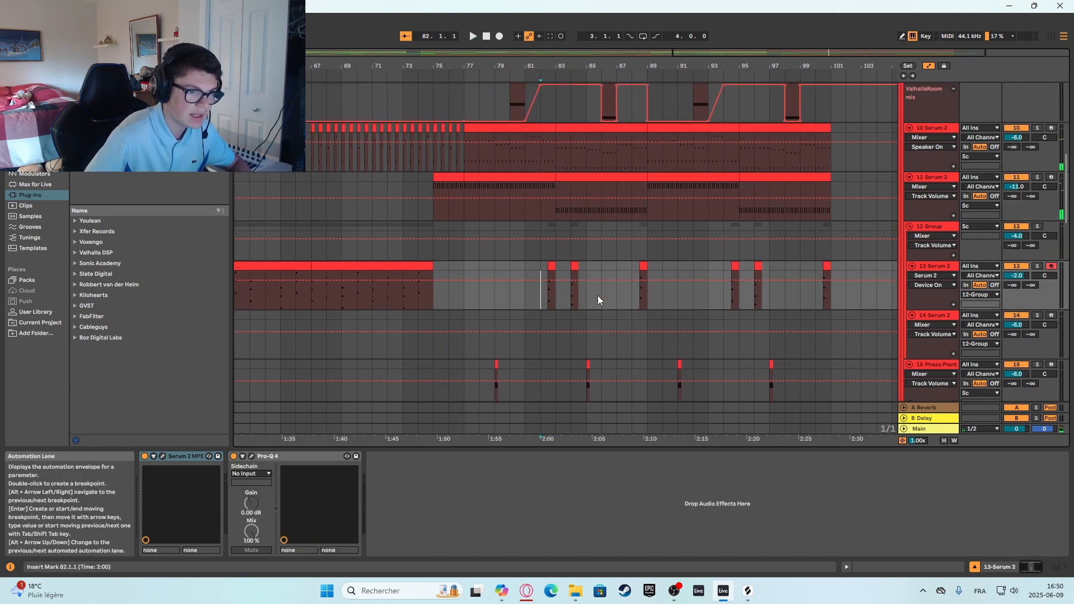
pyautogui.click(1037, 266)
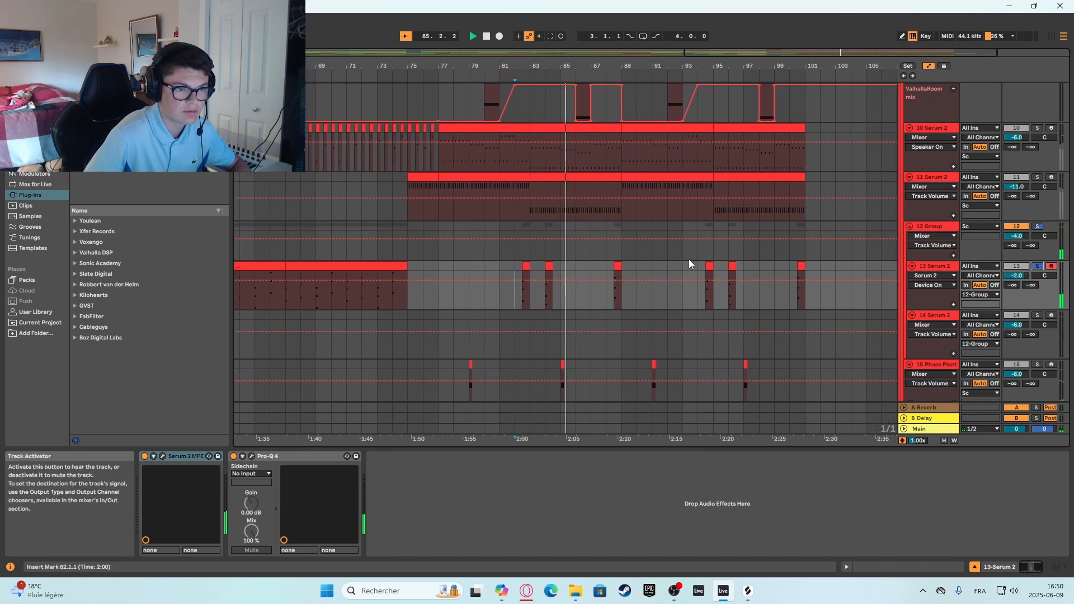
pyautogui.click(602, 252)
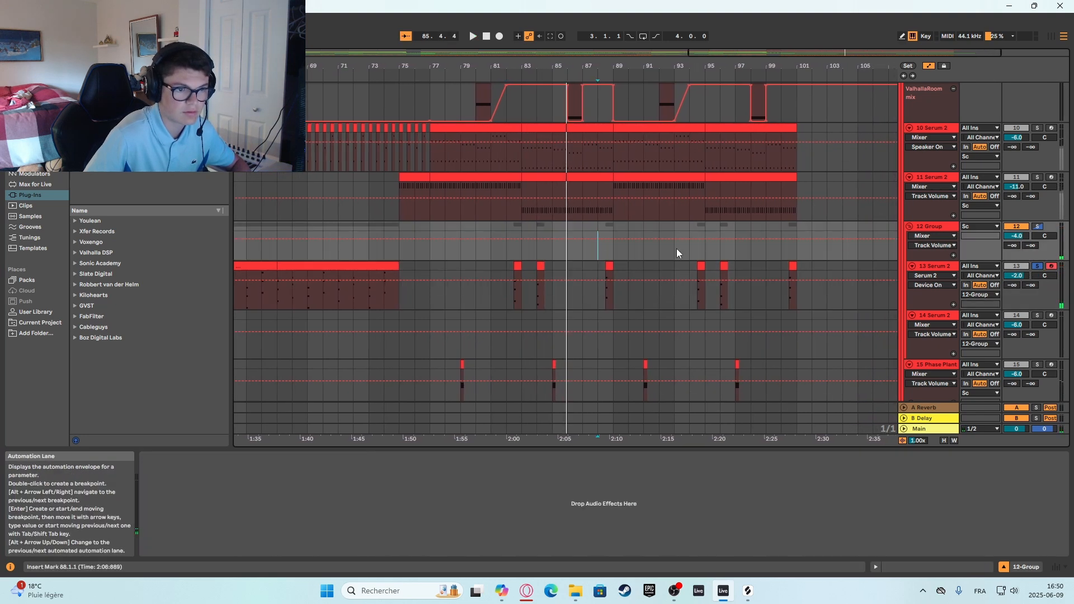
pyautogui.click(642, 249)
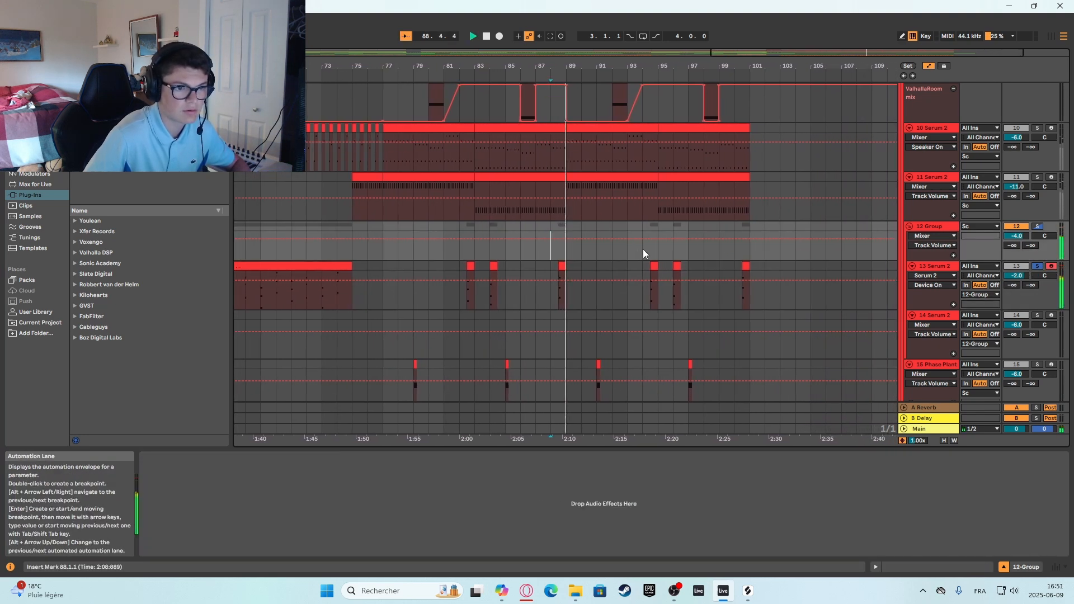
pyautogui.click(579, 252)
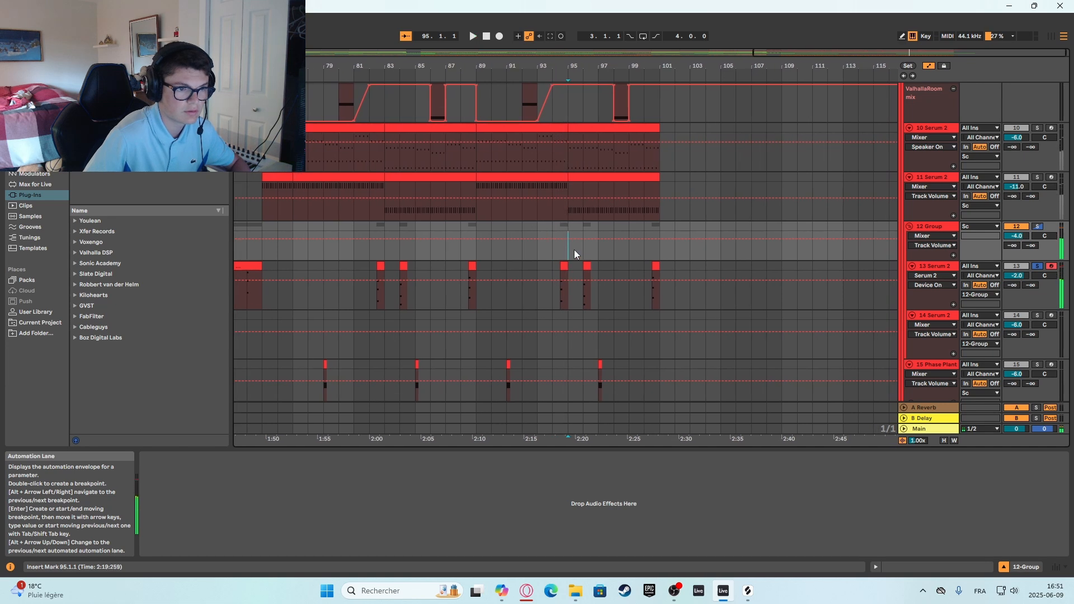
pyautogui.click(637, 250)
pyautogui.scroll(-2, 558, 335)
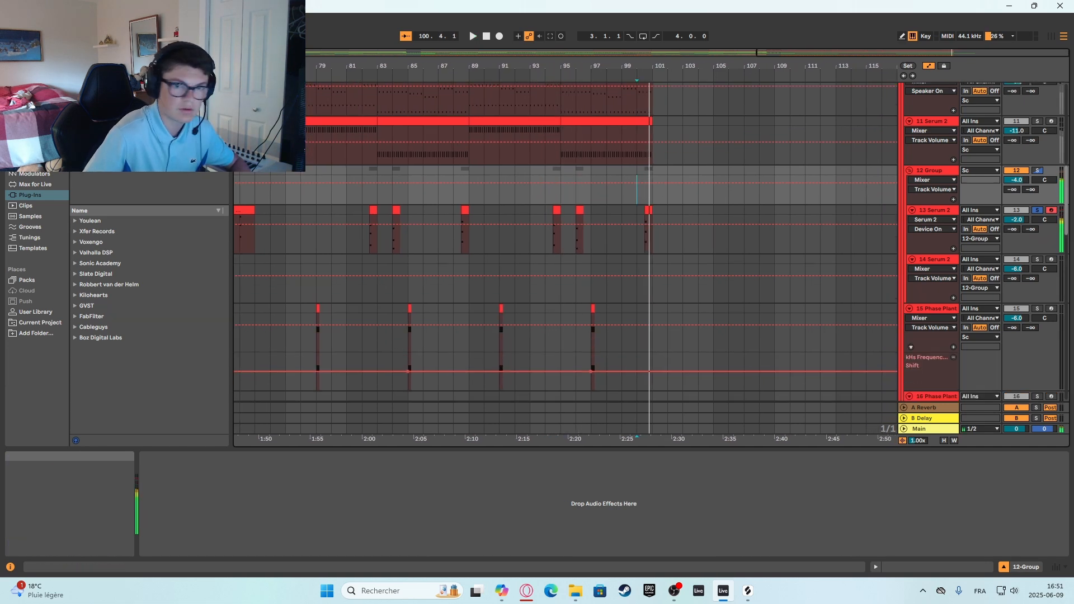
pyautogui.click(1038, 211)
# Solo the 15 Phase Plant track and listen to its short clip at bar 79.
pyautogui.scroll(-1, 559, 252)
pyautogui.click(315, 280)
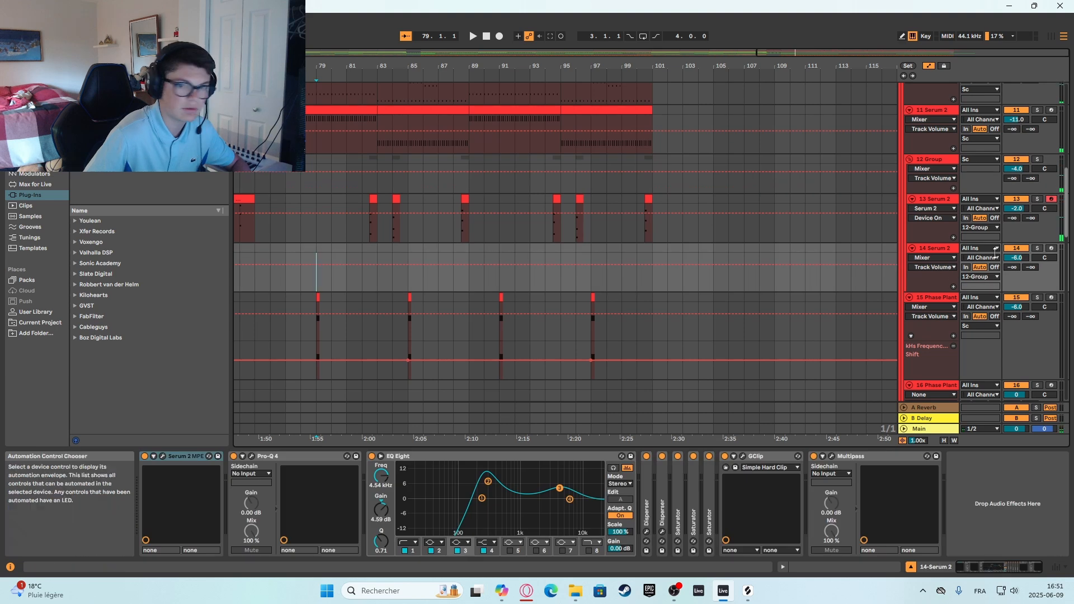
pyautogui.click(1038, 297)
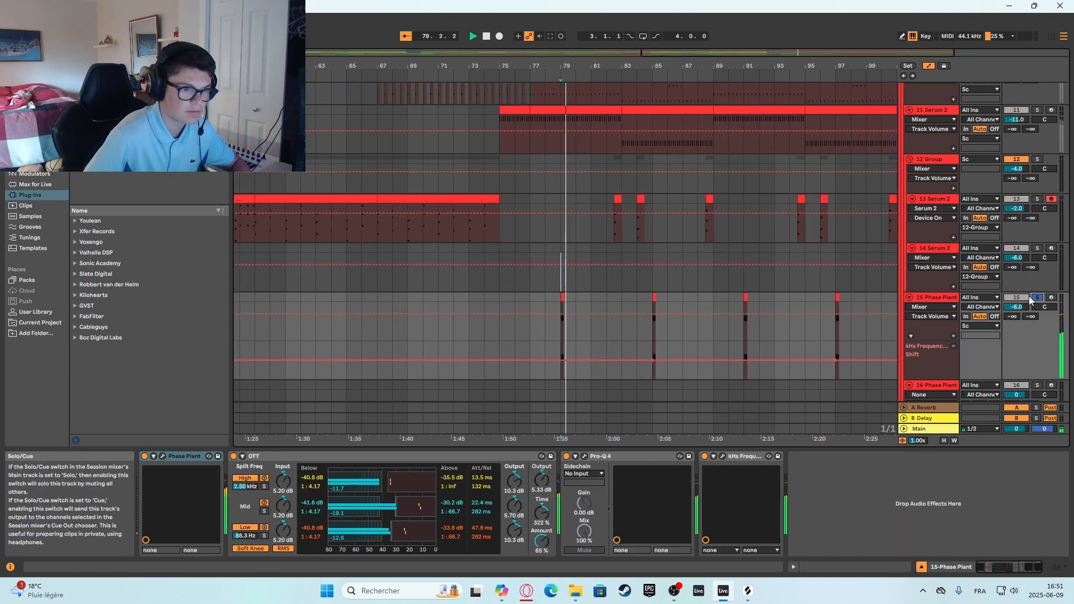
# Open the Phase Plant patch on track 15 and examine its oscillators, filter, distortion, envelope and the Lane 1 effects.
pyautogui.click(163, 456)
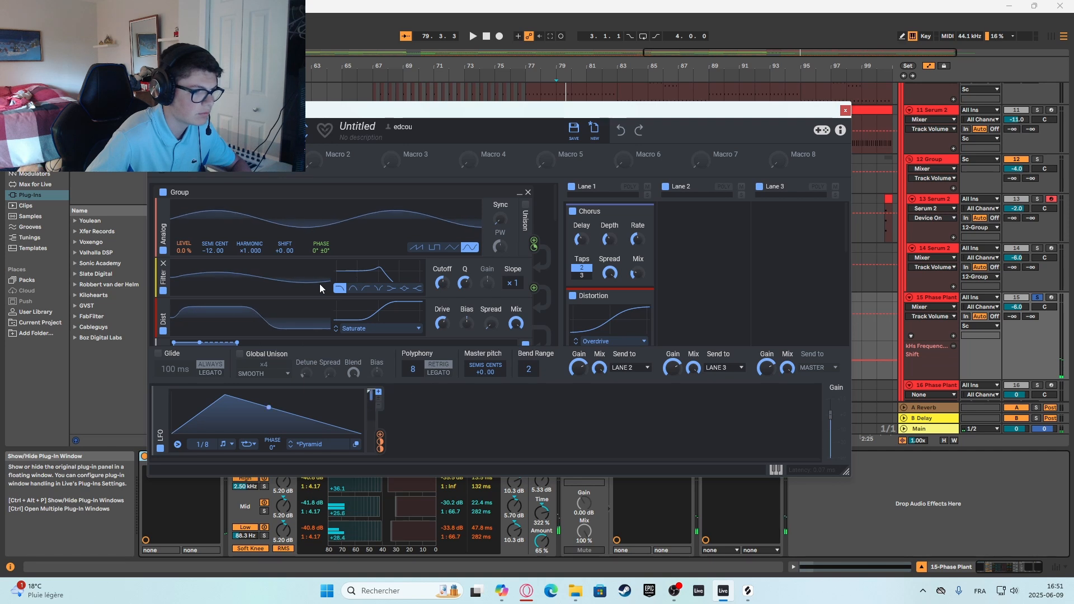
pyautogui.scroll(3, 320, 283)
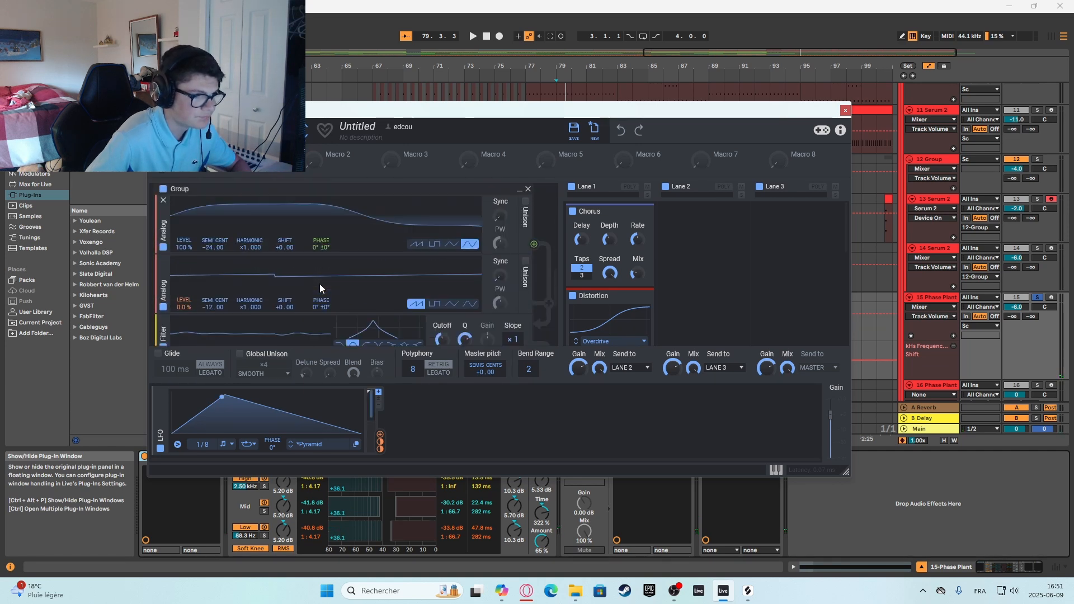
pyautogui.scroll(-2, 320, 283)
pyautogui.scroll(-1, 566, 259)
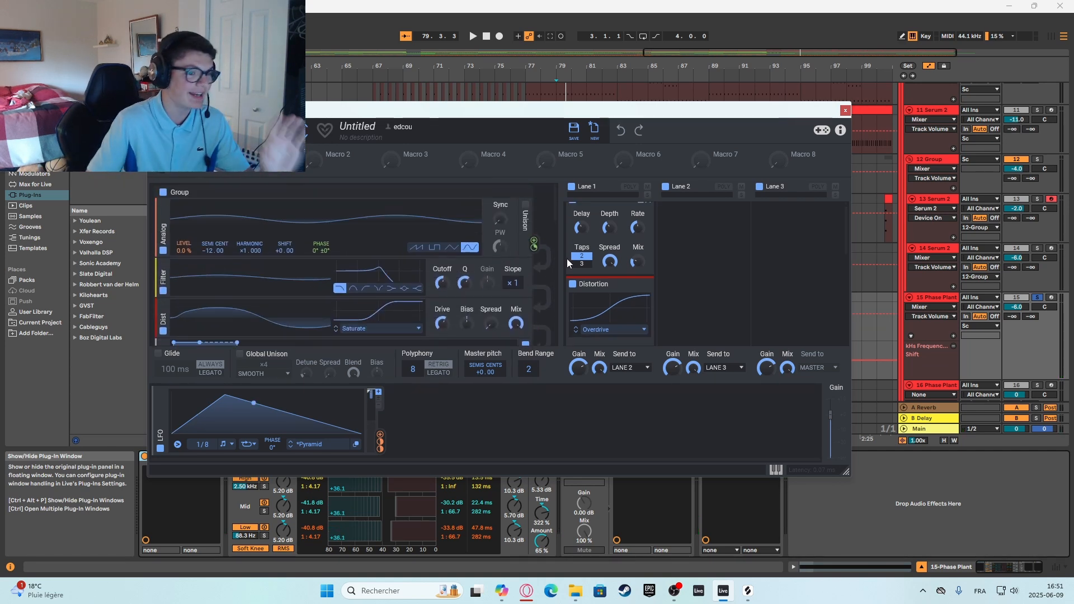
pyautogui.scroll(-1, 566, 258)
pyautogui.scroll(-3, 512, 267)
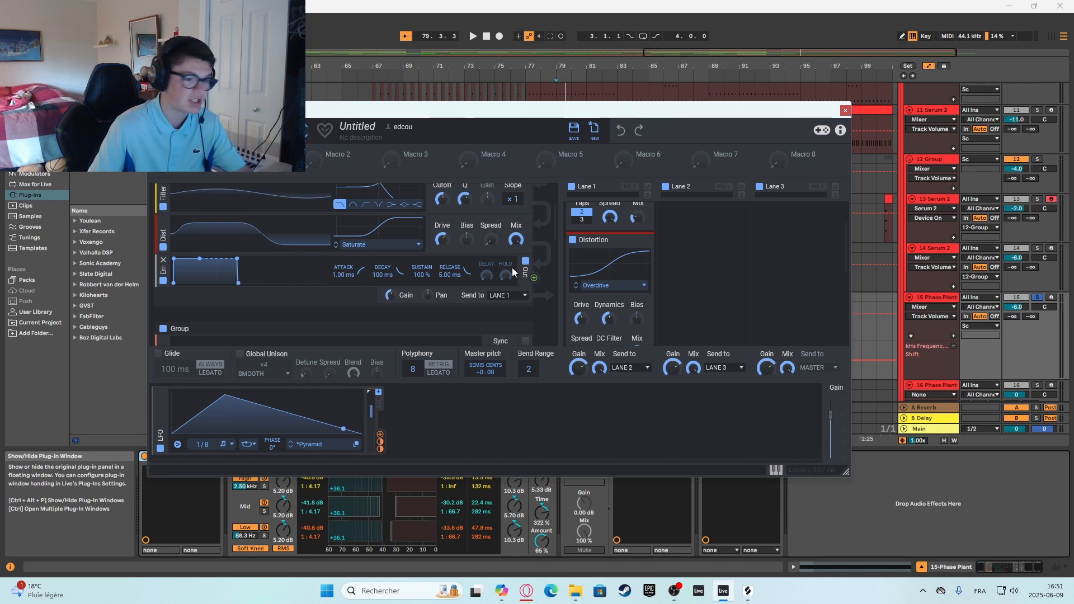
pyautogui.scroll(4, 476, 283)
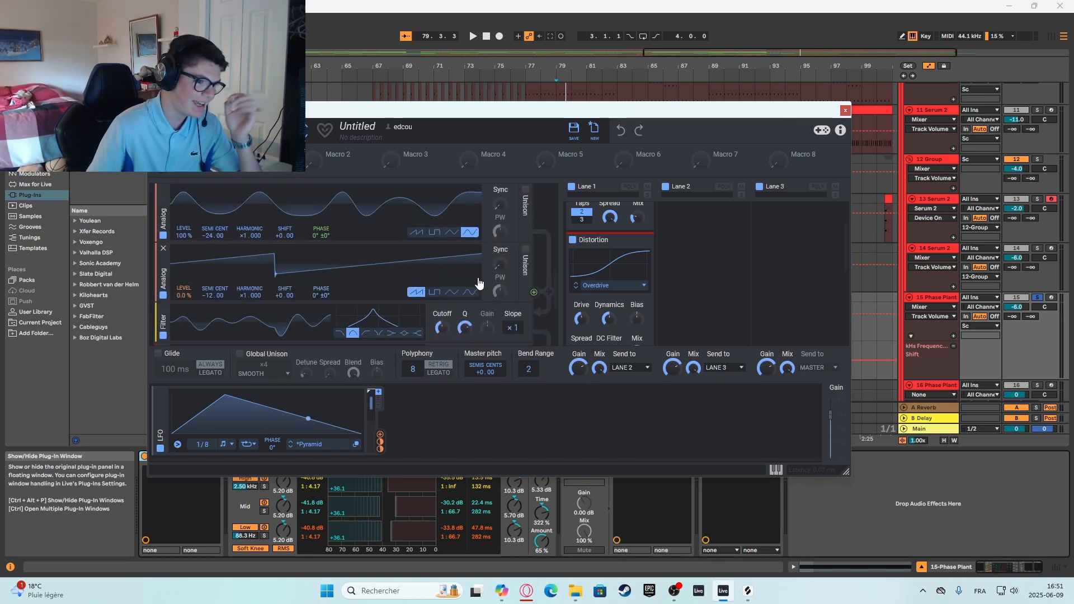
pyautogui.scroll(-3, 481, 280)
pyautogui.scroll(-3, 604, 261)
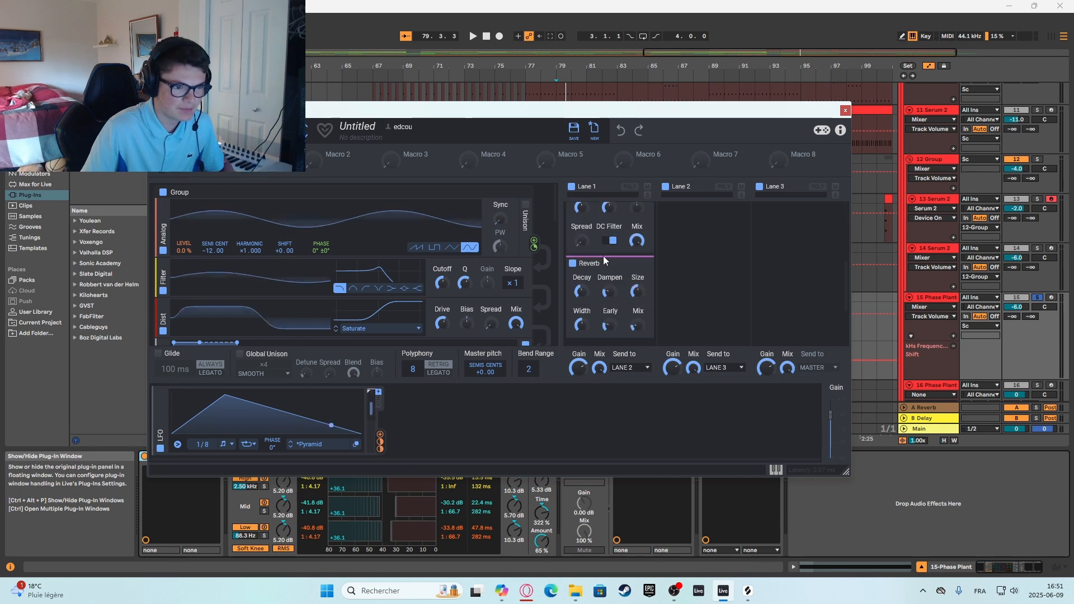
pyautogui.scroll(4, 607, 274)
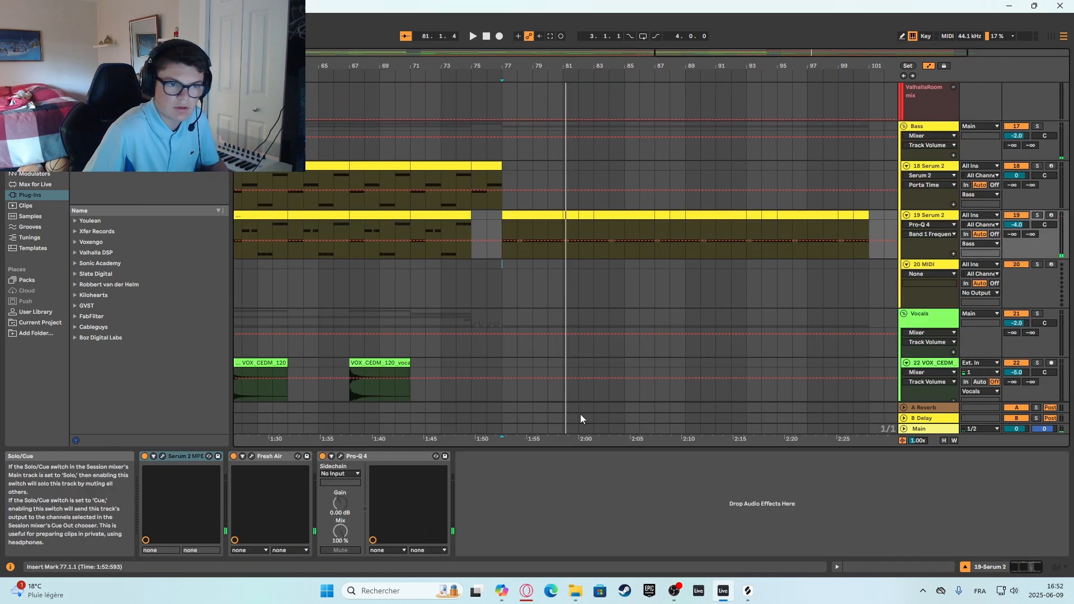
pyautogui.scroll(-6, 593, 397)
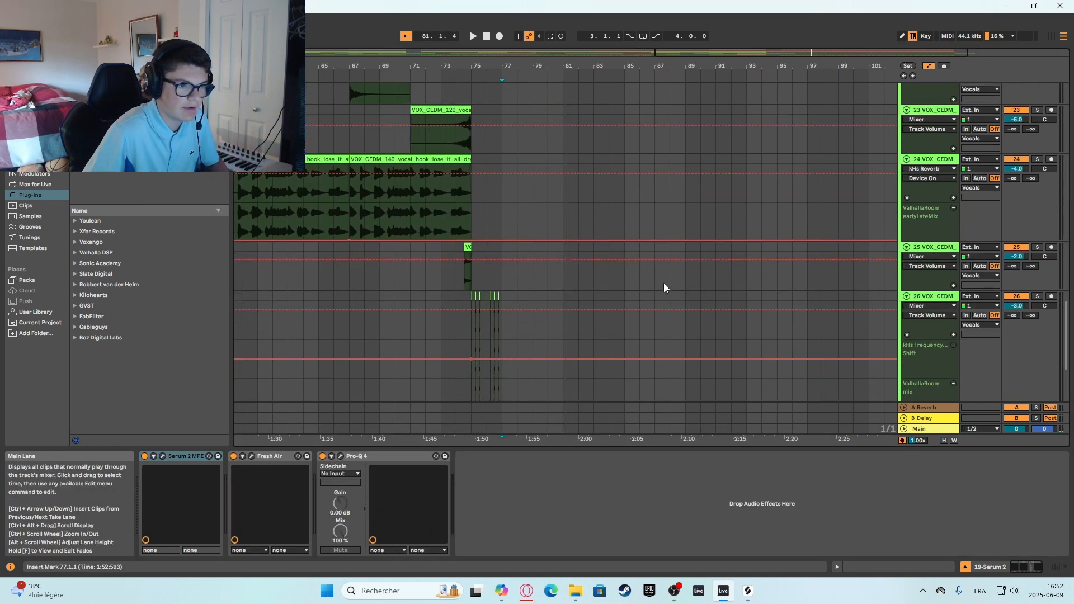
# Solo the 27 VOX_CEDM track, listen to it from bar 77, and switch the solo off.
pyautogui.scroll(-3, 664, 284)
pyautogui.click(502, 280)
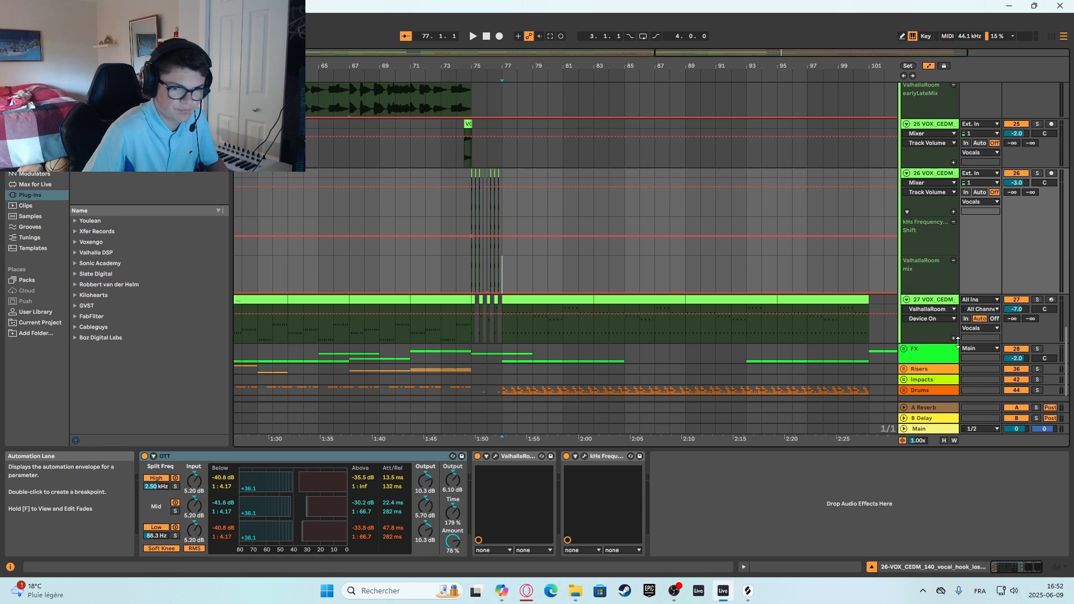
pyautogui.click(1037, 300)
pyautogui.press('space')
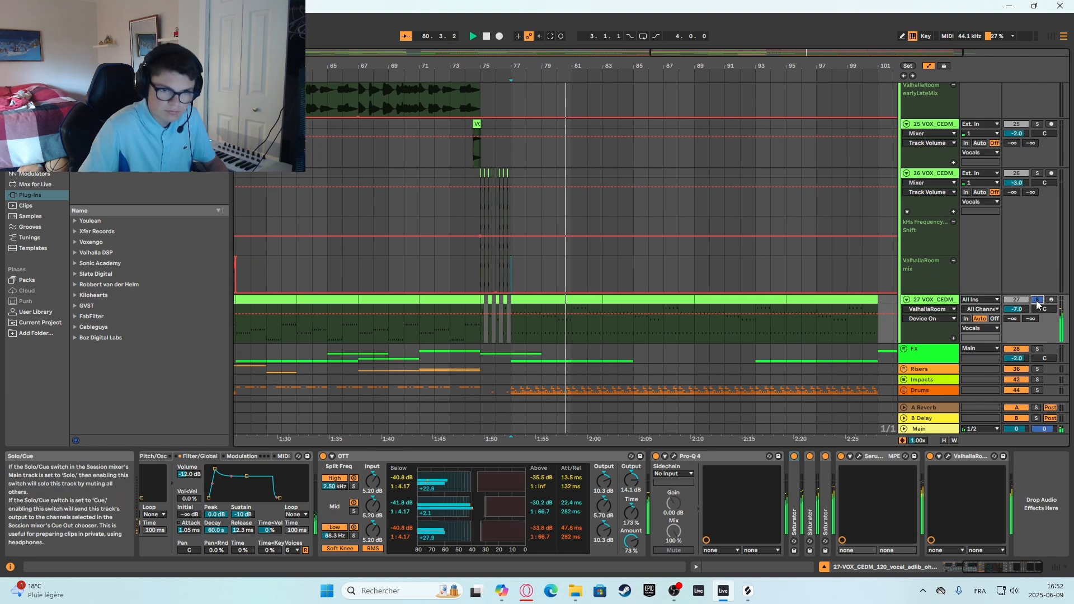
pyautogui.press('space')
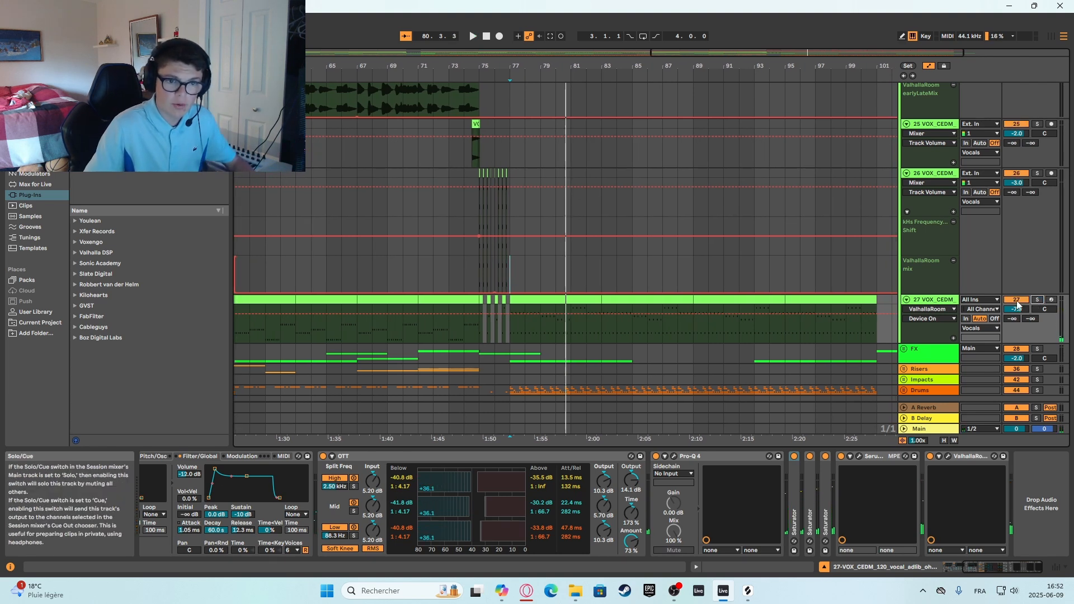
# Return to the 10 Serum 2 track, solo it, listen from bar 77, and switch the solo off.
pyautogui.scroll(5, 935, 302)
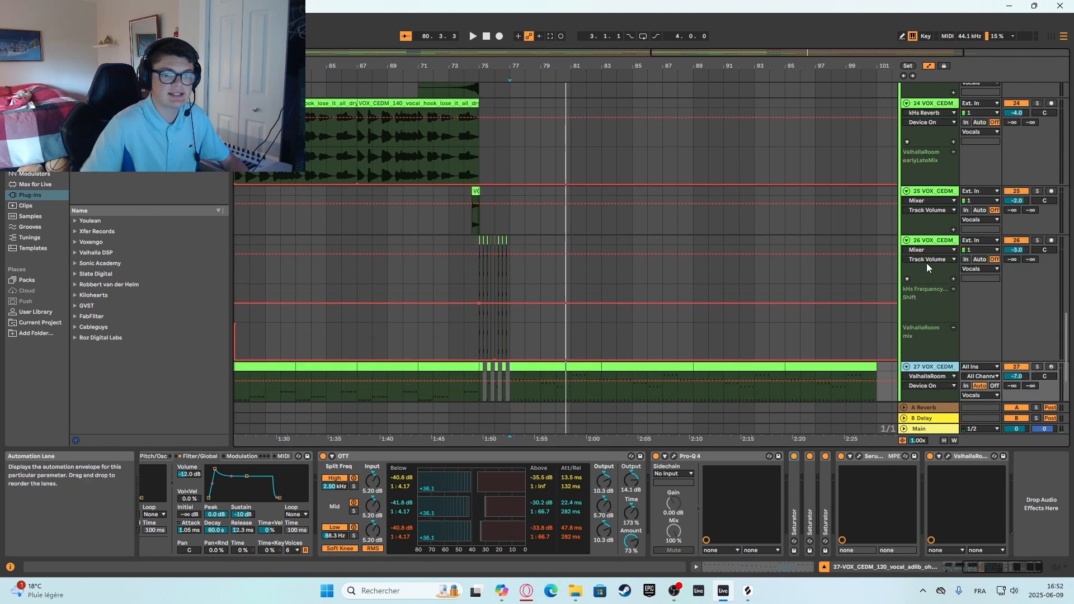
pyautogui.scroll(10, 863, 213)
pyautogui.scroll(-10, 758, 261)
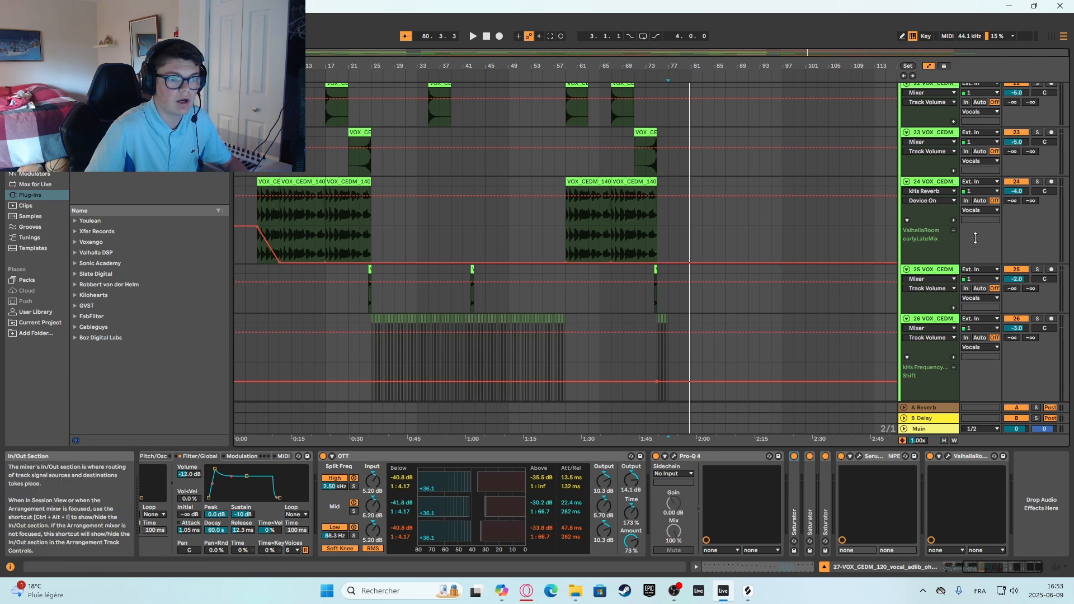
pyautogui.scroll(6, 965, 236)
pyautogui.scroll(8, 945, 180)
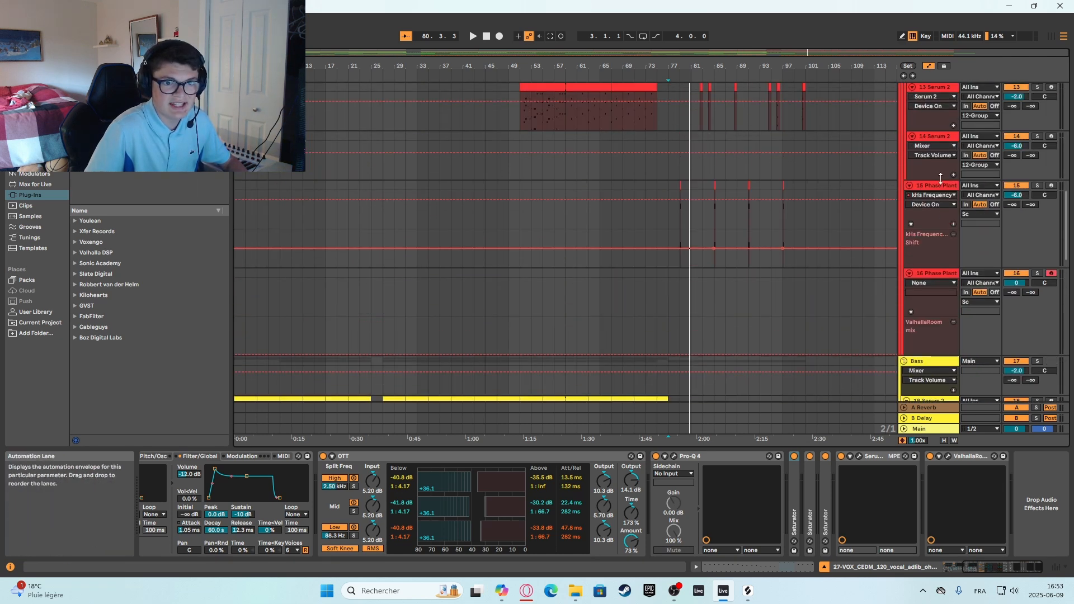
pyautogui.scroll(1, 931, 184)
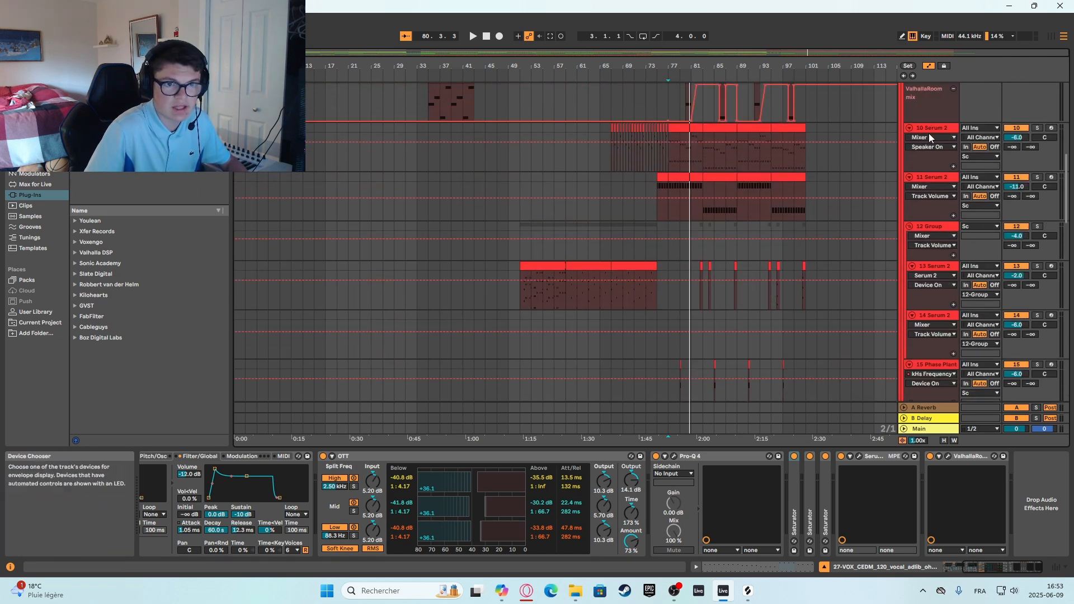
pyautogui.click(928, 128)
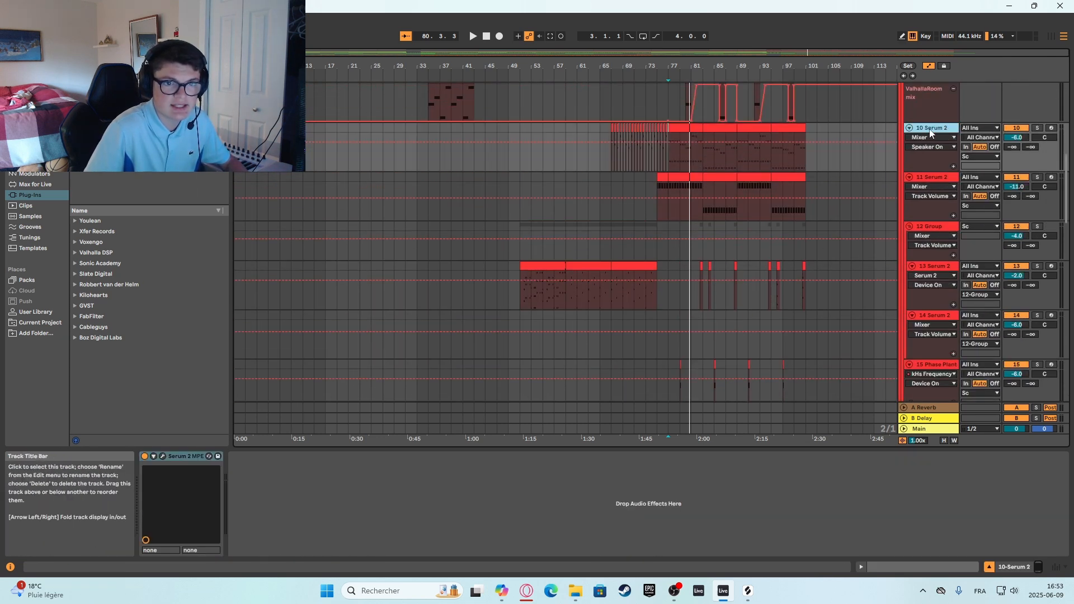
pyautogui.click(1037, 127)
pyautogui.press('space')
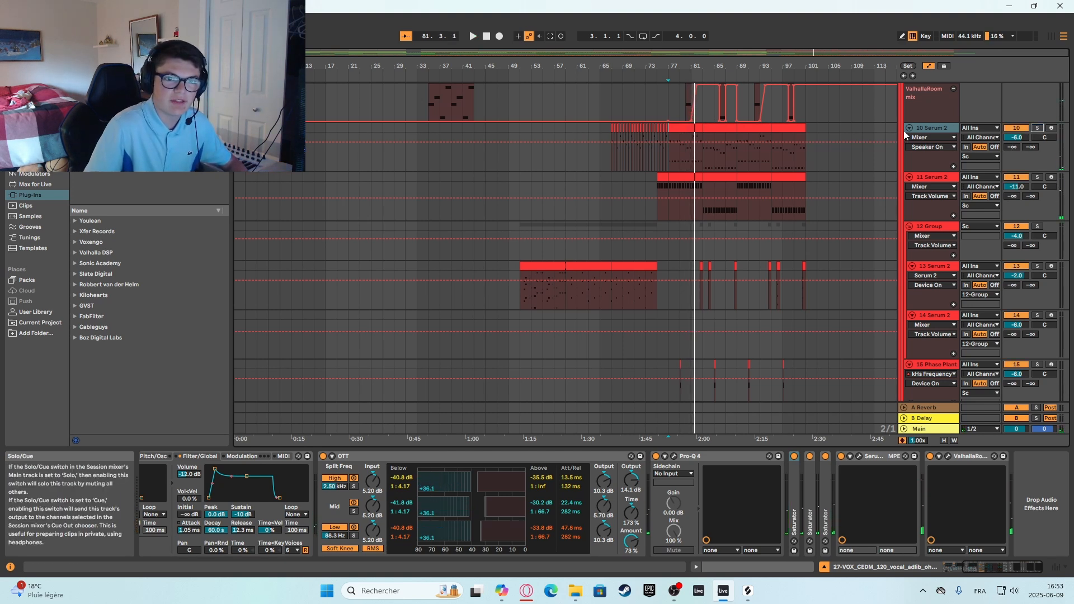
# Play the unsoloed mix from bar 77 and look over the clips and automation of the red synth tracks.
pyautogui.press('space')
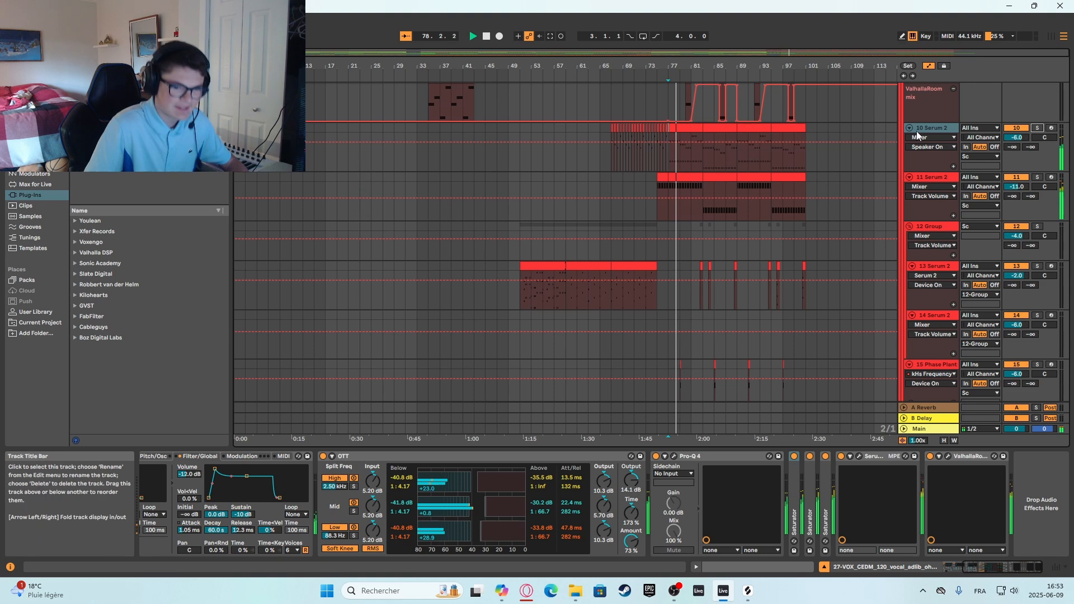
pyautogui.scroll(3, 797, 176)
pyautogui.press('space')
pyautogui.scroll(4, 841, 178)
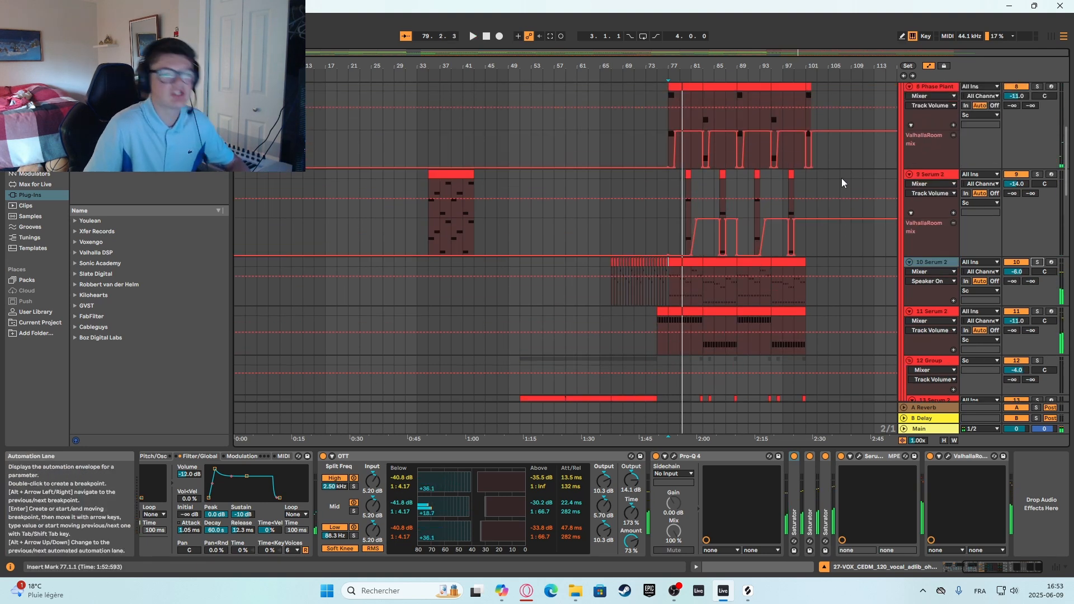
pyautogui.scroll(-4, 850, 235)
pyautogui.scroll(-3, 847, 251)
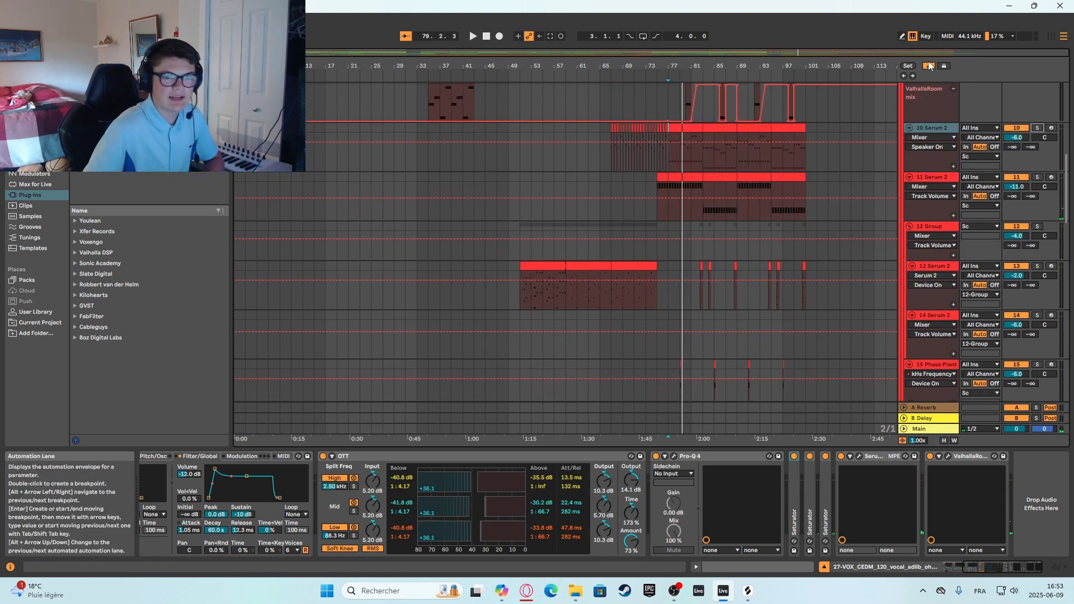
# Hide the track automation, unfold the Drums group, and place the insert mark at bar 77.
pyautogui.scroll(-12, 617, 318)
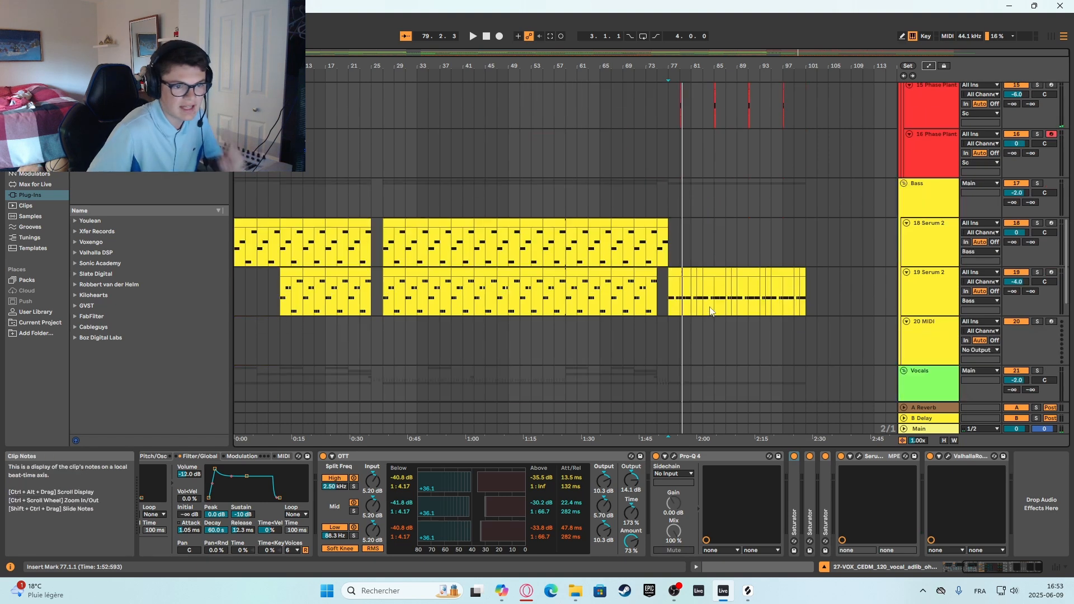
pyautogui.scroll(-10, 679, 321)
pyautogui.click(668, 360)
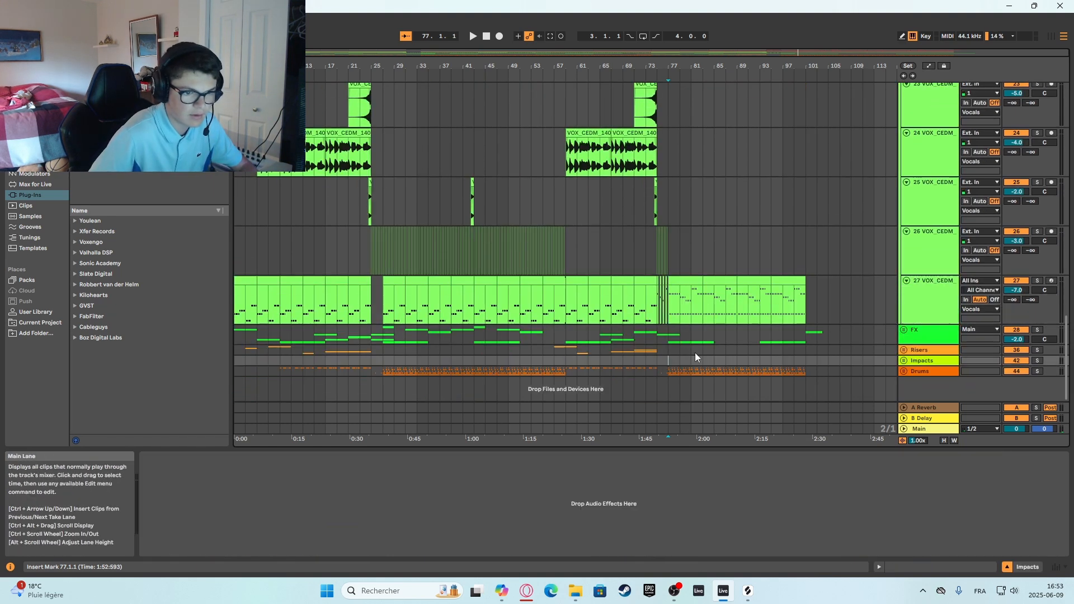
pyautogui.click(904, 371)
pyautogui.scroll(-5, 803, 360)
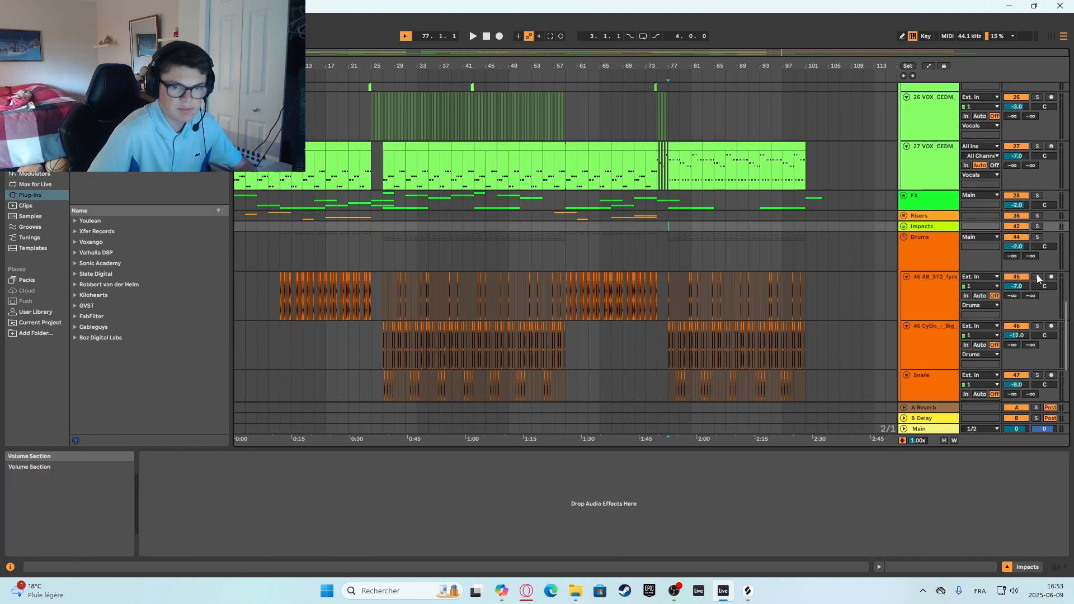
pyautogui.click(669, 259)
pyautogui.scroll(10, 667, 258)
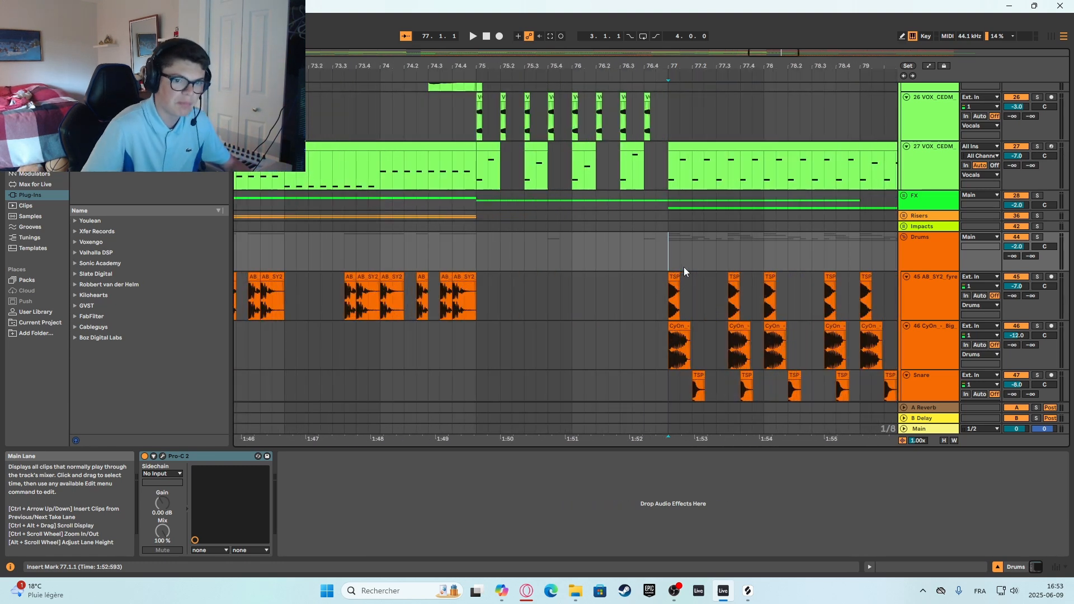
# Solo the 45 AB_SY2 kick track and listen to its first hit at bar 77.
pyautogui.press('space')
pyautogui.click(1035, 278)
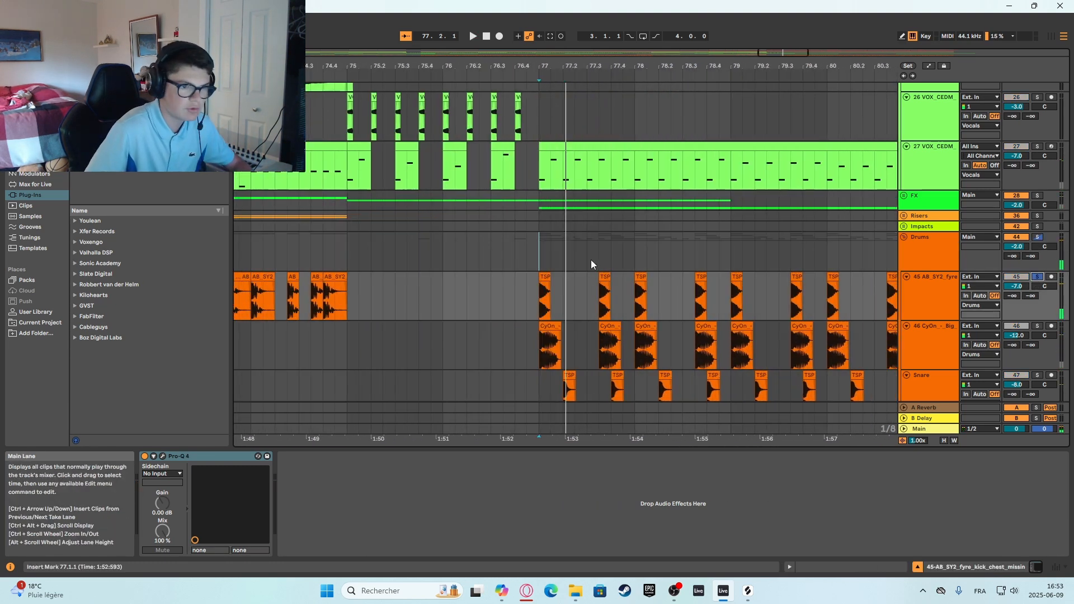
pyautogui.press('space')
pyautogui.press('space')
pyautogui.press('space')
pyautogui.press('space')
pyautogui.press('space')
# Solo the 46 CyOn Big Kick track and listen to its first hit at bar 77.
pyautogui.click(1040, 327)
pyautogui.press('space')
pyautogui.press('space')
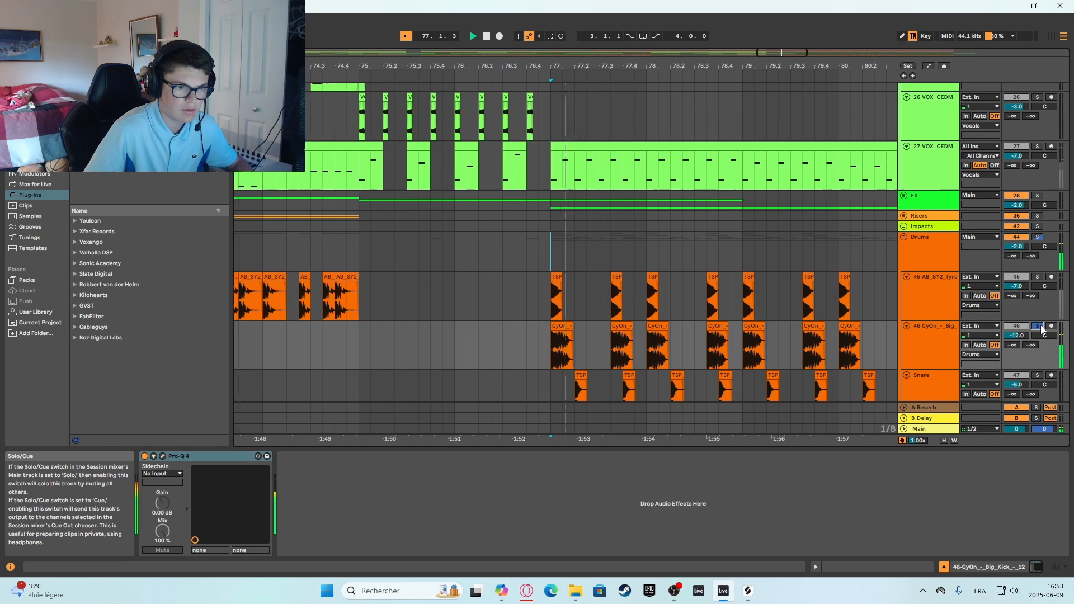
pyautogui.doubleClick(928, 347)
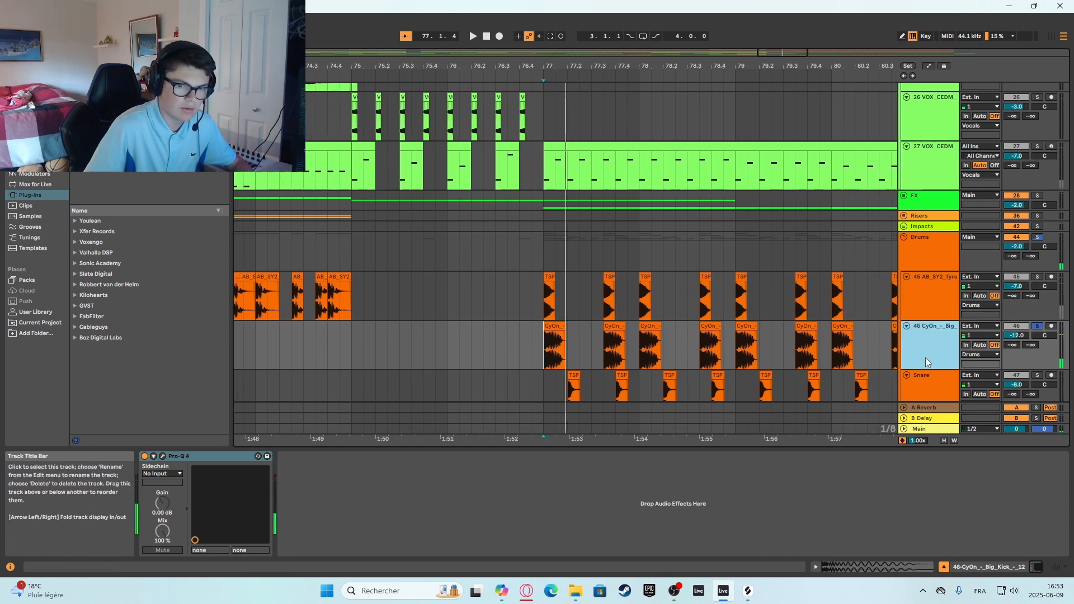
pyautogui.press('space')
pyautogui.press('space')
# Select kick tracks 45 and 46, solo them together, listen from bar 77, and switch the solos off.
pyautogui.click(927, 346)
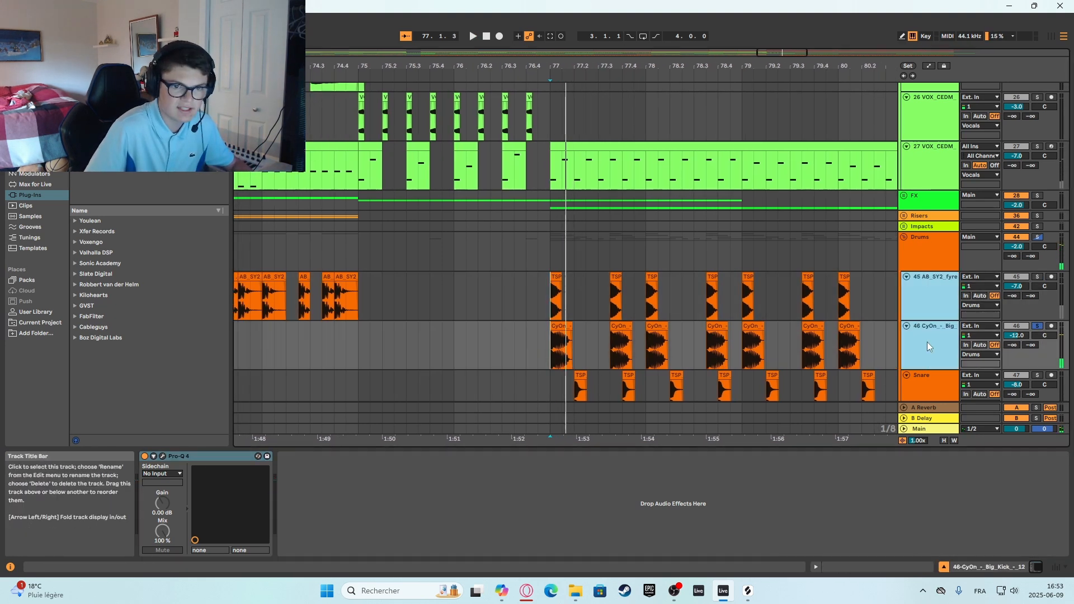
pyautogui.click(1036, 278)
pyautogui.press('space')
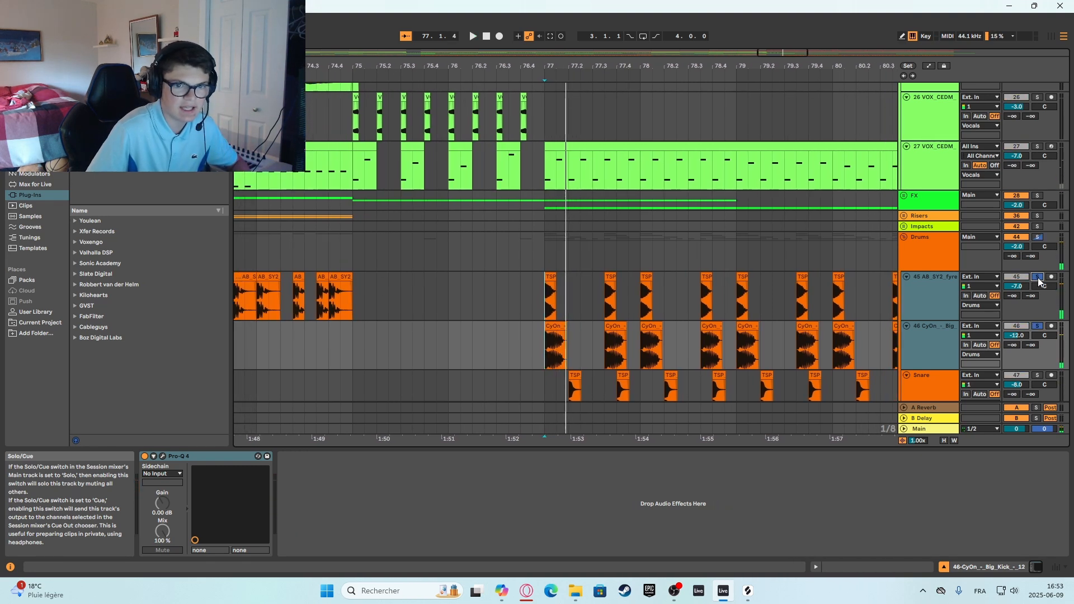
pyautogui.click(1038, 278)
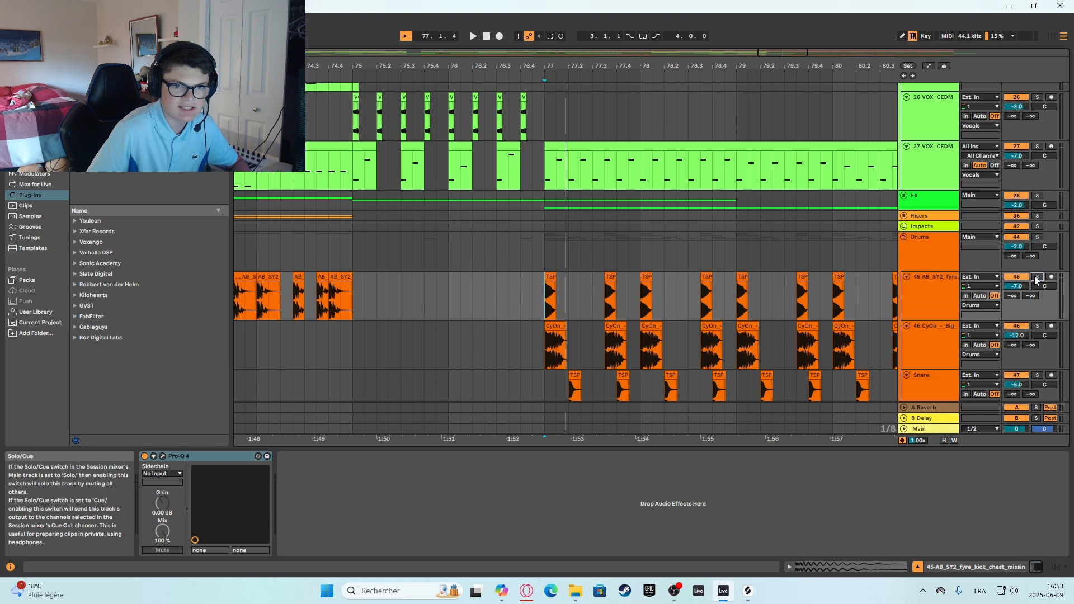
# Compare kick tracks 45 and 46 by soloing each alone and listening from bar 77, ending with the solo off.
pyautogui.press('space')
pyautogui.press('space')
pyautogui.press('space')
pyautogui.press('space')
pyautogui.press('space')
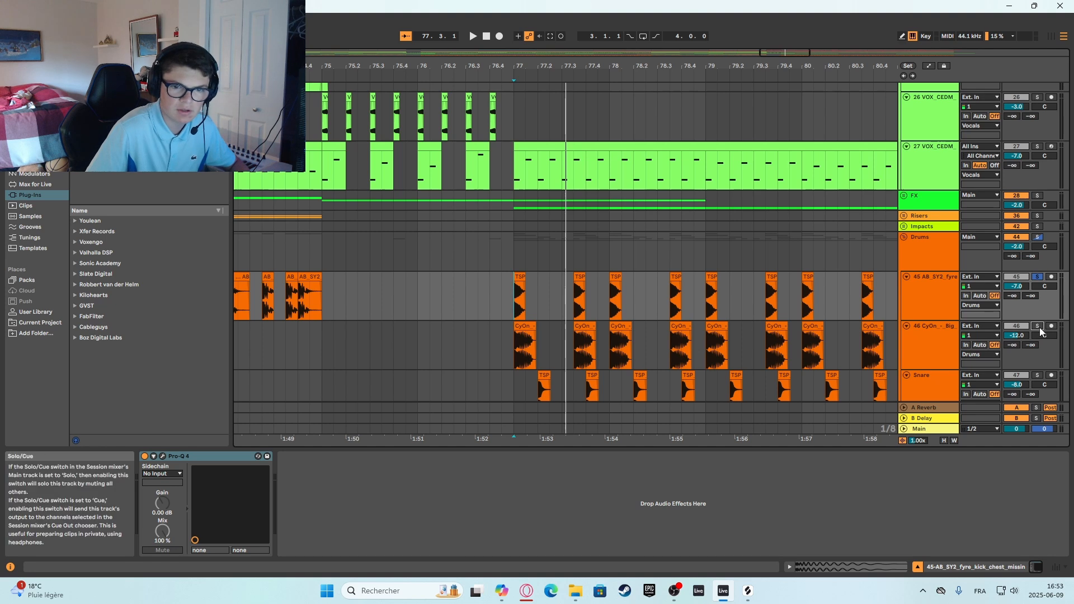
pyautogui.click(1038, 328)
pyautogui.press('space')
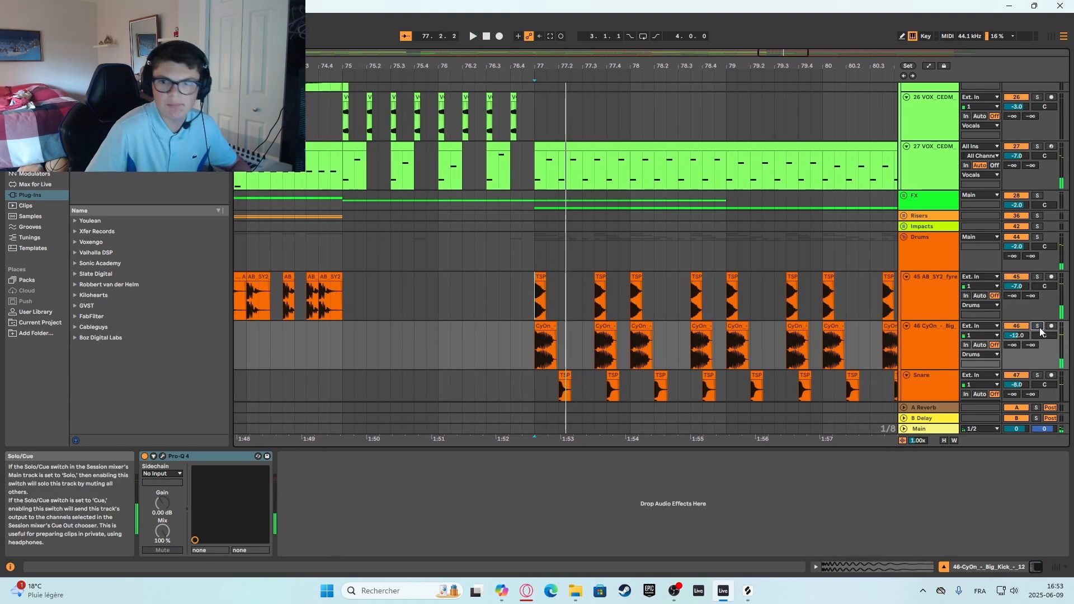
# Solo both kick tracks as a pair again and replay the layered kick several times from bar 77.
pyautogui.keyDown('shift'); pyautogui.click(939, 329); pyautogui.keyUp('shift')
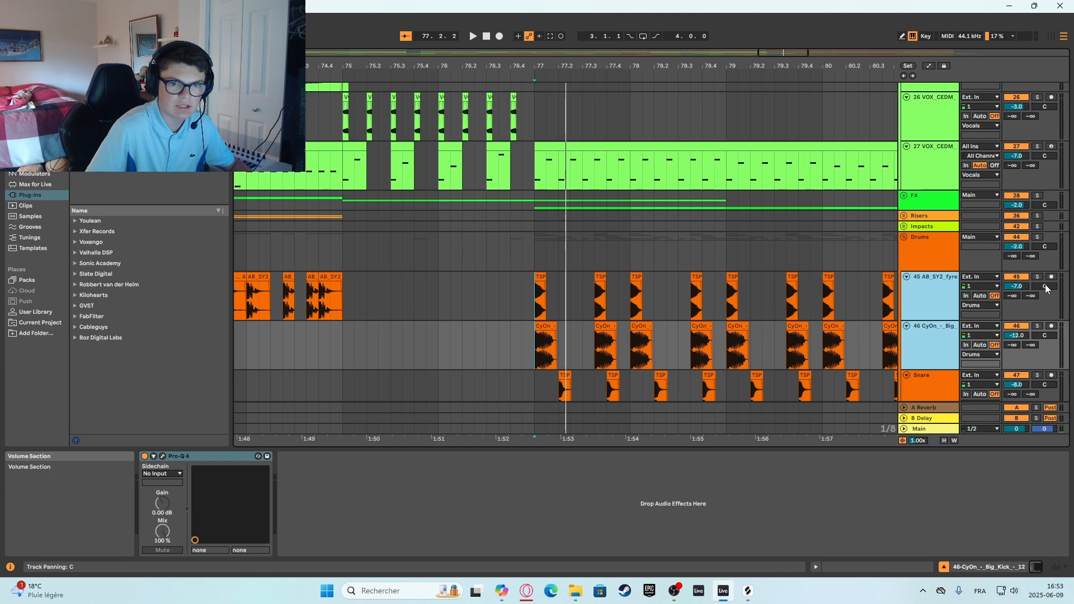
pyautogui.click(1037, 277)
pyautogui.press('space')
pyautogui.press('space')
pyautogui.press('space')
pyautogui.press('space')
pyautogui.press('space')
pyautogui.press('space')
pyautogui.press('space')
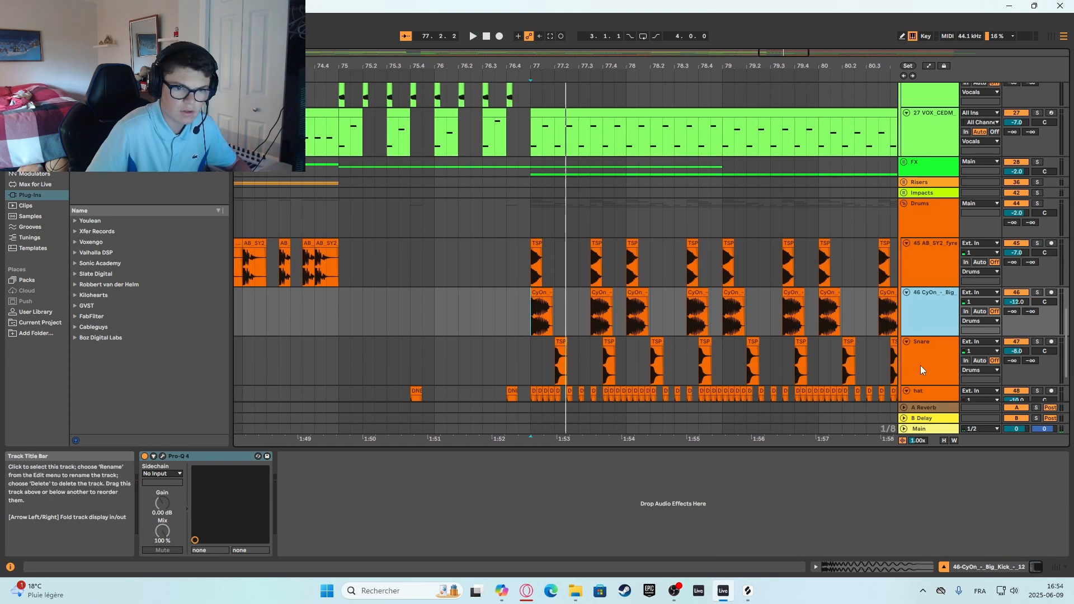
# Solo the Snare track and listen to its first hit in bar 77.
pyautogui.click(558, 356)
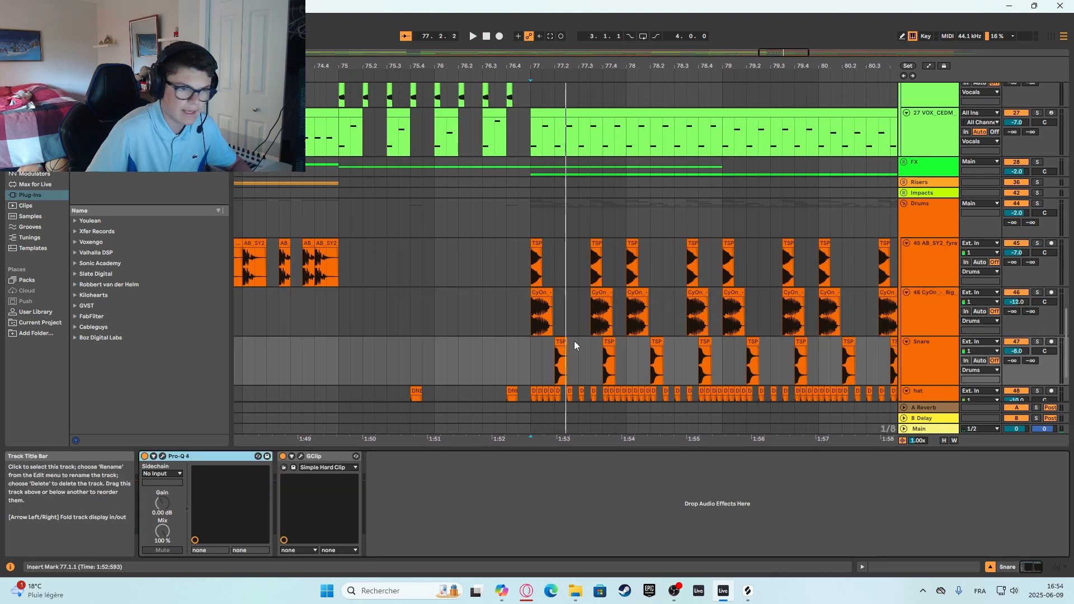
pyautogui.scroll(-1, 755, 314)
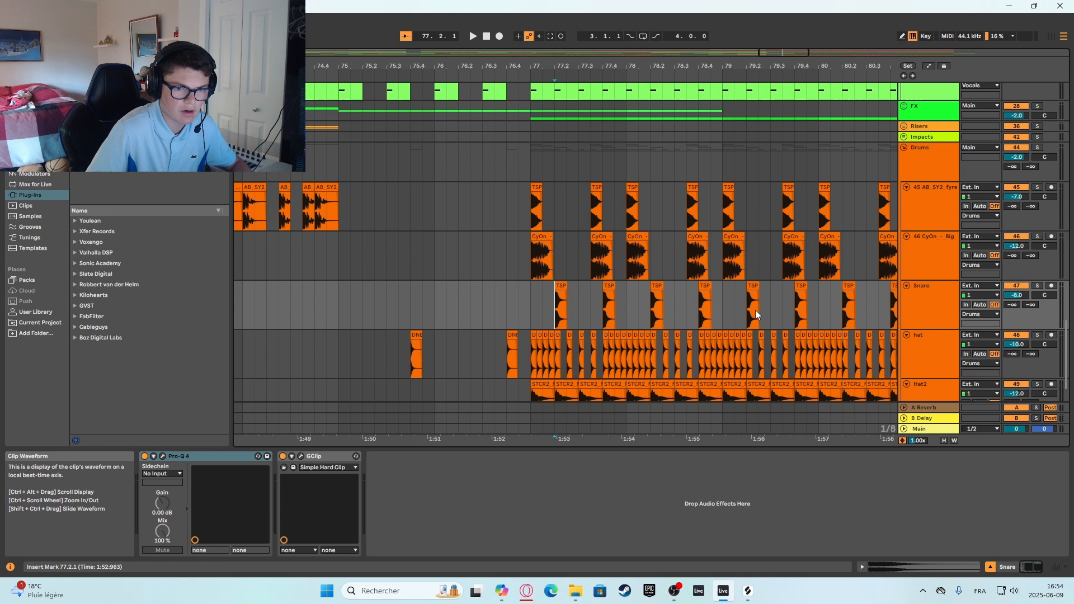
pyautogui.click(1036, 286)
pyautogui.press('space')
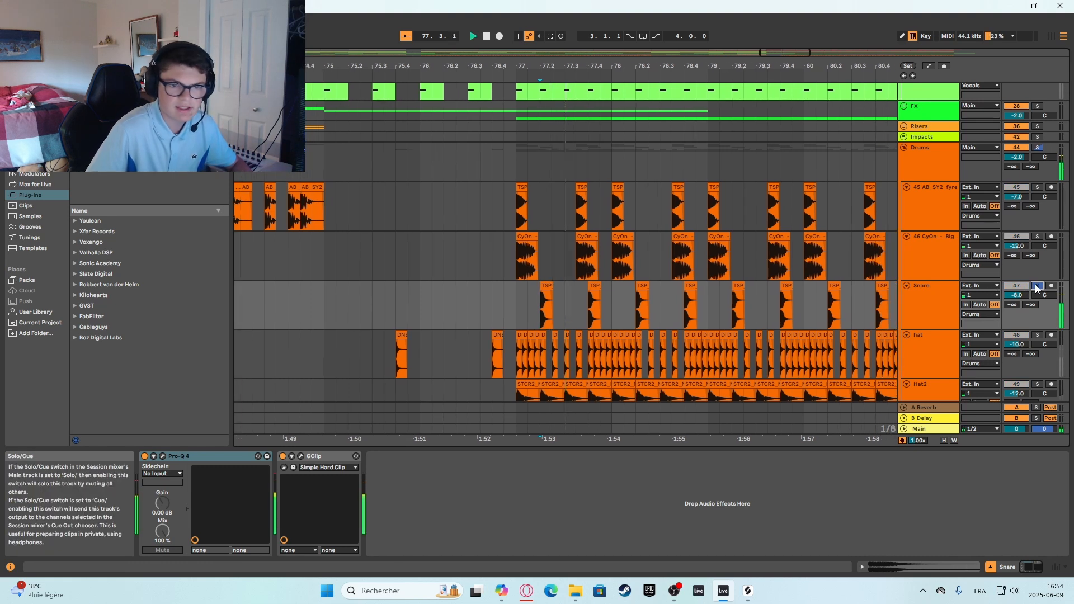
pyautogui.scroll(-1, 495, 311)
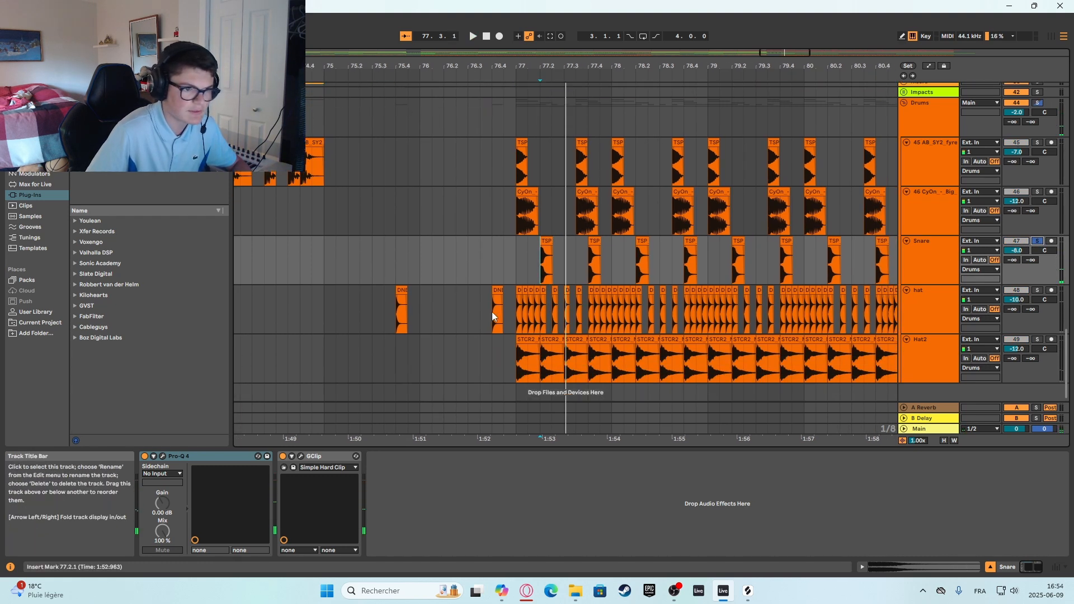
# Solo the hat track and listen from bar 77, and do the same for the Hat2 track.
pyautogui.click(527, 252)
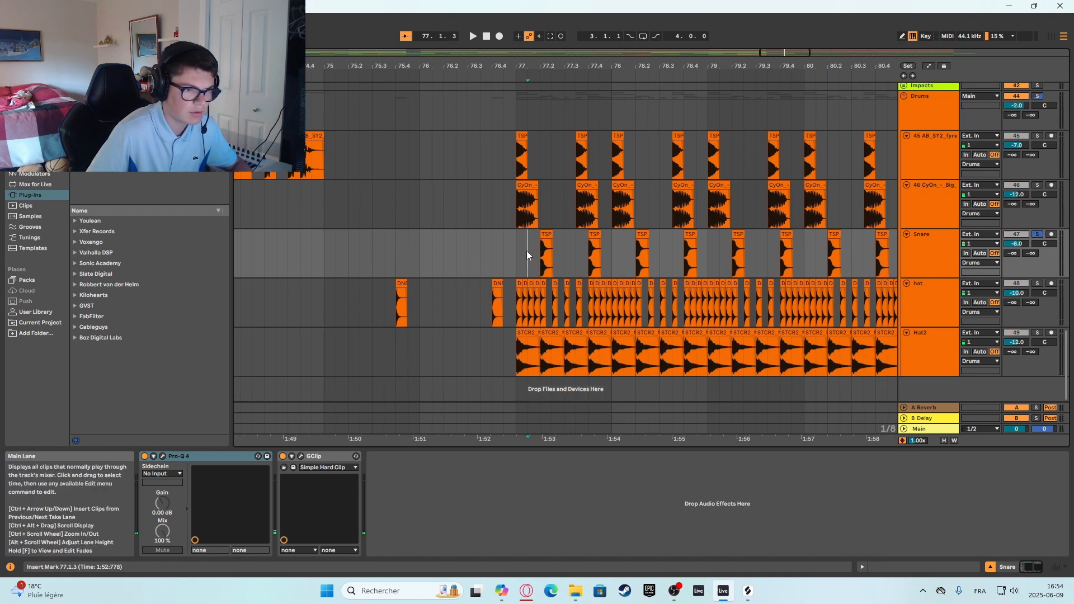
pyautogui.click(1038, 284)
pyautogui.press('space')
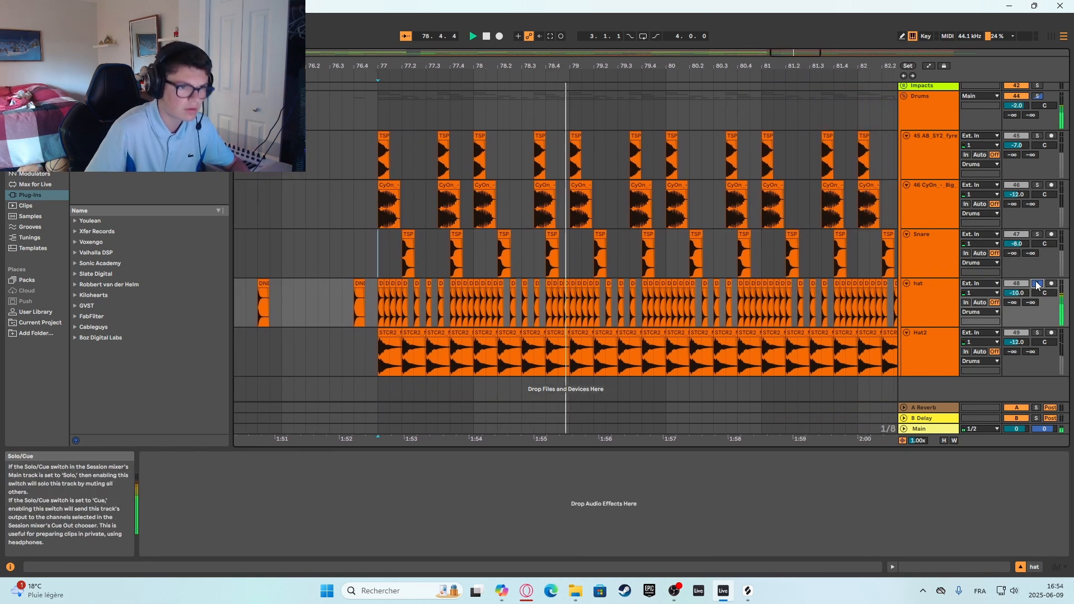
pyautogui.click(1036, 334)
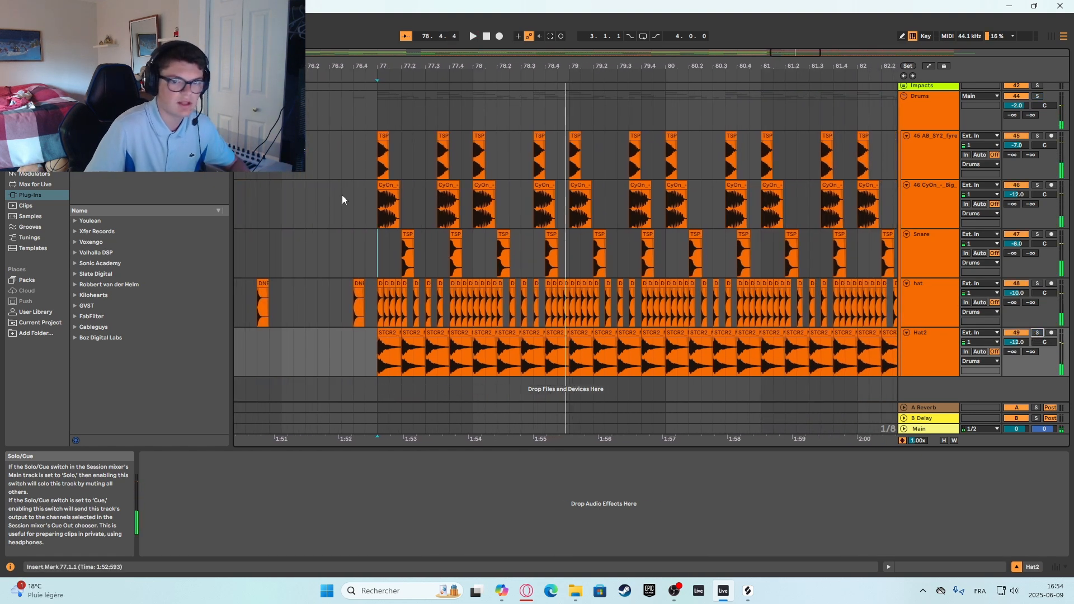
# Solo the whole Drums group, listen to the full drum pattern from bar 77, and switch the solo off.
pyautogui.click(381, 246)
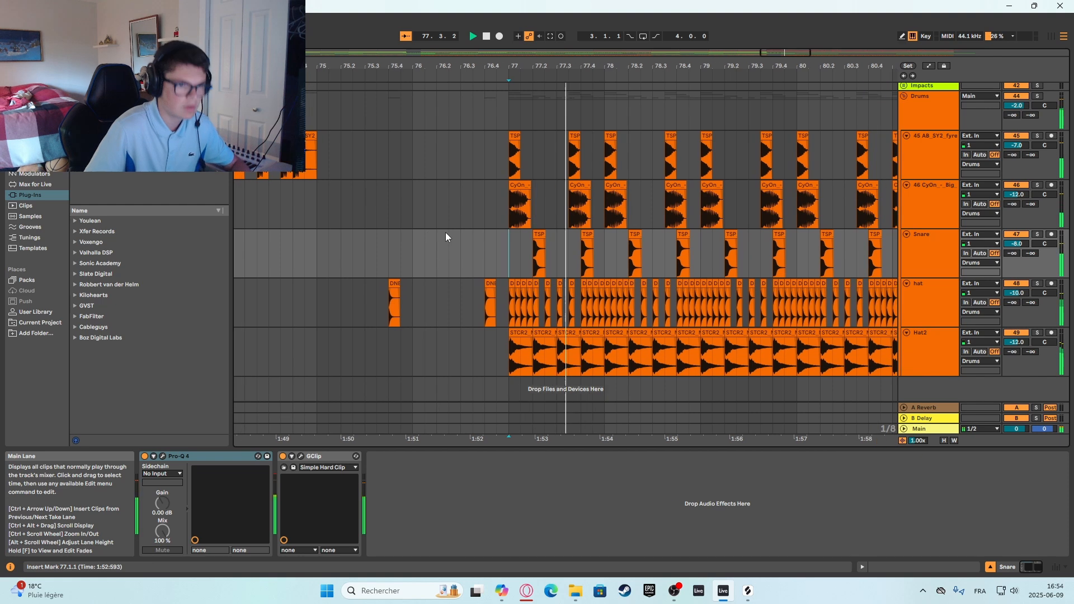
pyautogui.press('space')
pyautogui.click(1037, 97)
pyautogui.press('space')
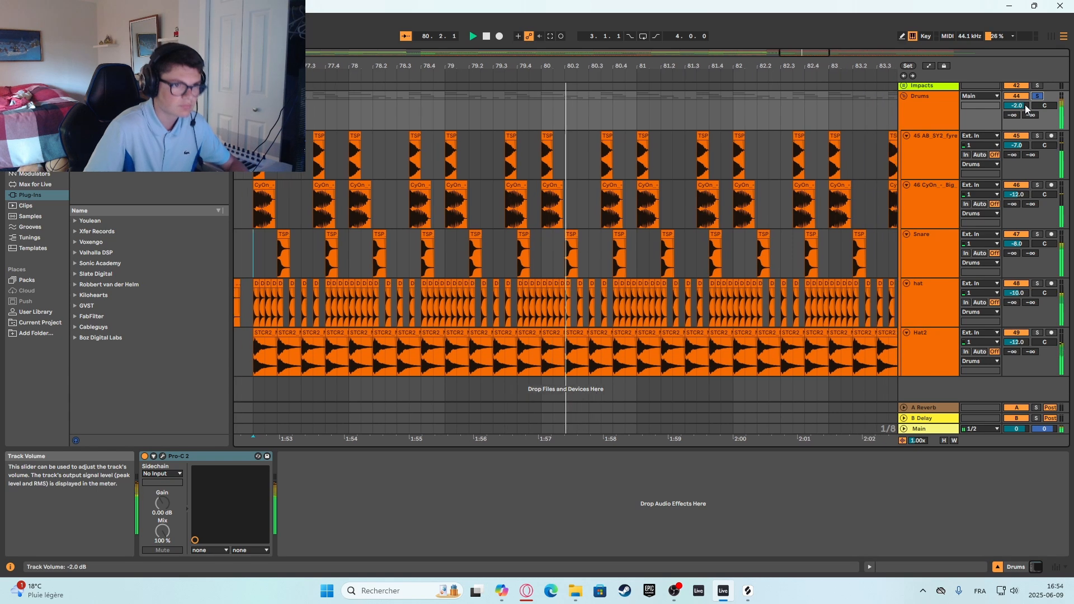
pyautogui.click(1036, 96)
# Examine the Pro-Q 4 curves on kick tracks 45 and 46, including the low cut on track 46, and close the EQ.
pyautogui.click(920, 173)
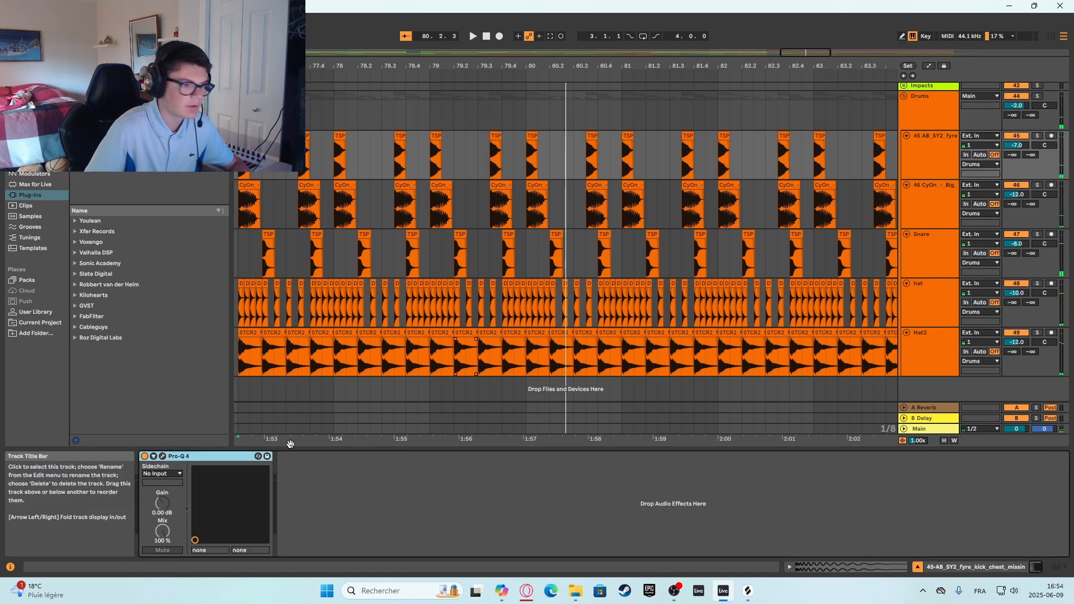
pyautogui.click(163, 456)
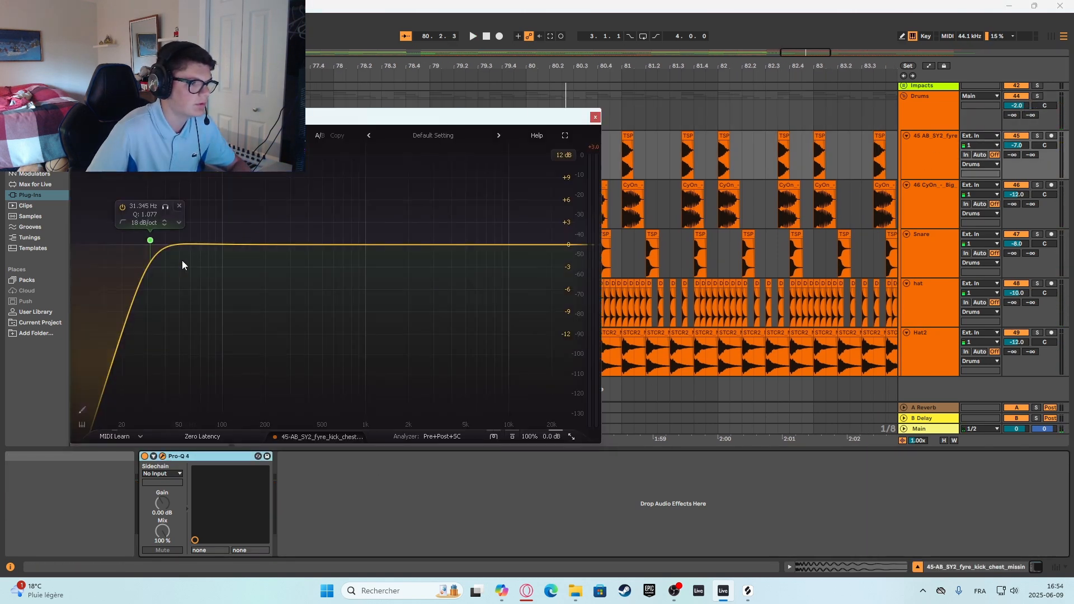
pyautogui.click(944, 185)
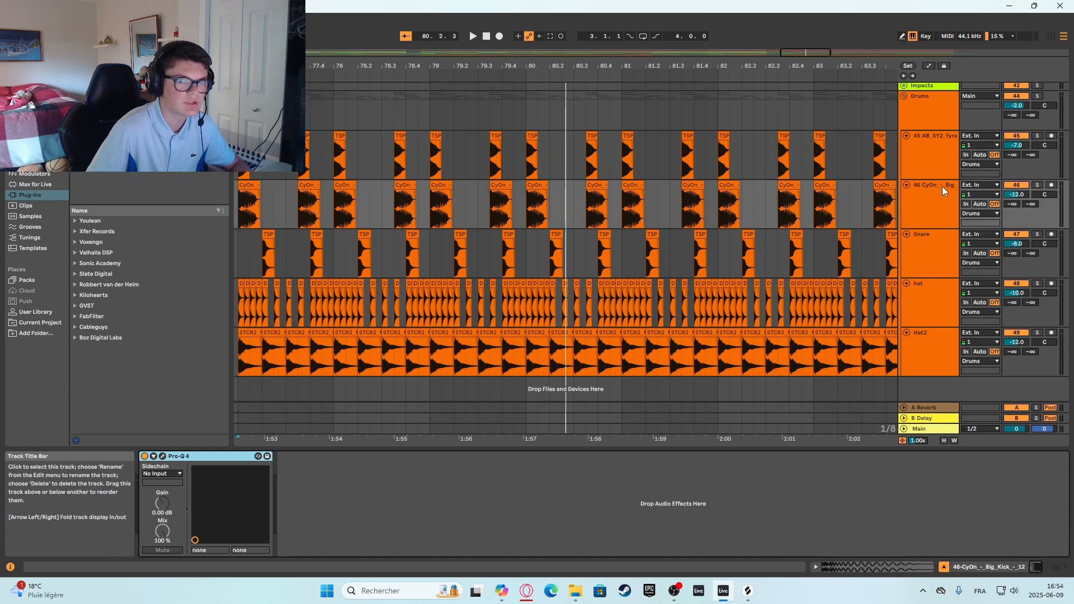
pyautogui.click(163, 456)
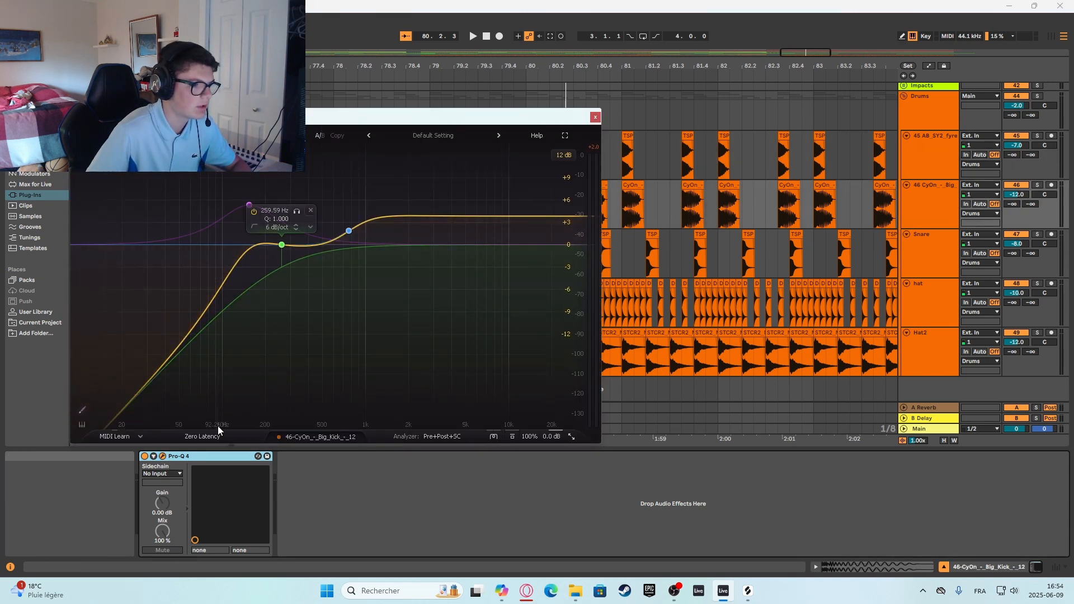
pyautogui.click(282, 249)
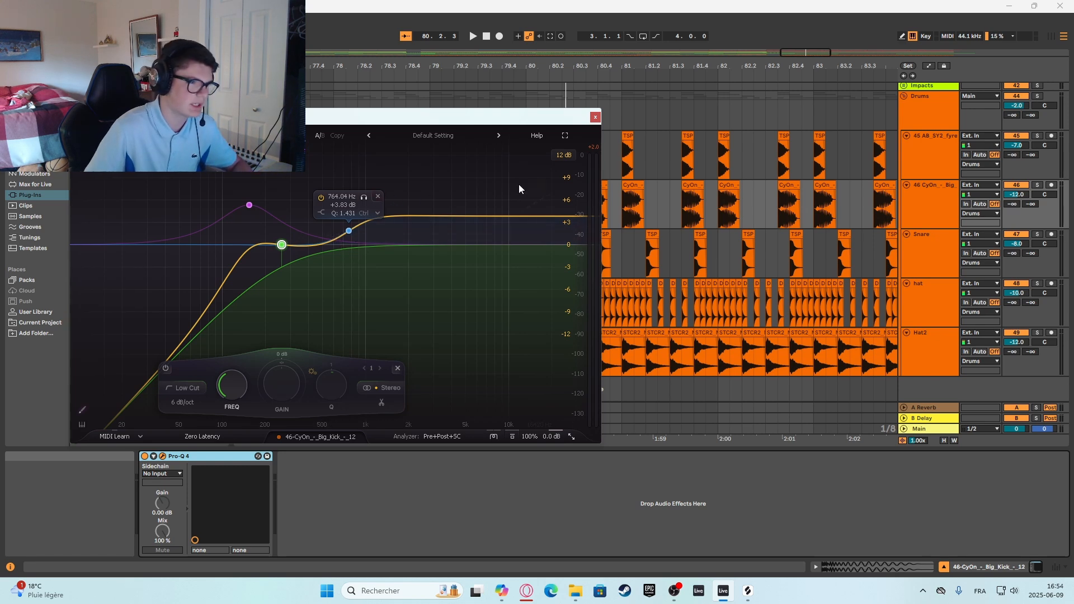
pyautogui.click(481, 183)
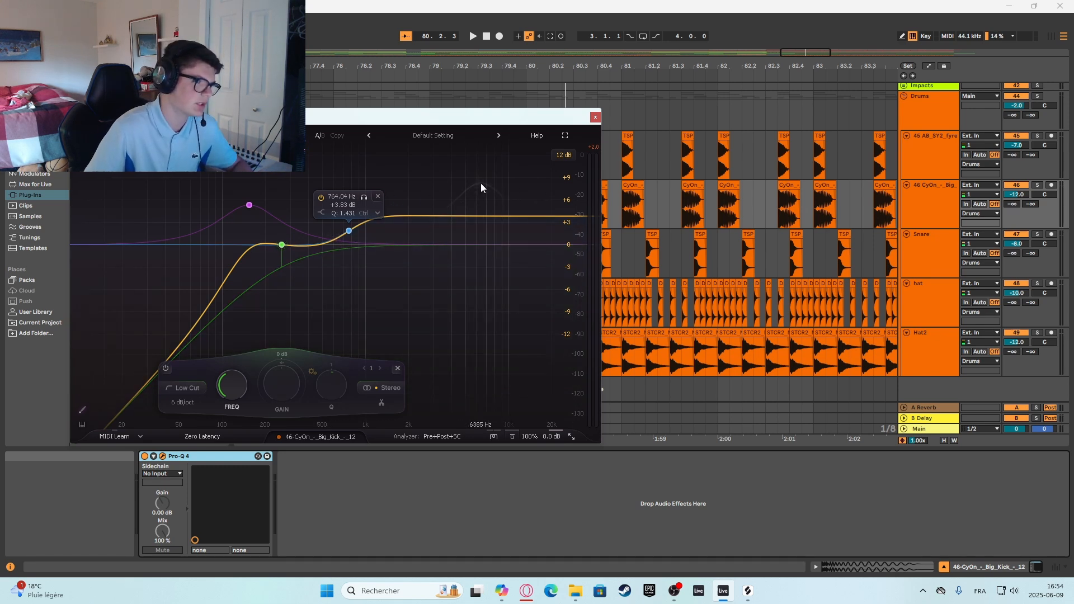
pyautogui.click(596, 117)
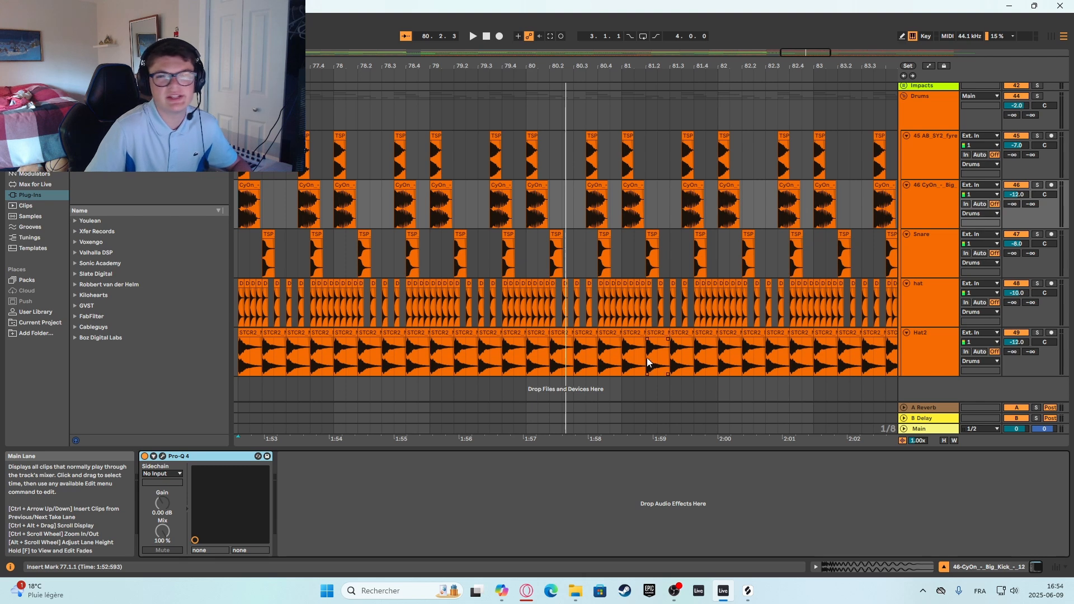
# Open the Snare track's Pro-Q 4 and move its low-mid bell boost to about 334 Hz and +9.45 dB.
pyautogui.moveTo(487, 439); pyautogui.dragTo(591, 438)
pyautogui.click(364, 244)
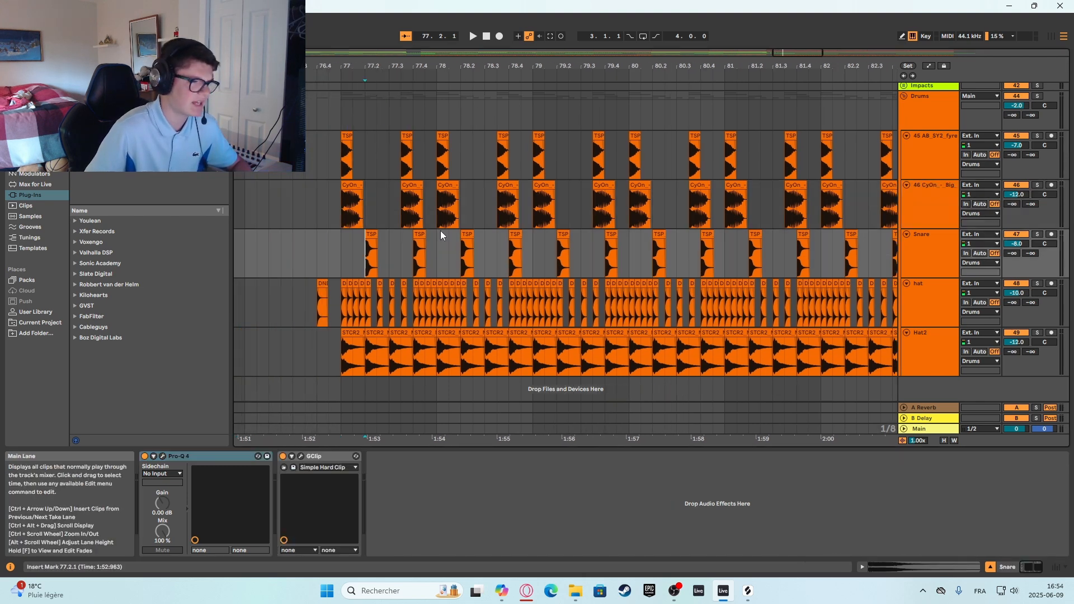
pyautogui.click(932, 253)
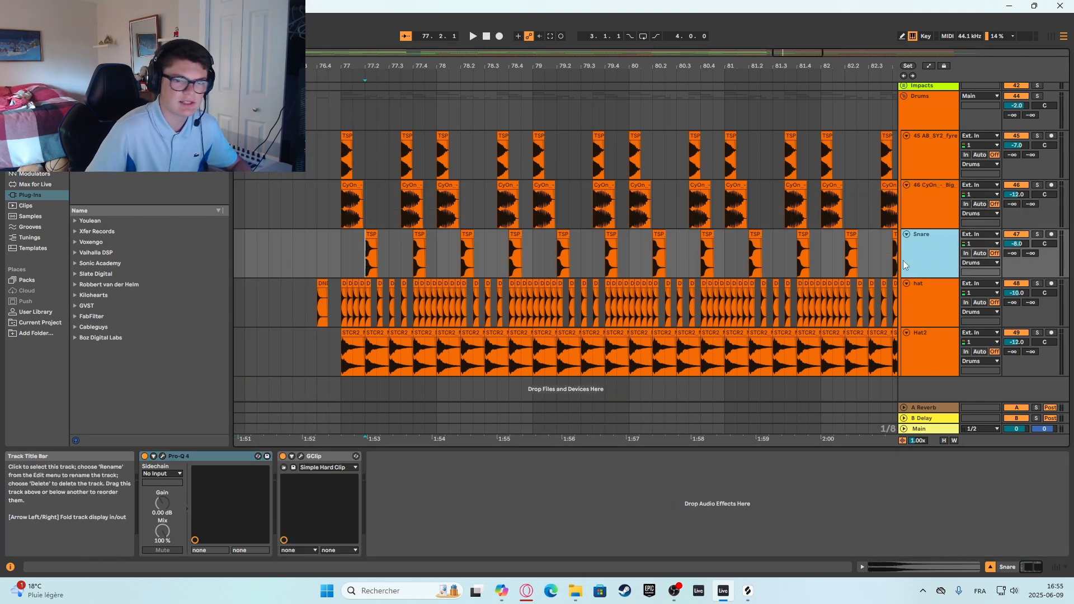
pyautogui.click(163, 456)
pyautogui.moveTo(303, 179)
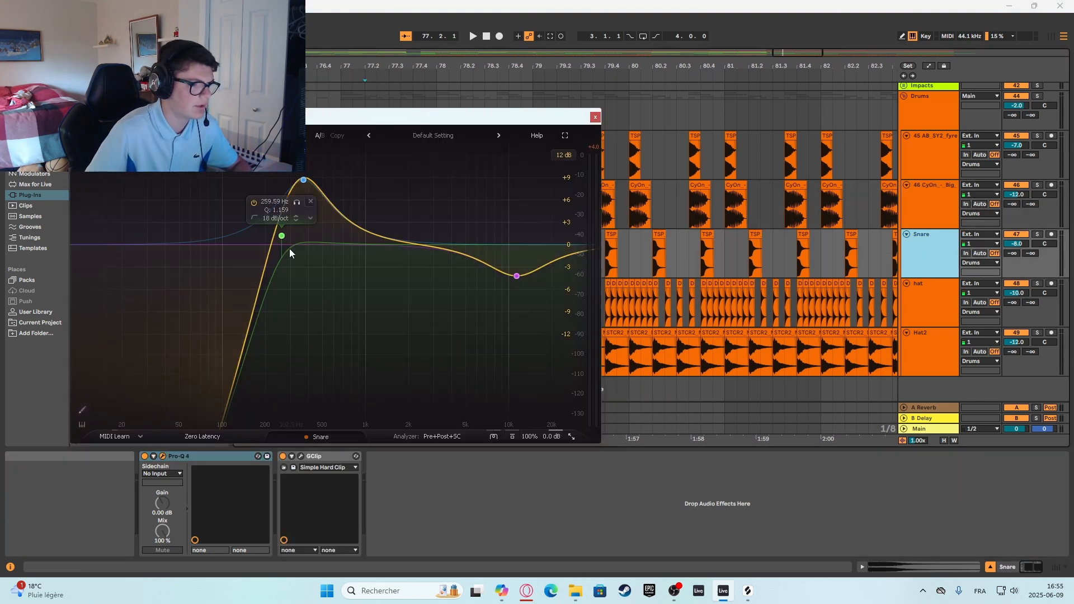
pyautogui.click(303, 180)
pyautogui.press('space')
pyautogui.moveTo(304, 180)
pyautogui.mouseDown()
pyautogui.moveTo(299, 242)
pyautogui.moveTo(295, 172)
pyautogui.moveTo(293, 242)
pyautogui.moveTo(292, 174)
pyautogui.mouseUp()
pyautogui.press('space')
# Solo the Snare track and replay its hit several times to hear the boosted low-mid band.
pyautogui.click(1037, 234)
pyautogui.press('space')
pyautogui.press('space')
pyautogui.press('space')
pyautogui.press('space')
pyautogui.press('space')
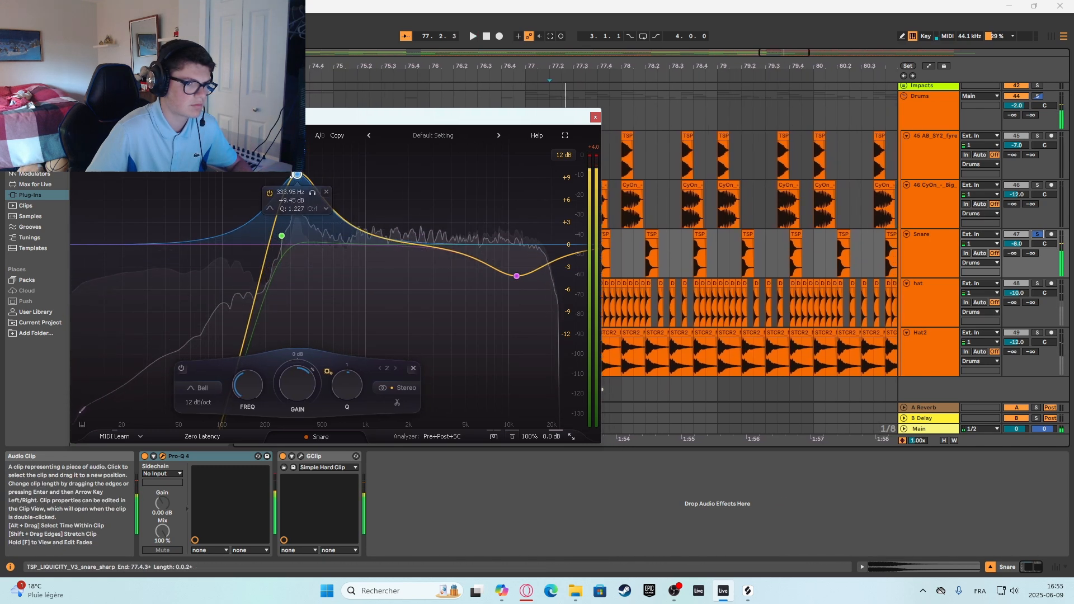
# Move the snare EQ's high-frequency bell cut to about 13593 Hz and -5.77 dB, replay the hit, and close the EQ.
pyautogui.moveTo(515, 277)
pyautogui.mouseDown()
pyautogui.moveTo(515, 168)
pyautogui.moveTo(528, 288)
pyautogui.mouseUp()
pyautogui.press('space')
pyautogui.press('space')
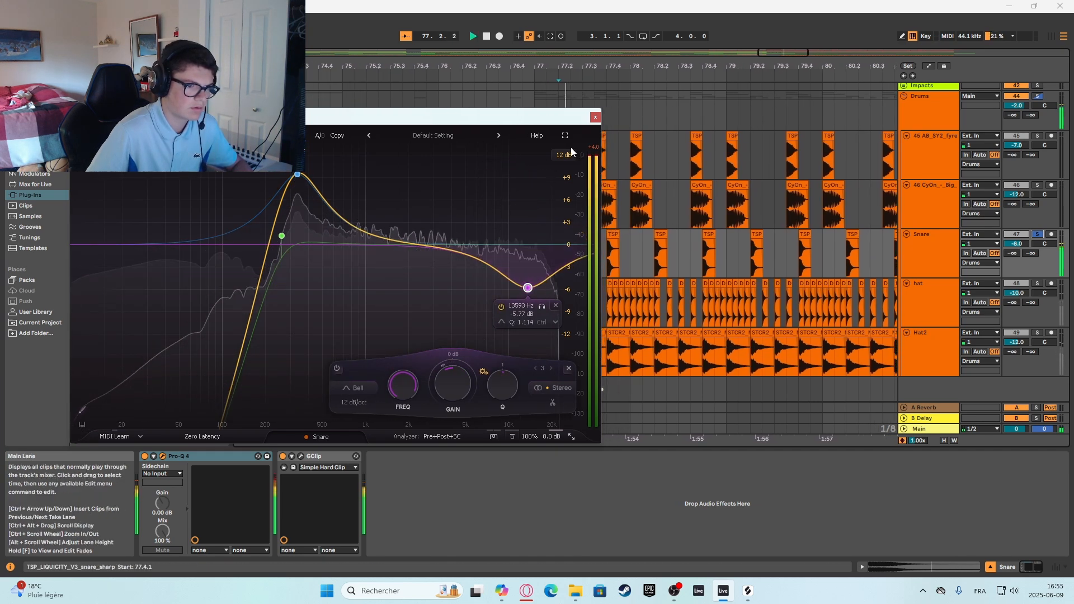
pyautogui.press('space')
pyautogui.click(595, 118)
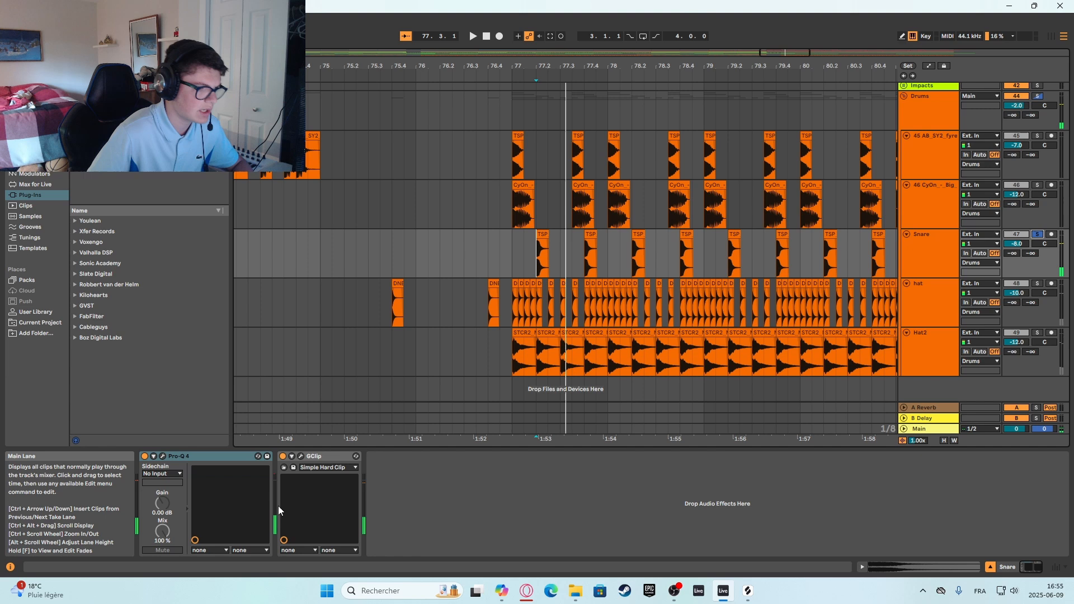
# Open the snare's GClip, set Clip to 75 % during playback, and close the plug-in with the snare solo off.
pyautogui.click(300, 456)
pyautogui.press('space')
pyautogui.moveTo(102, 224); pyautogui.dragTo(116, 186)
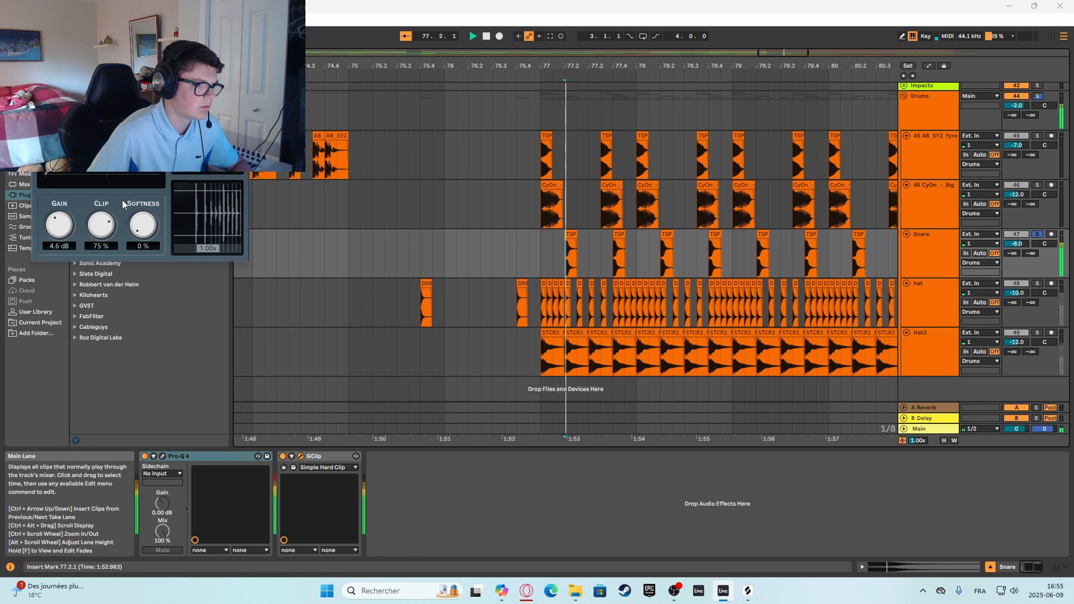
pyautogui.click(238, 52)
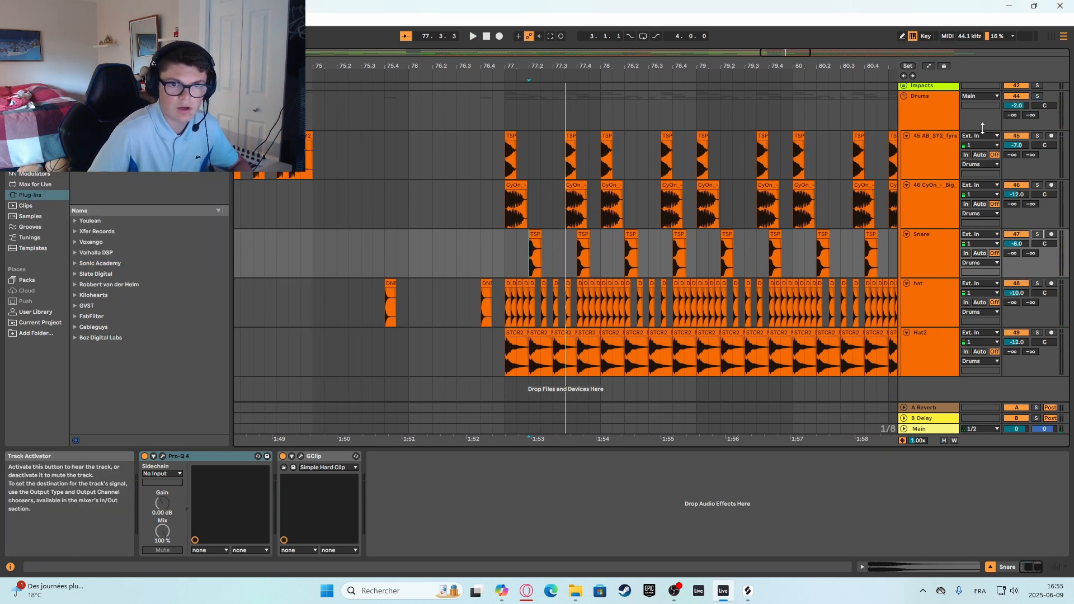
# Place the insert marker at bar 77 on the Snare track and collapse the Drums and Vocals groups.
pyautogui.click(511, 261)
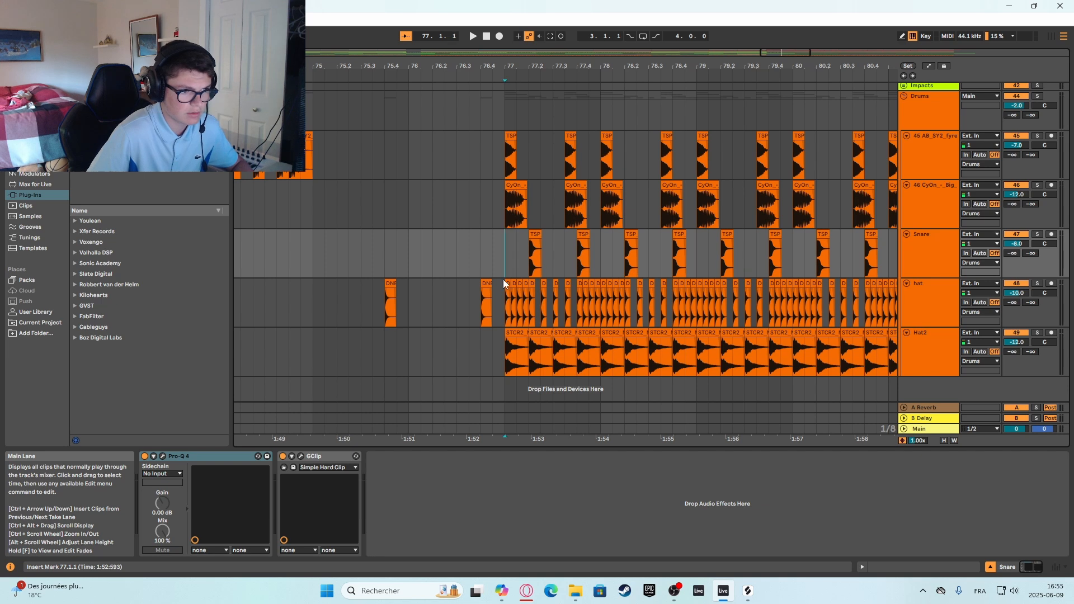
pyautogui.moveTo(503, 284); pyautogui.dragTo(558, 422)
pyautogui.click(511, 256)
pyautogui.scroll(3, 773, 296)
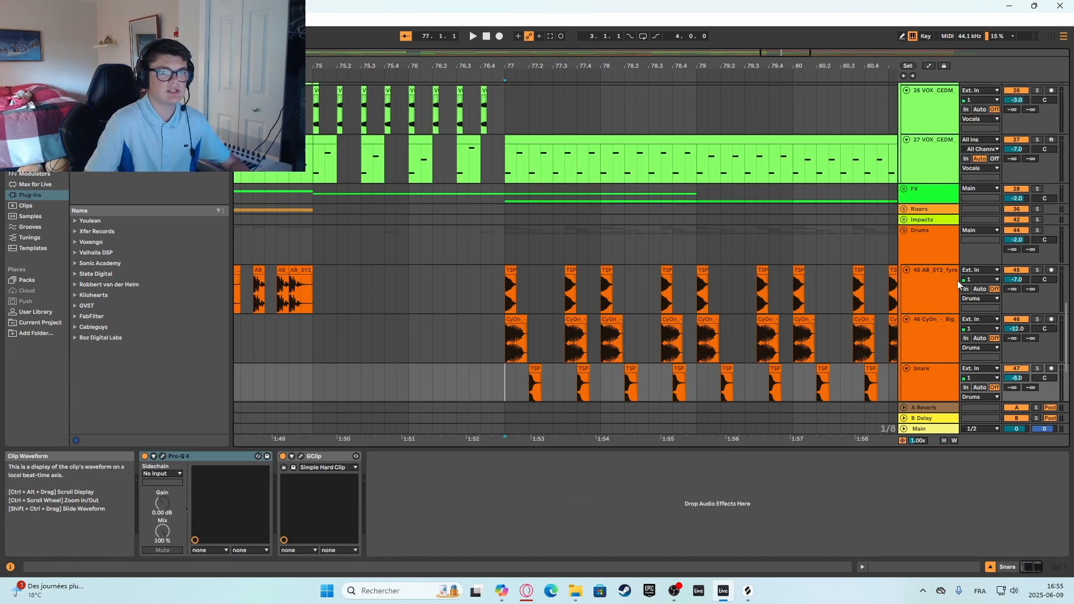
pyautogui.click(902, 231)
pyautogui.scroll(5, 920, 195)
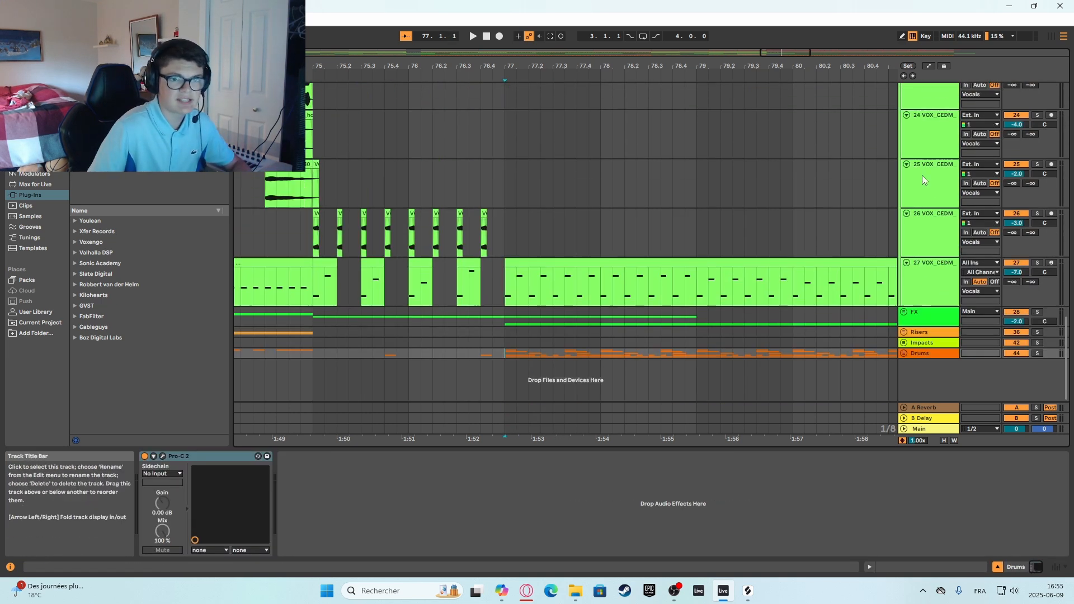
pyautogui.click(903, 147)
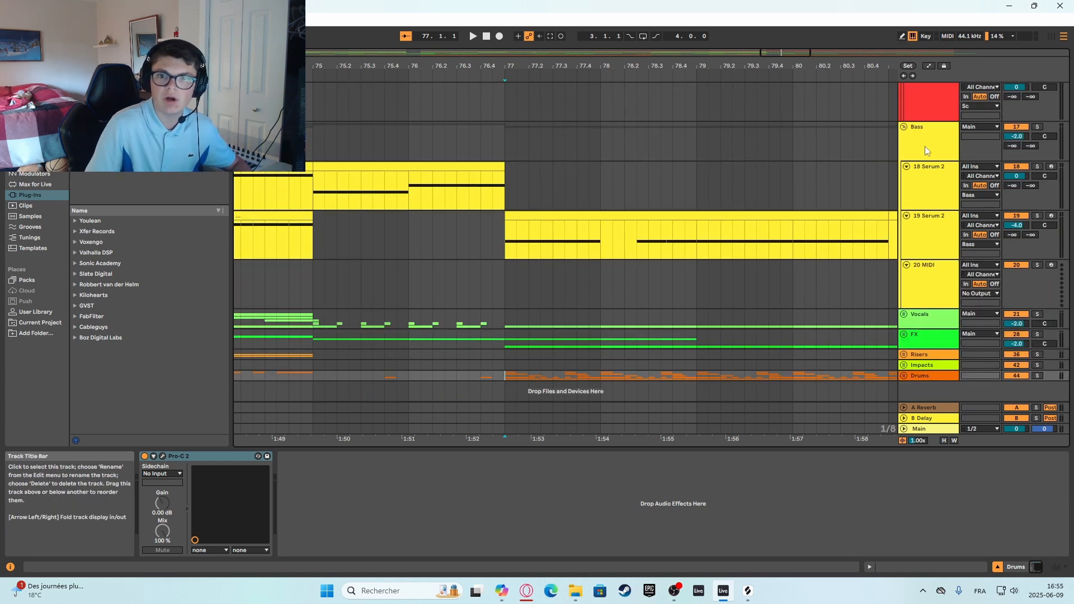
# Examine the ShaperBox 3 volume shaping on the Bass group and on the Sc group, and close the plug-in window.
pyautogui.click(925, 146)
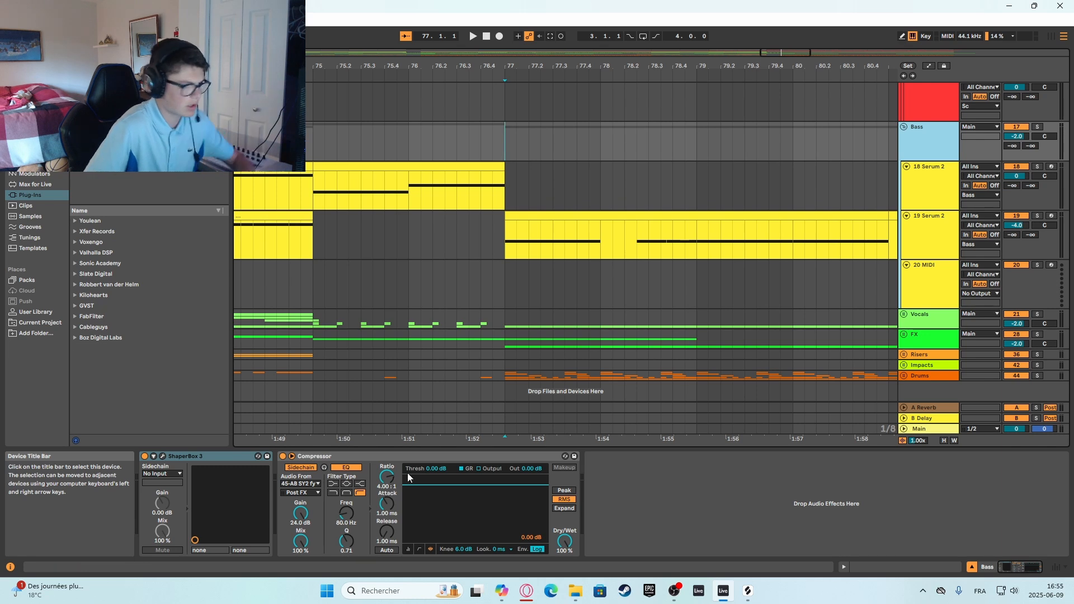
pyautogui.click(163, 457)
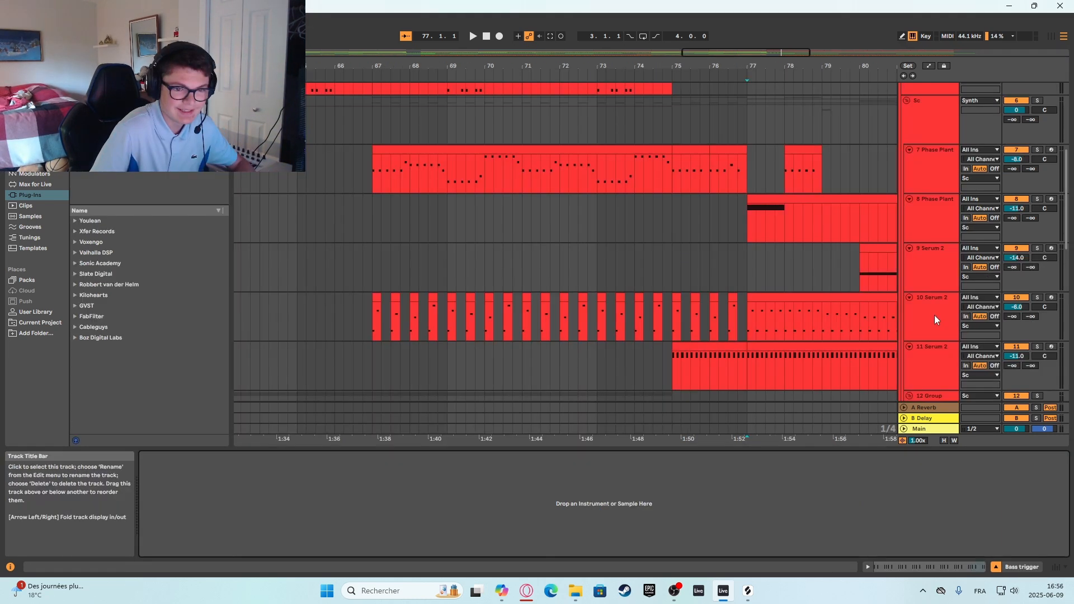
pyautogui.click(935, 117)
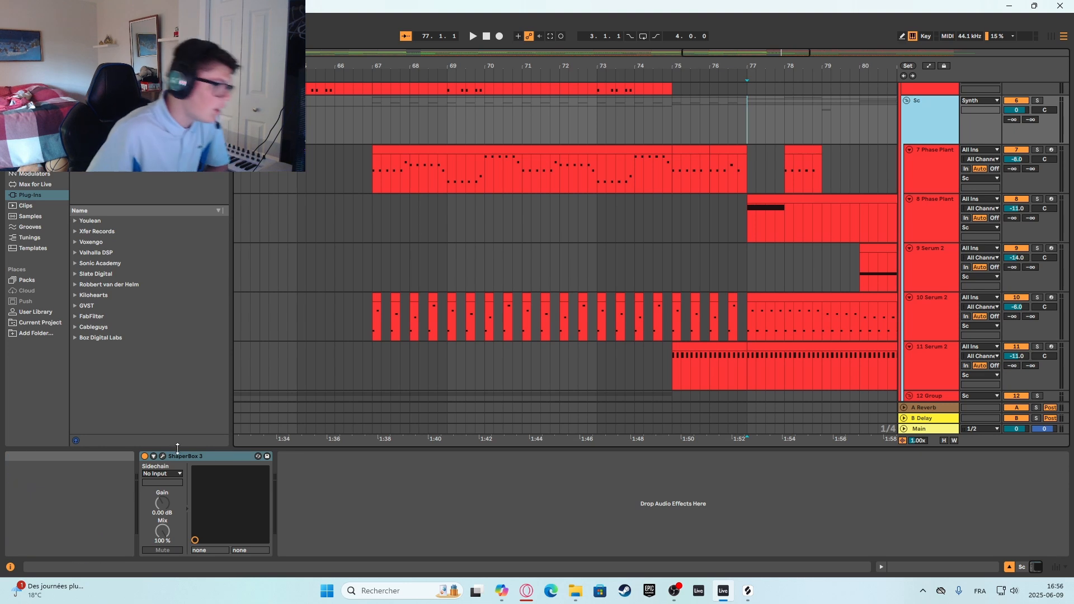
pyautogui.click(162, 456)
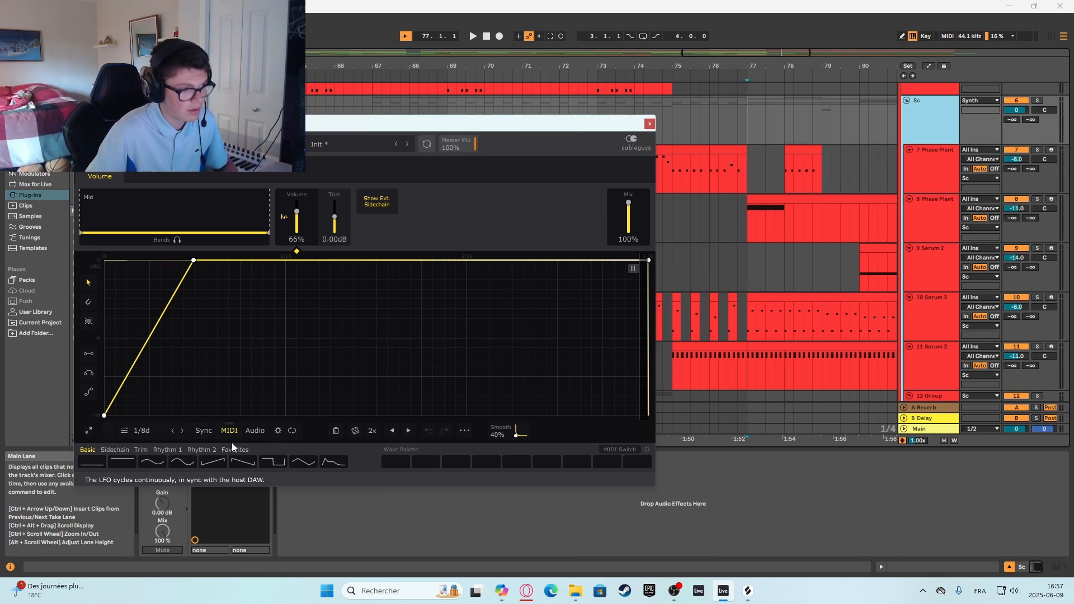
pyautogui.click(649, 124)
# Examine the second Bass trigger track's MIDI notes in bar 77 and its output routing, keeping Sc as the output.
pyautogui.scroll(5, 937, 197)
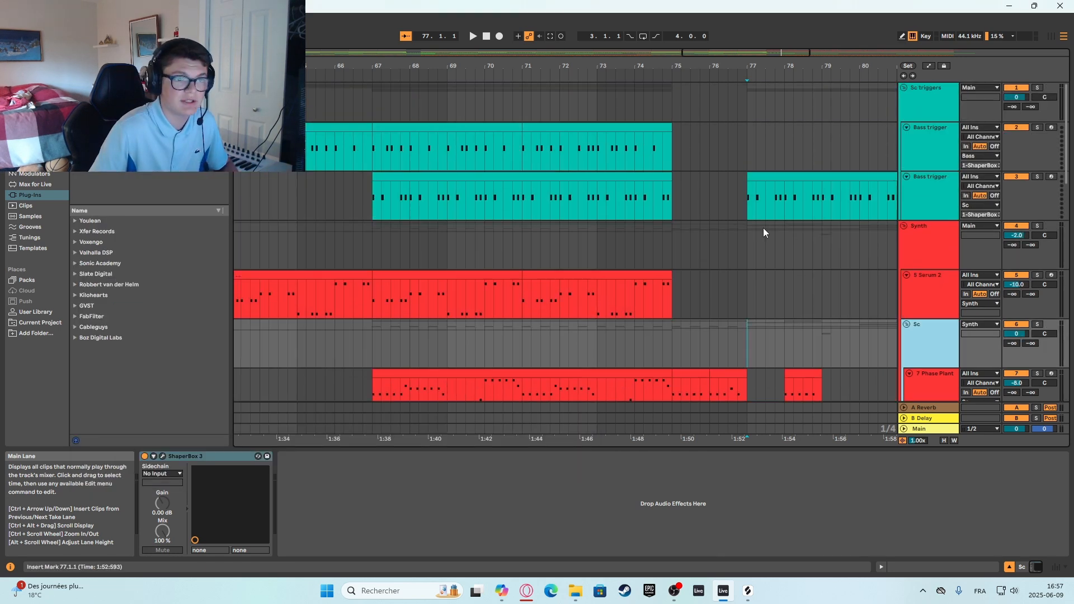
pyautogui.click(748, 232)
pyautogui.moveTo(749, 202); pyautogui.dragTo(782, 208)
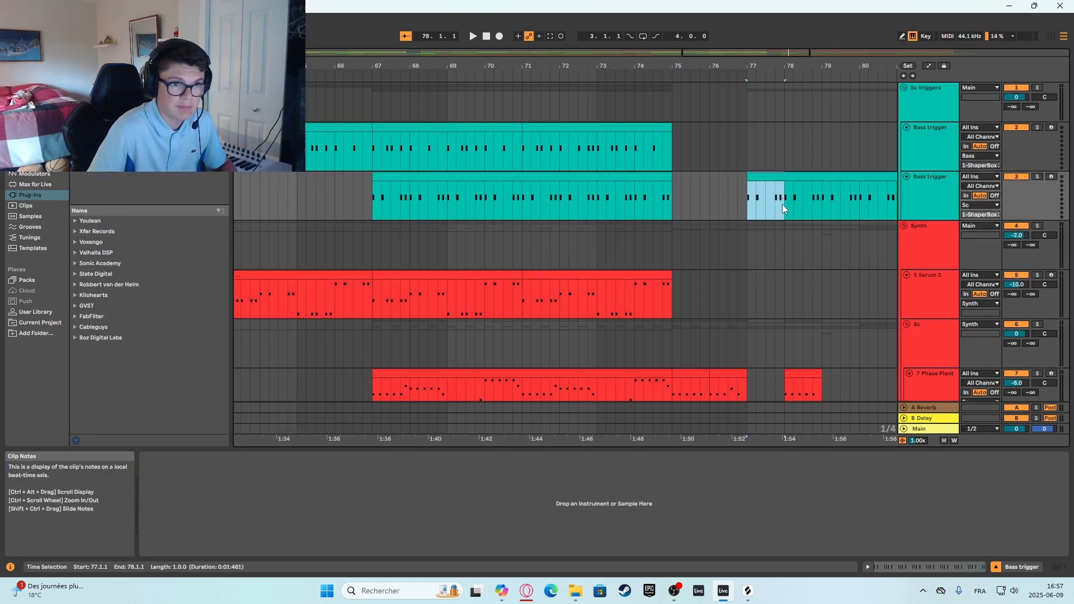
pyautogui.click(917, 187)
pyautogui.click(971, 205)
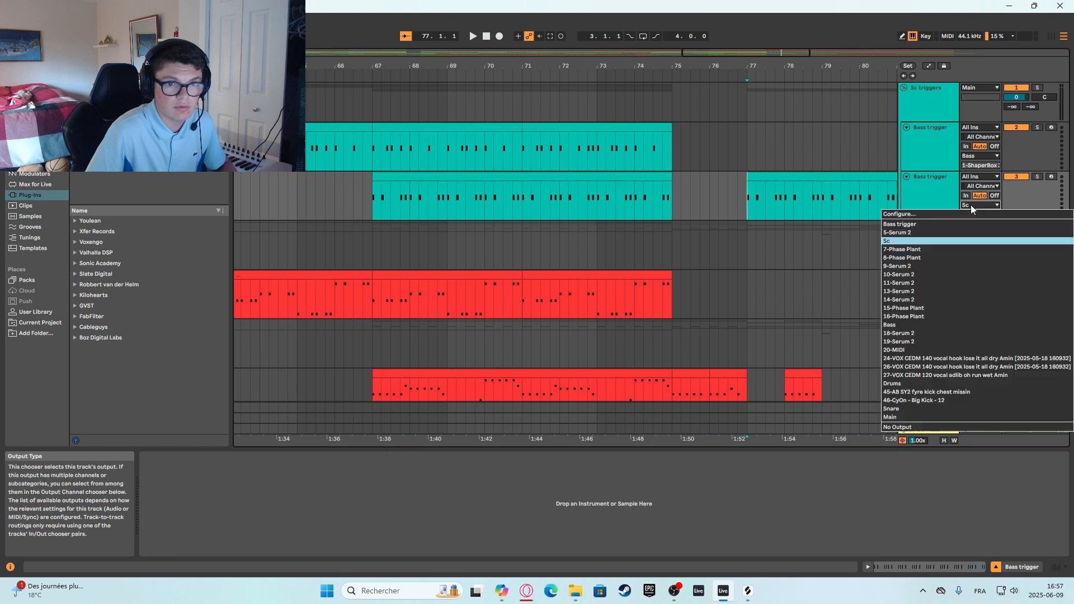
pyautogui.click(918, 240)
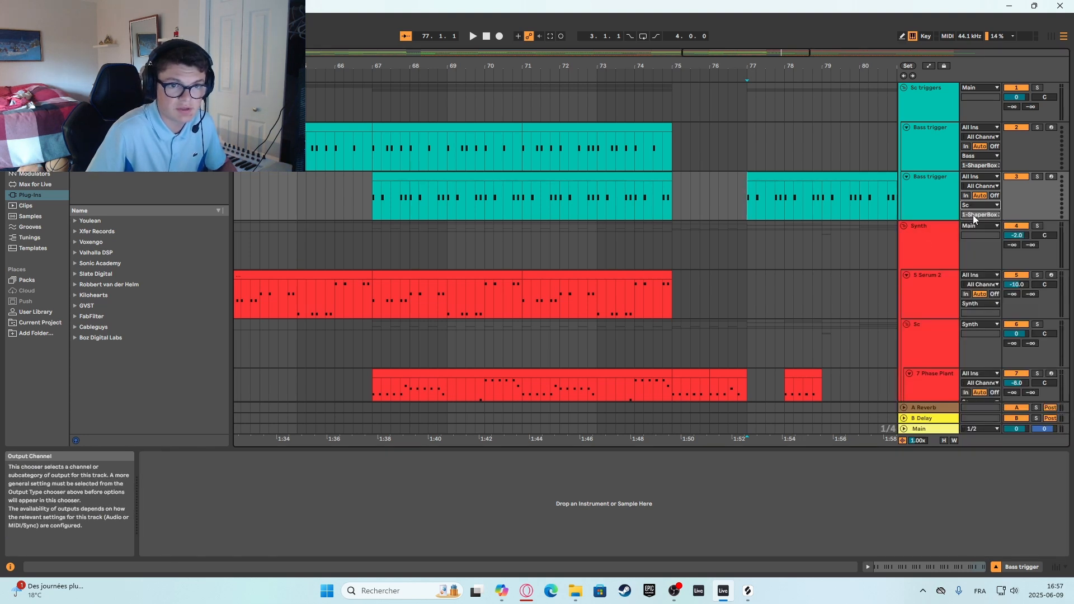
# Compare the Sc group's ShaperBox 3 device with the second Bass trigger track that feeds it, checking the trigger clip at bar 77.
pyautogui.scroll(-5, 910, 236)
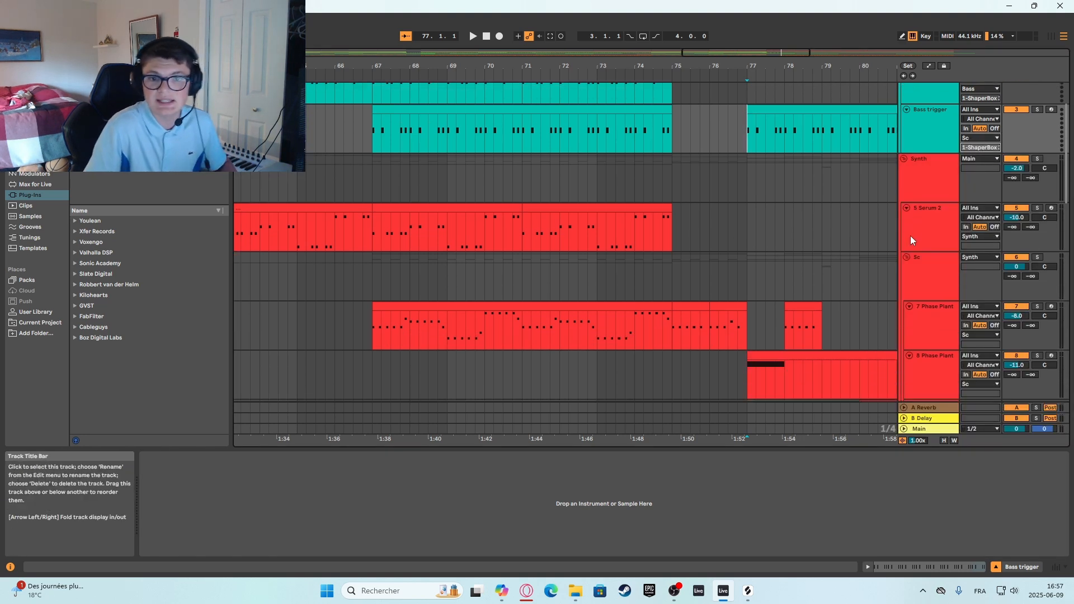
pyautogui.click(922, 169)
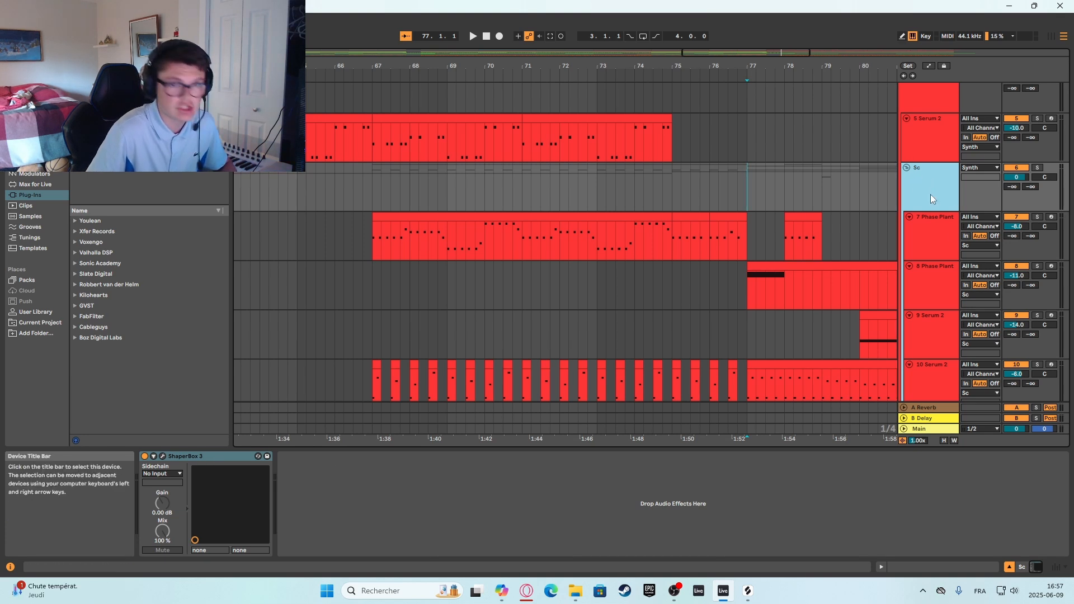
pyautogui.scroll(5, 915, 213)
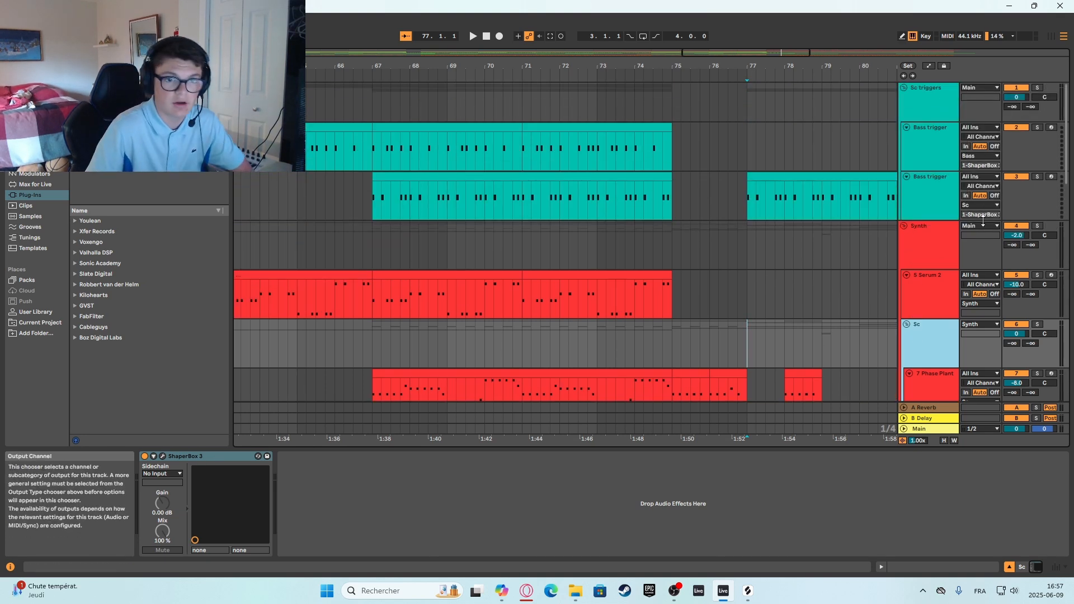
pyautogui.click(929, 208)
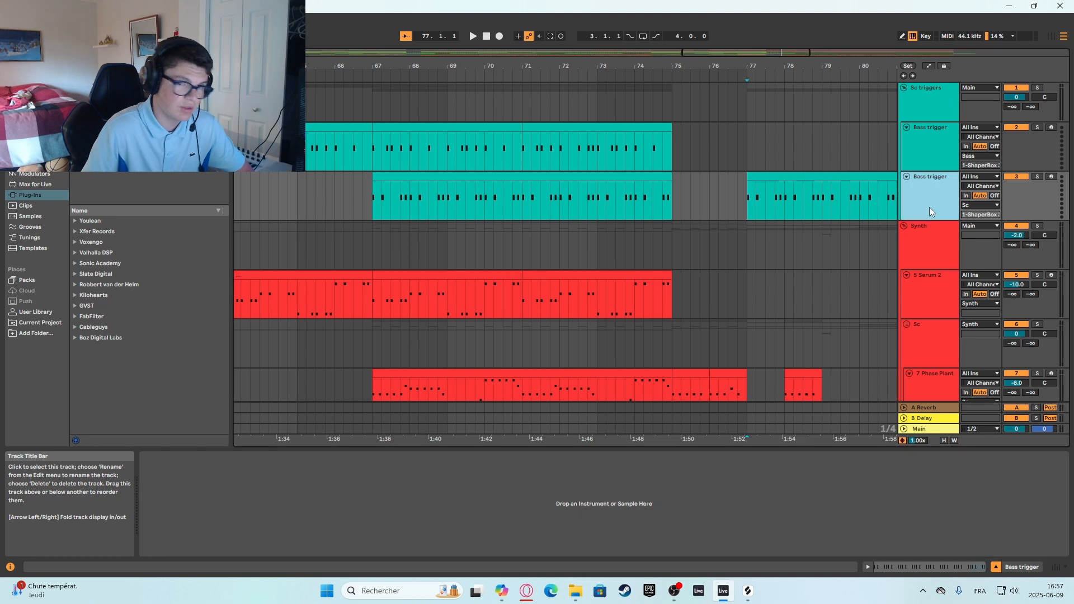
pyautogui.click(750, 196)
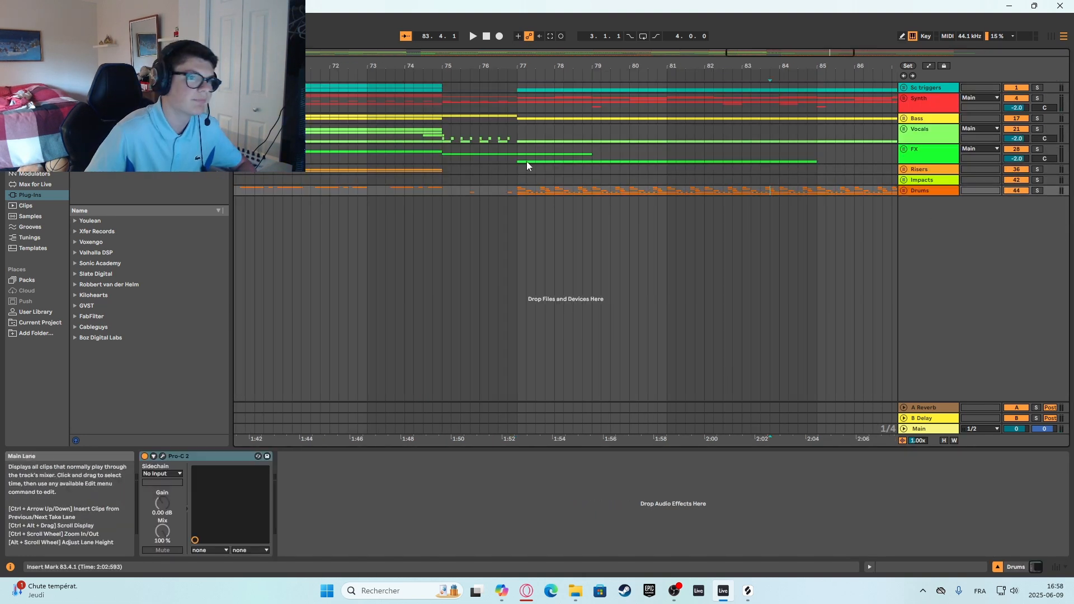
# Review the full arrangement and select bars 1 to 101 across the Synth through Drums groups.
pyautogui.click(516, 166)
pyautogui.scroll(-8, 516, 166)
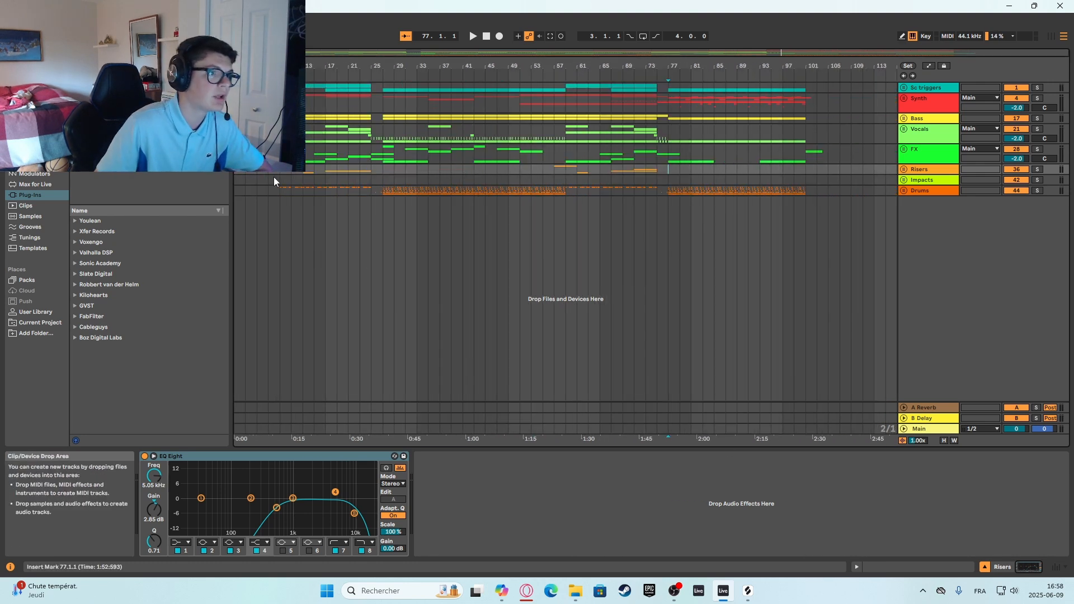
pyautogui.click(783, 133)
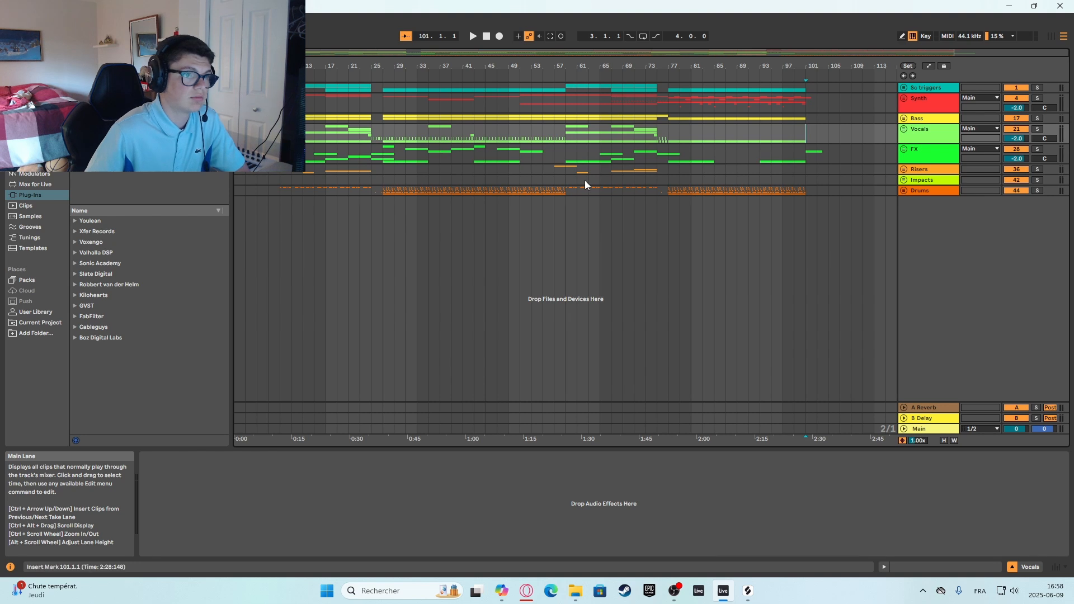
pyautogui.moveTo(806, 191); pyautogui.dragTo(235, 103)
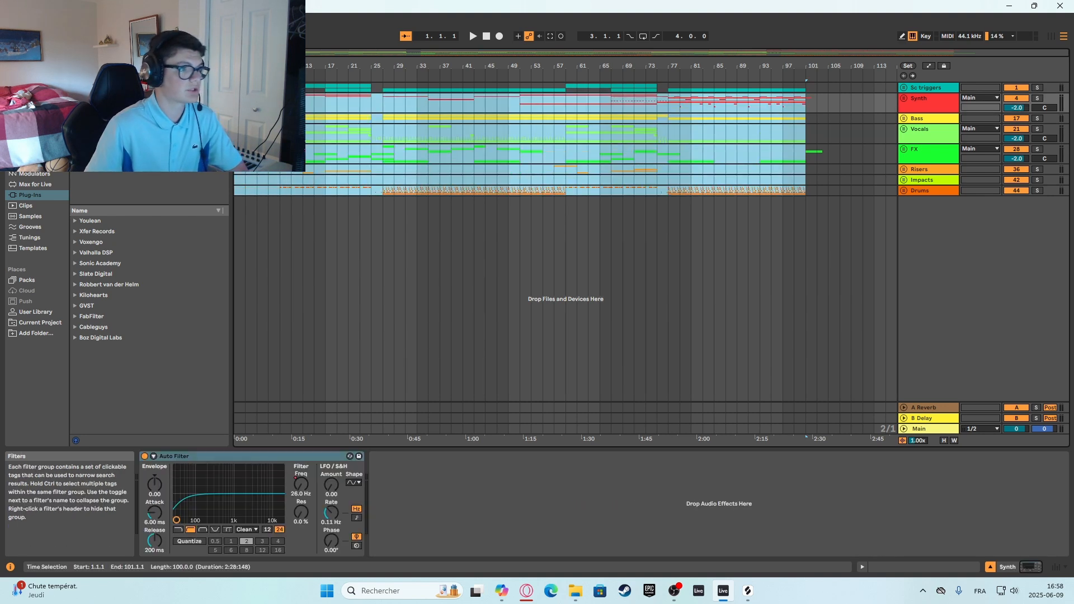
# Clear the time selection and place the insert marker at bar 101 on the Synth group.
pyautogui.click(235, 88)
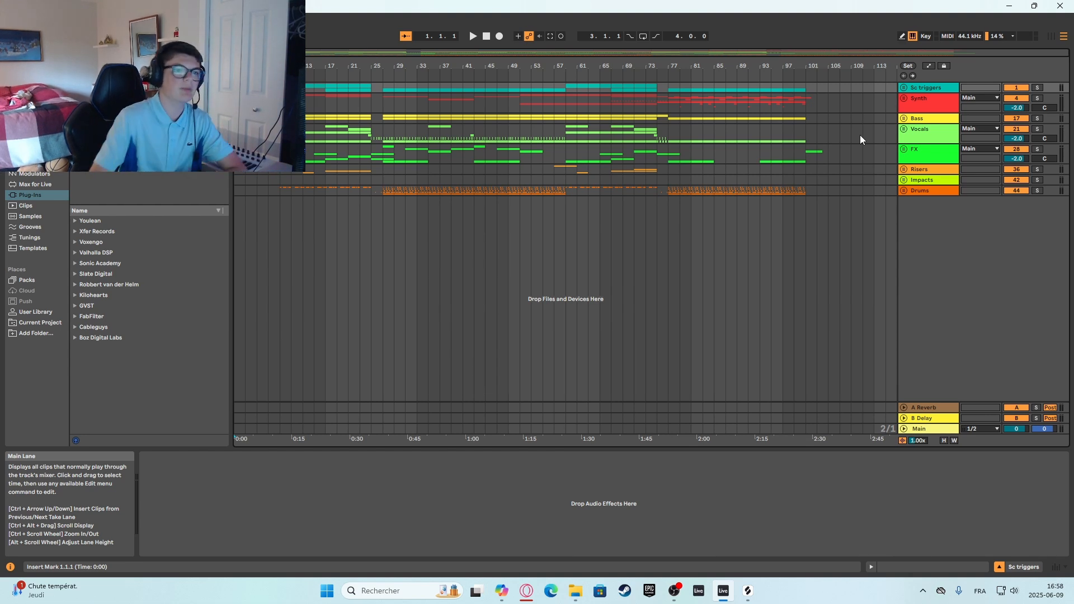
pyautogui.click(805, 128)
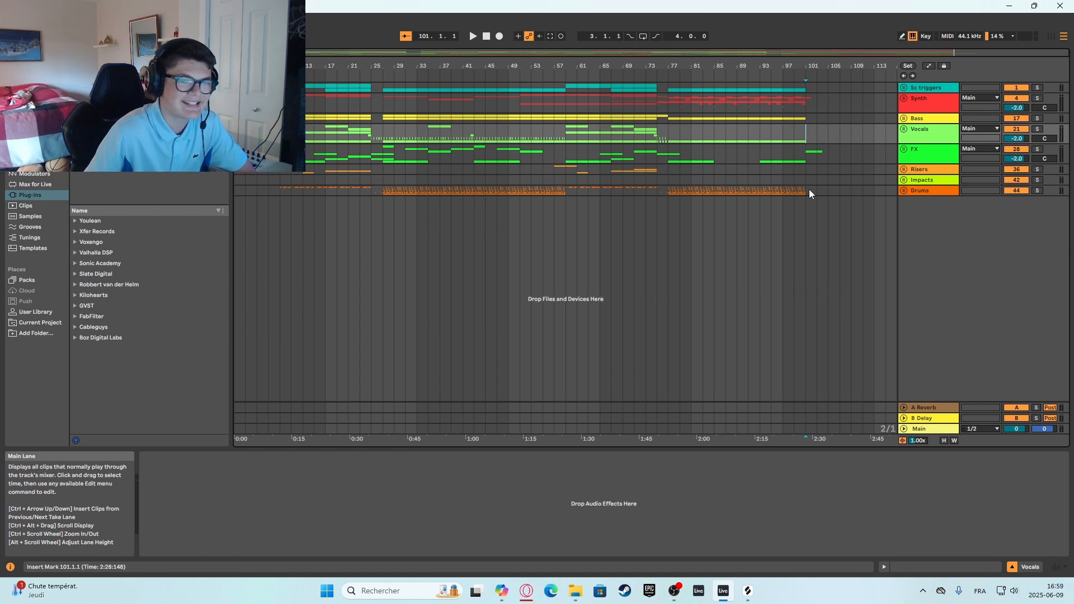
pyautogui.click(806, 106)
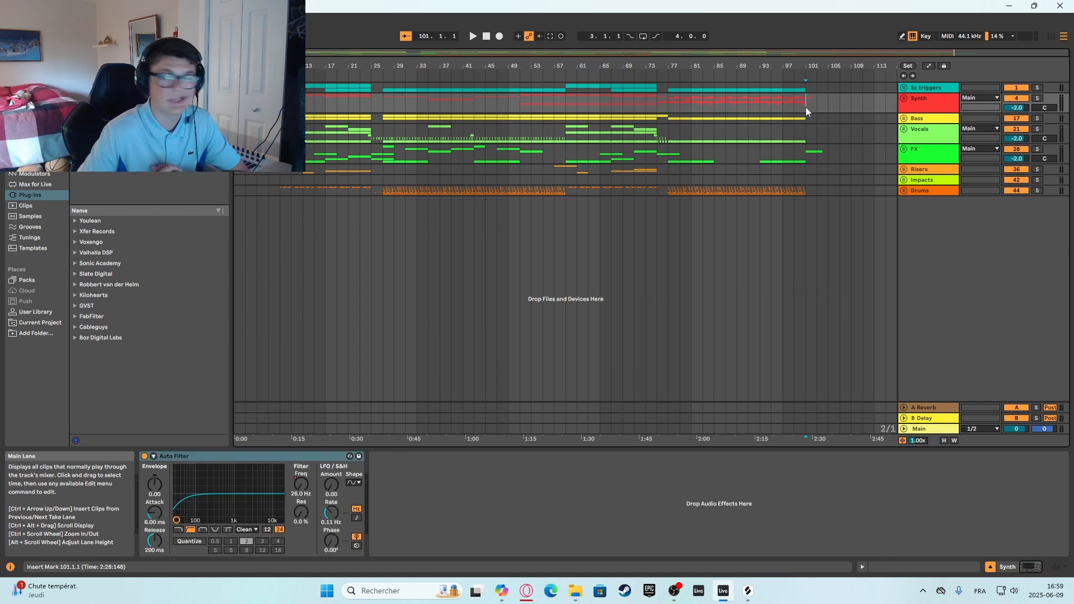